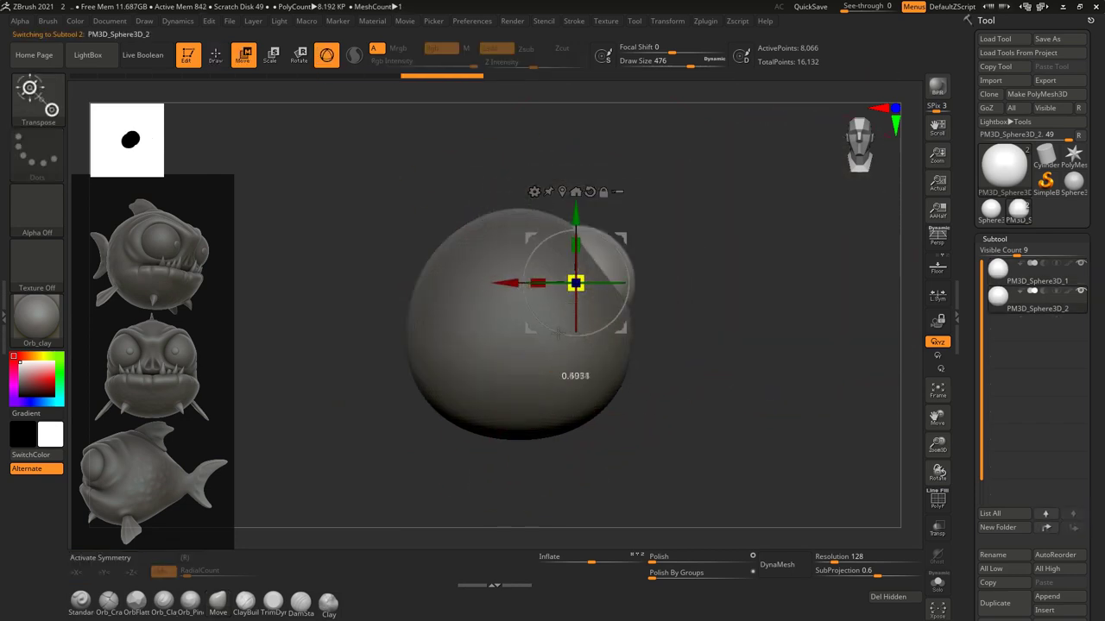
Drag the eye sphere to the upper front of the body and expand Geometry > Modify Topology.
left_click_drag(576, 258, 551, 231)
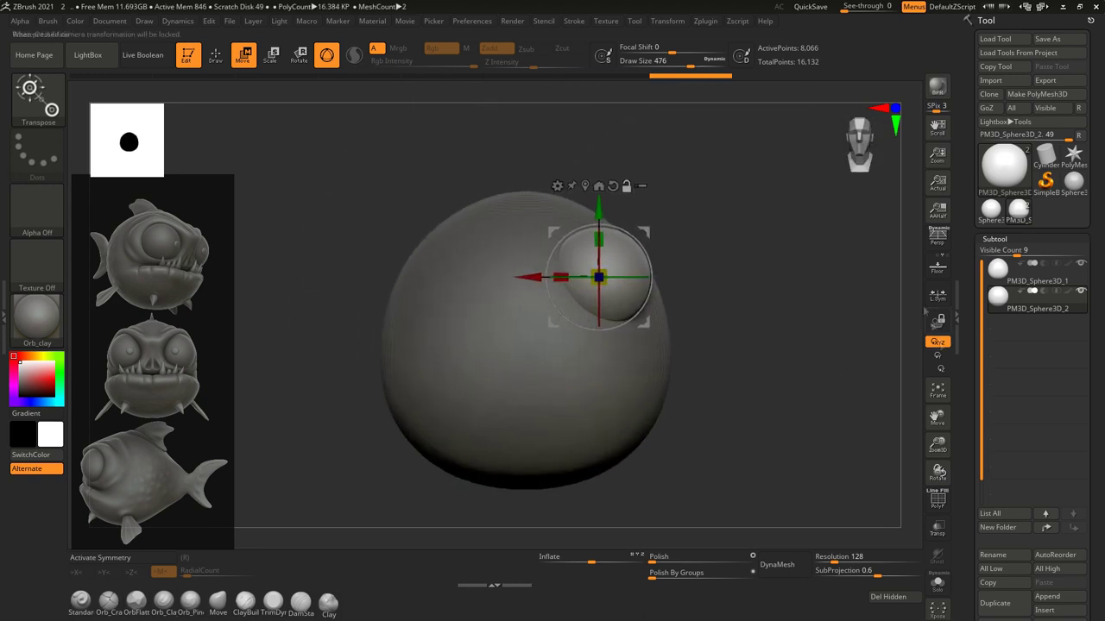
scroll(1017, 319, "down", 5)
left_click(1018, 320)
left_click(1017, 317)
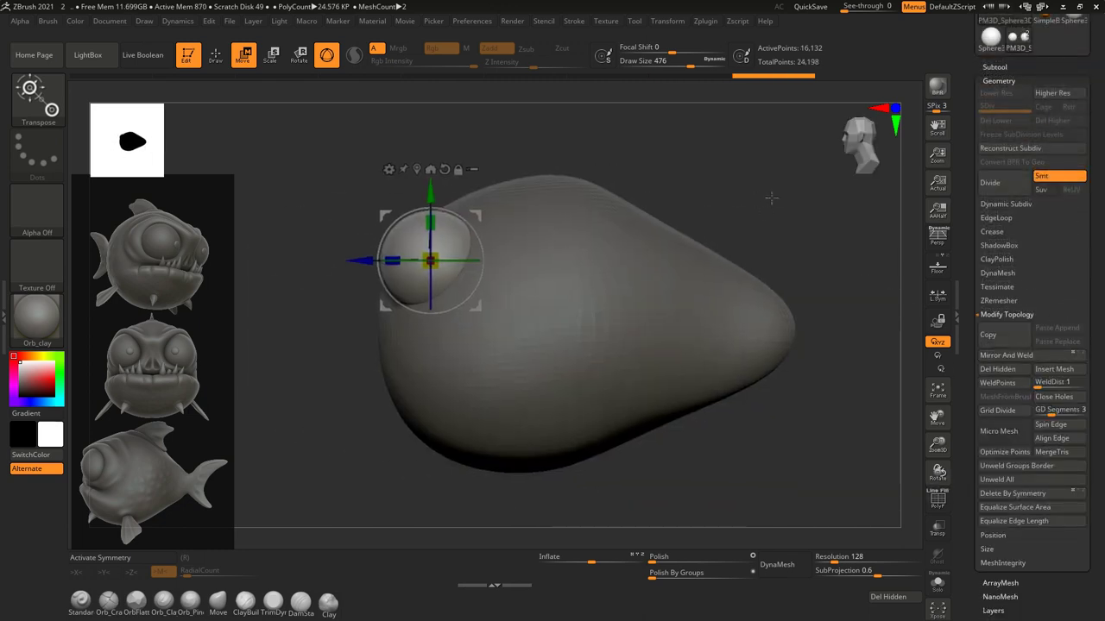
Turn on X symmetry, then open and dismiss the brush picker.
key("x")
key("ctrl+b")
key("Escape")
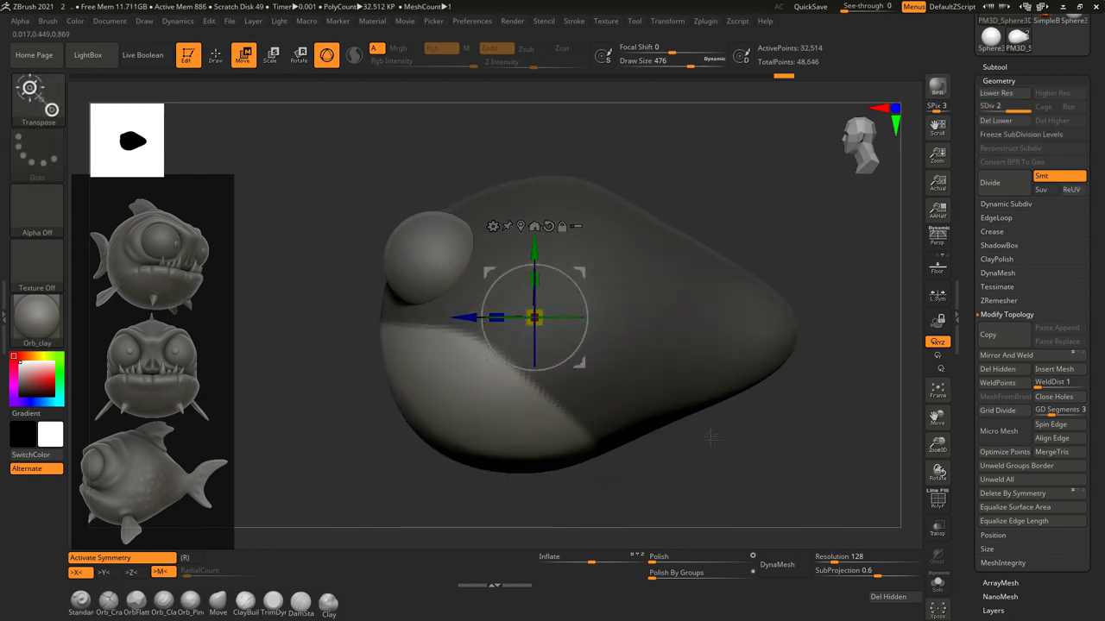
Shrink the Move brush, adjust its sampling options, and DynaMesh the lipped body at resolution 728.
key("bracketleft")
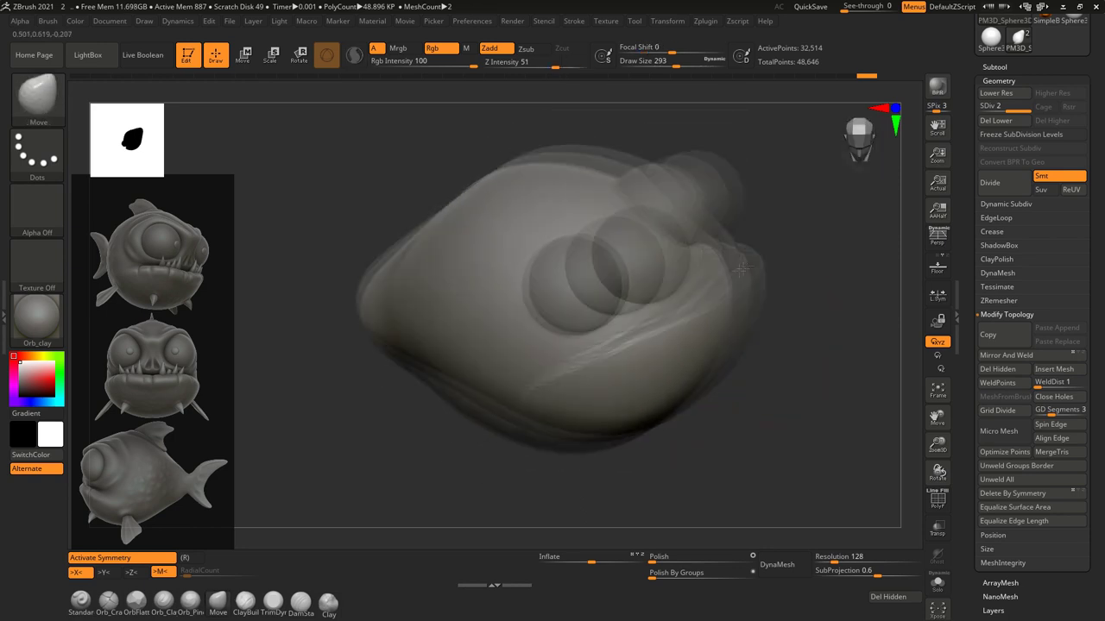
left_click(48, 21)
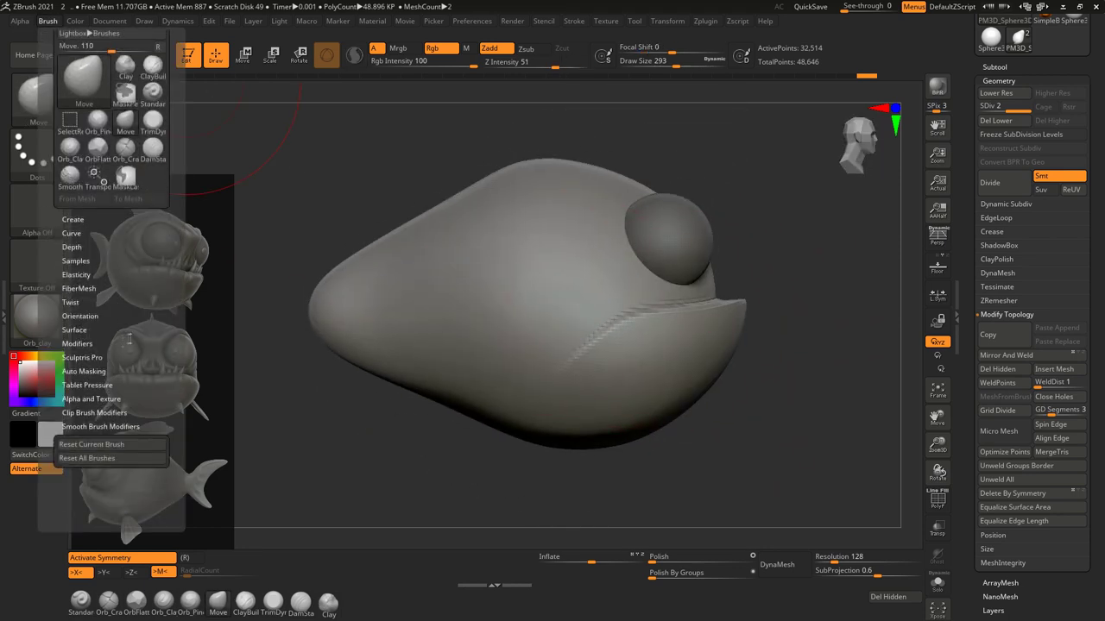
scroll(103, 259, "down", 1)
left_click(76, 280)
scroll(129, 334, "down", 3)
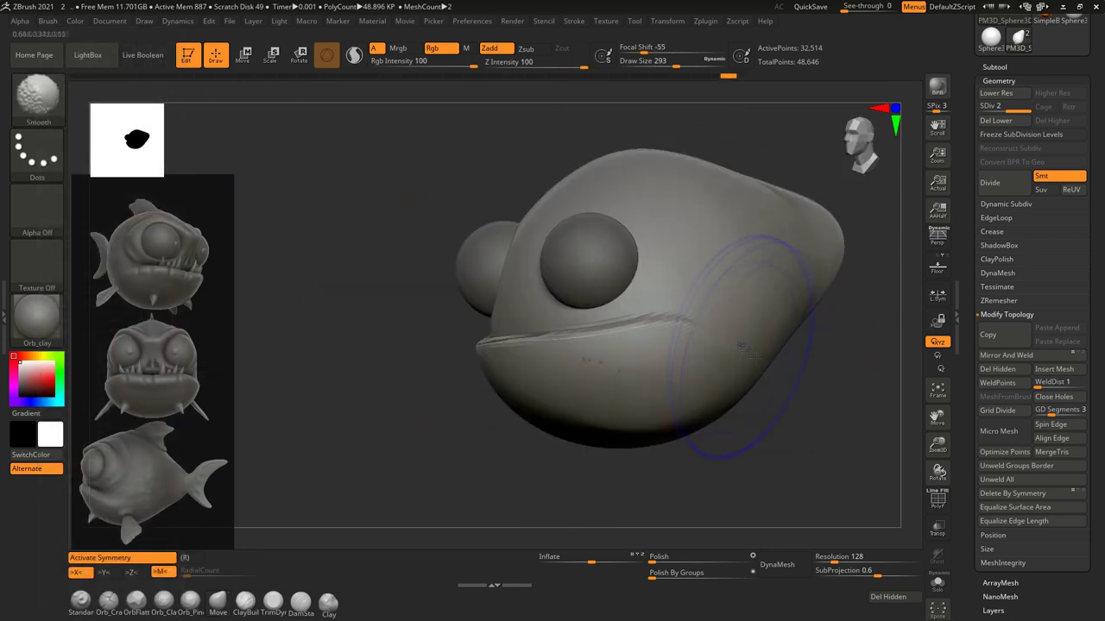
mouse_move(756, 362)
right_mouse_down()
mouse_move(777, 423)
mouse_move(777, 483)
right_mouse_up()
left_click(781, 564)
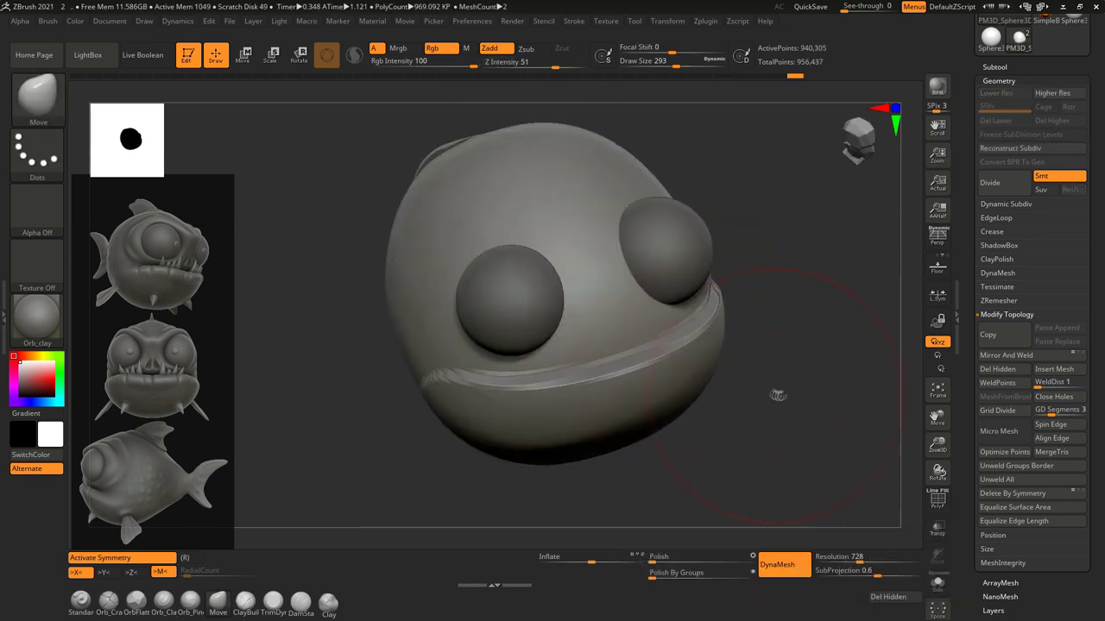
Undo back to the lighter two-eyed body, DynaMeshed at resolution 232 with about 94,800 points.
right_click_drag(739, 493, 774, 518)
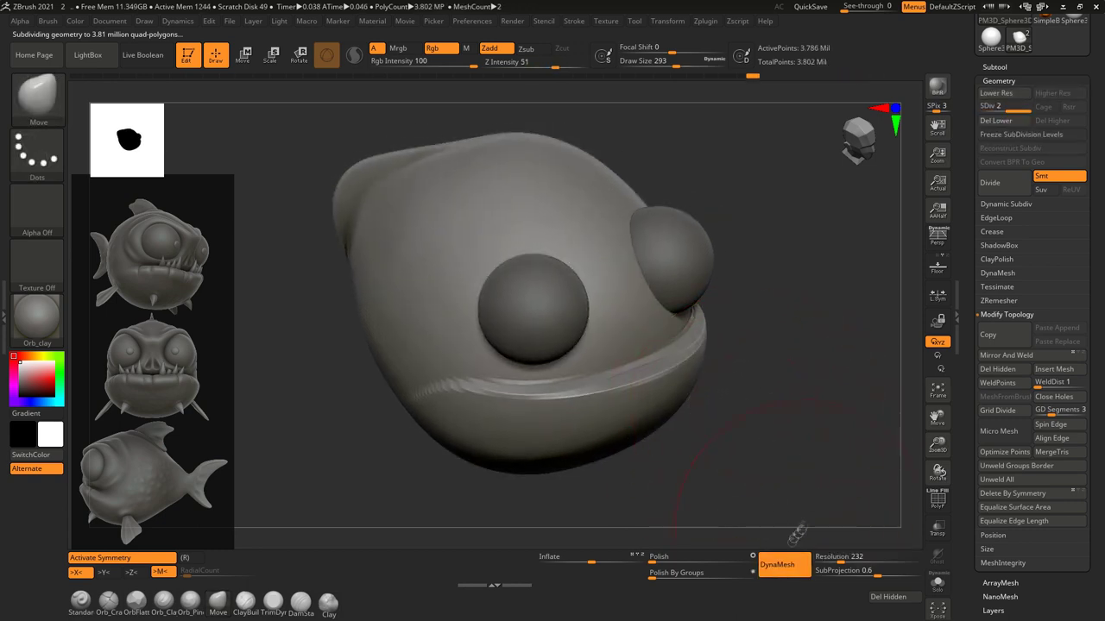
right_click_drag(661, 528, 622, 435)
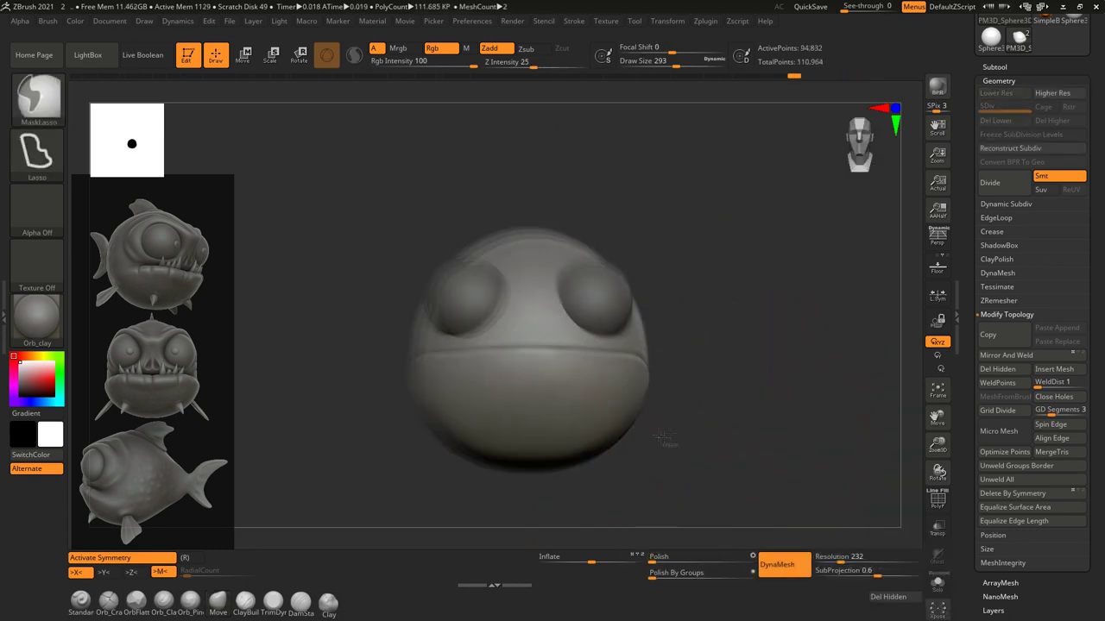
key("ctrl+z")
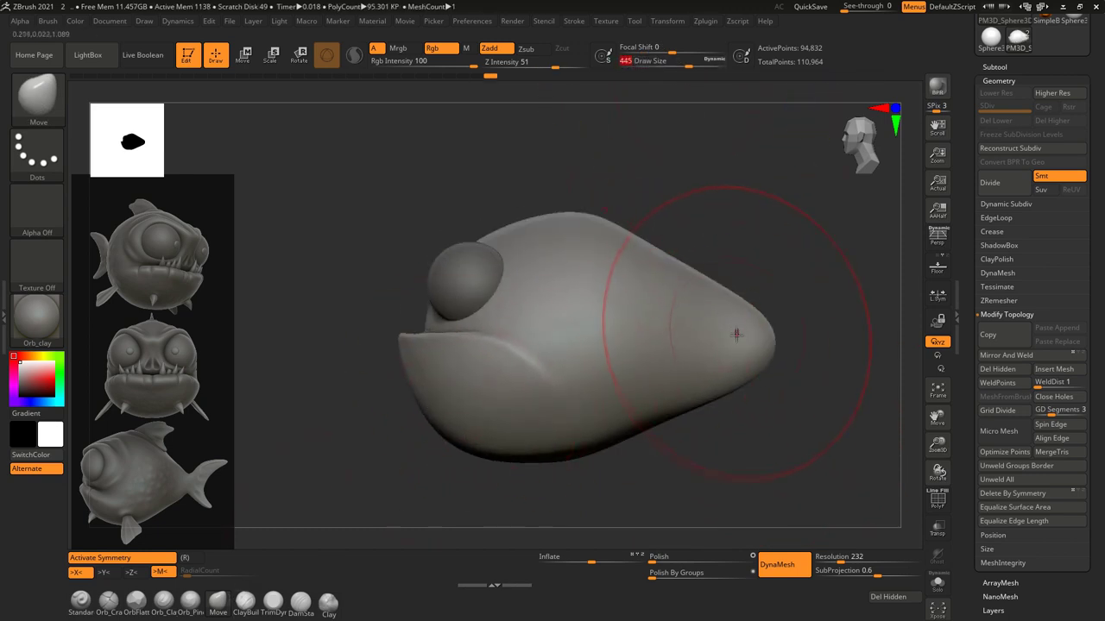
key("ctrl+z")
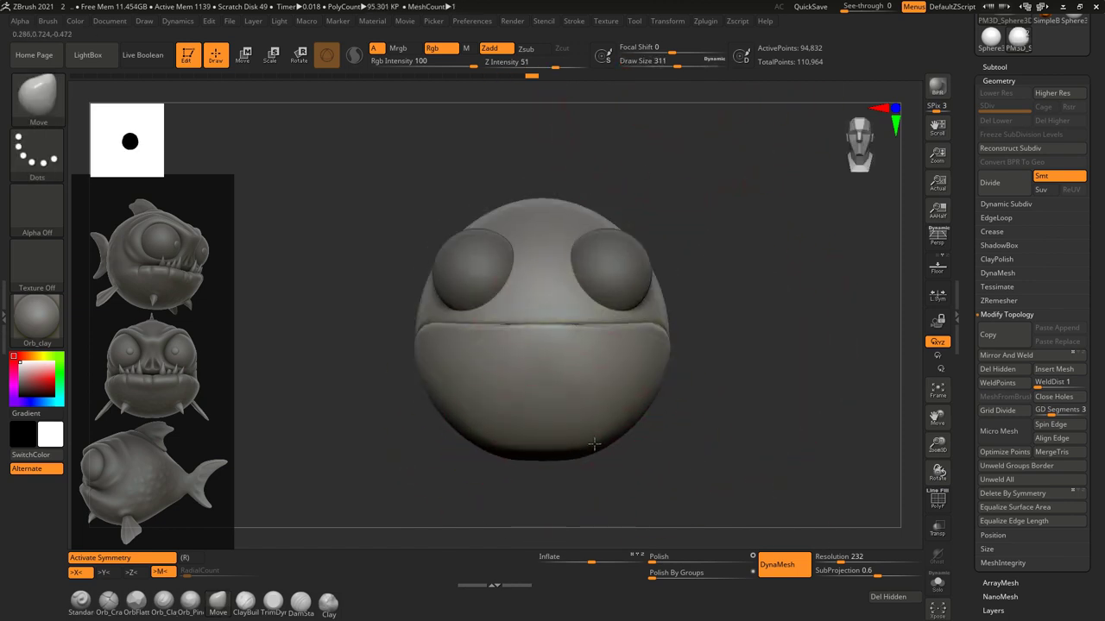
key("ctrl+shift+z")
key("ctrl+shift+z")
key("ctrl+z")
key("ctrl+z")
key("ctrl+shift+z")
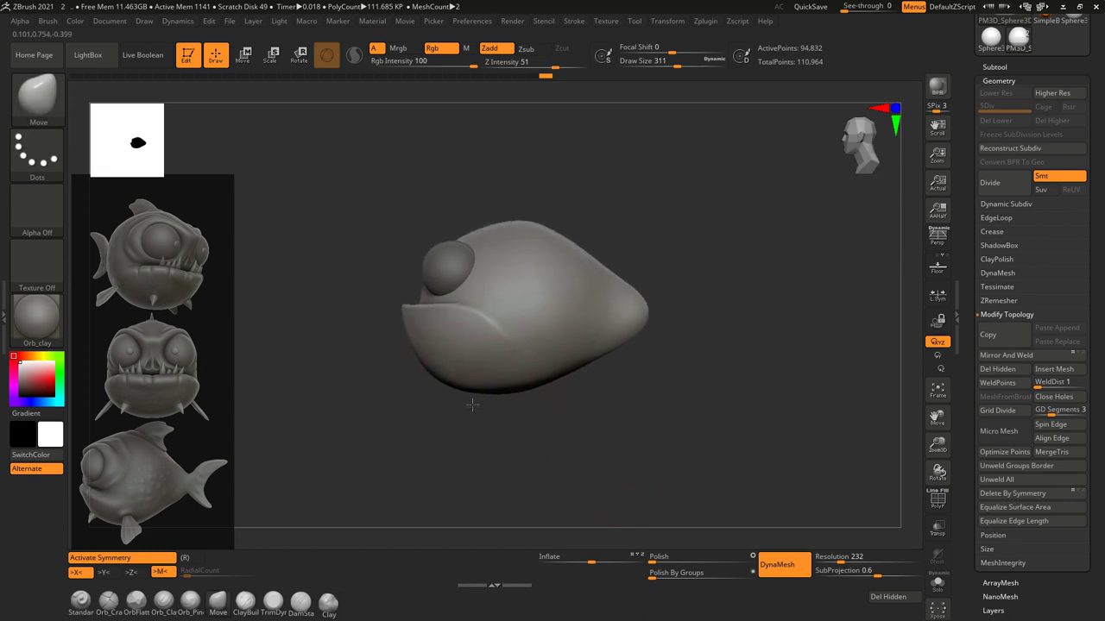
key("ctrl+z")
key("ctrl+shift+z")
key("ctrl+z")
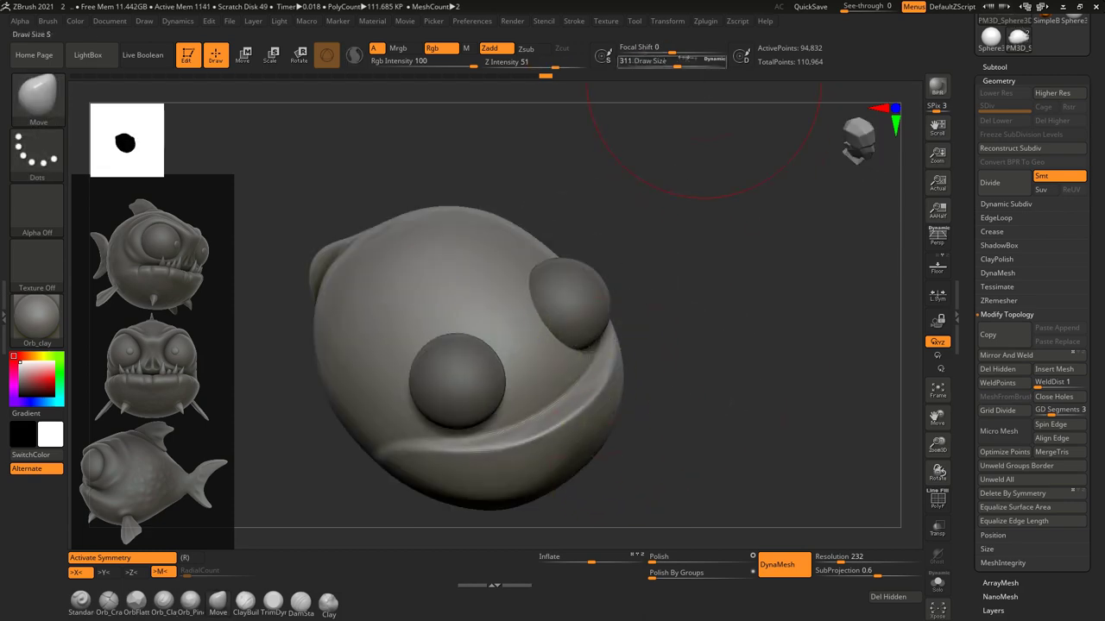
key("ctrl+shift+z")
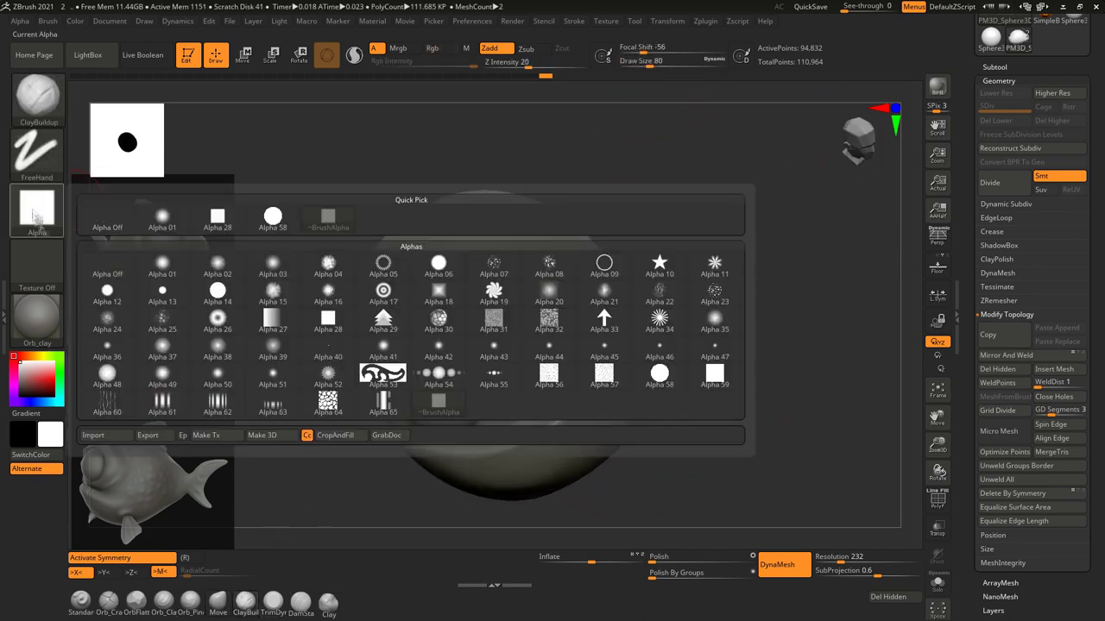
Build clay ridges around the eye socket and along the lower lip crease.
key("ctrl+z")
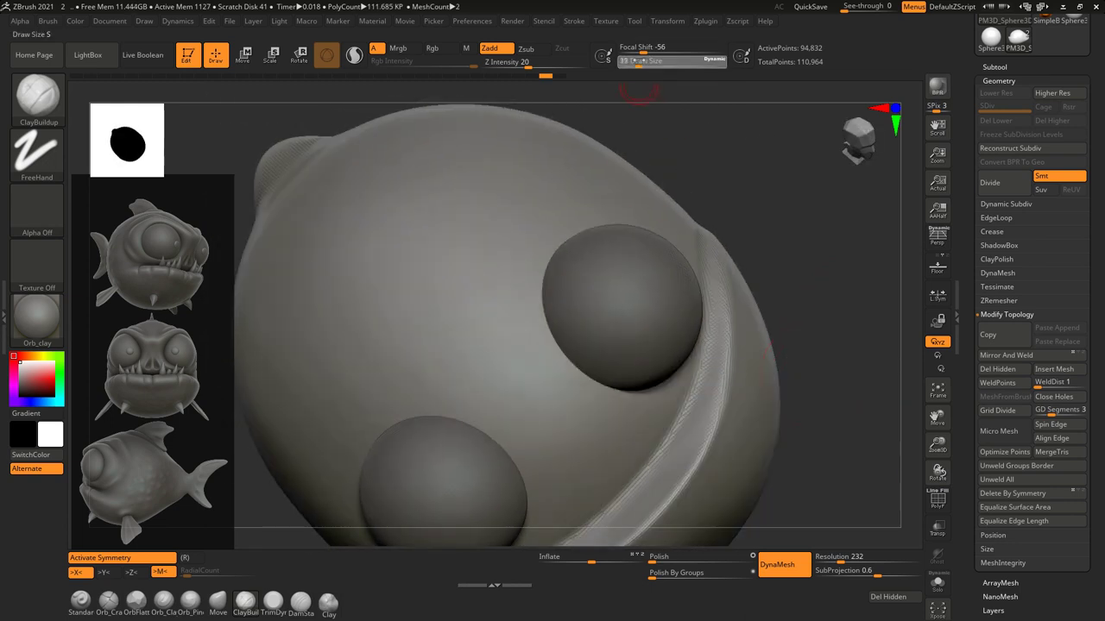
key("ctrl+z")
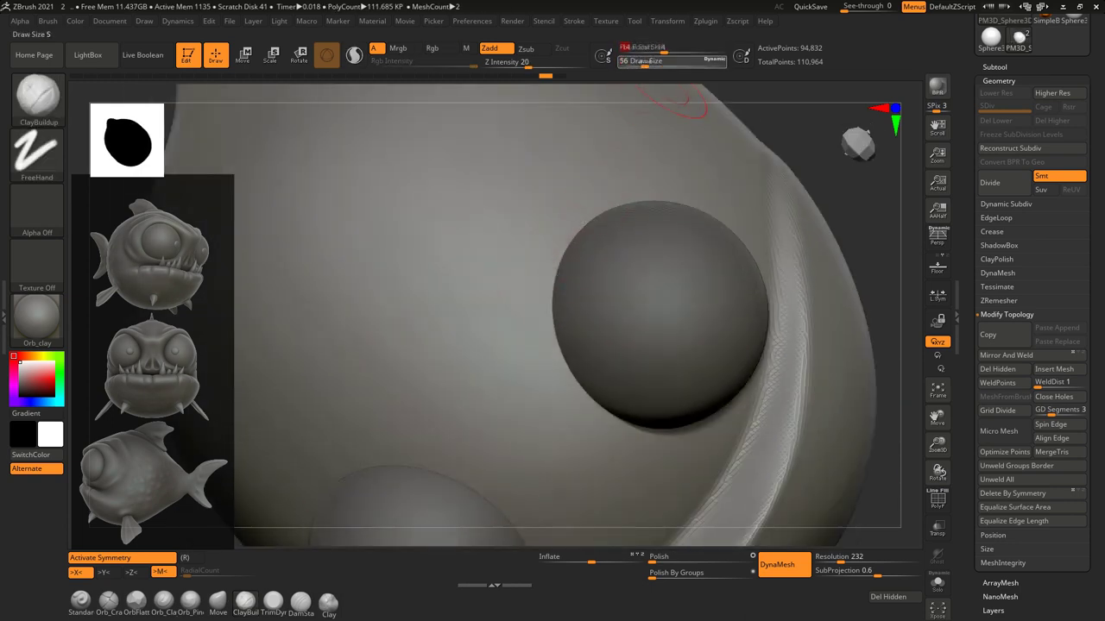
left_click_drag(643, 61, 630, 60)
left_click_drag(380, 440, 535, 242)
left_click_drag(422, 483, 570, 328)
left_click_drag(328, 432, 535, 224)
left_click_drag(389, 453, 547, 304)
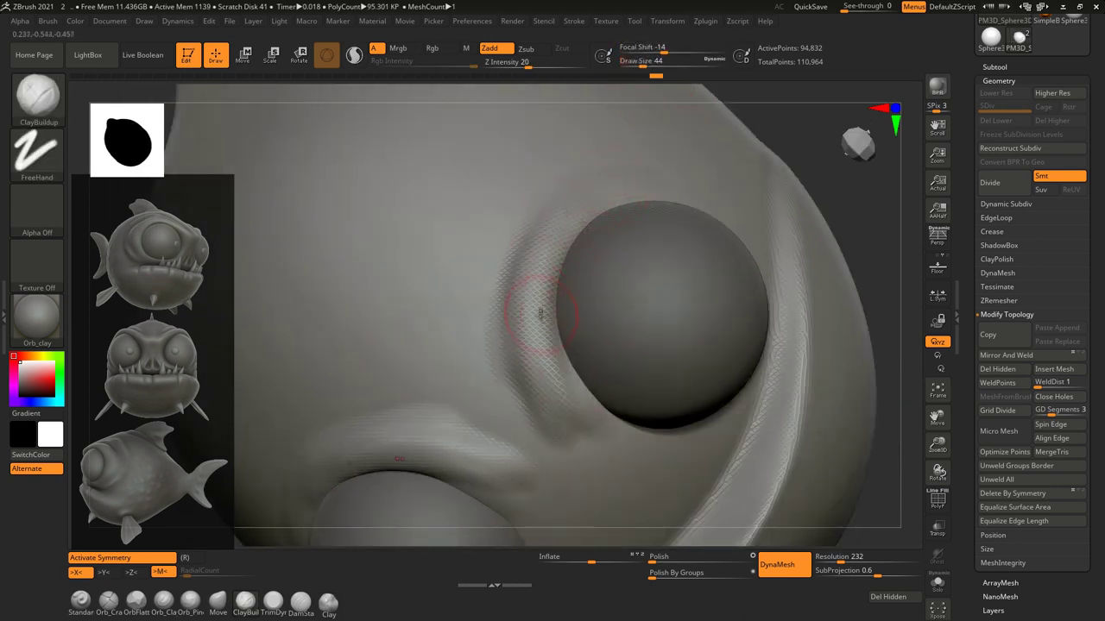
Continue the ClayBuildup ridge along the side of the eye from new angles.
right_click_drag(568, 216, 704, 152)
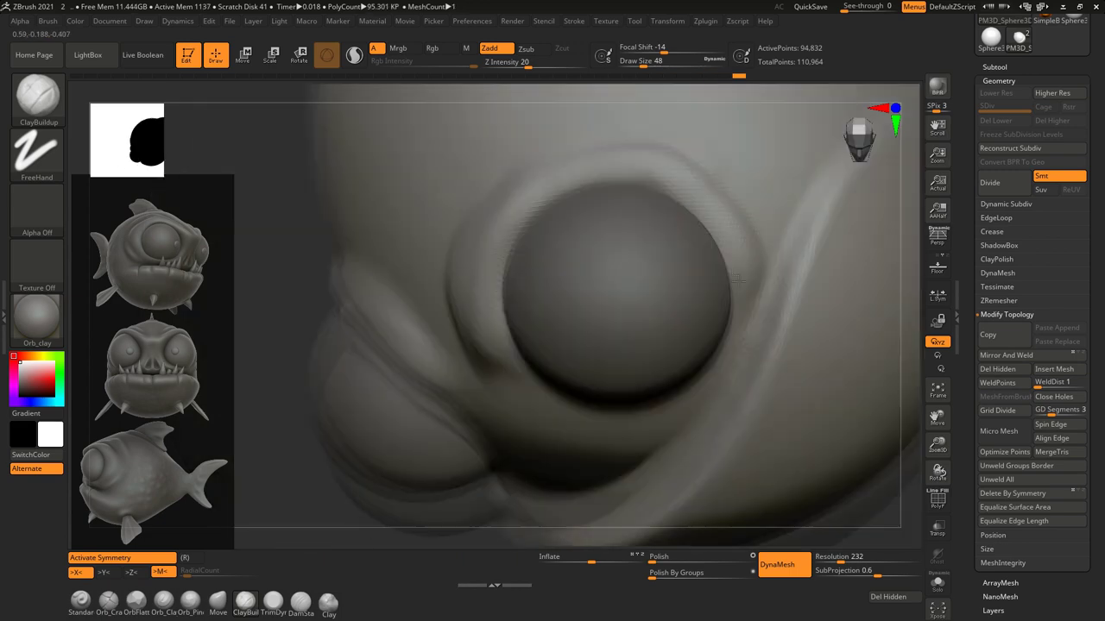
right_click_drag(505, 223, 572, 257)
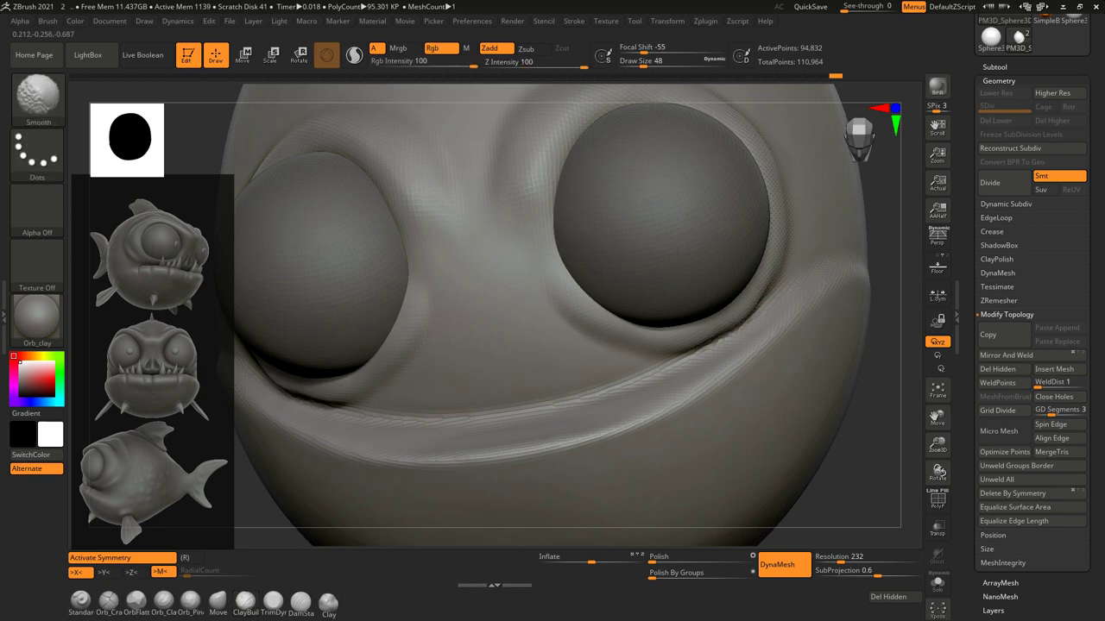
key("f")
mouse_move(518, 302)
right_mouse_down()
mouse_move(656, 276)
mouse_move(678, 306)
right_mouse_up()
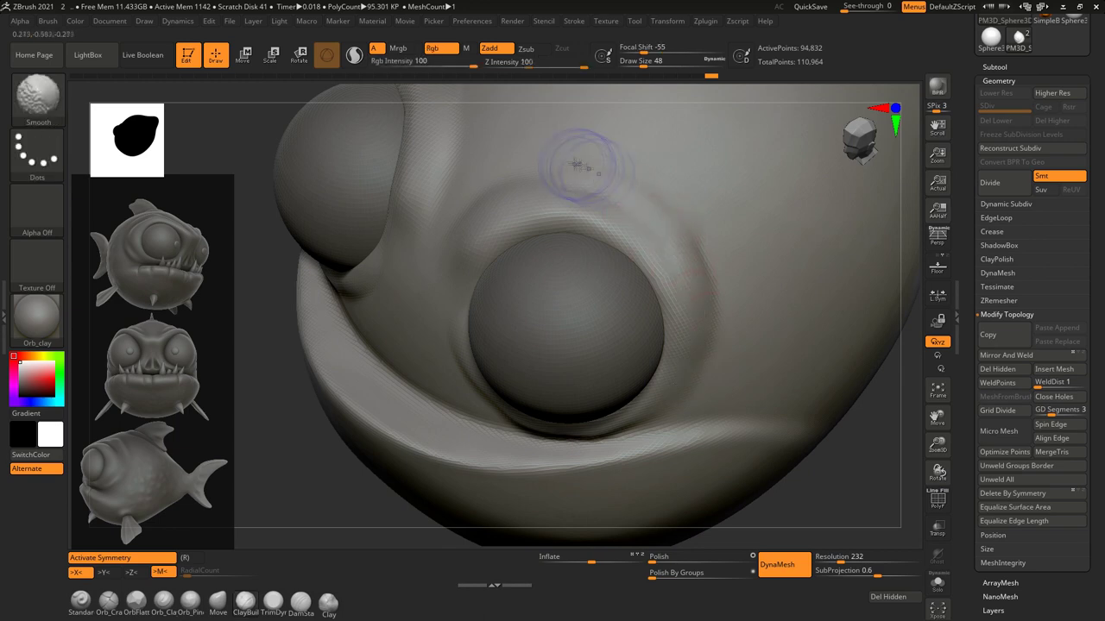
mouse_move(656, 261)
right_mouse_down()
mouse_move(664, 276)
mouse_move(682, 200)
mouse_move(637, 200)
right_mouse_up()
Switch to the Move brush with a Dots stroke at draw size 120.
key("b")
key("m")
key("v")
right_click_drag(680, 276, 625, 260)
mouse_move(645, 302)
right_mouse_down()
mouse_move(592, 320)
mouse_move(739, 271)
mouse_move(715, 301)
mouse_move(710, 255)
mouse_move(673, 311)
mouse_move(656, 389)
mouse_move(657, 483)
right_mouse_up()
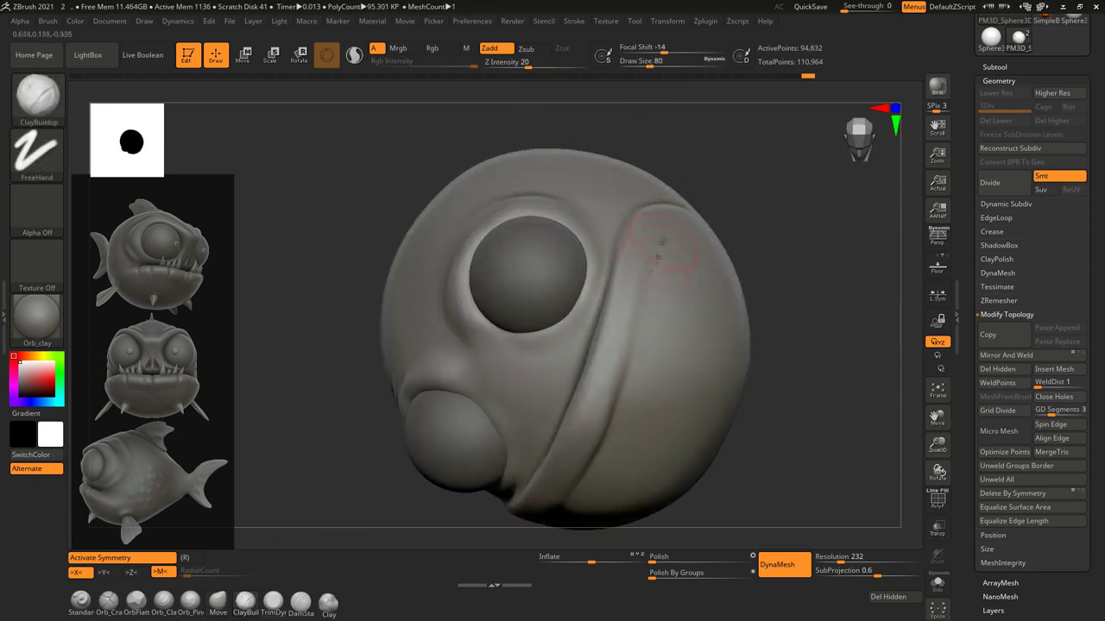
Layer heavy brow-like clay folds around both eye sockets, then select the eyeball subtool.
mouse_move(660, 246)
right_mouse_down()
mouse_move(608, 392)
mouse_move(621, 362)
right_mouse_up()
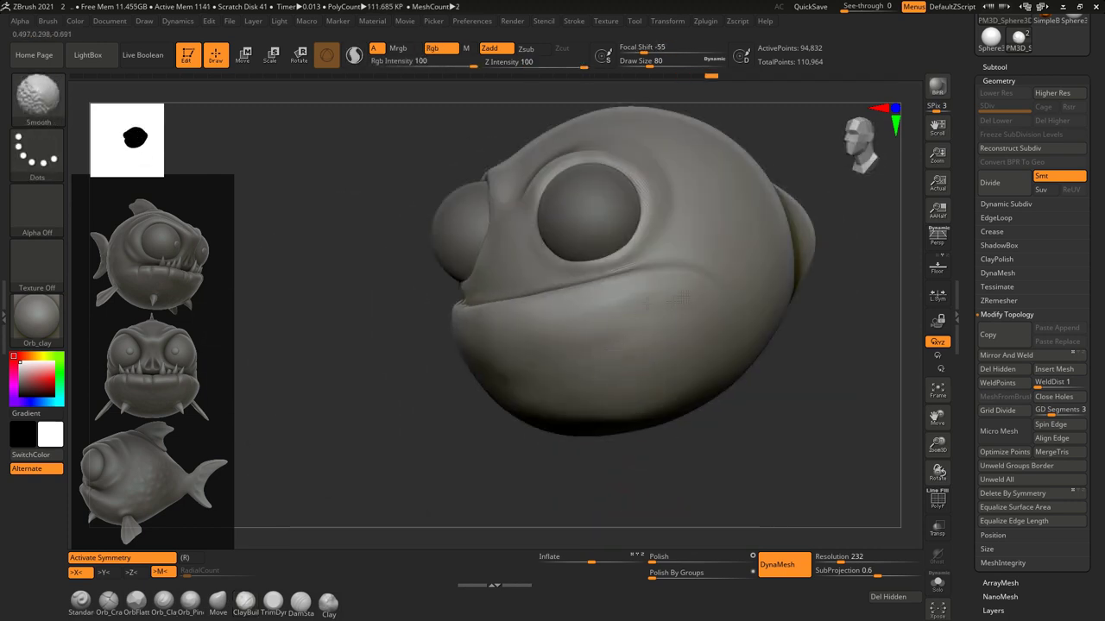
mouse_move(630, 526)
left_mouse_down()
mouse_move(557, 346)
mouse_move(575, 283)
left_mouse_up()
left_click_drag(538, 345, 564, 293)
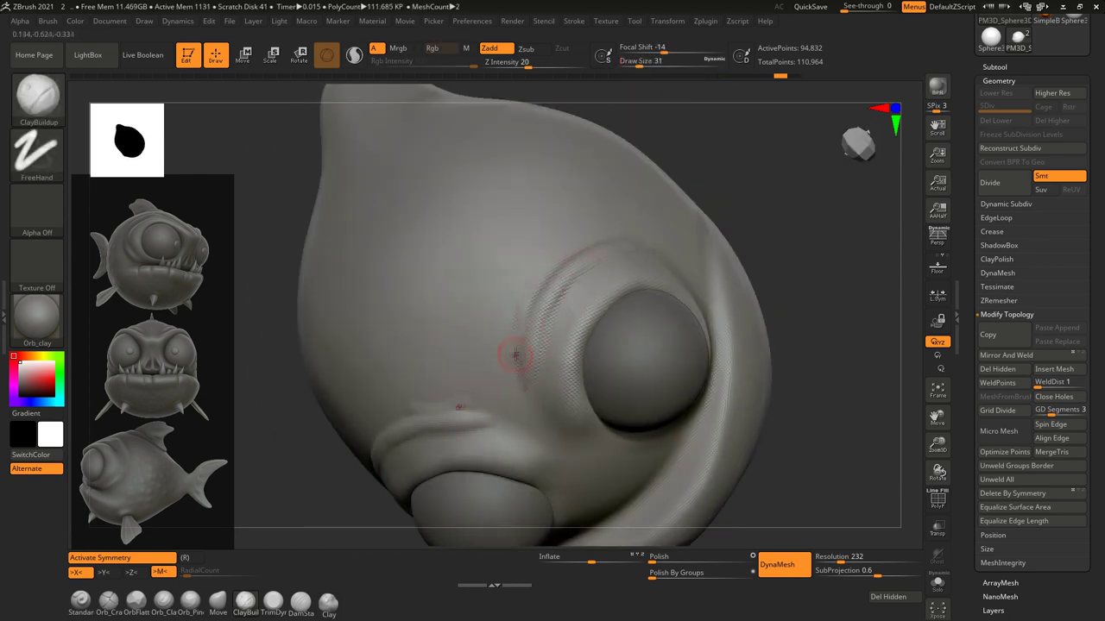
mouse_move(541, 272)
left_mouse_down()
mouse_move(521, 319)
mouse_move(488, 254)
mouse_move(535, 214)
left_mouse_up()
mouse_move(533, 220)
right_mouse_down("ctrl")
mouse_move(510, 198)
mouse_move(517, 259)
mouse_move(552, 285)
mouse_move(524, 298)
mouse_move(522, 331)
right_mouse_up("ctrl")
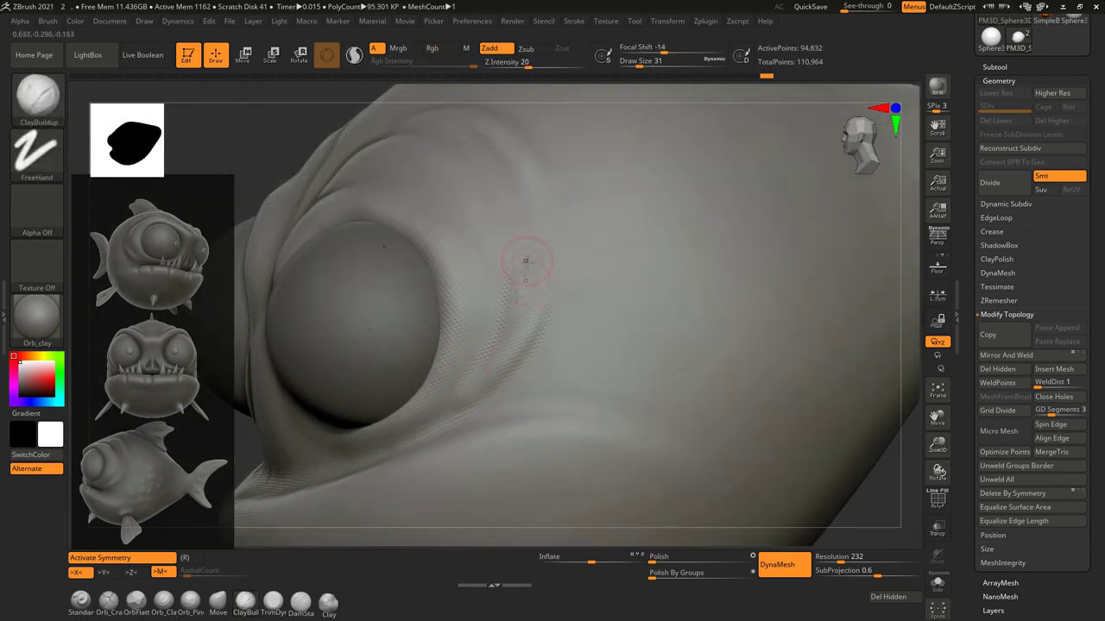
right_click_drag(560, 239, 494, 363, "ctrl")
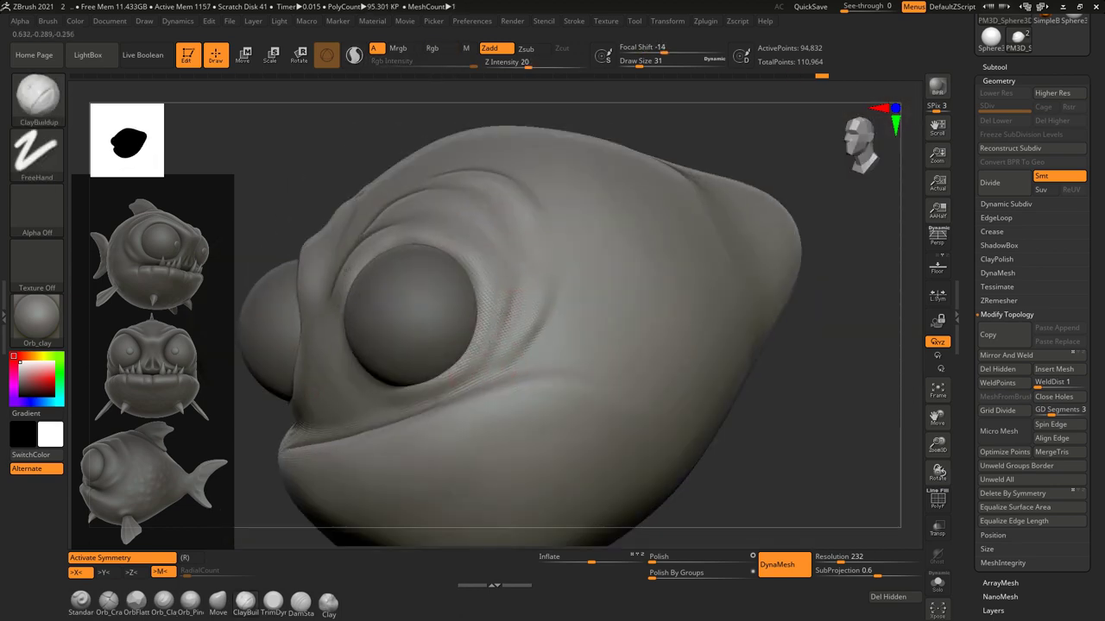
mouse_move(509, 285)
right_mouse_down()
mouse_move(526, 276)
mouse_move(558, 291)
mouse_move(547, 301)
mouse_move(557, 306)
mouse_move(562, 241)
right_mouse_up()
left_click(570, 293, "alt")
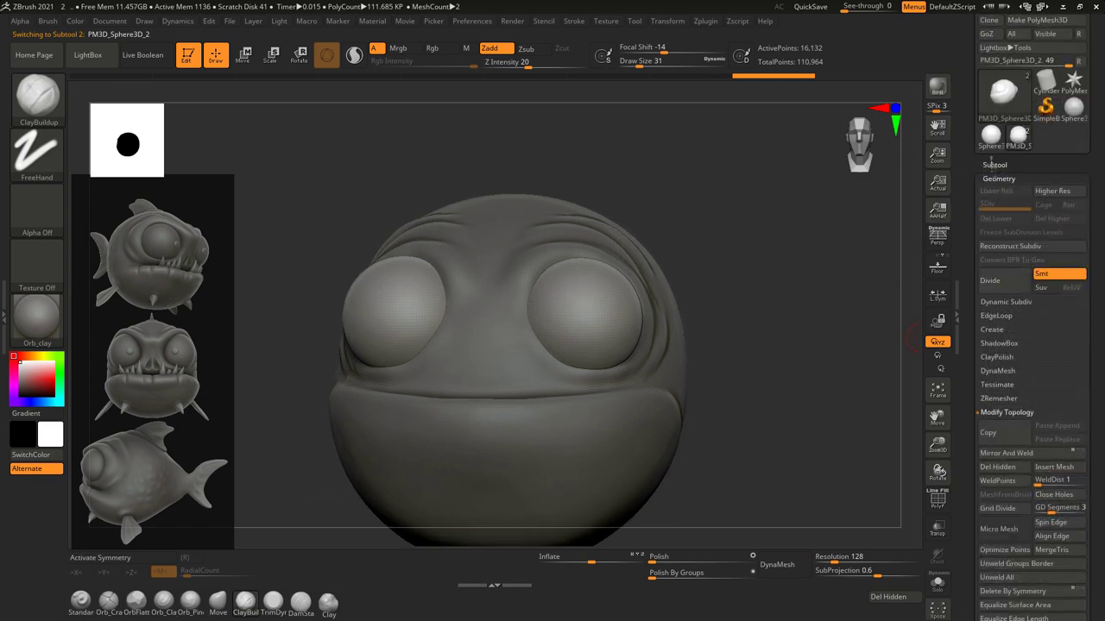
Split the eyeball pair into two subtools by polygroups with Split To Parts.
key("shift+f")
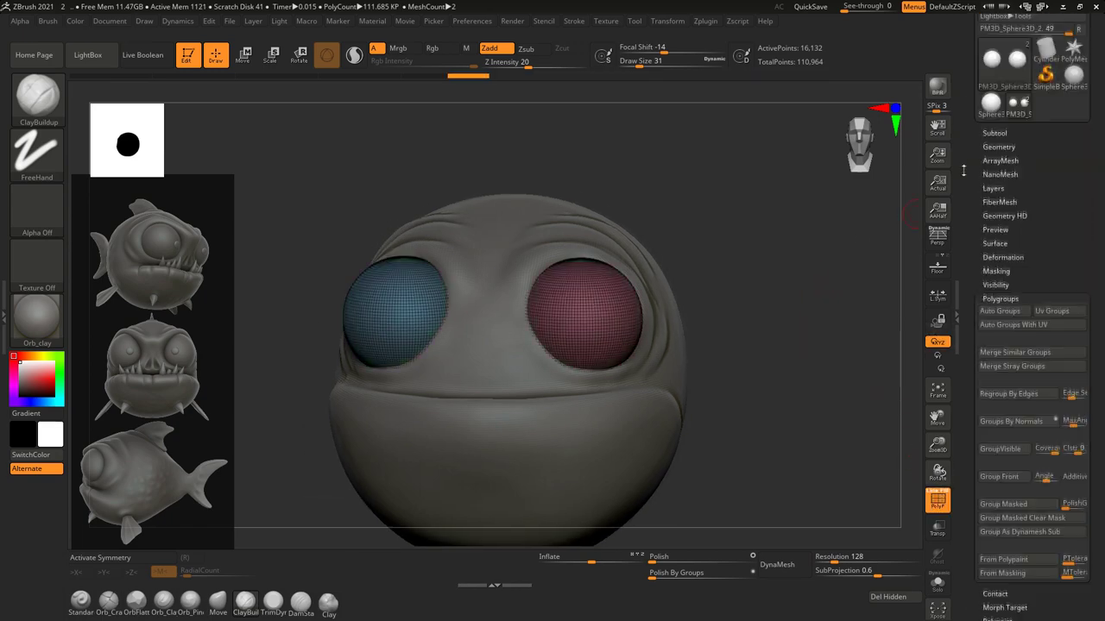
left_click(986, 342)
left_click(1054, 356)
left_click(894, 370)
mouse_move(656, 311)
right_mouse_down()
mouse_move(554, 297)
mouse_move(777, 414)
right_mouse_up()
Select the fish body subtool with the Move brush and switch to the Transpose gizmo.
key("b")
key("m")
key("v")
left_click(824, 445, "alt")
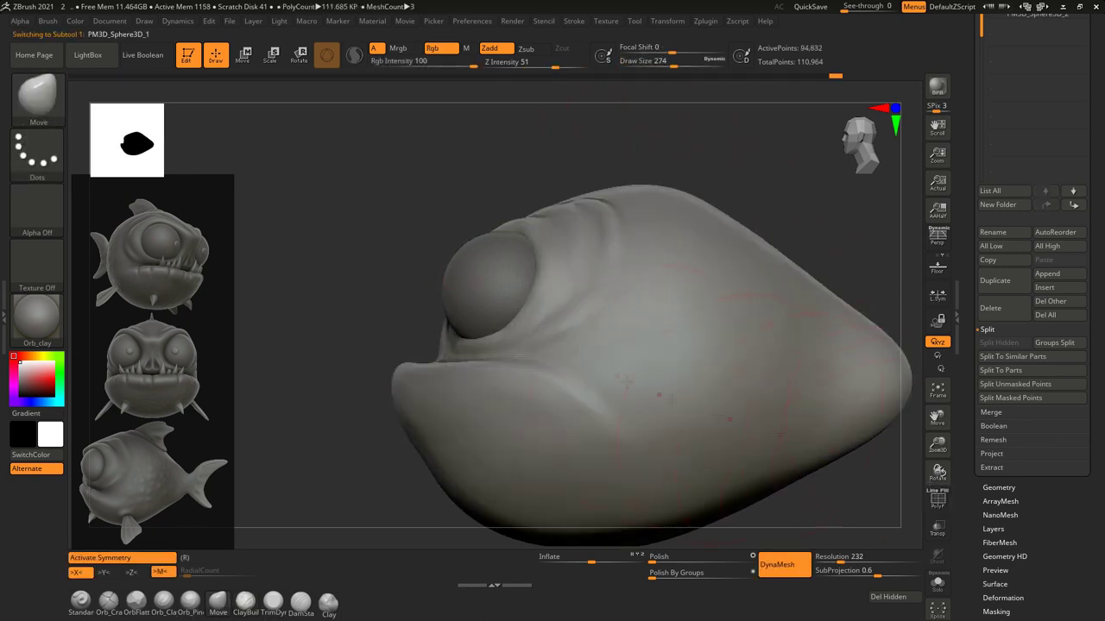
mouse_move(492, 226)
right_mouse_down()
mouse_move(597, 259)
mouse_move(534, 274)
right_mouse_up()
key("w")
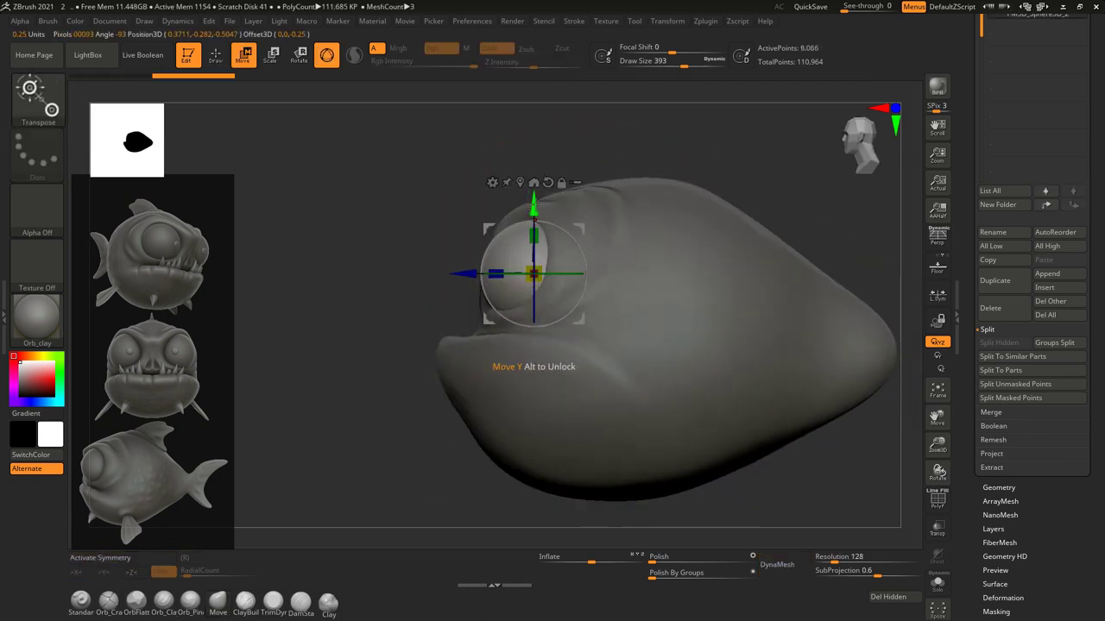
Return to sculpting the fish body and smooth the eye folds from several angles.
right_click_drag(466, 266, 602, 237)
key("q")
left_click(721, 367, "alt")
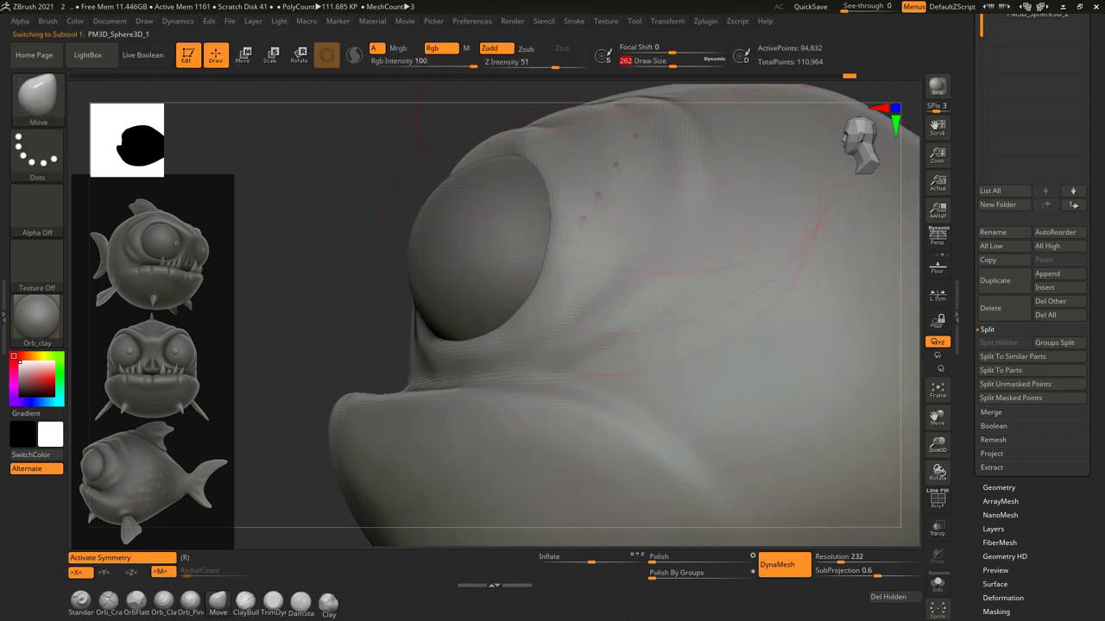
mouse_move(563, 232)
right_mouse_down()
mouse_move(536, 259)
mouse_move(604, 224)
right_mouse_up()
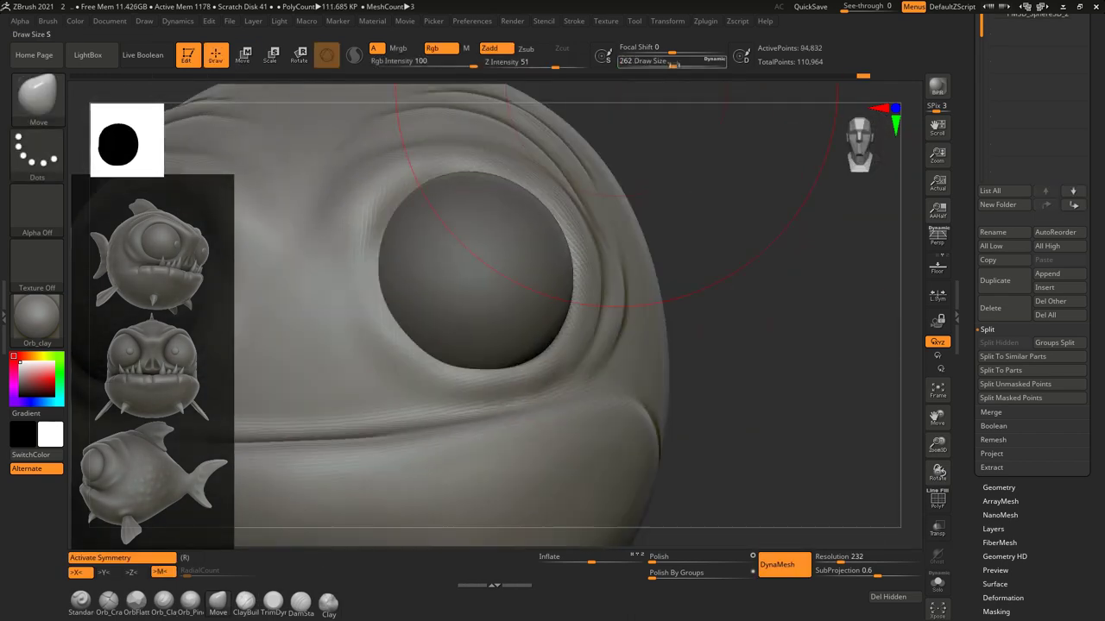
mouse_move(546, 205)
right_mouse_down()
mouse_move(402, 257)
mouse_move(548, 284)
mouse_move(518, 241)
right_mouse_up()
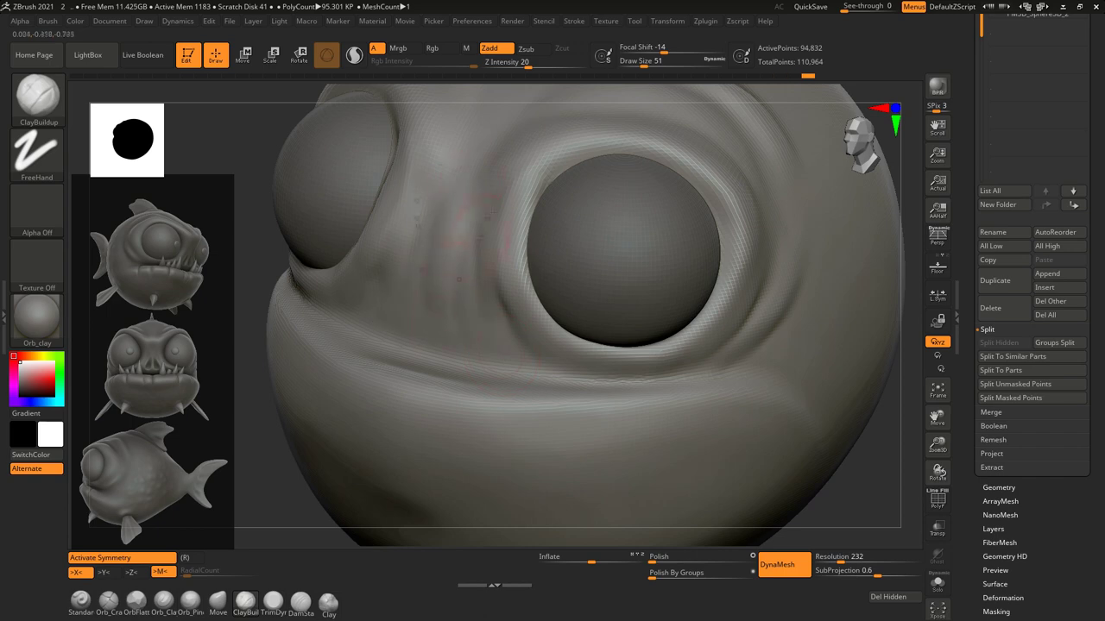
right_click_drag(518, 242, 539, 235, "shift")
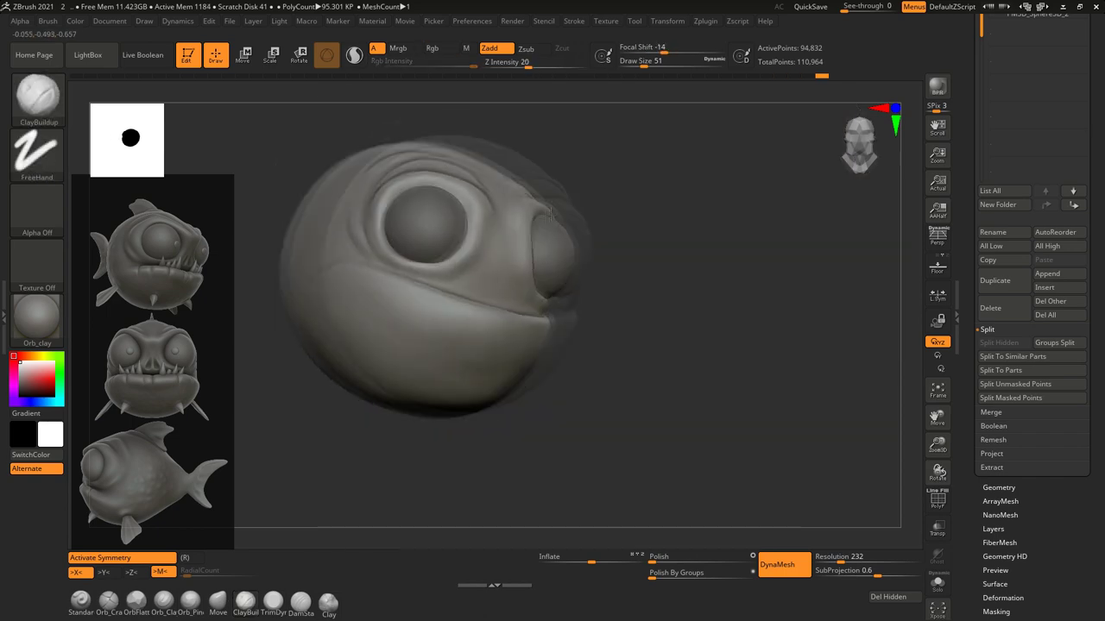
mouse_move(544, 341)
right_mouse_down()
mouse_move(666, 184)
mouse_move(682, 95)
right_mouse_up()
mouse_move(618, 194)
right_mouse_down("ctrl")
mouse_move(535, 345)
mouse_move(529, 385)
right_mouse_up("ctrl")
left_click_drag(513, 263, 382, 474)
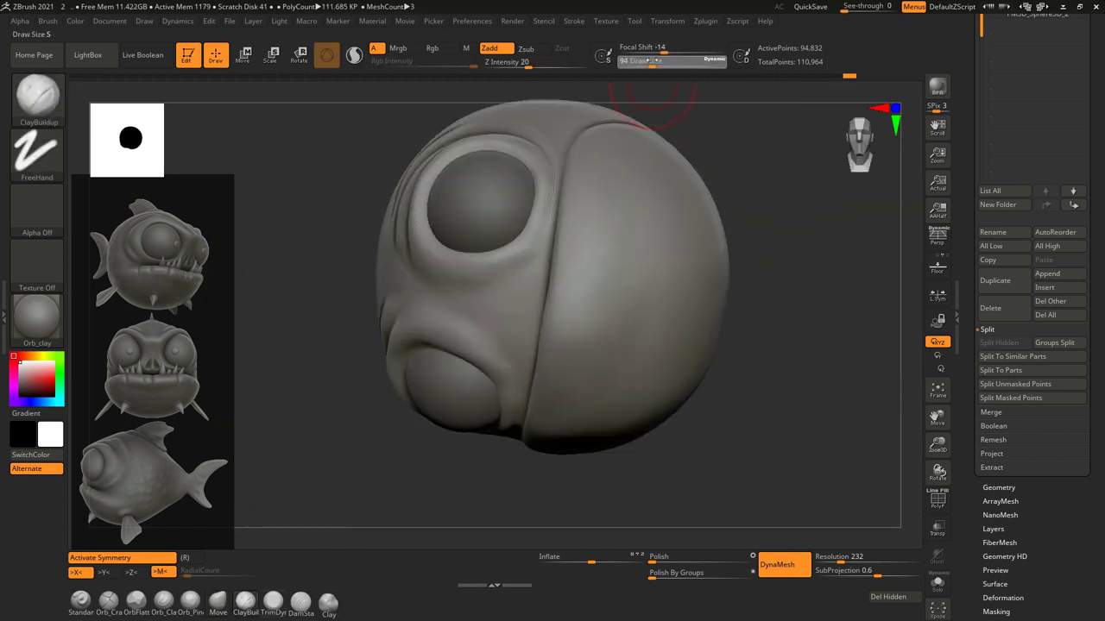
Set the brush size to 80, then select and delete the left eyeball part.
left_click_drag(651, 60, 646, 61)
left_click_drag(556, 329, 606, 158)
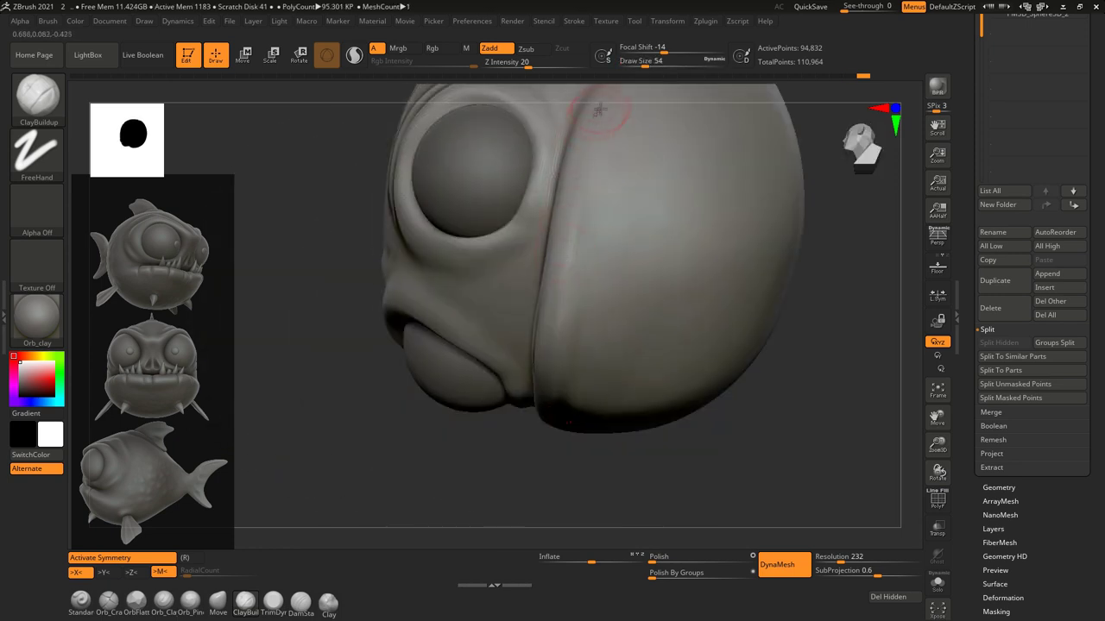
mouse_move(533, 380)
left_mouse_down()
mouse_move(589, 371)
mouse_move(589, 261)
left_mouse_up()
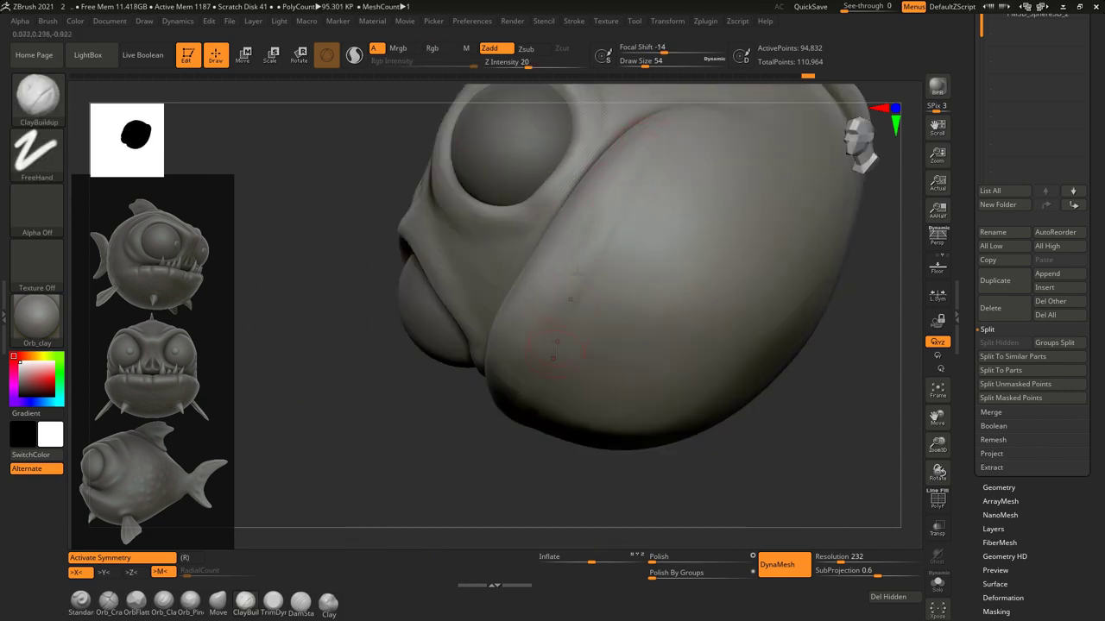
mouse_move(580, 315)
left_mouse_down()
mouse_move(628, 380)
mouse_move(589, 335)
mouse_move(707, 264)
mouse_move(584, 299)
left_mouse_up()
left_click(584, 298, "alt")
left_click(997, 312)
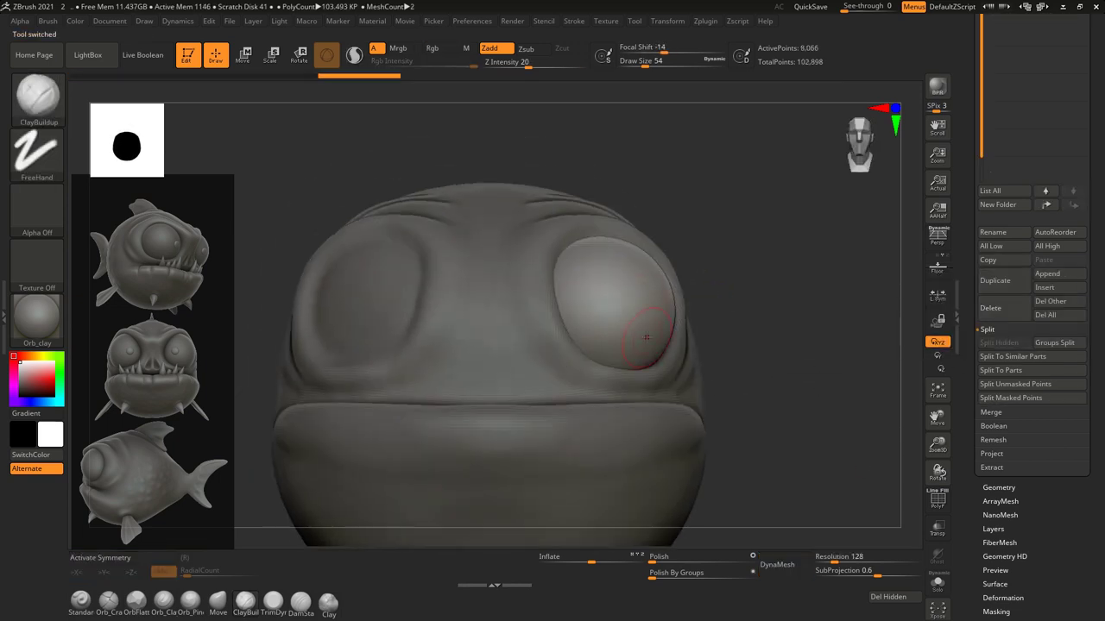
Position the eye with the Transpose gizmo, checking it from the side and top.
key("w")
mouse_move(639, 334)
left_mouse_down()
mouse_move(734, 328)
mouse_move(606, 252)
mouse_move(846, 258)
mouse_move(809, 244)
mouse_move(543, 288)
left_mouse_up()
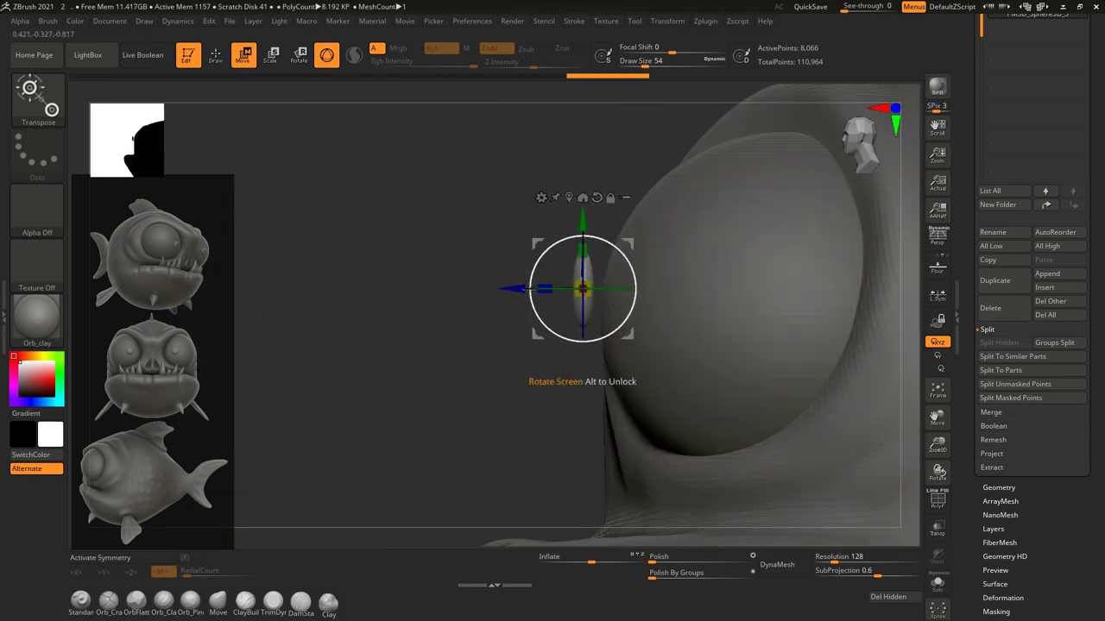
mouse_move(643, 247)
left_mouse_down()
mouse_move(601, 271)
mouse_move(639, 284)
left_mouse_up()
MergeDown the eye parts into one subtool and return to the ClayBuildup brush.
left_click(991, 446)
left_click(999, 460)
left_click(994, 408)
mouse_move(742, 363)
left_mouse_down()
mouse_move(777, 349)
mouse_move(812, 382)
mouse_move(608, 400)
left_mouse_up()
key("b")
key("c")
key("b")
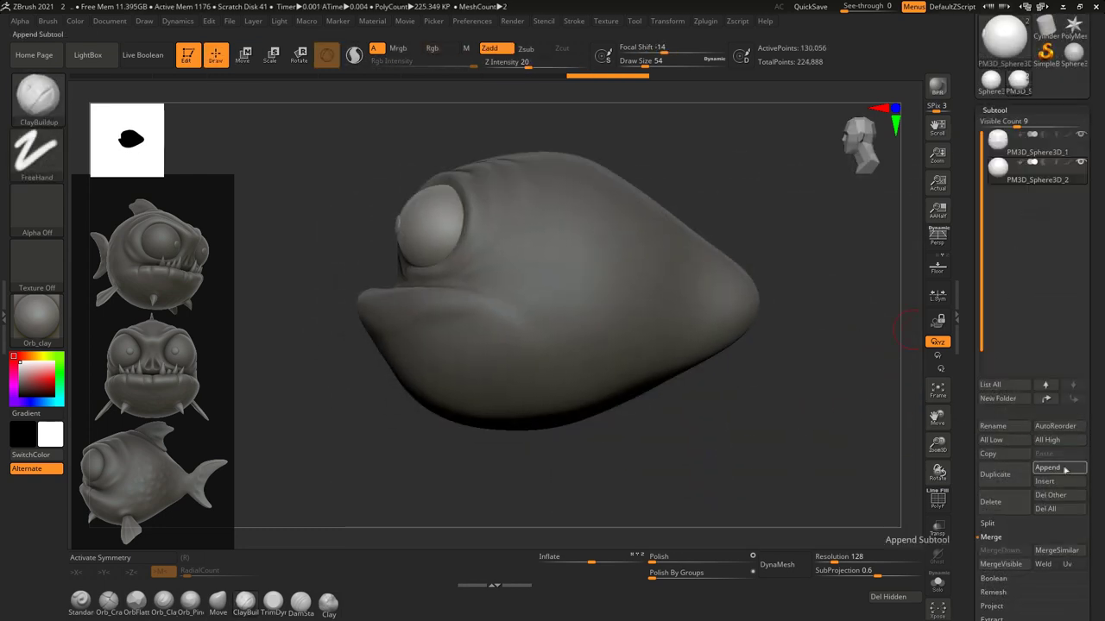
Append a Sphere3D subtool, then move, shrink and flatten it into a disc with Transpose.
left_click(1048, 466)
left_click(550, 427)
key("w")
left_click_drag(690, 259, 523, 256)
mouse_move(473, 287)
left_mouse_down()
mouse_move(683, 330)
mouse_move(686, 397)
left_mouse_up()
mouse_move(683, 302)
left_mouse_down()
mouse_move(691, 449)
mouse_move(733, 414)
mouse_move(690, 388)
left_mouse_up()
key("q")
With X symmetry and brush size 197, pull the disc into a pointed, curved cone.
key("x")
mouse_move(733, 431)
left_mouse_down()
mouse_move(603, 354)
mouse_move(624, 333)
mouse_move(564, 446)
mouse_move(664, 83)
mouse_move(691, 83)
left_mouse_up()
left_click_drag(656, 296, 618, 323)
mouse_move(605, 376)
left_mouse_down()
mouse_move(634, 279)
mouse_move(563, 280)
left_mouse_up()
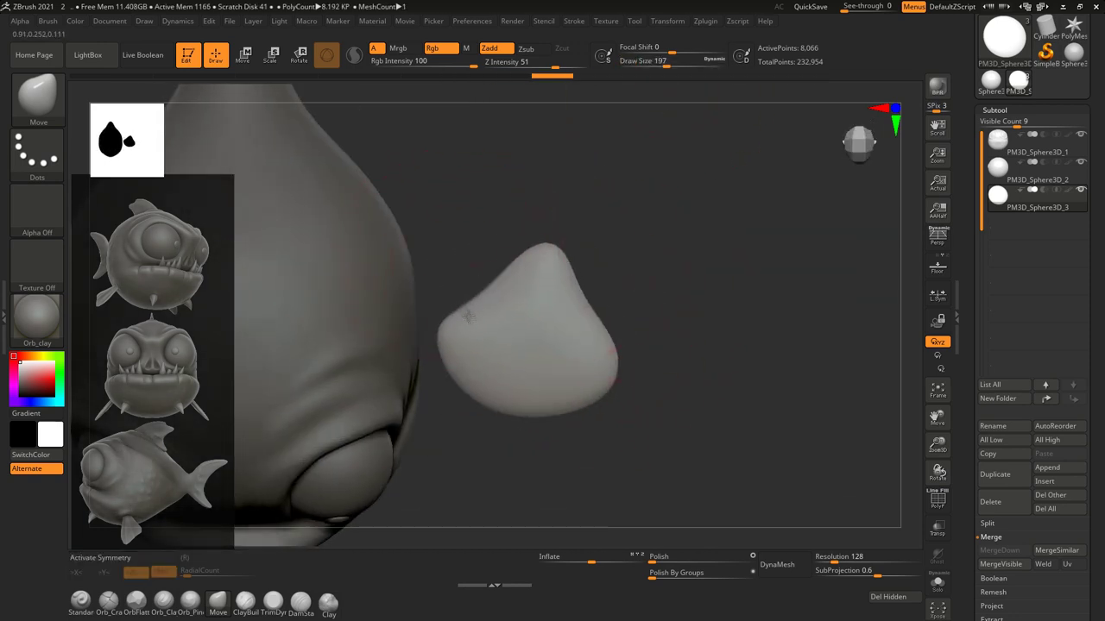
mouse_move(483, 406)
left_mouse_down()
mouse_move(624, 375)
mouse_move(601, 348)
left_mouse_up()
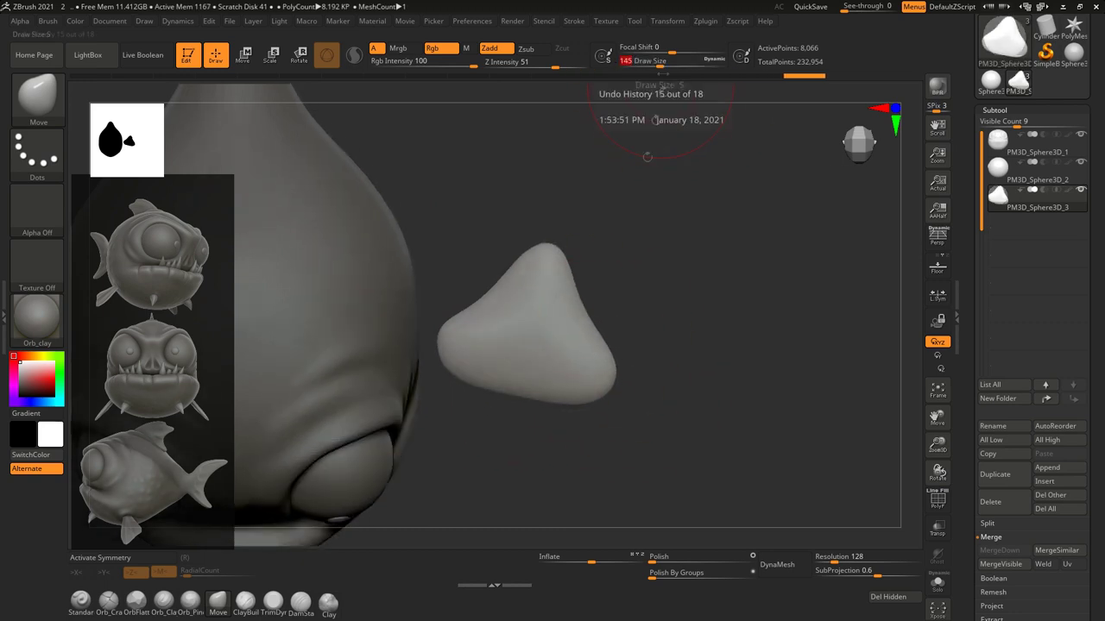
left_click_drag(478, 402, 416, 347)
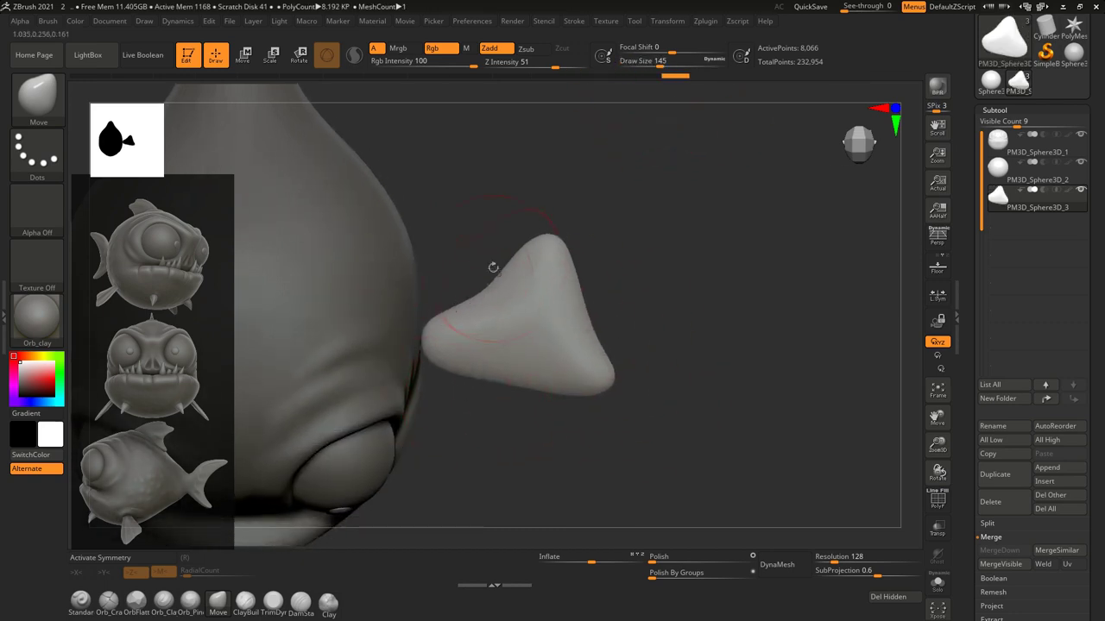
left_click_drag(573, 321, 448, 334)
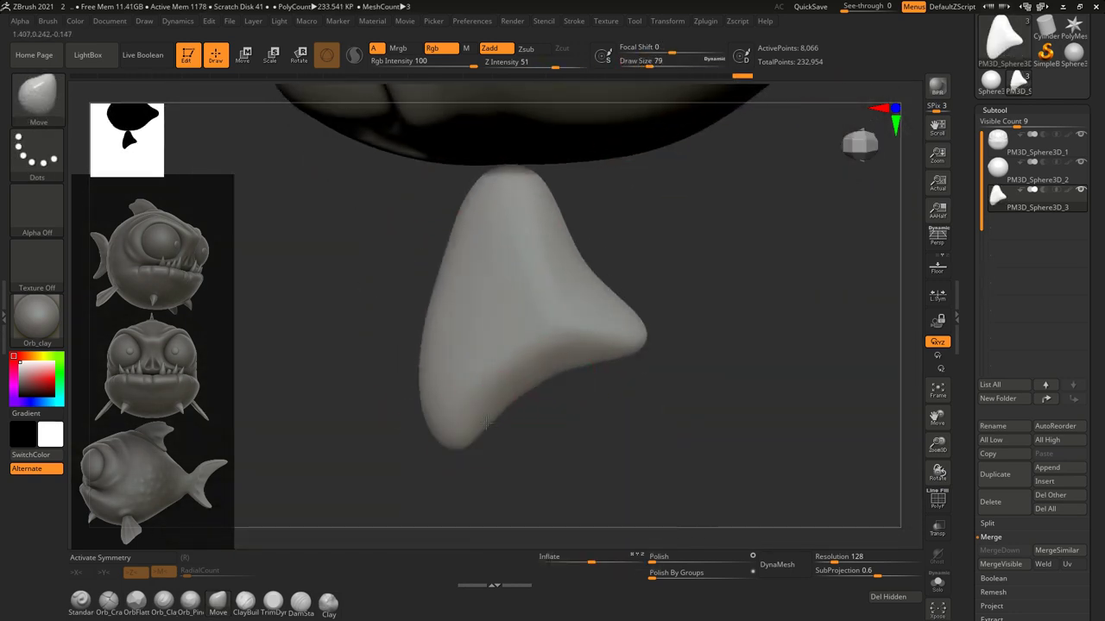
Enable DynaMesh on the fin and re-DynaMesh it at resolution 272, about 10,364 points.
left_click(789, 565)
left_click(713, 595)
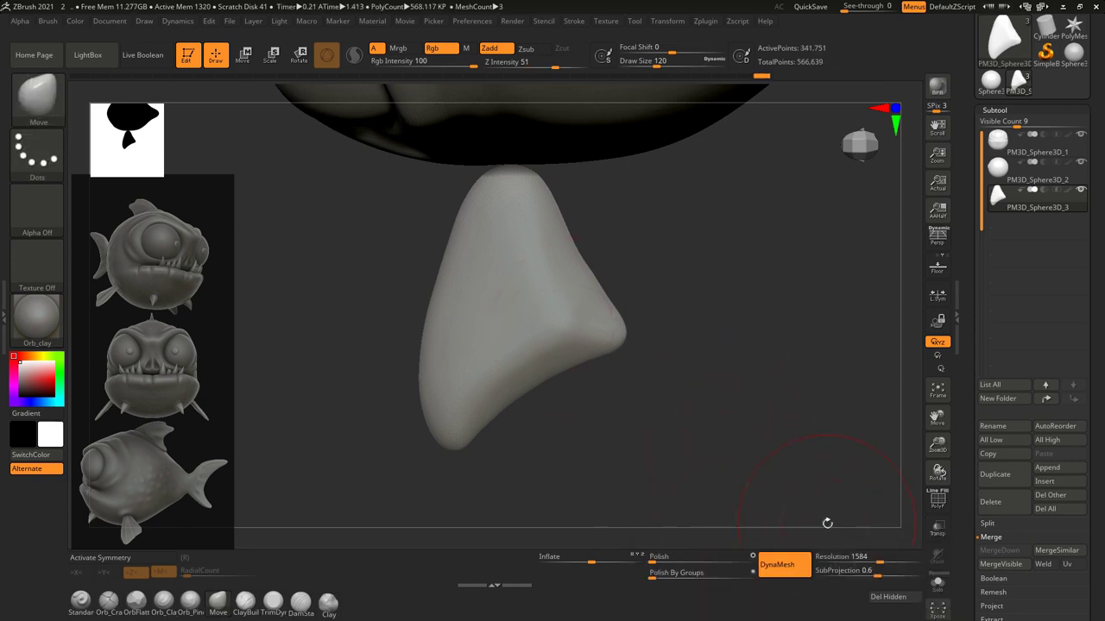
left_click(777, 564)
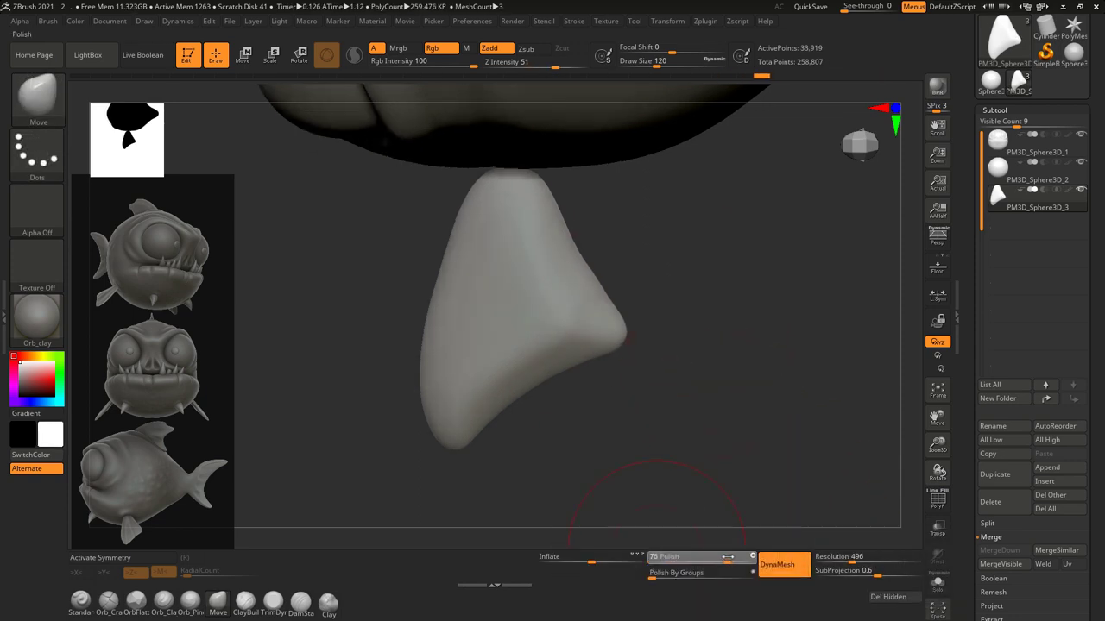
right_click_drag(710, 382, 673, 479, "ctrl")
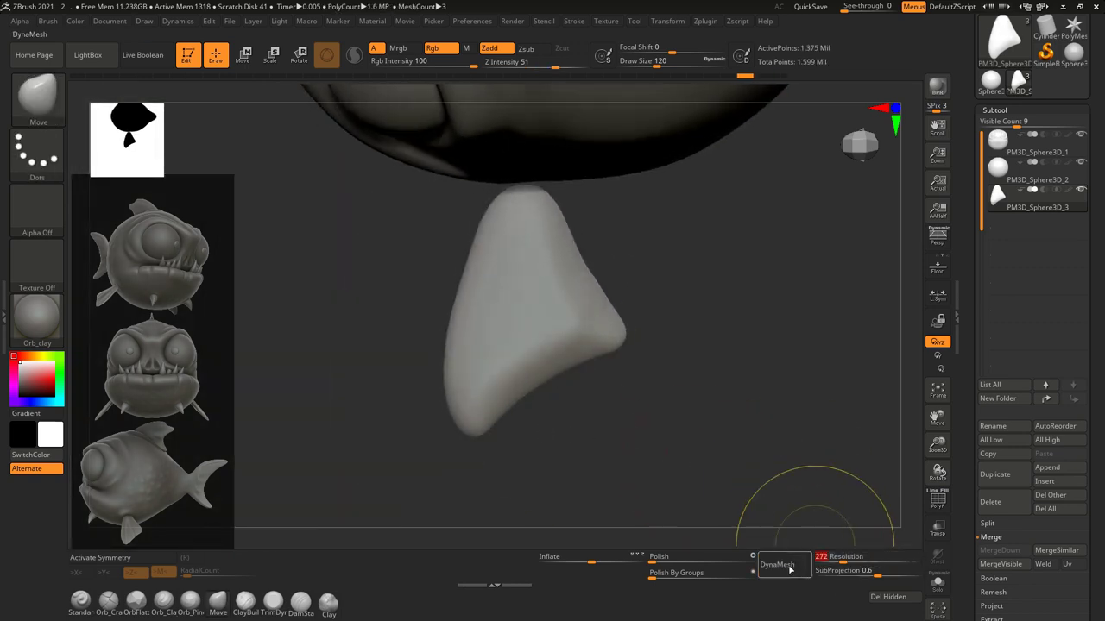
left_click(792, 567)
right_click_drag(647, 363, 369, 530, "ctrl")
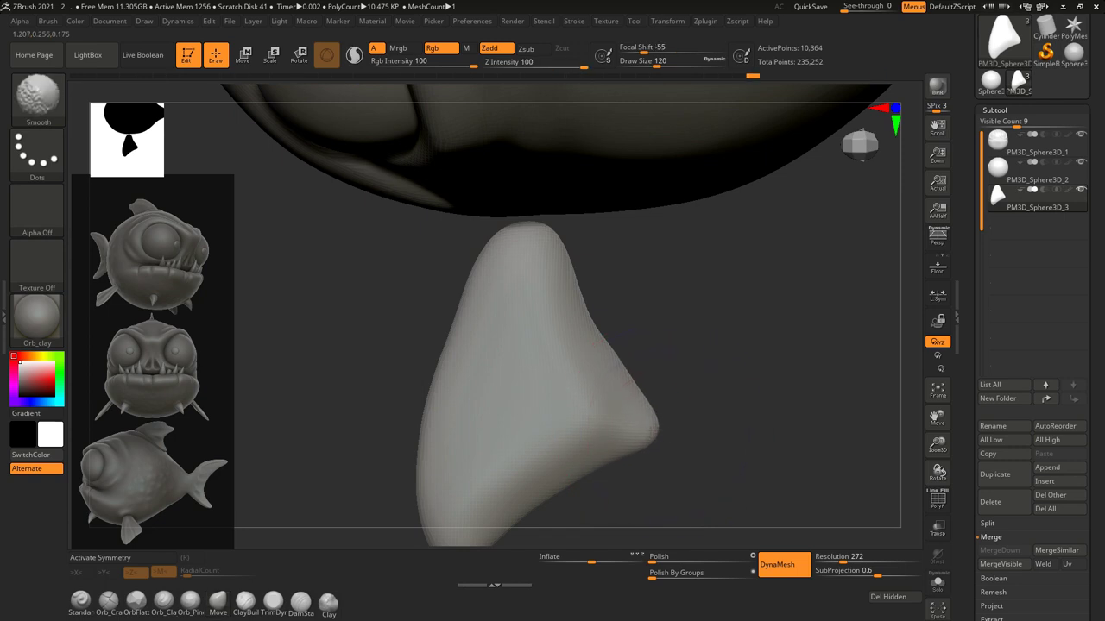
right_click_drag(673, 403, 595, 277, "alt")
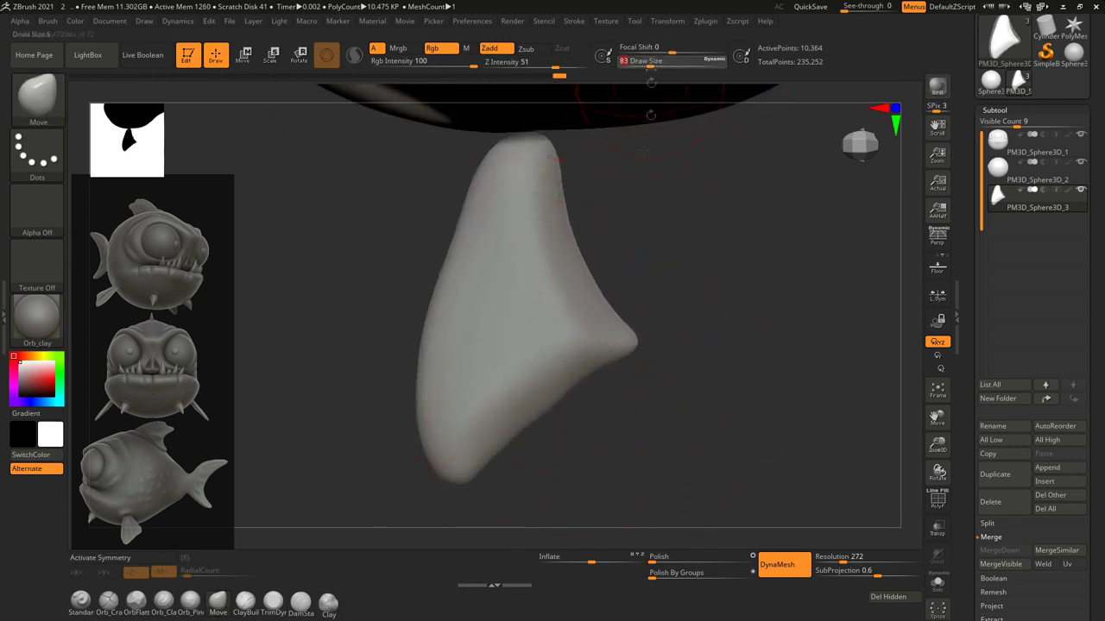
Flatten the fin with TrimDynamic, smooth its surface and re-DynaMesh it.
mouse_move(492, 162)
right_mouse_down()
mouse_move(552, 258)
mouse_move(527, 285)
right_mouse_up()
key("w")
mouse_move(604, 259)
right_mouse_down()
mouse_move(643, 299)
mouse_move(604, 362)
mouse_move(630, 310)
right_mouse_up()
left_click(273, 602)
right_click_drag(518, 362, 523, 310)
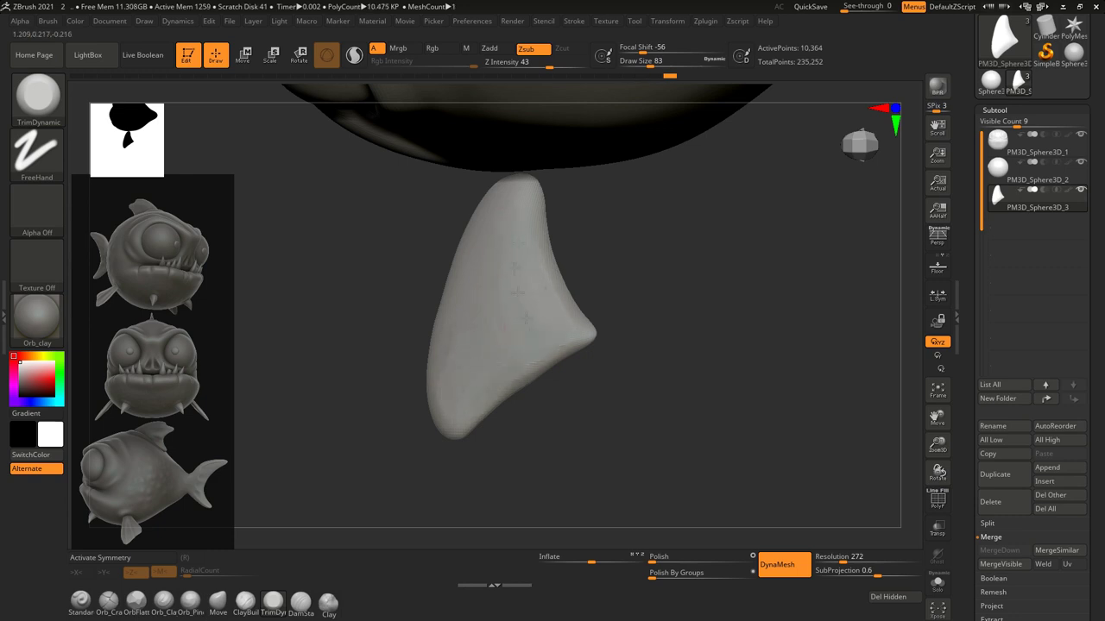
right_click_drag(456, 363, 418, 424)
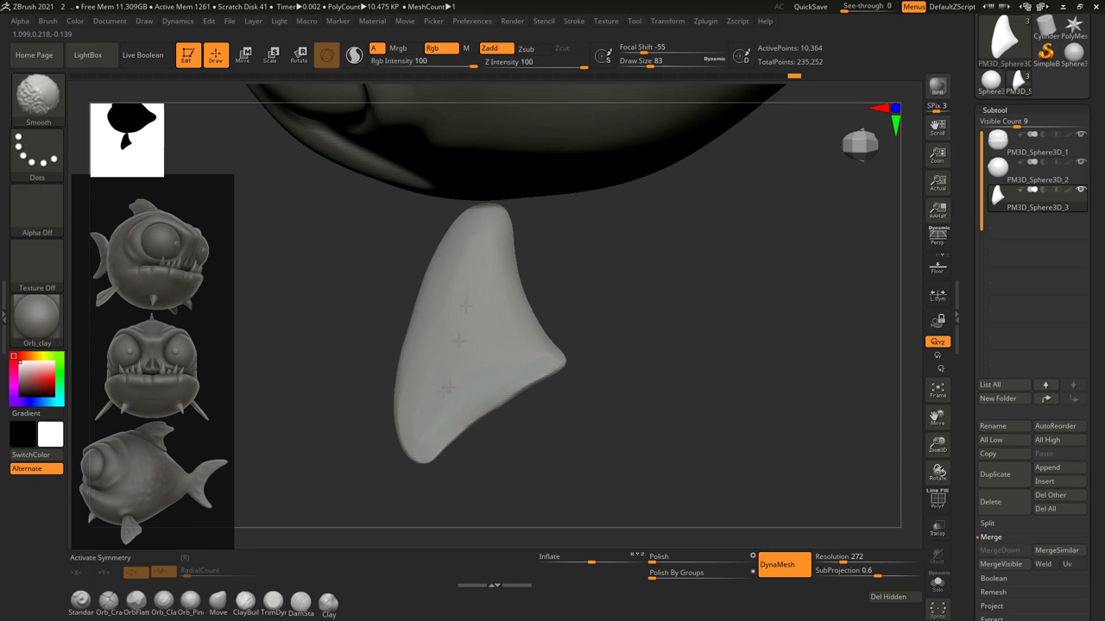
right_click_drag(446, 389, 647, 315)
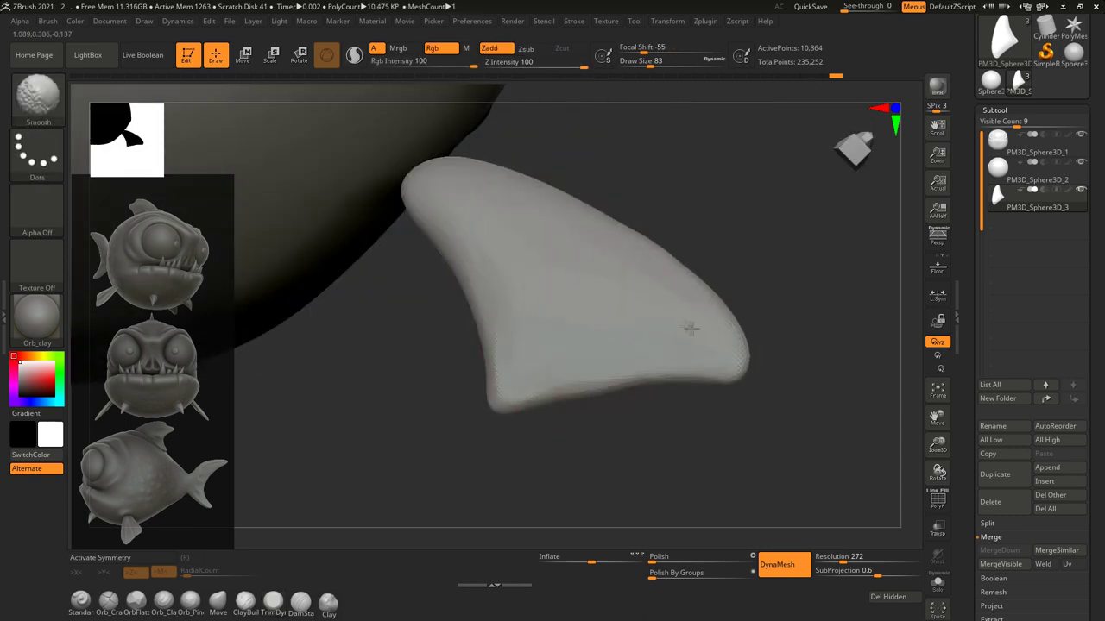
left_click_drag(645, 346, 725, 294, "shift")
left_click_drag(777, 449, 742, 483, "ctrl")
Position and rotate the fin against the fish's lower side, below the eye.
mouse_move(735, 437)
right_mouse_down()
mouse_move(708, 504)
mouse_move(621, 366)
mouse_move(654, 324)
right_mouse_up()
right_click_drag(576, 340, 551, 385)
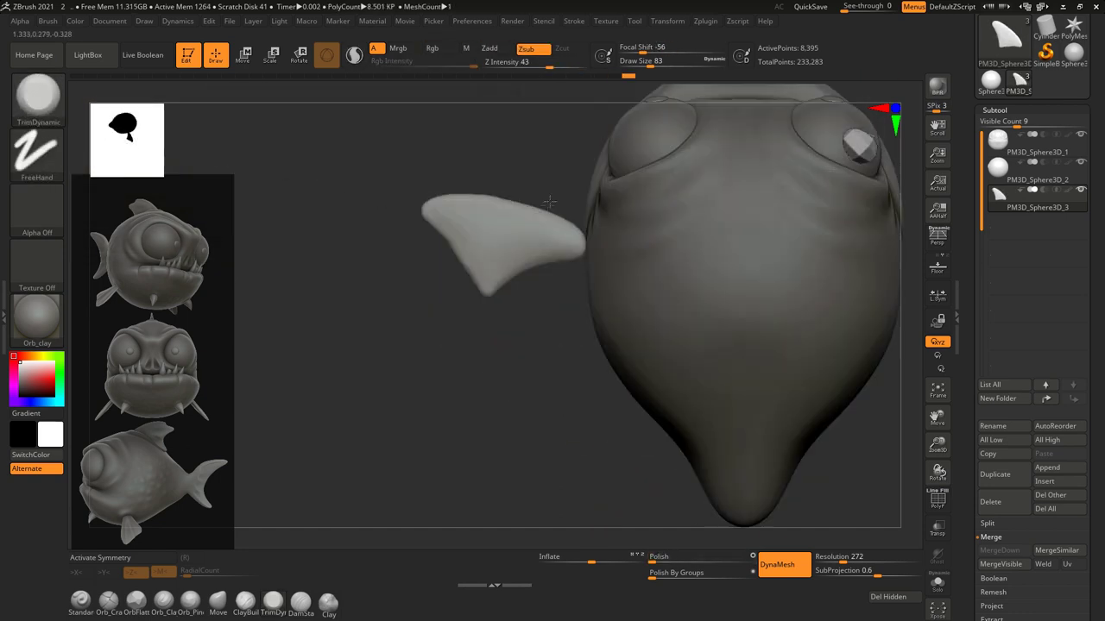
key("b")
key("m")
key("v")
mouse_move(570, 382)
right_mouse_down()
mouse_move(439, 395)
mouse_move(567, 320)
mouse_move(681, 162)
mouse_move(469, 264)
mouse_move(542, 360)
right_mouse_up()
key("w")
mouse_move(544, 322)
right_mouse_down()
mouse_move(484, 285)
mouse_move(499, 329)
mouse_move(596, 354)
mouse_move(583, 331)
right_mouse_up()
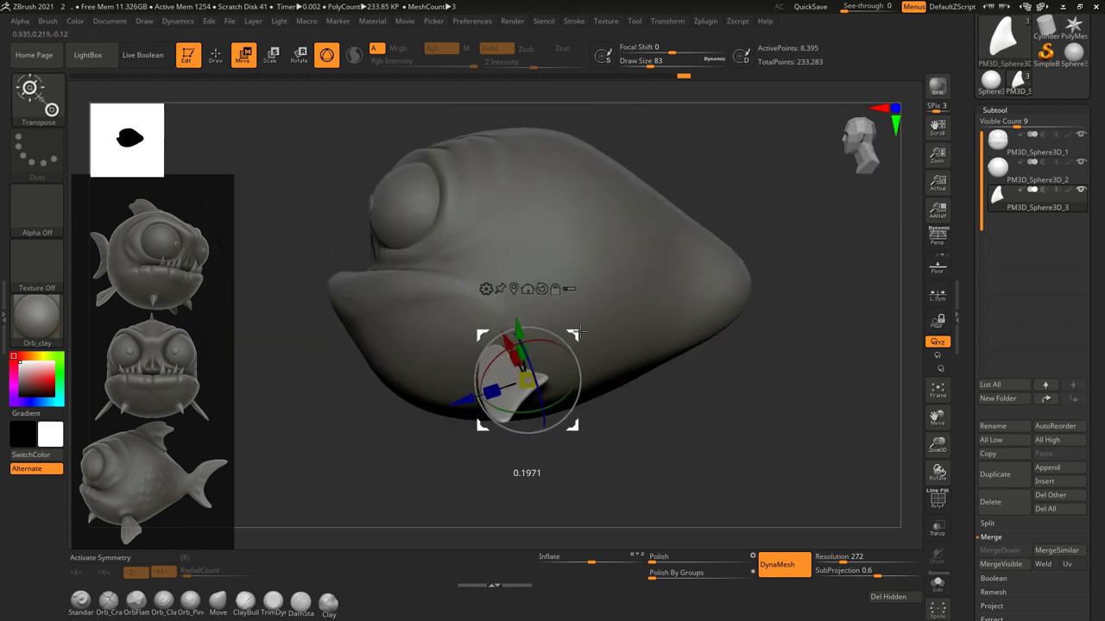
Mirror and weld the fin onto the opposite side of the body.
right_click_drag(572, 347, 555, 373)
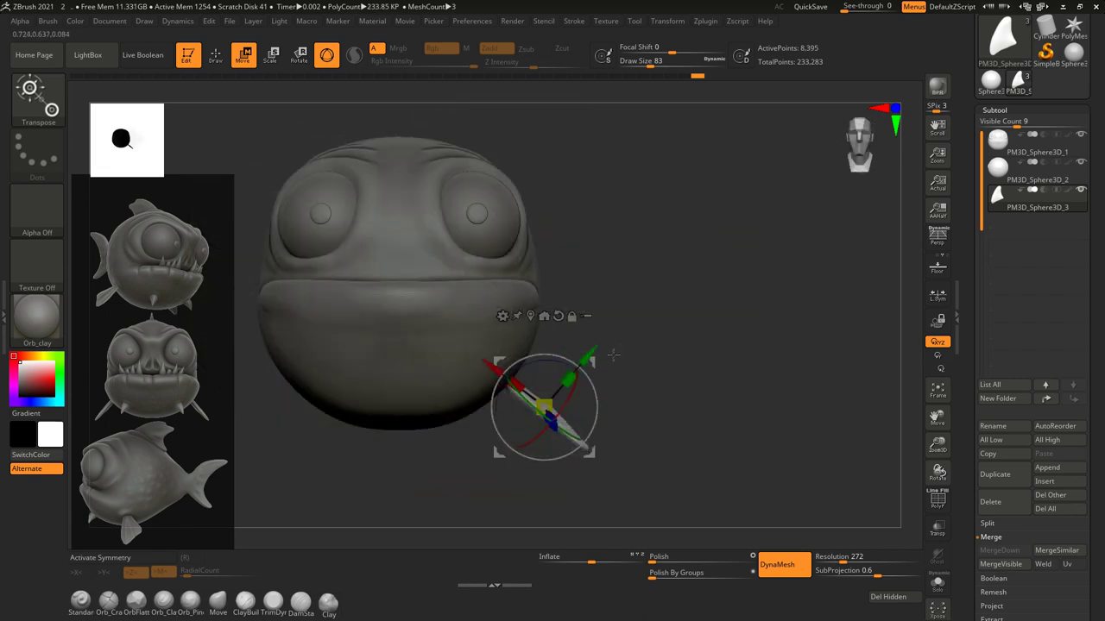
mouse_move(552, 376)
right_mouse_down()
mouse_move(544, 405)
mouse_move(610, 428)
mouse_move(648, 357)
mouse_move(720, 388)
mouse_move(713, 435)
right_mouse_up()
key("q")
key("w")
key("q")
left_click(999, 124)
left_click(1012, 316)
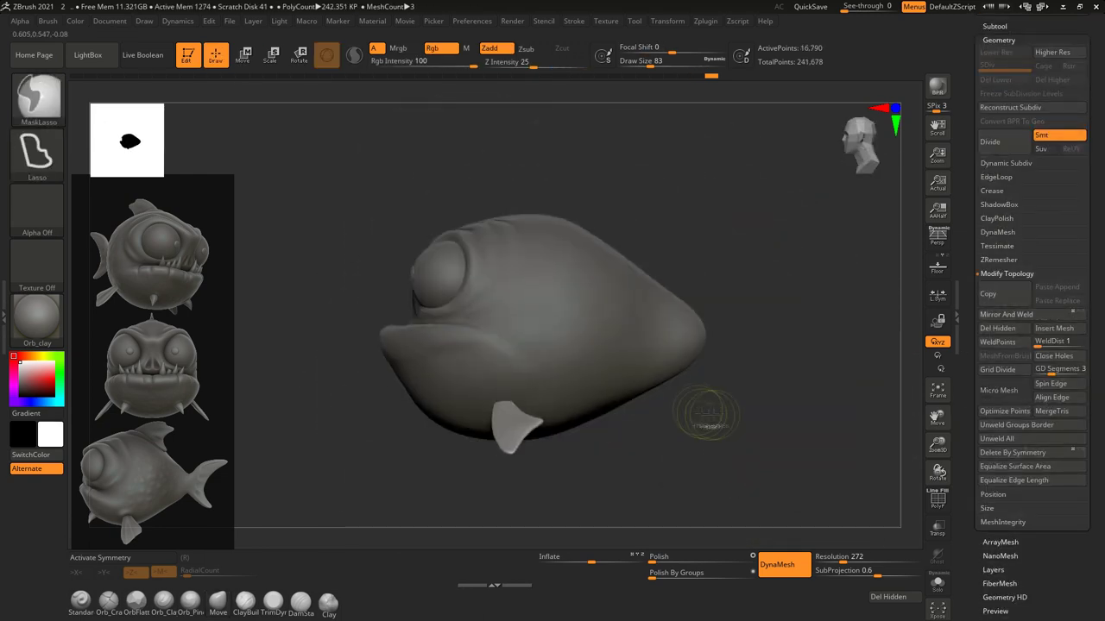
Append a Sphere3D as a new subtool.
left_click(994, 26)
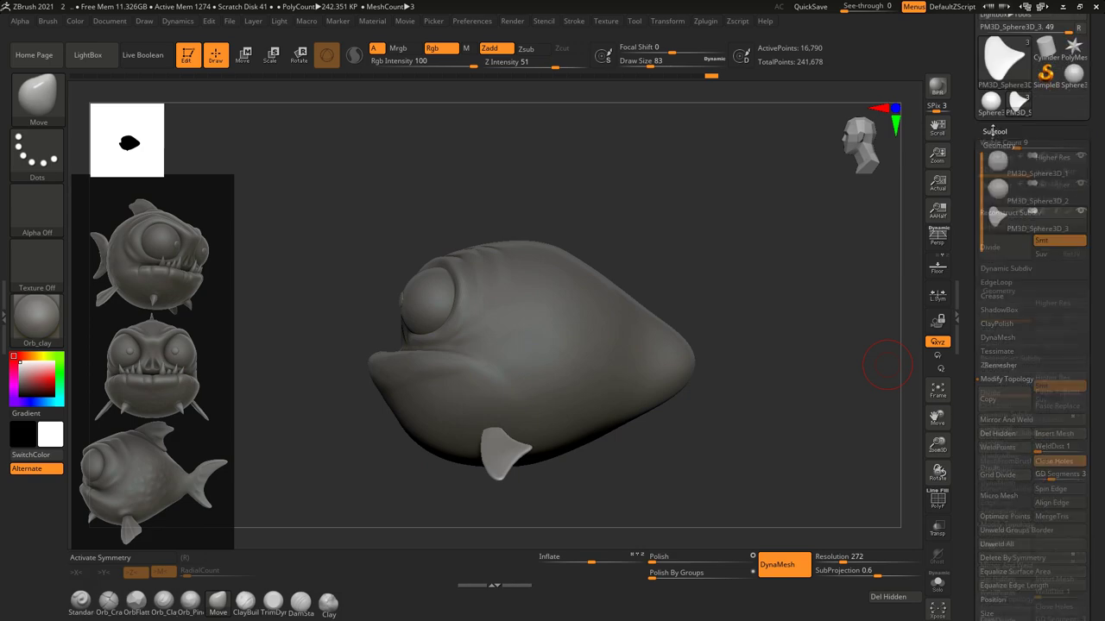
left_click(1046, 488)
left_click(599, 382)
Shrink the new sphere and stretch it into an ellipsoid on the fish's back.
key("w")
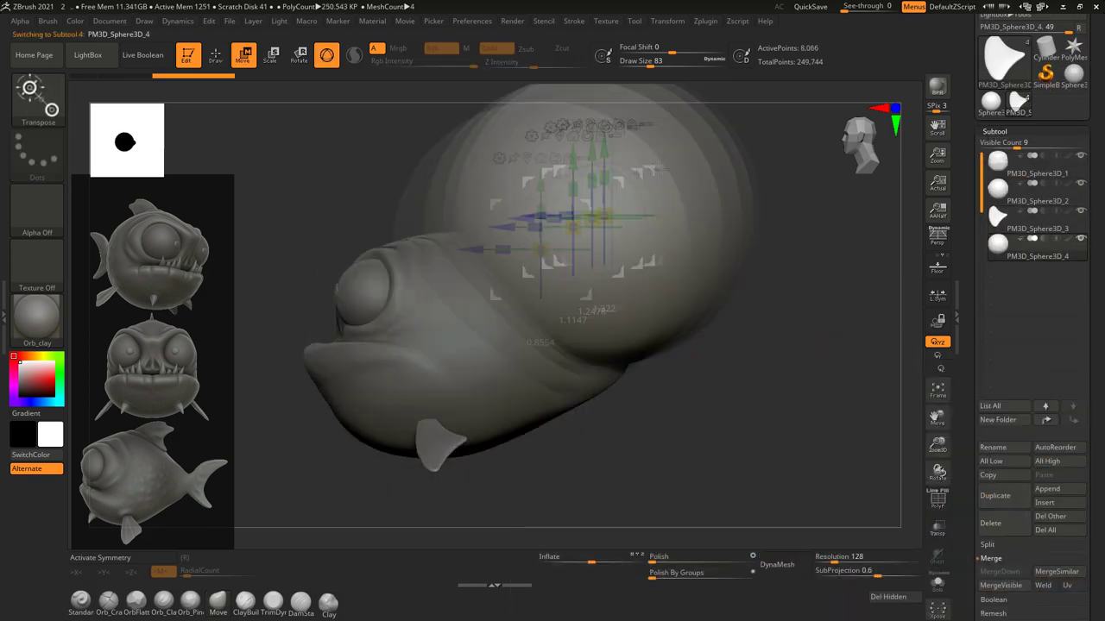
left_click_drag(624, 222, 574, 320)
right_click_drag(573, 319, 586, 259)
left_click_drag(596, 313, 541, 313)
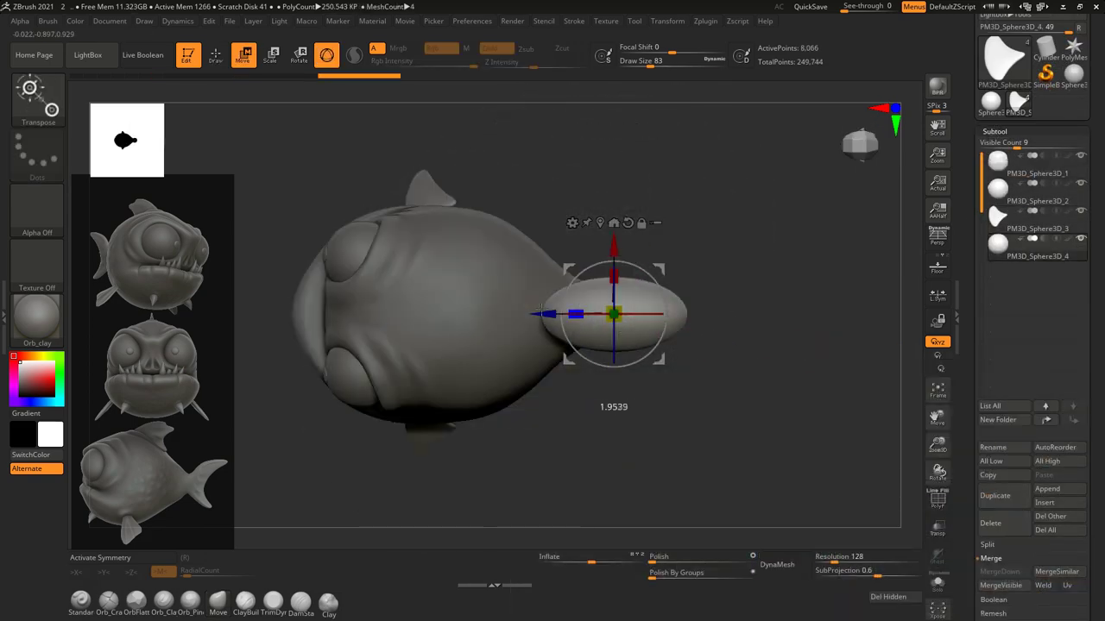
right_click_drag(621, 363, 658, 378)
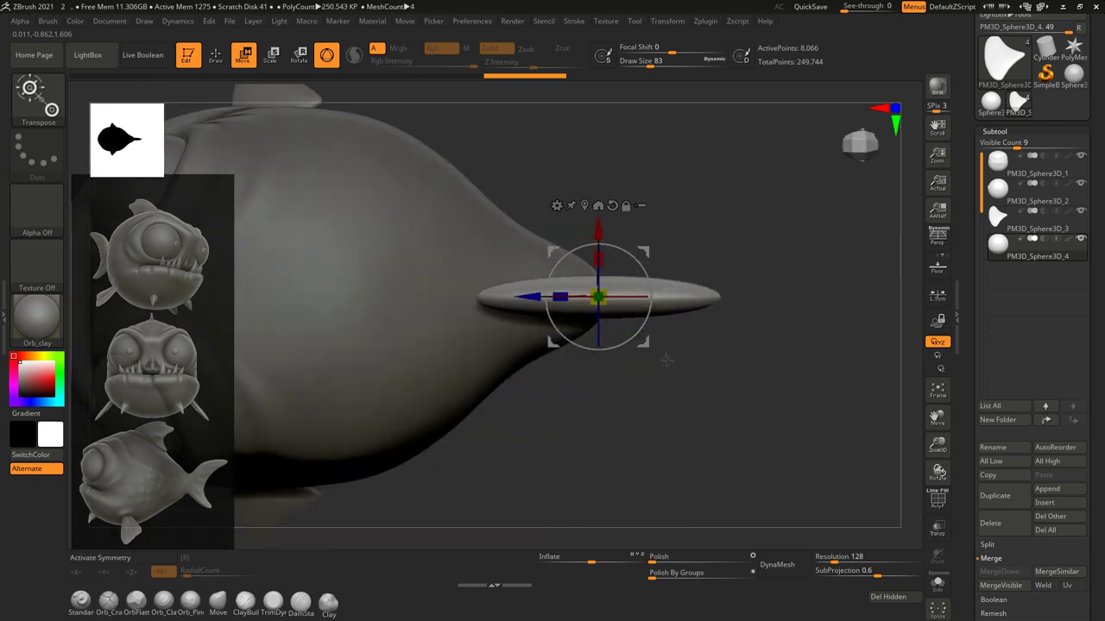
DynaMesh the ellipsoid at resolution 416, squash it to half height, and mask its right part.
left_click_drag(829, 563, 863, 562)
left_click(776, 565)
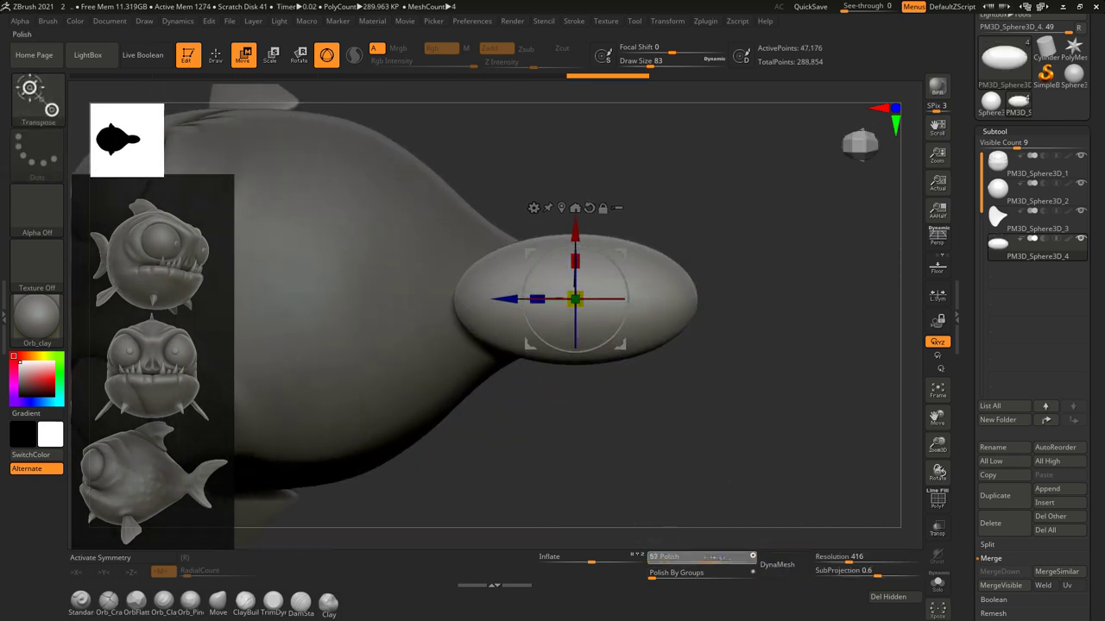
left_click(533, 208)
left_click(501, 211)
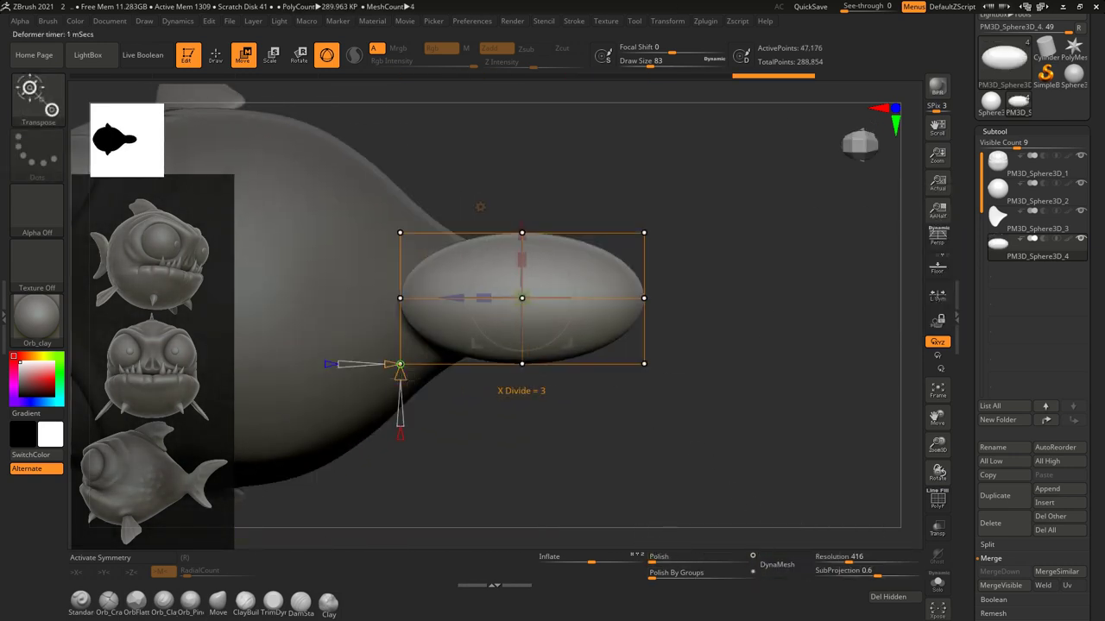
left_click_drag(521, 363, 538, 321)
left_click_drag(713, 294, 508, 239, "ctrl")
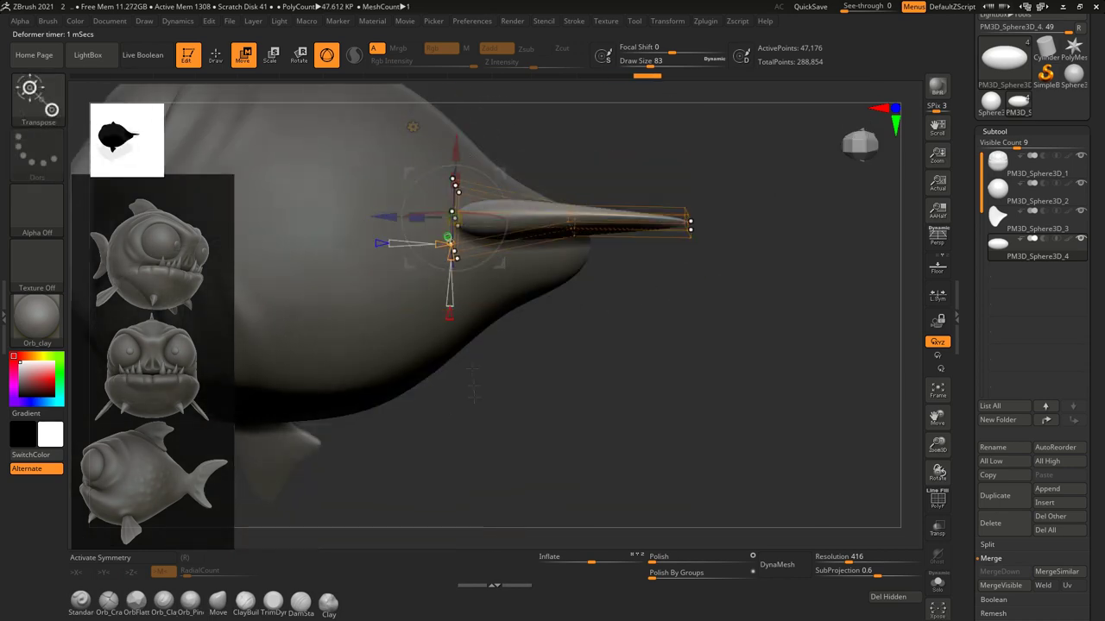
right_click_drag(455, 173, 455, 112, "alt")
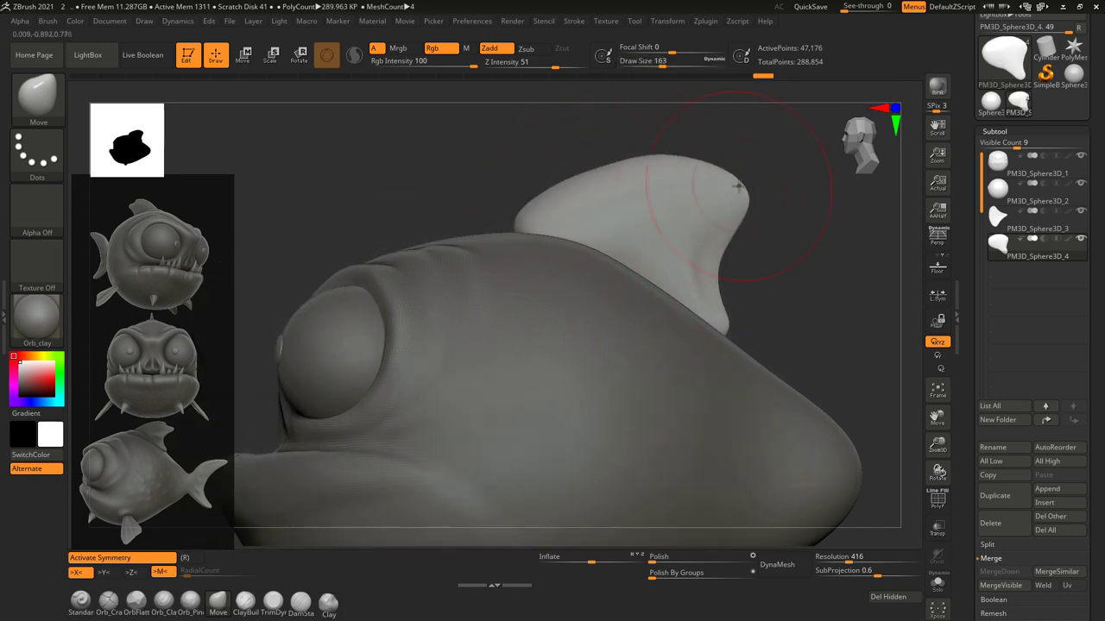
Set brush size 90, reshape the dorsal fin with a deformer cage, and nudge it right and down.
left_click_drag(552, 138, 646, 87)
key("s")
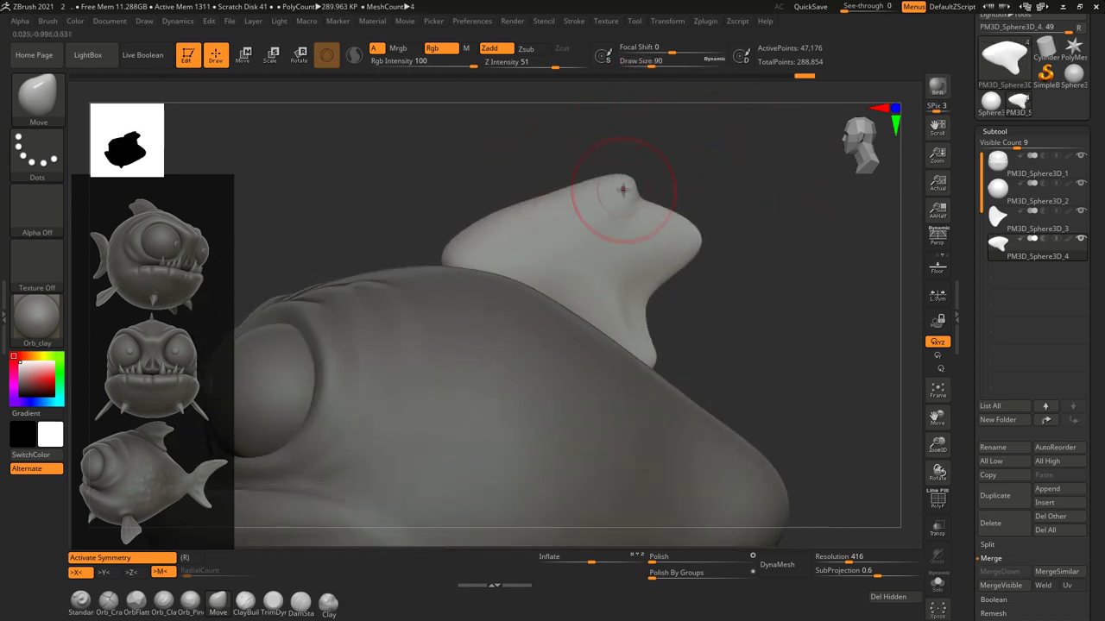
left_click_drag(473, 257, 484, 172, "alt")
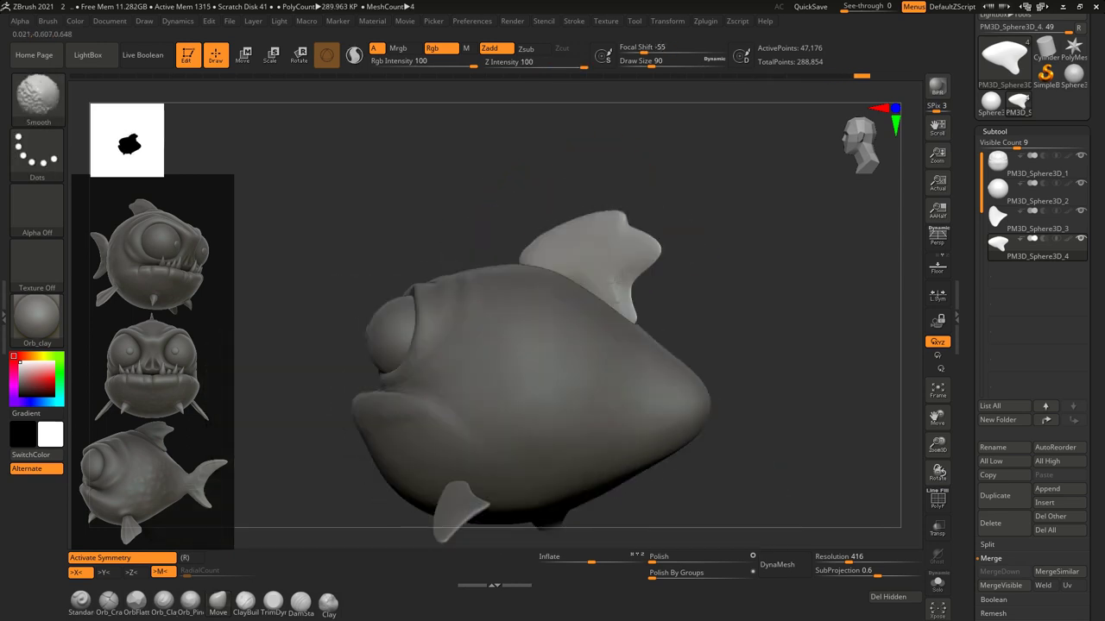
left_click_drag(518, 215, 599, 265)
key("w")
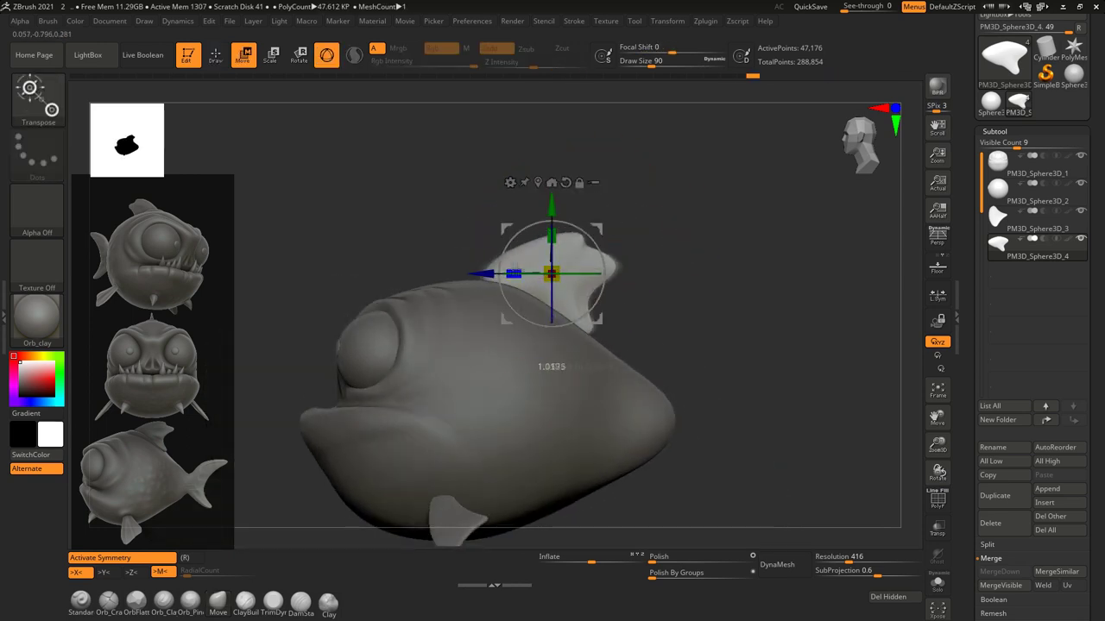
left_click_drag(691, 346, 601, 318)
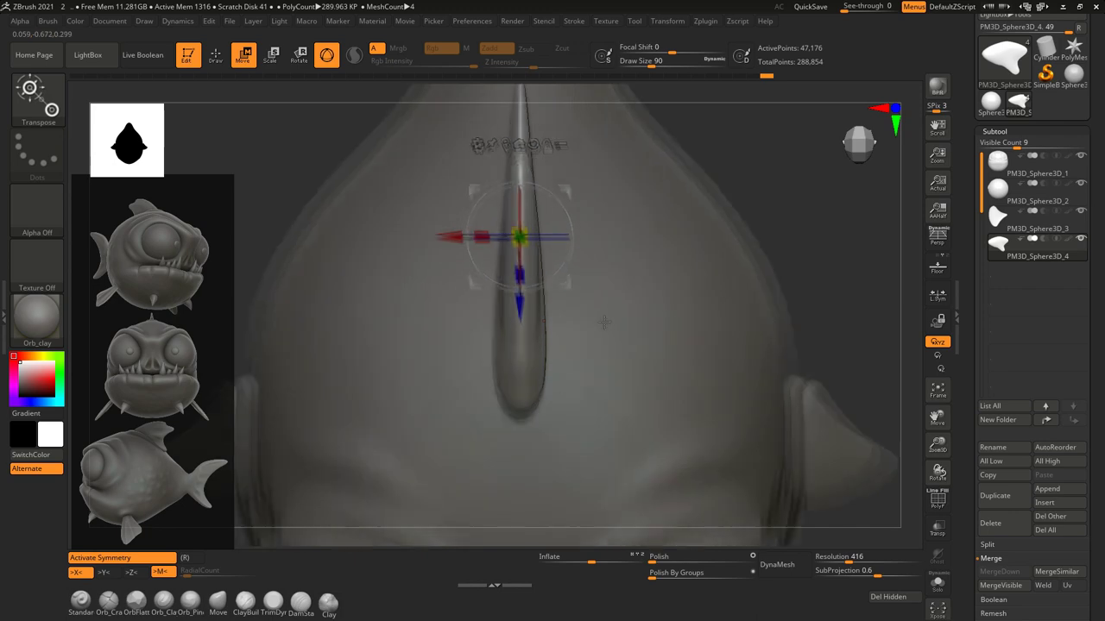
left_click(473, 202)
left_click(604, 225)
key("ctrl+z")
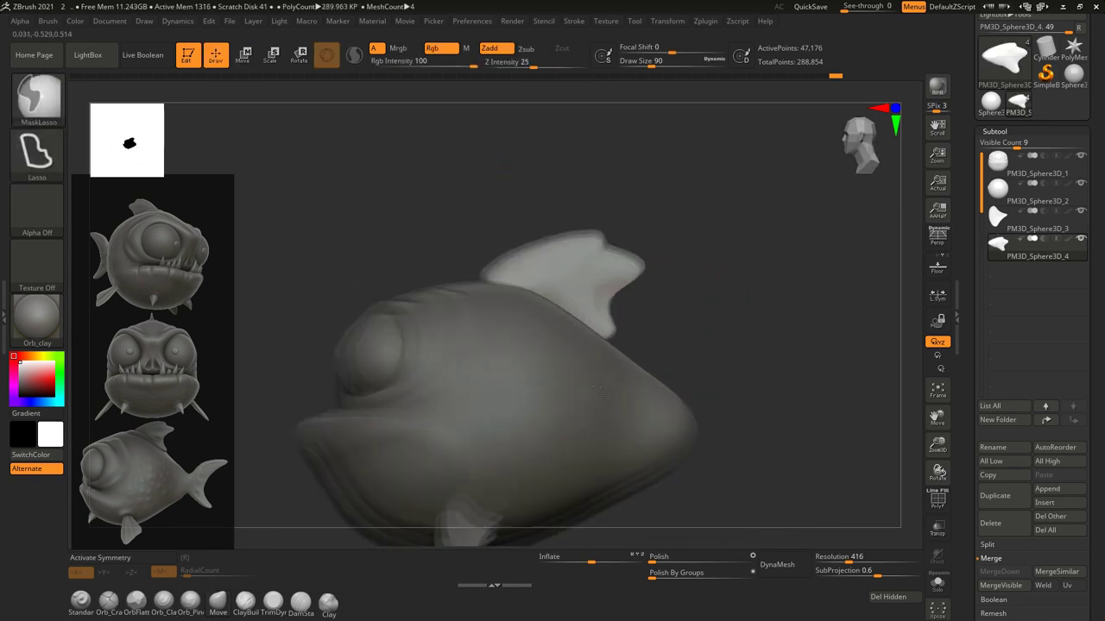
left_click_drag(578, 287, 596, 291)
Return to the latest undo history state, then select ClayBuildup to blend the fin into the body.
key("q")
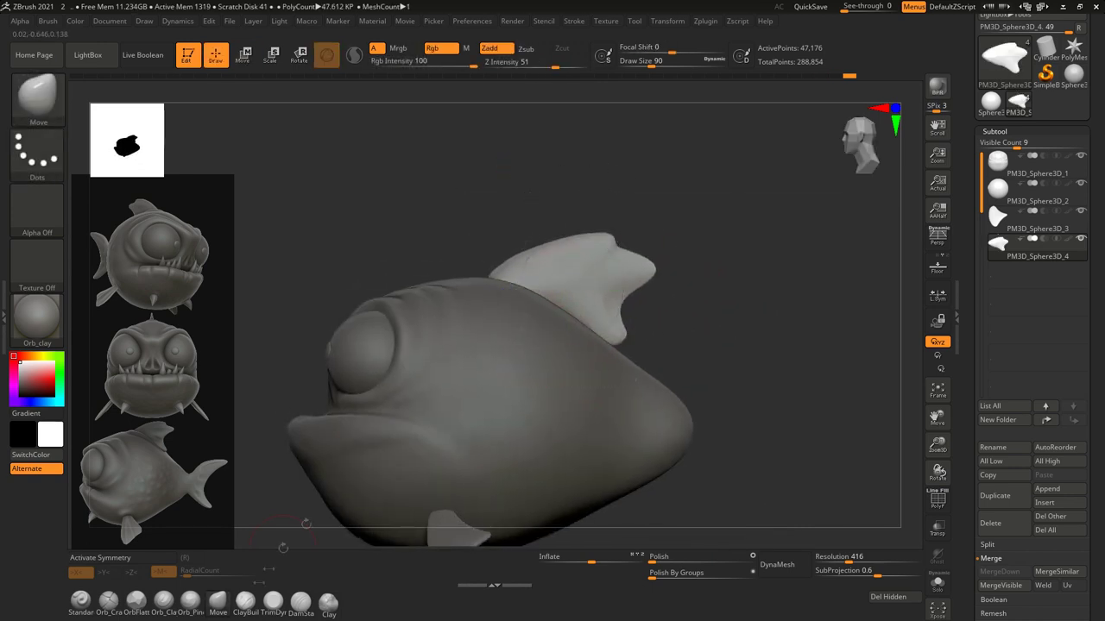
key("ctrl+z")
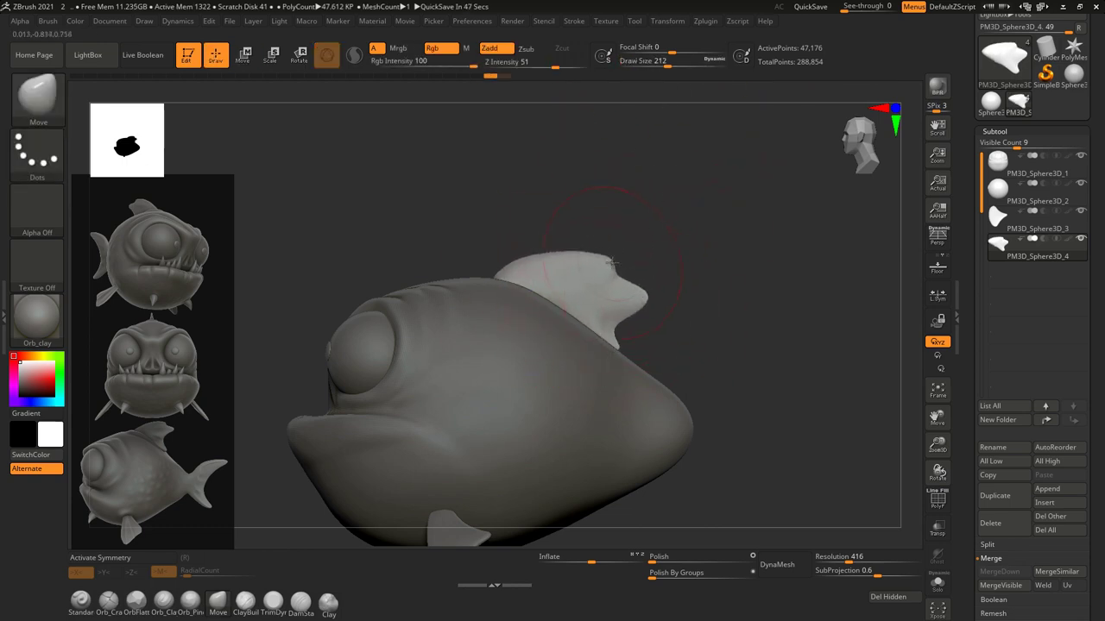
scroll(593, 261, "up", 3)
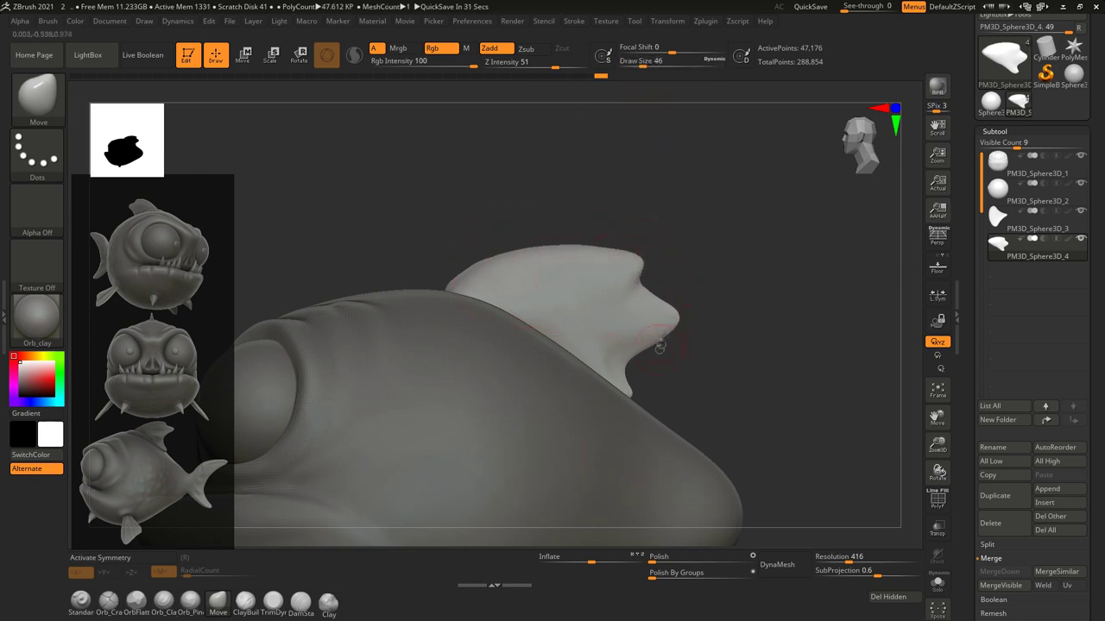
left_click_drag(602, 75, 659, 78)
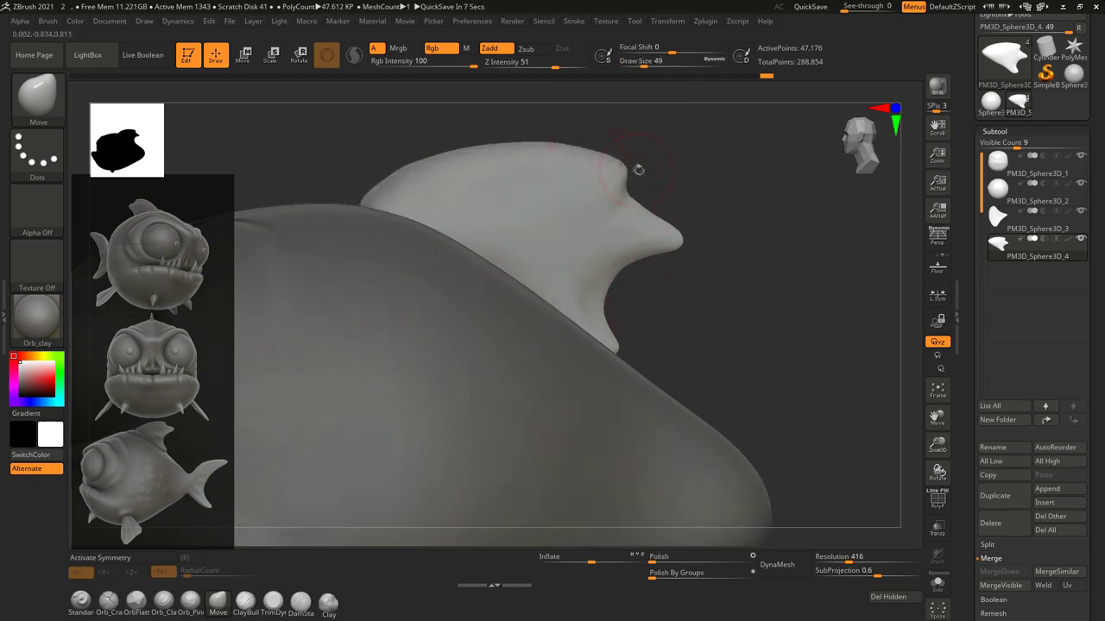
key("ctrl+shift+z")
key("ctrl+shift+z")
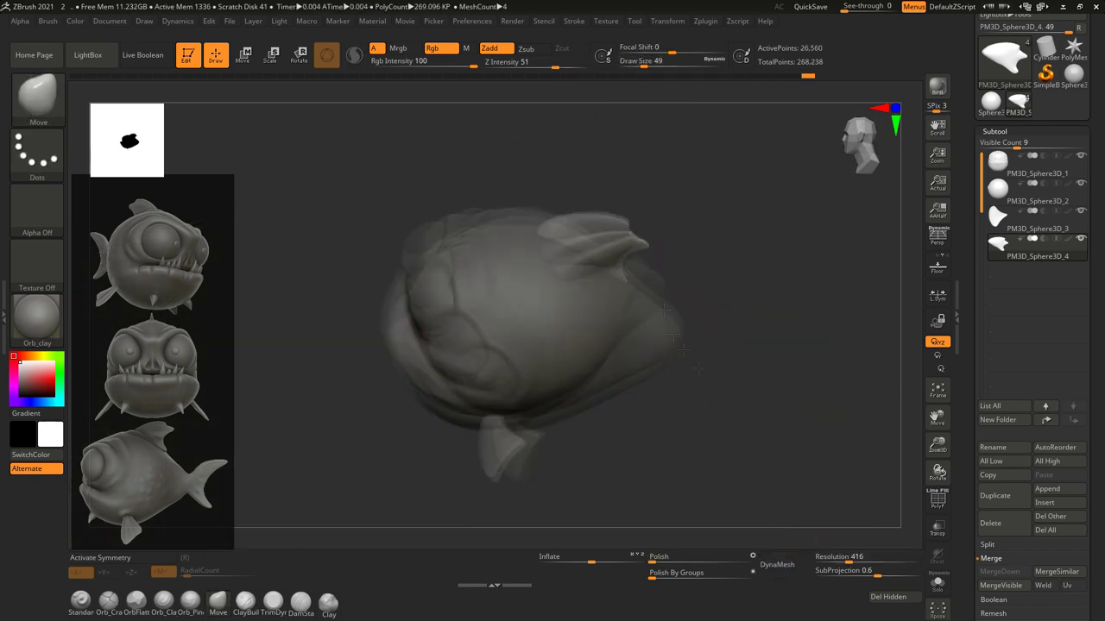
key("ctrl+shift+z")
key("ctrl+shift+z")
key("ctrl+shift+z")
key("ctrl+shift+z")
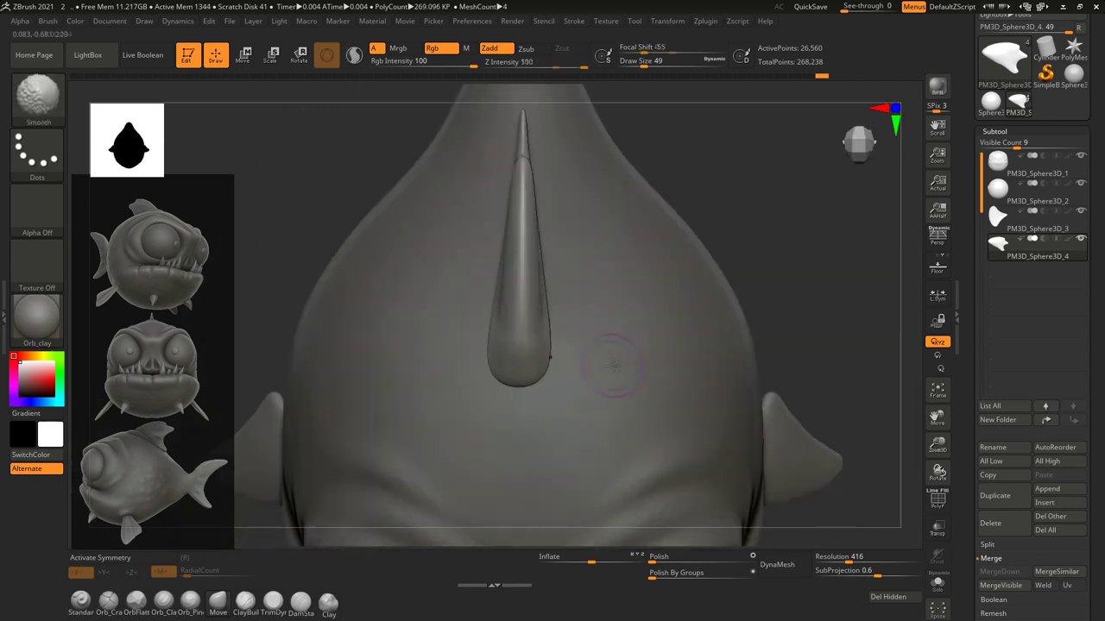
key("ctrl+shift+z")
key("ctrl+shift+z")
left_click(246, 602)
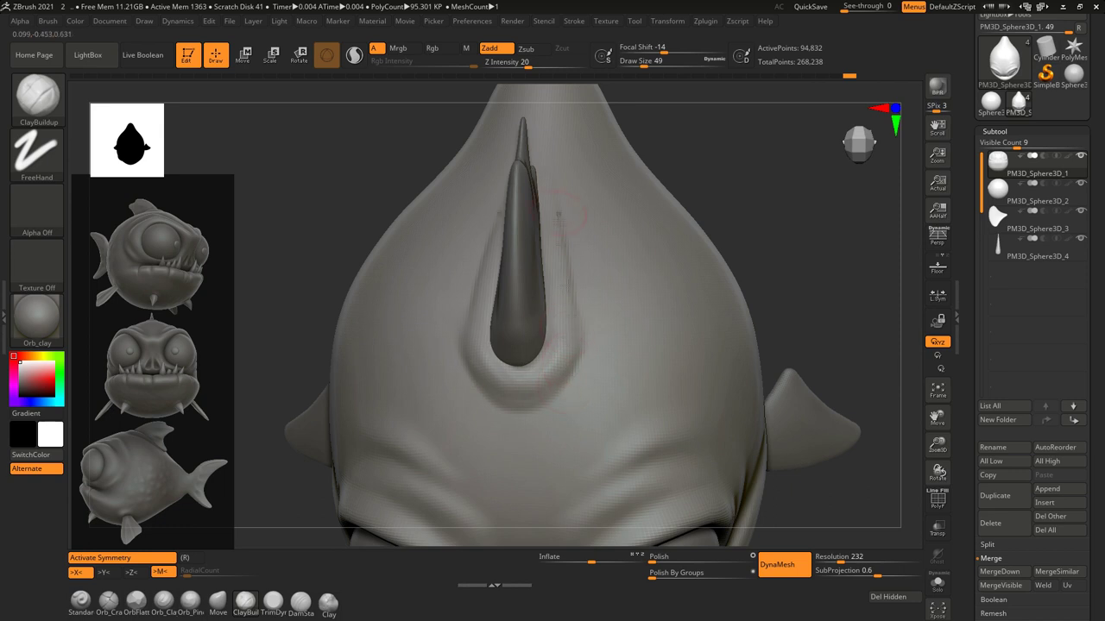
mouse_move(565, 334)
left_mouse_down()
mouse_move(627, 348)
mouse_move(623, 281)
left_mouse_up()
right_click_drag(588, 364, 604, 349, "ctrl")
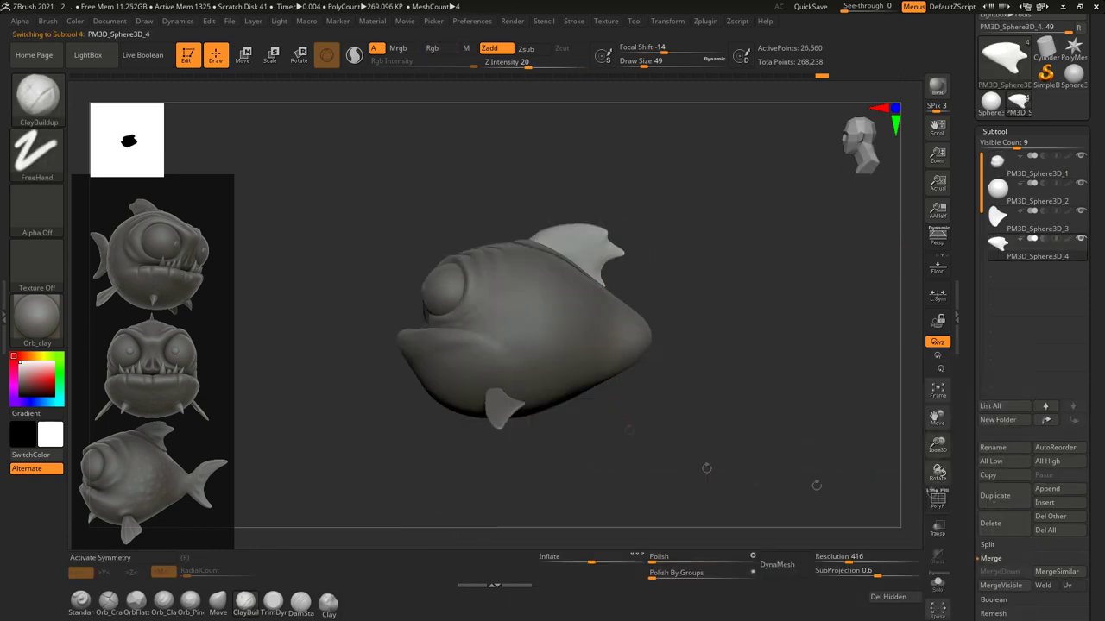
Append a new Sphere3D and move it behind the fish's body.
left_click(1046, 488)
left_click(827, 385)
key("w")
left_click_drag(459, 334, 703, 344)
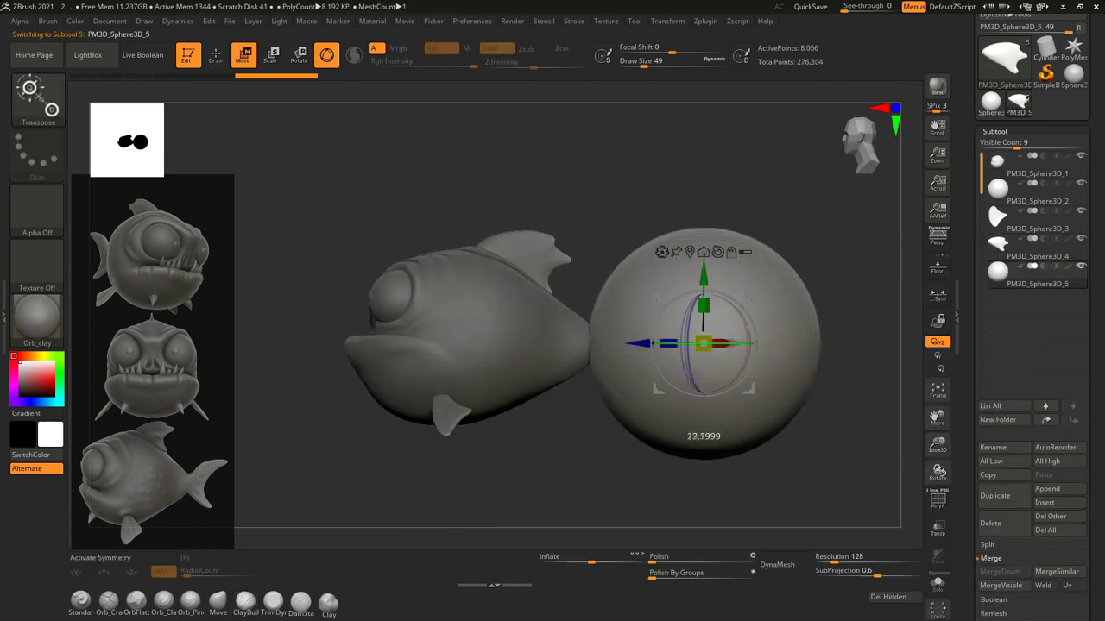
mouse_move(679, 425)
right_mouse_down()
mouse_move(641, 374)
mouse_move(710, 424)
mouse_move(673, 380)
mouse_move(690, 337)
right_mouse_up()
Turn on X symmetry, mask the sphere's edge and pull it into a curved tail fin.
key("q")
key("x")
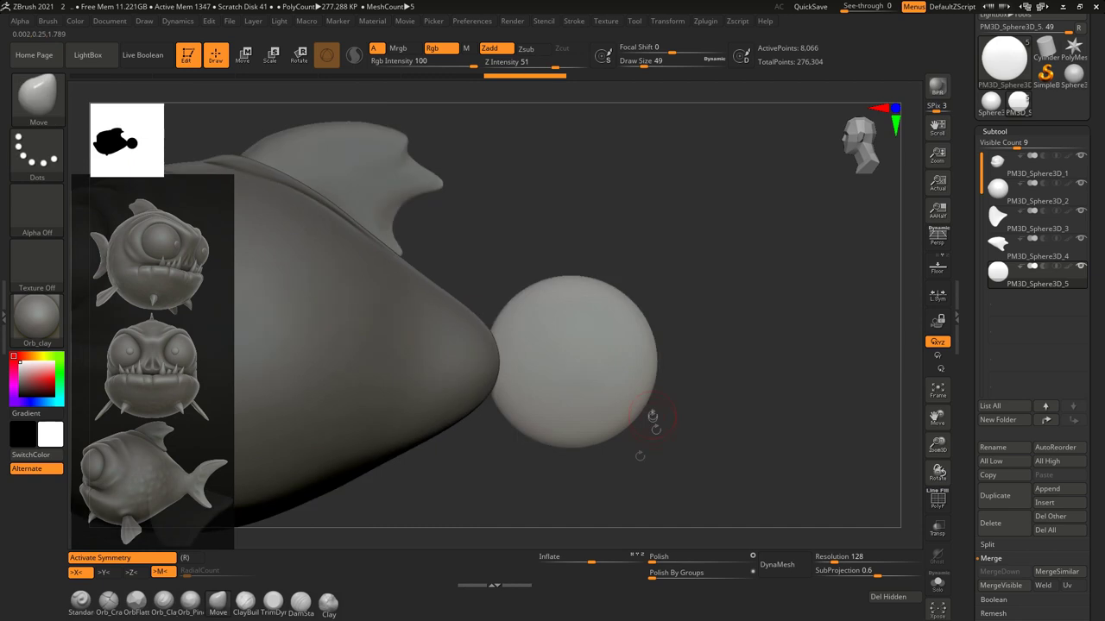
left_click_drag(647, 315, 687, 416, "ctrl")
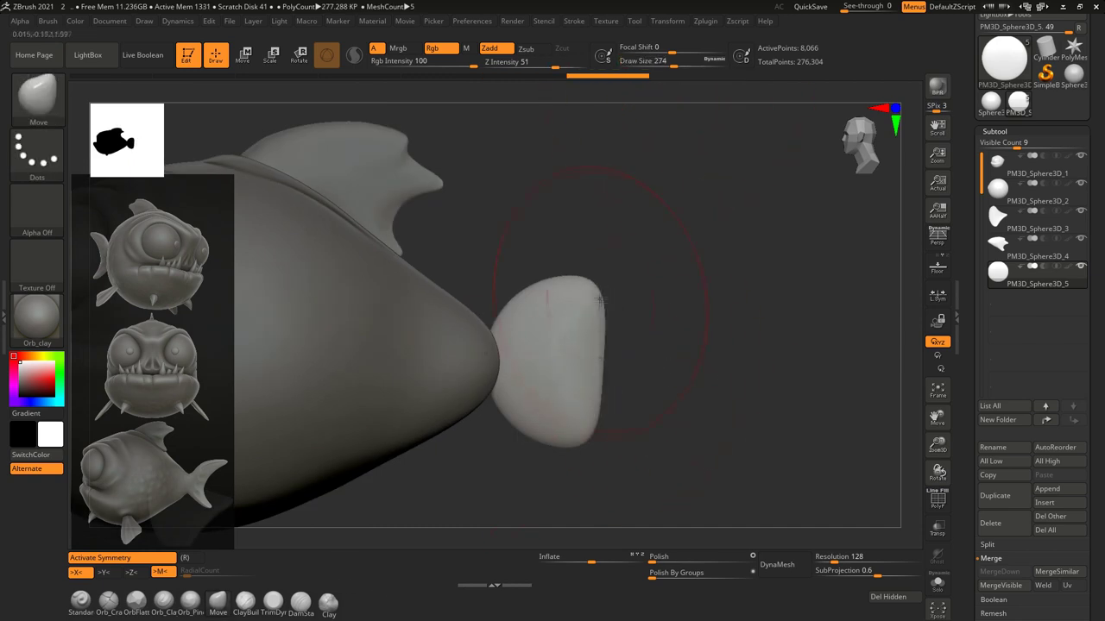
left_click_drag(599, 300, 647, 274)
left_click_drag(681, 62, 669, 61)
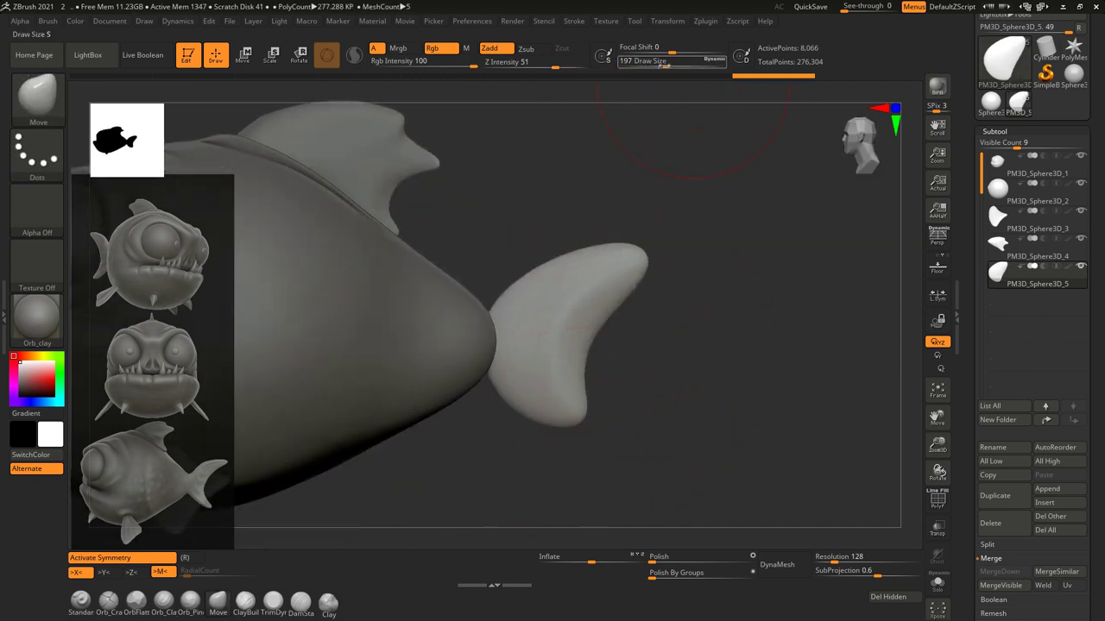
left_click_drag(592, 427, 594, 379)
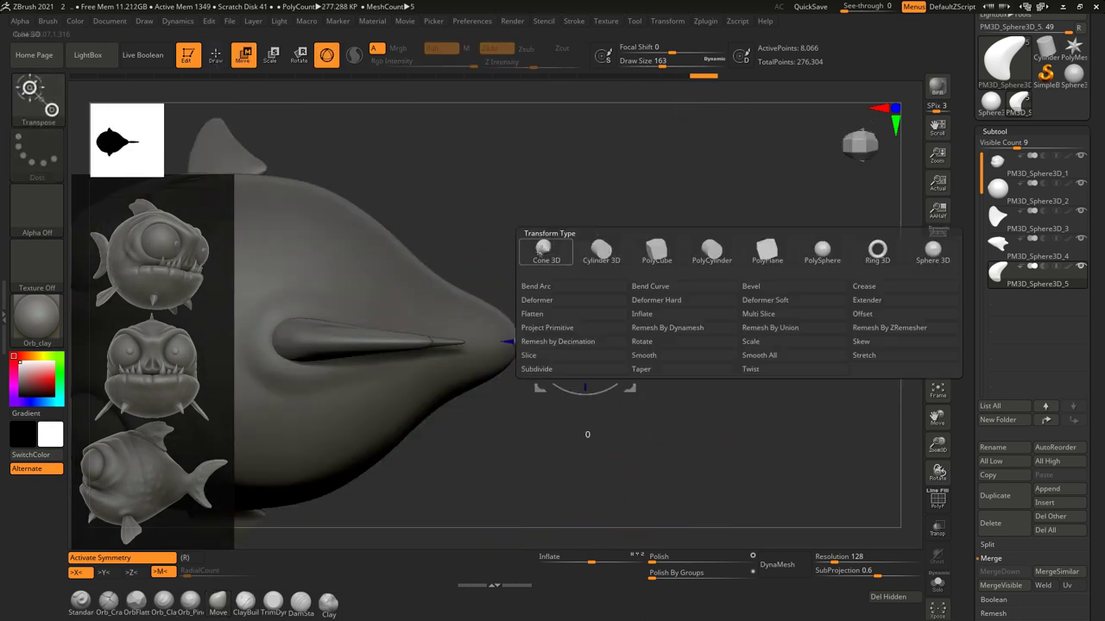
key("ctrl")
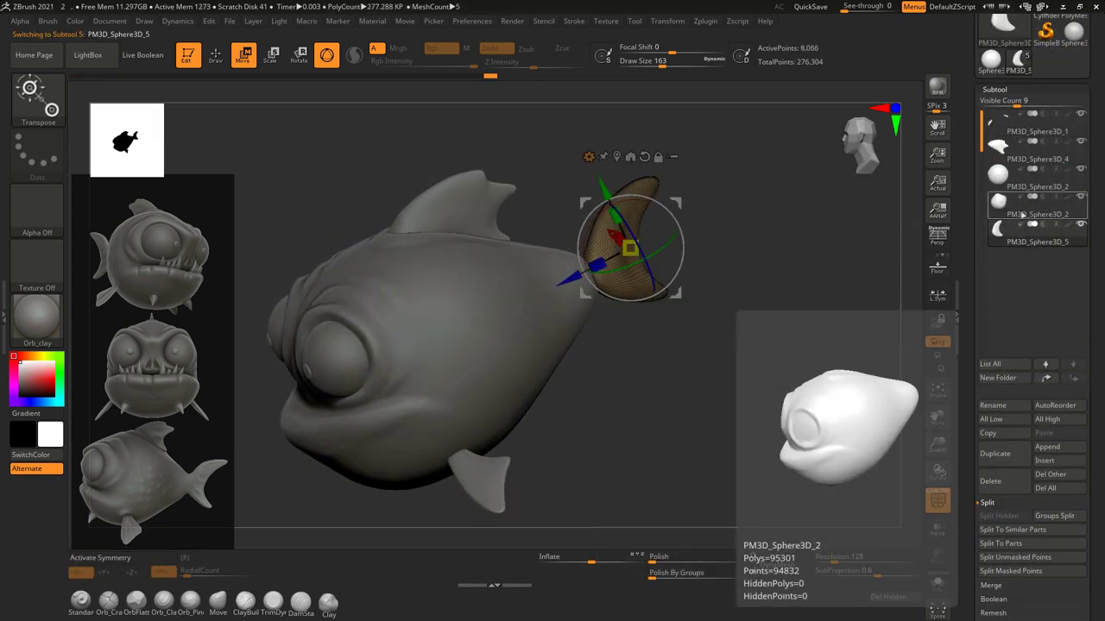
Merge the tail fin down into the body and lower the DynaMesh resolution to about 224.
scroll(1001, 345, "down", 3)
left_click(992, 464)
left_click(1002, 408)
left_click(898, 432)
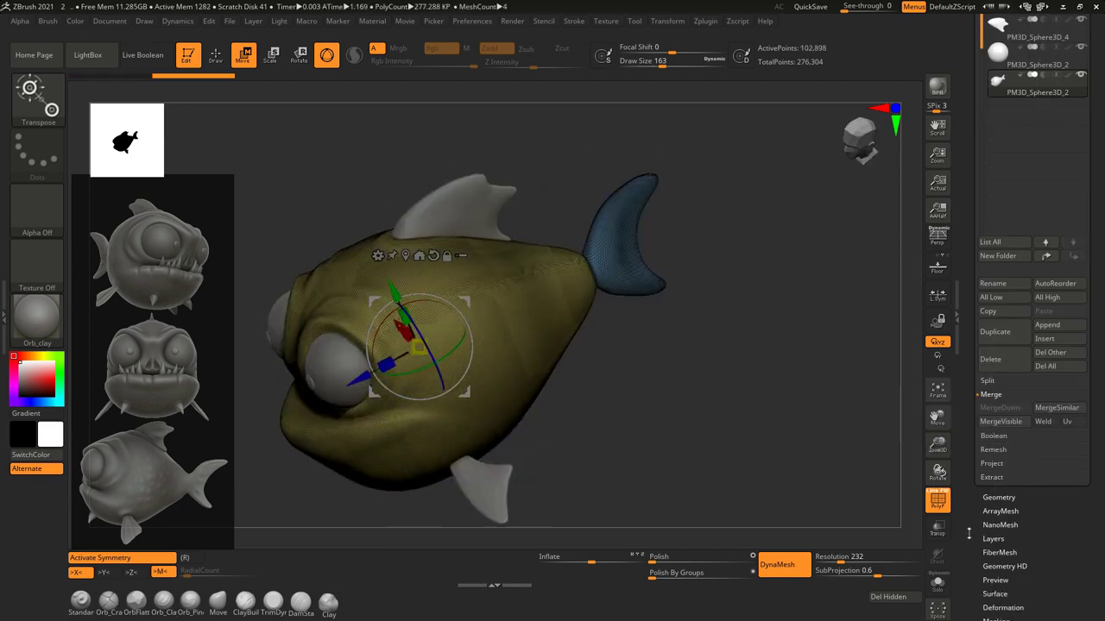
scroll(977, 366, "down", 3)
scroll(986, 380, "down", 1)
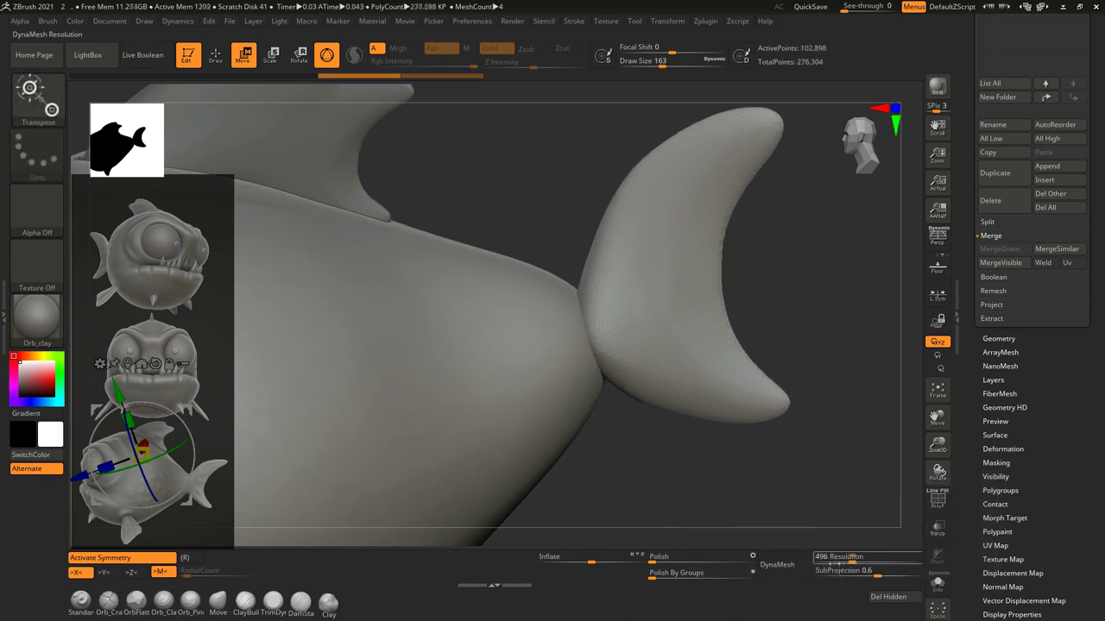
left_click_drag(850, 559, 841, 559)
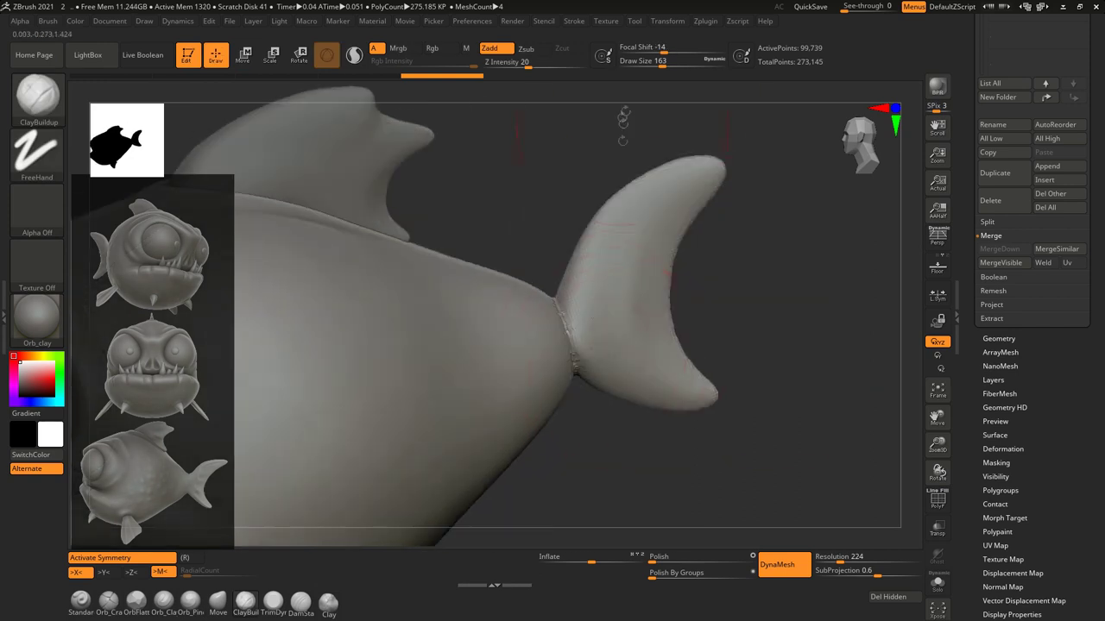
mouse_move(553, 283)
left_mouse_down()
mouse_move(539, 259)
mouse_move(562, 307)
left_mouse_up()
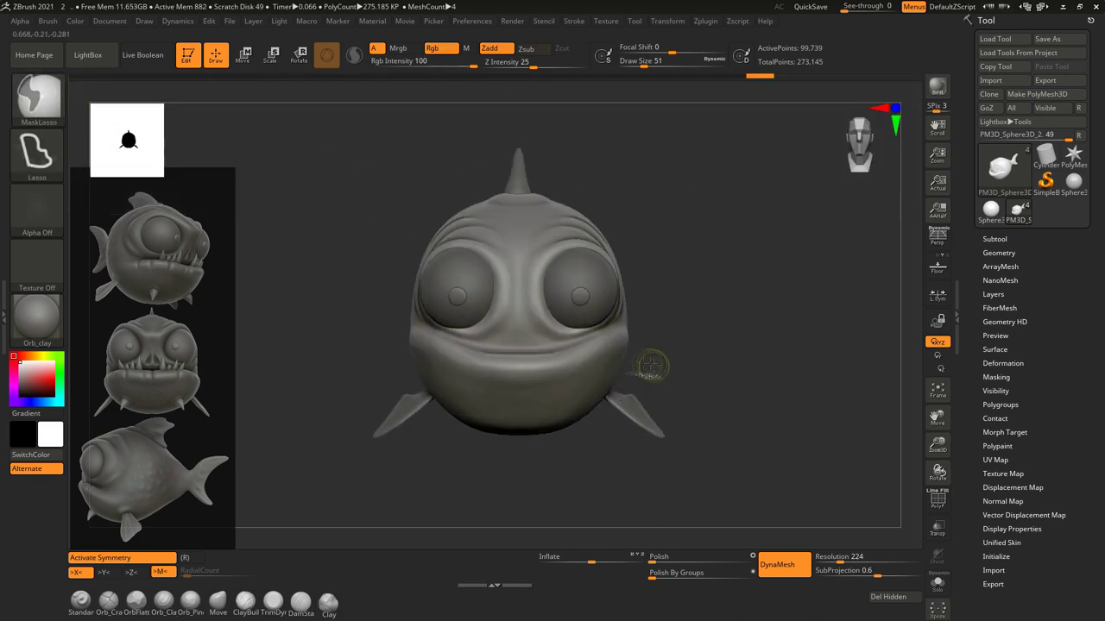
Make the masked lower half its own polygroup, then turn the fish's head to face front.
key("f")
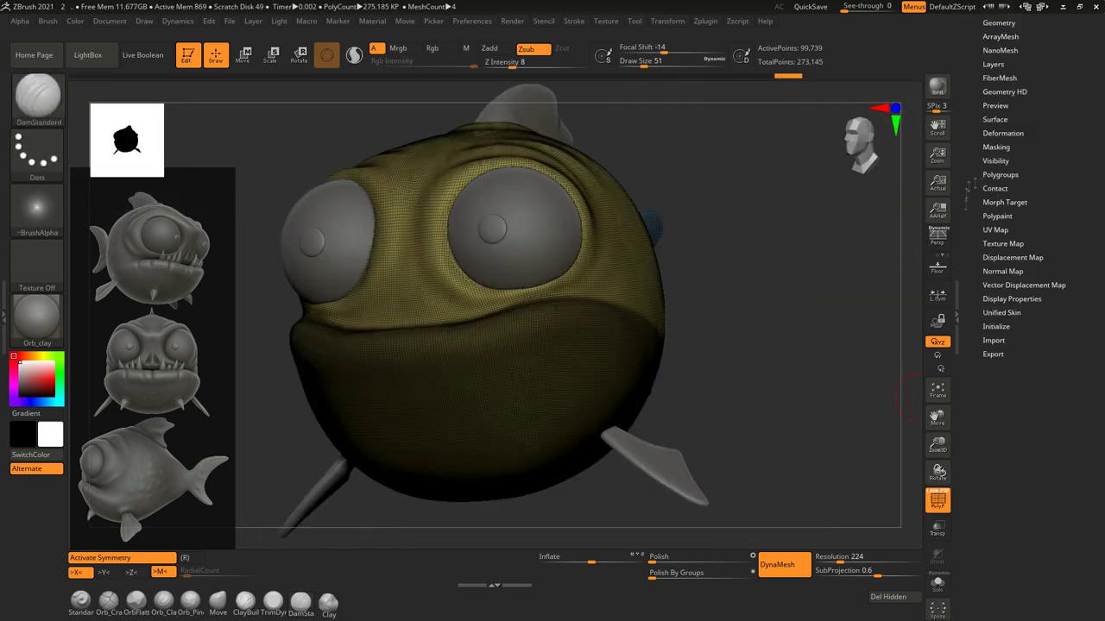
left_click(1000, 174)
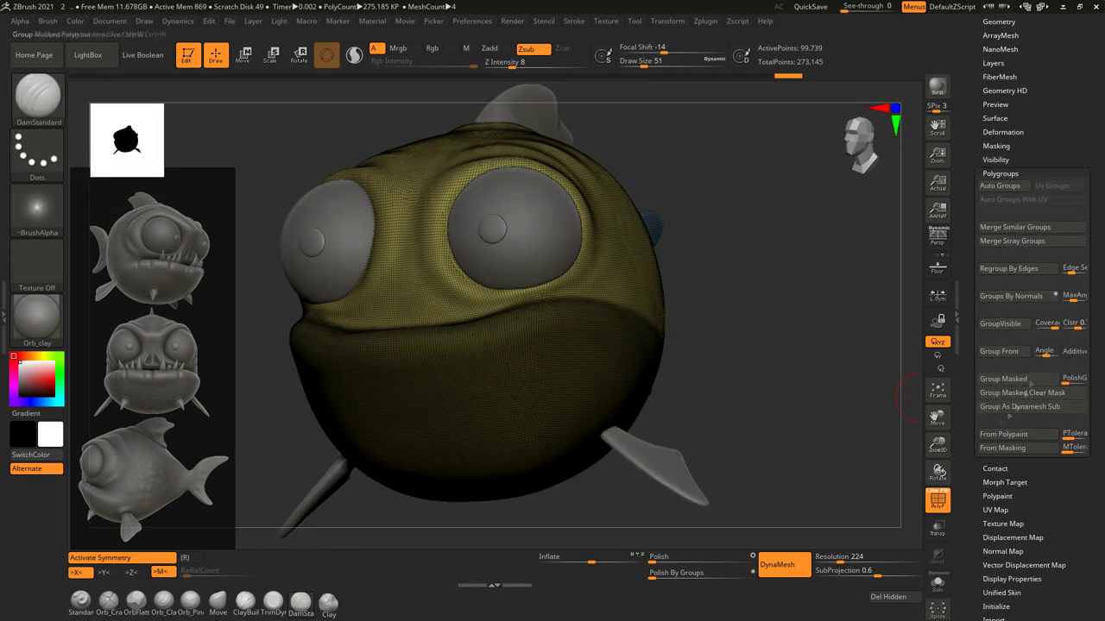
left_click(1015, 393)
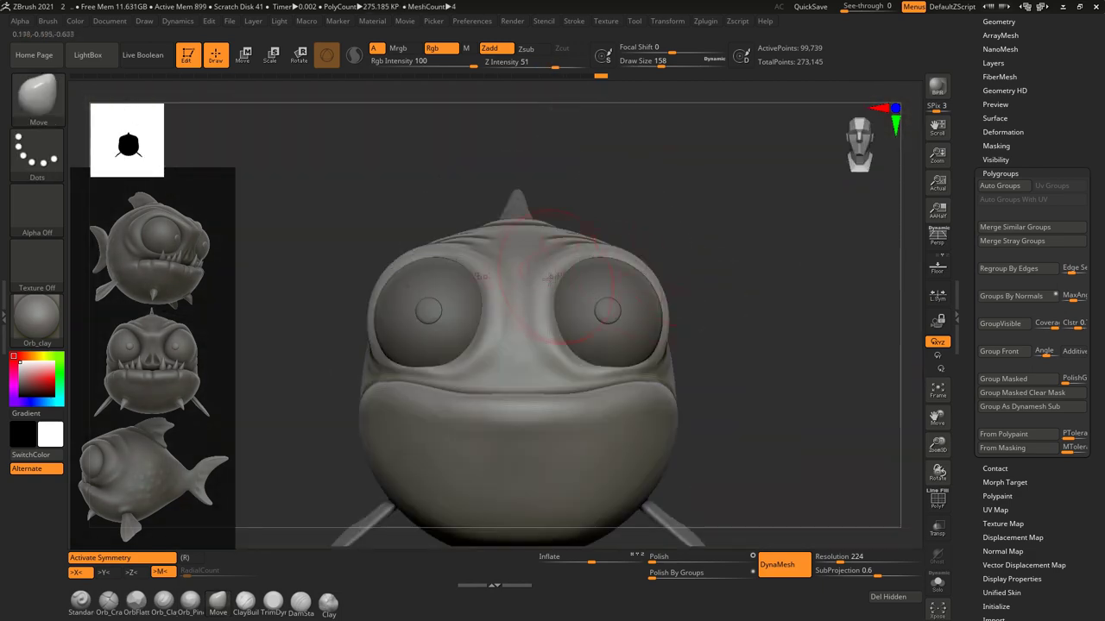
left_click_drag(561, 277, 596, 267)
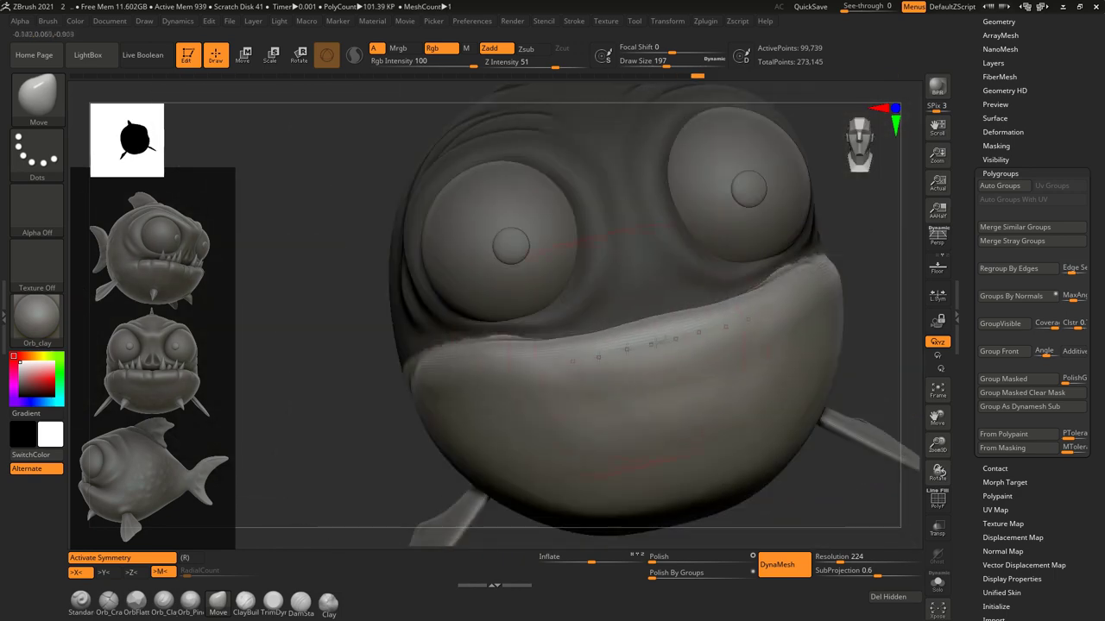
right_click_drag(725, 362, 666, 344)
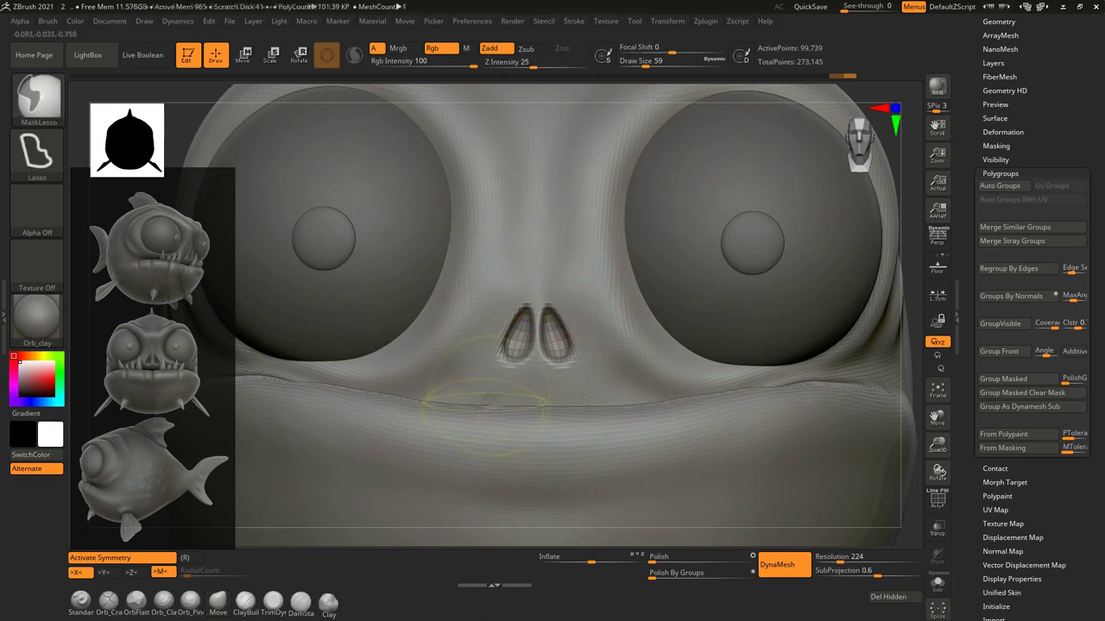
Smooth the nostril surfaces and orbit the fish to a tilted view.
scroll(577, 341, "up", 3)
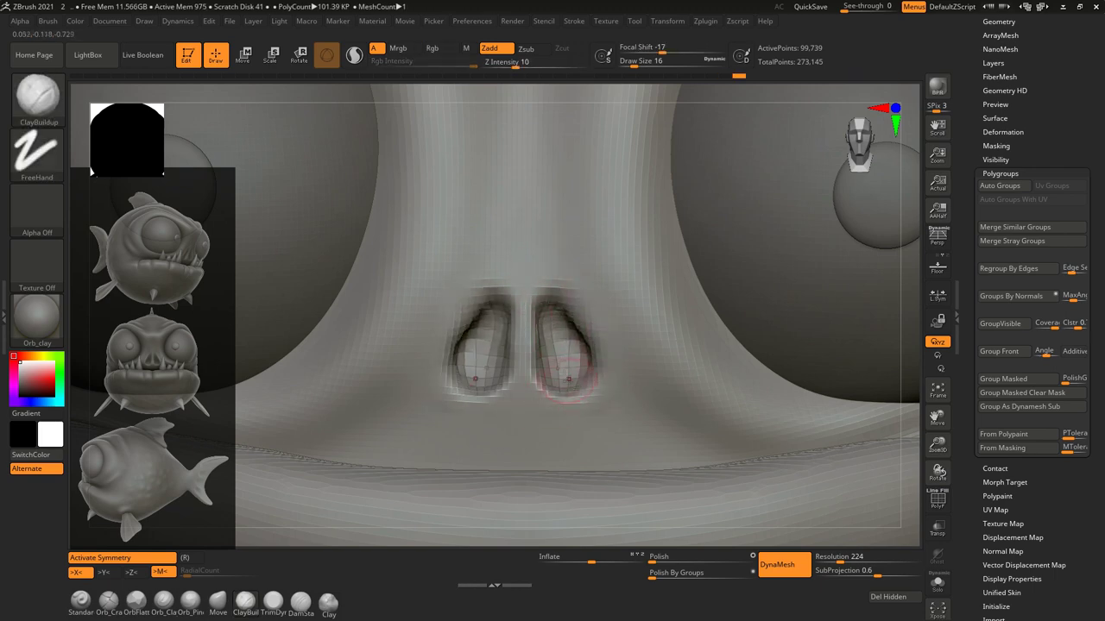
left_click_drag(559, 316, 555, 308, "shift")
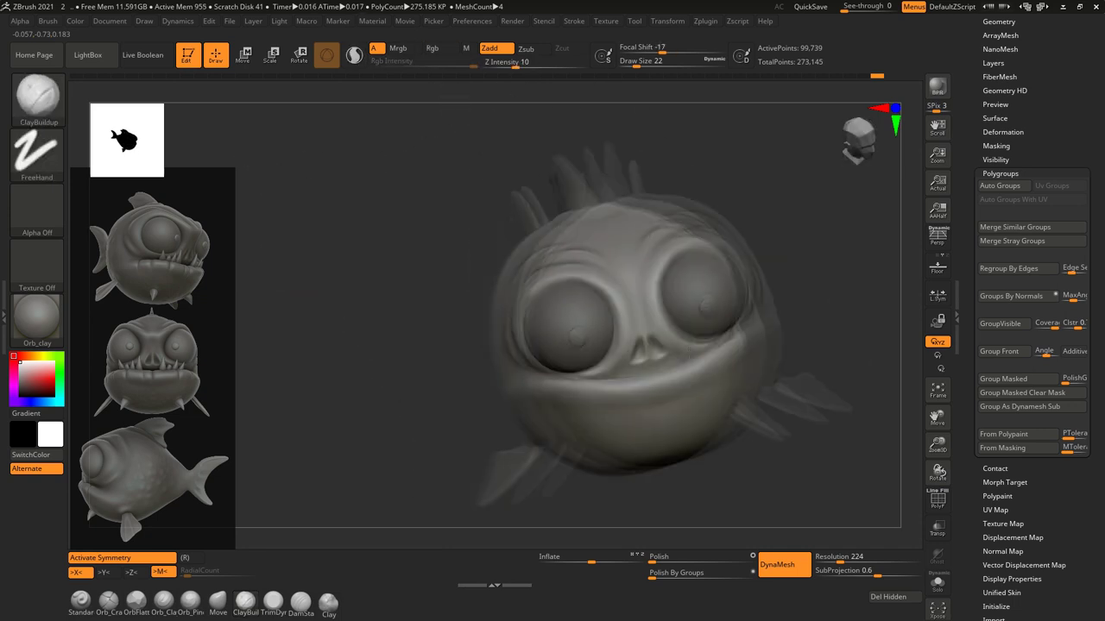
mouse_move(755, 316)
left_mouse_down()
mouse_move(678, 338)
mouse_move(772, 322)
left_mouse_up()
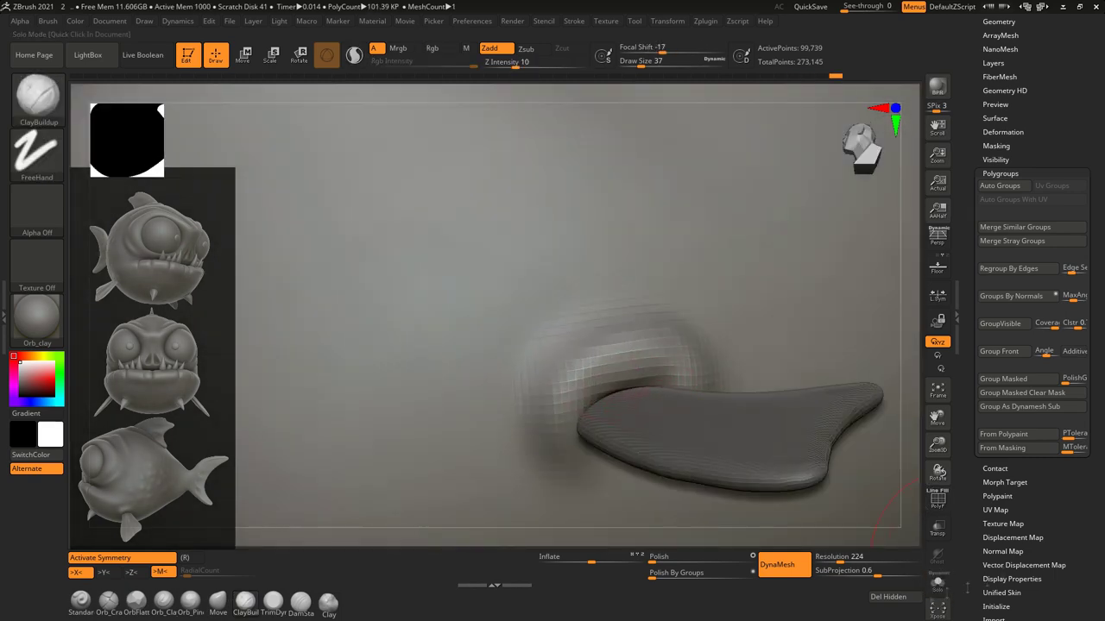
Solo the active piece and enlarge the brush to size 25.
left_click(937, 583)
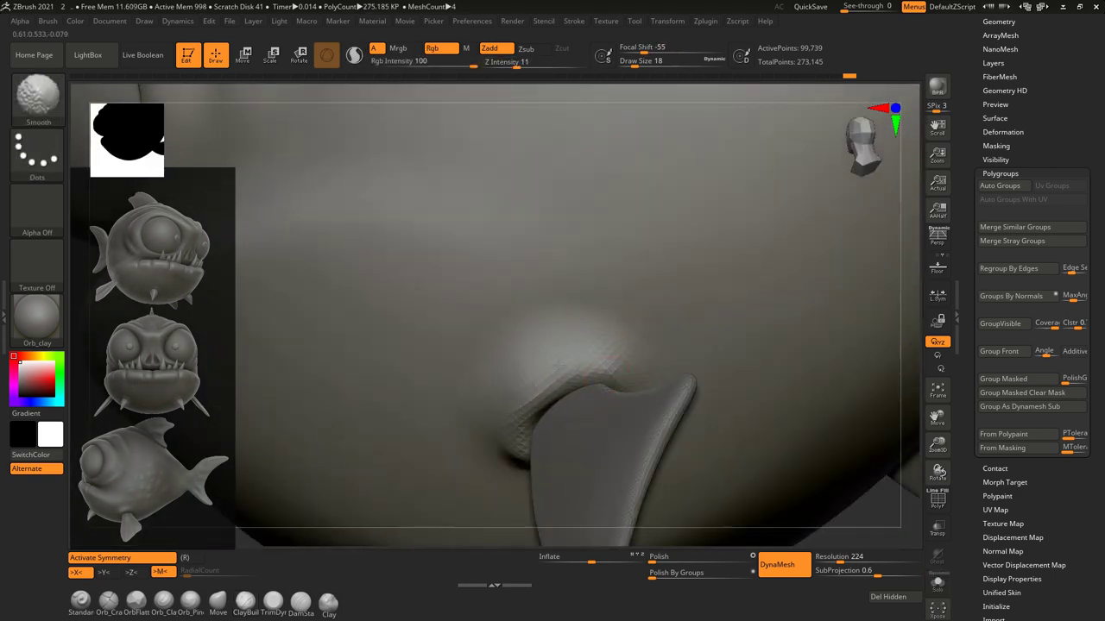
key("bracketright")
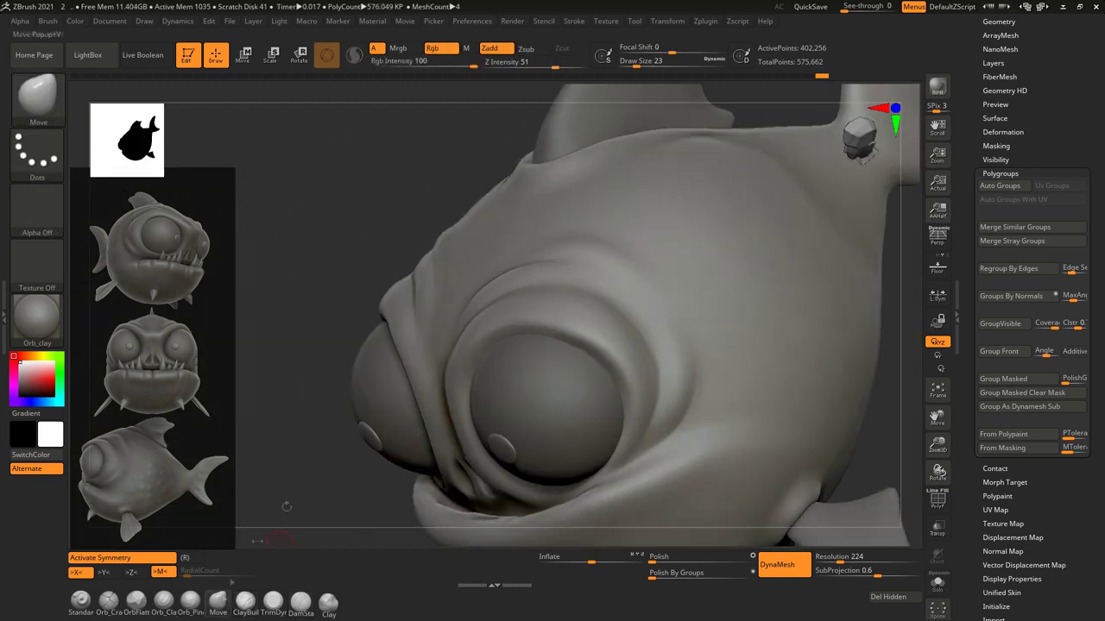
Orbit the model to view the eye side-on.
left_click_drag(634, 157, 518, 172)
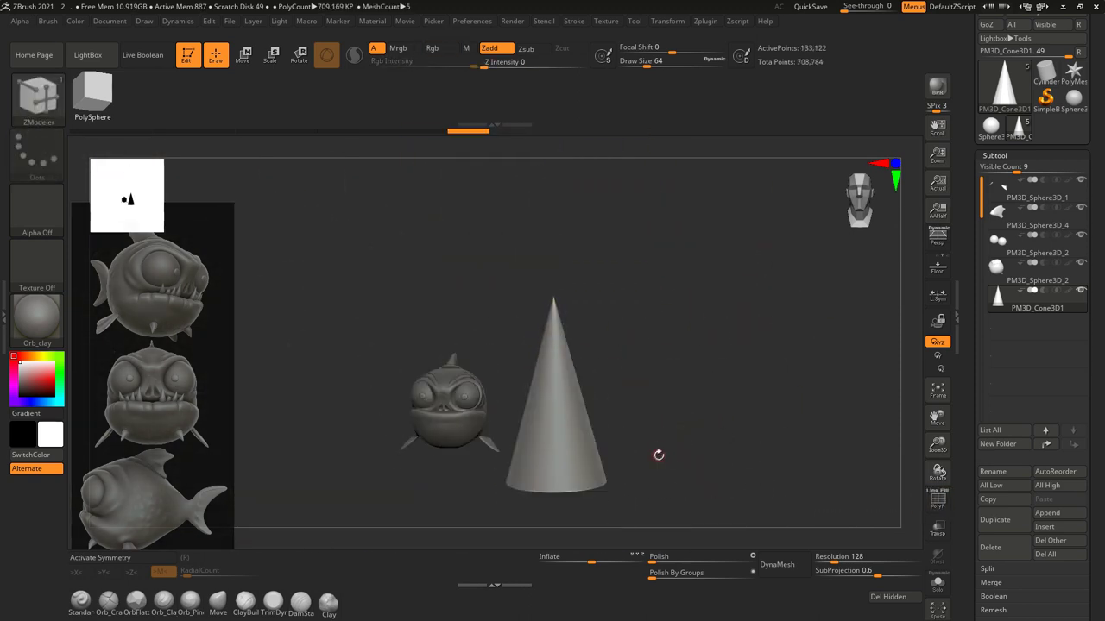
Lower the cone's DynaMesh resolution to 32 and move it into the mouth as a tooth.
left_click_drag(834, 561, 823, 561)
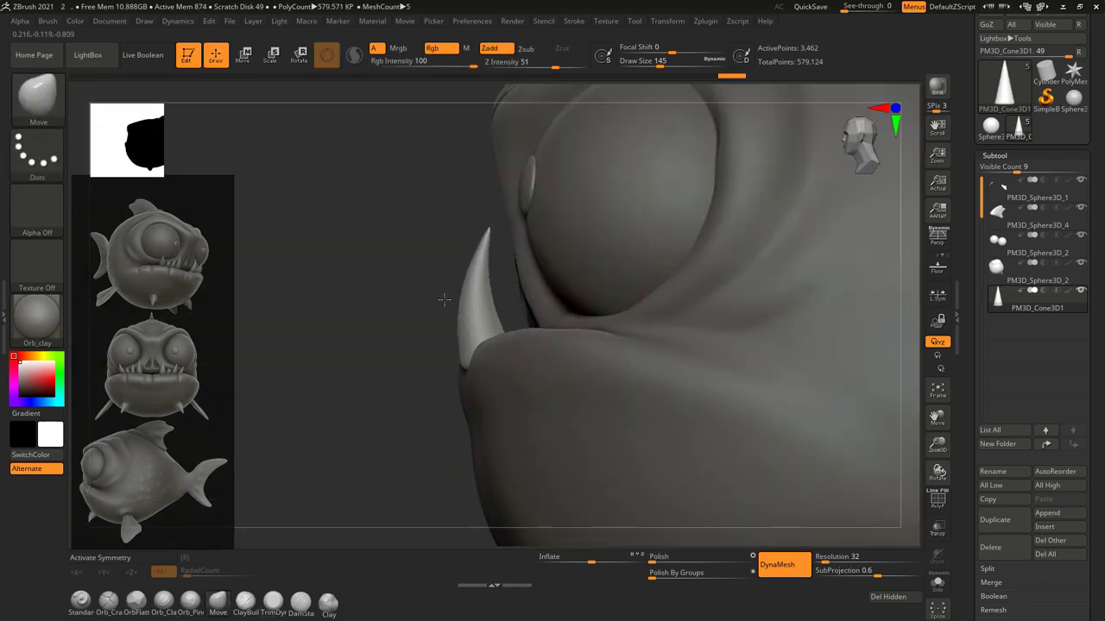
left_click_drag(443, 300, 526, 303)
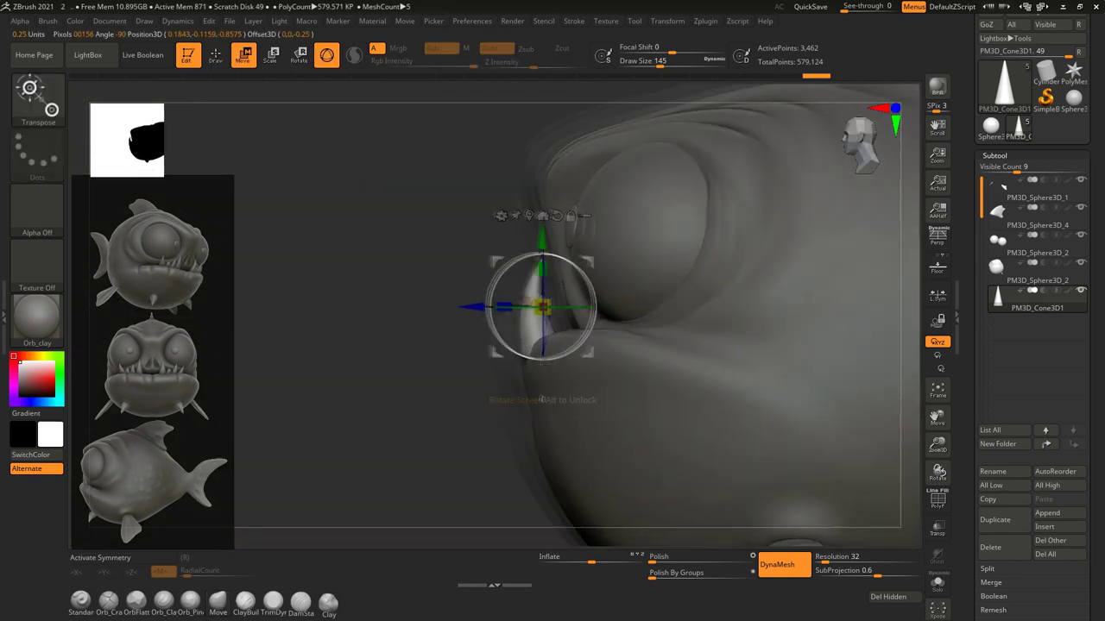
left_click_drag(510, 326, 583, 367)
left_click_drag(552, 285, 527, 245)
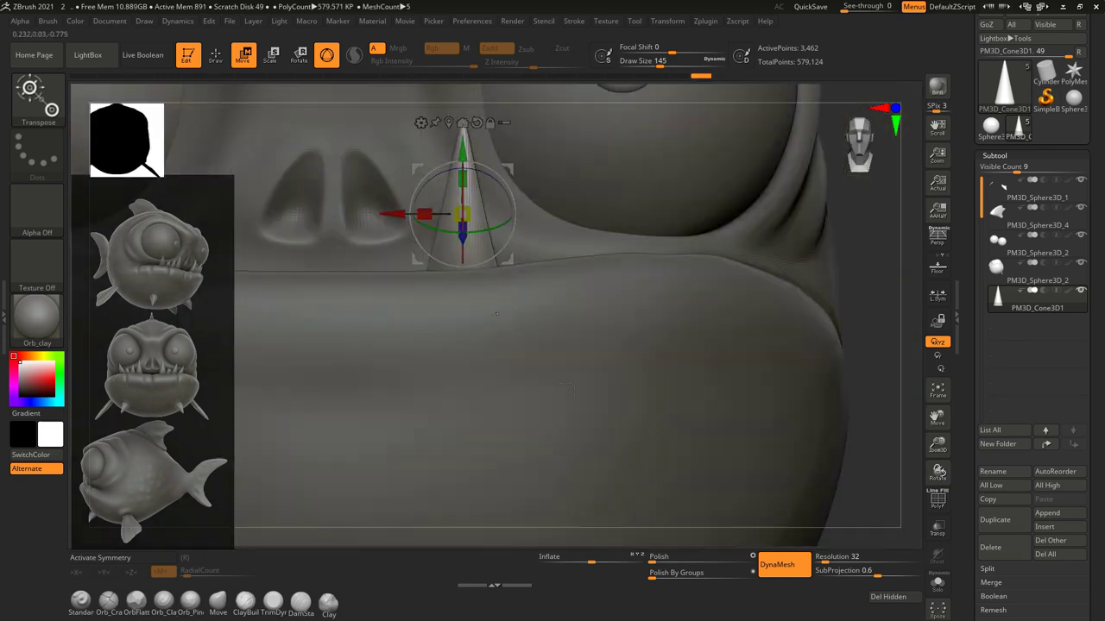
key("q")
mouse_move(604, 363)
left_mouse_down()
mouse_move(718, 391)
mouse_move(535, 451)
left_mouse_up()
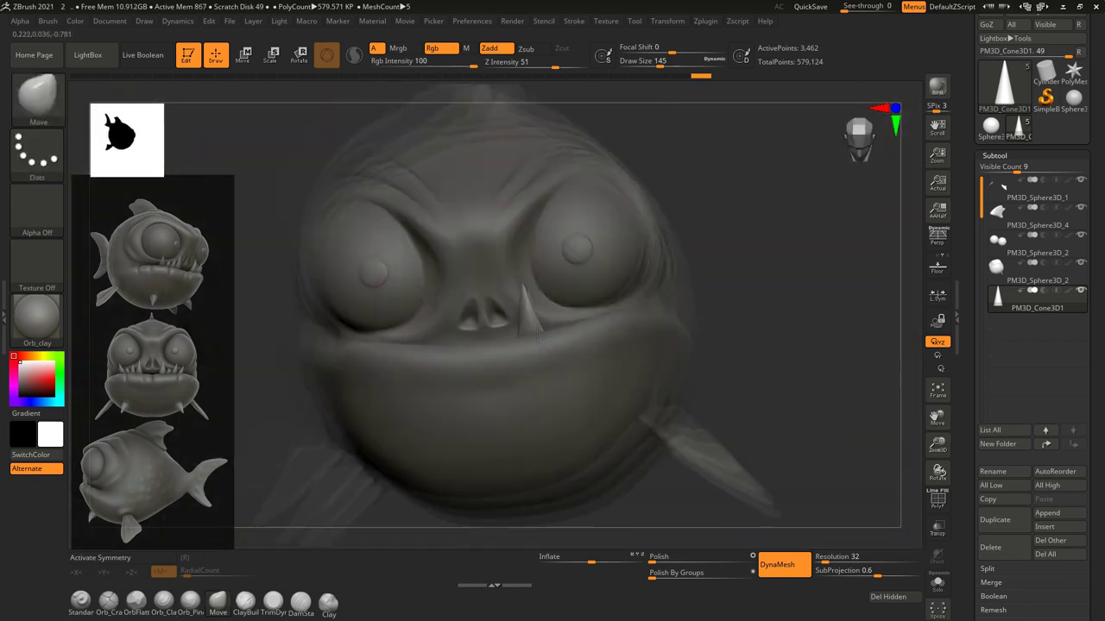
mouse_move(535, 451)
left_mouse_down()
mouse_move(542, 285)
mouse_move(582, 380)
mouse_move(619, 284)
mouse_move(544, 414)
mouse_move(557, 406)
left_mouse_up()
key("w")
key("q")
Duplicate the cone into a second, smaller tooth beside the first.
key("w")
key("ctrl+shift+d")
left_click_drag(589, 348, 553, 350)
mouse_move(483, 444)
left_mouse_down()
mouse_move(557, 370)
mouse_move(630, 371)
left_mouse_up()
Choose the TrimCurve brush and lay a cut line across the right cone.
key("ctrl+shift+b")
left_click(717, 160)
key("q")
left_click_drag(604, 310, 460, 352, "ctrl+shift")
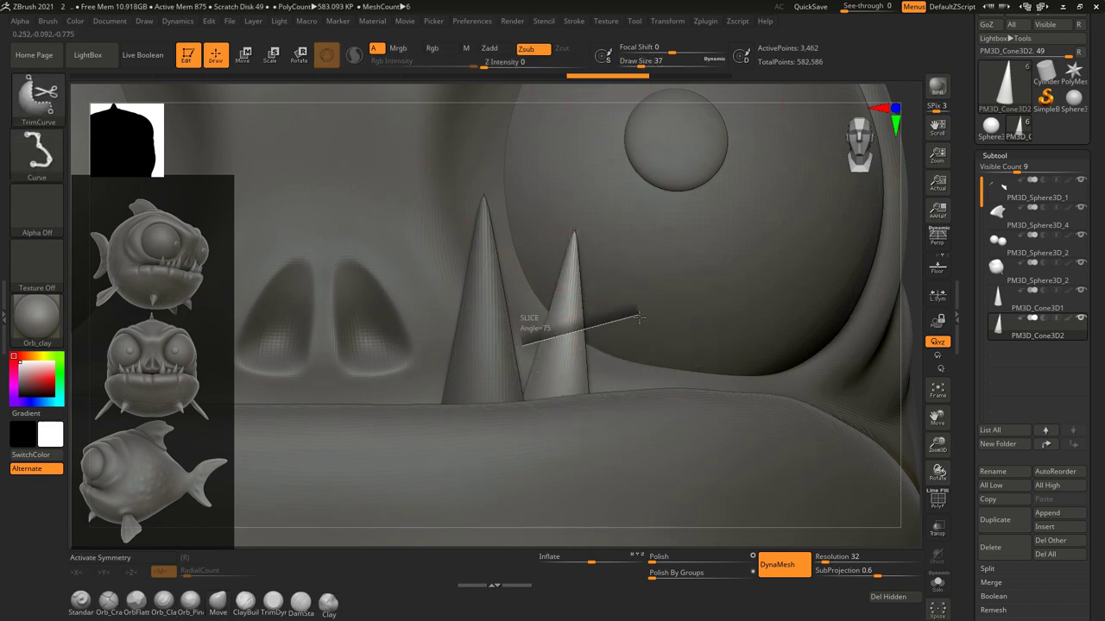
Slice the tip off the right cone and make the first cone active.
left_click_drag(570, 354, 624, 357, "ctrl+shift")
left_click_drag(535, 311, 527, 315)
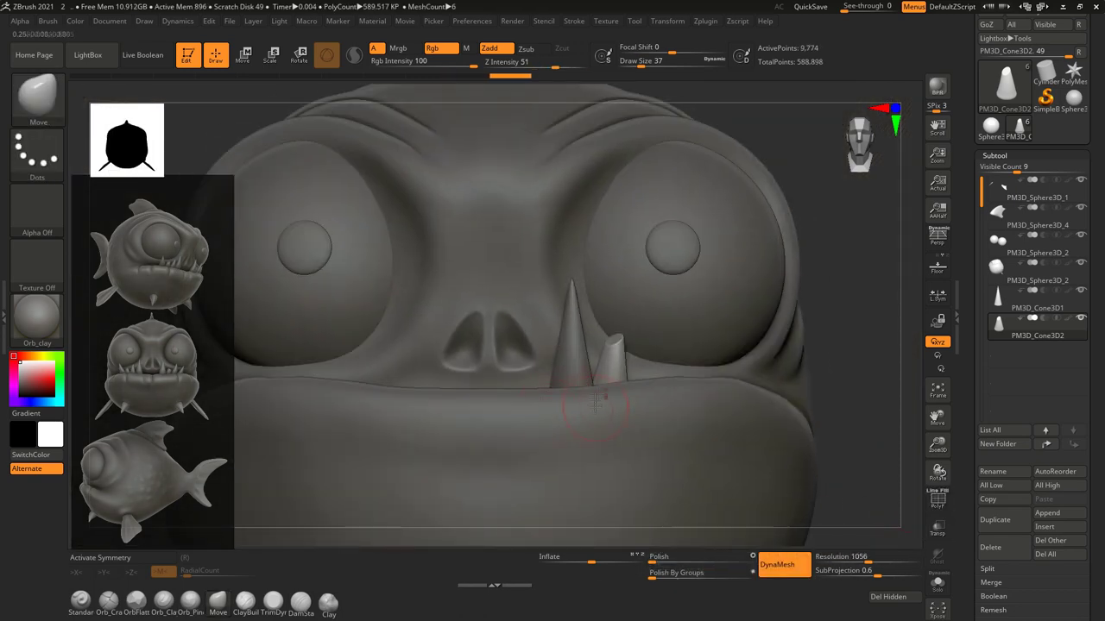
left_click(513, 377, "alt")
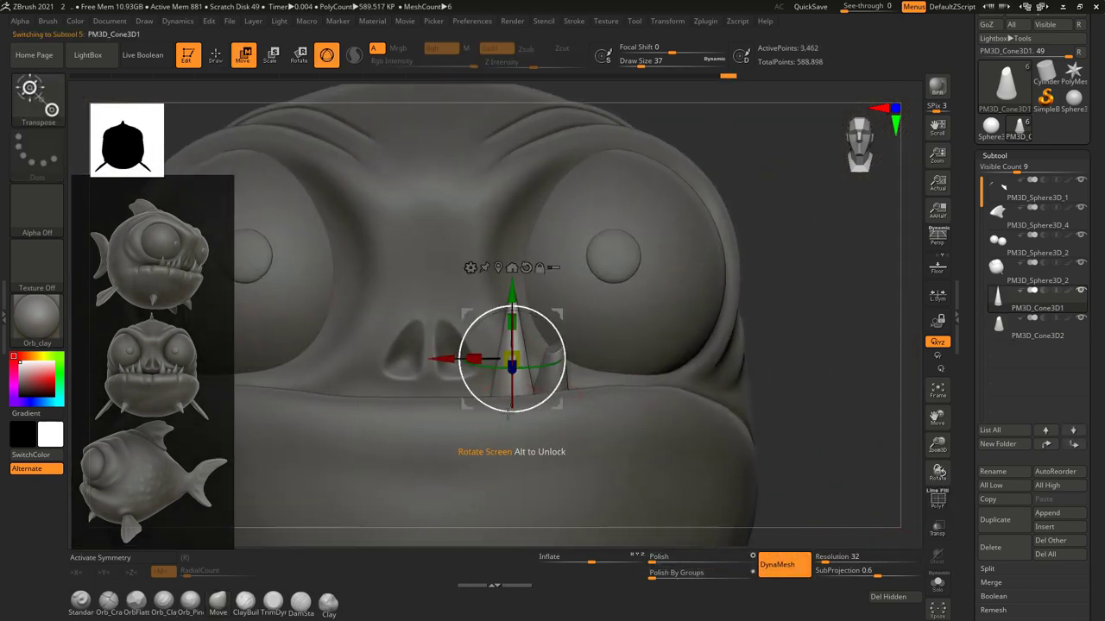
mouse_move(512, 377)
right_mouse_down()
mouse_move(510, 353)
mouse_move(471, 335)
right_mouse_up()
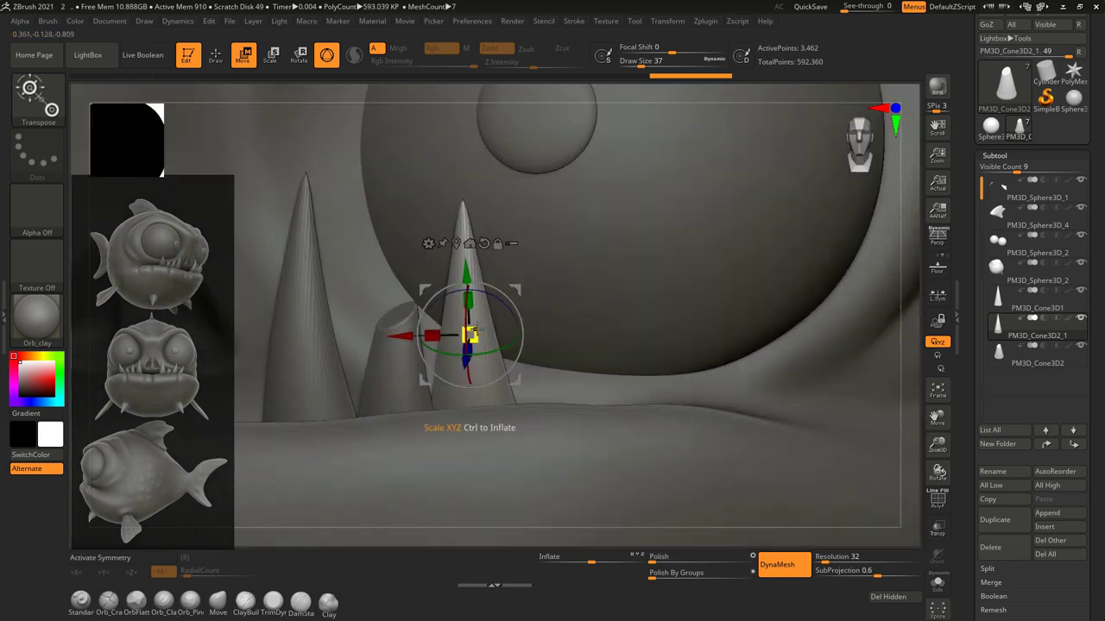
mouse_move(464, 271)
right_mouse_down()
mouse_move(502, 372)
mouse_move(483, 345)
right_mouse_up()
Copy a cone tooth onto the mouth's left side and check it from several angles.
key("q")
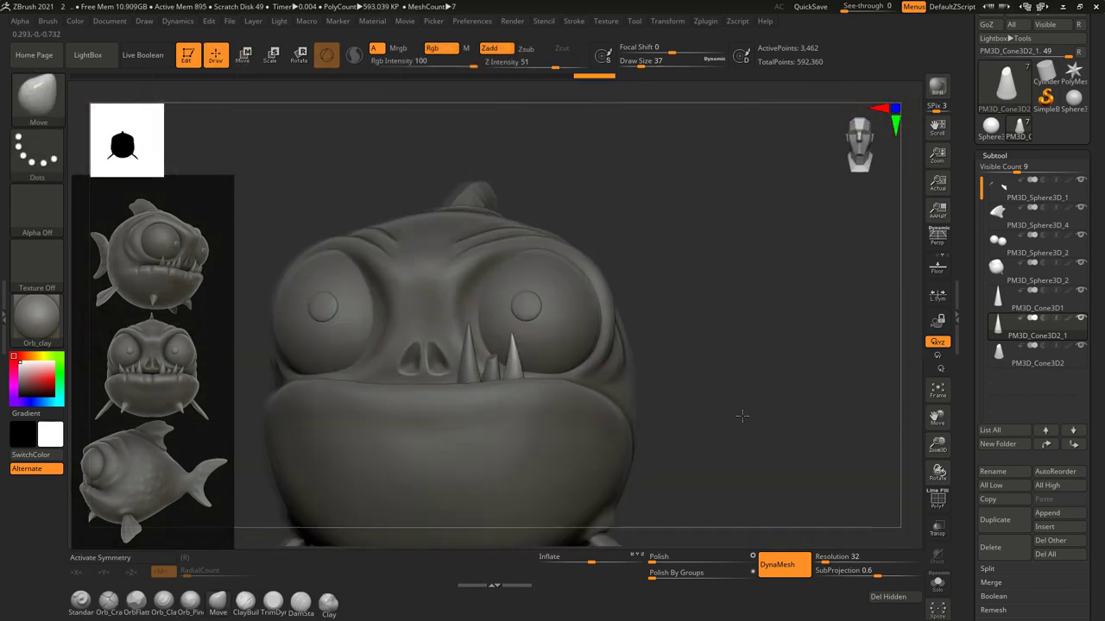
right_click_drag(740, 414, 554, 471)
key("w")
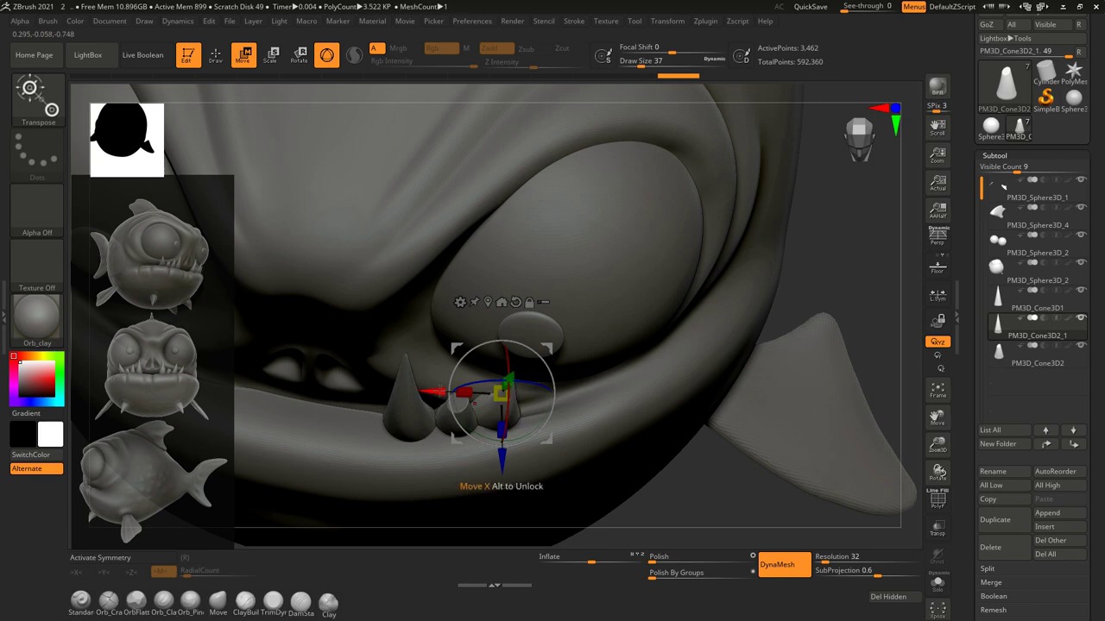
right_click_drag(518, 405, 556, 376)
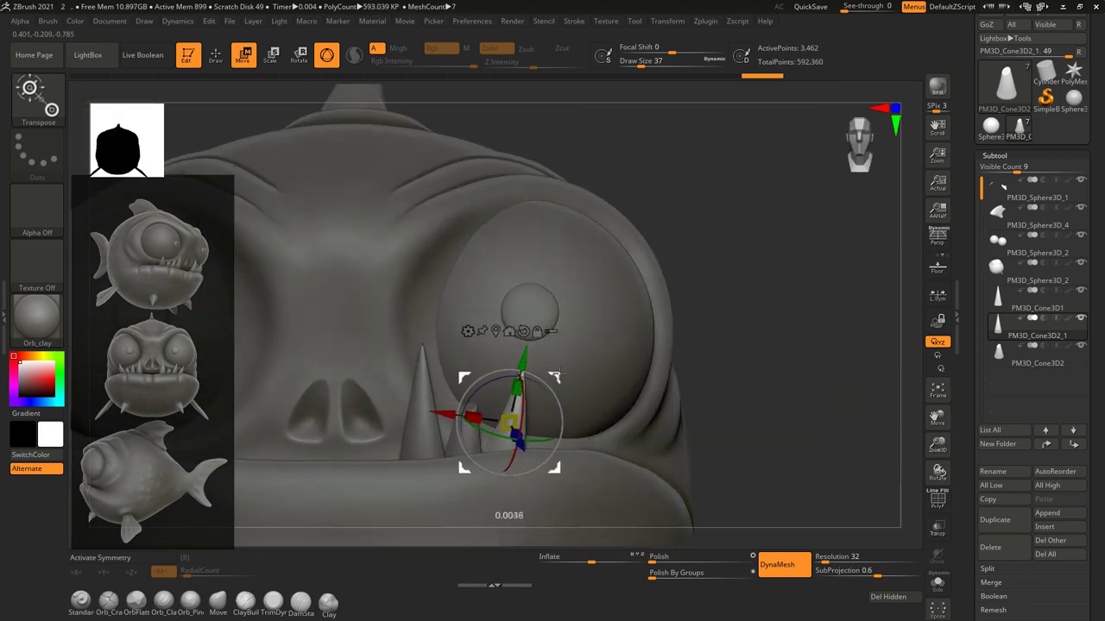
key("q")
mouse_move(761, 428)
right_mouse_down("ctrl")
mouse_move(460, 421)
mouse_move(535, 405)
mouse_move(595, 423)
right_mouse_up("ctrl")
left_click(601, 429, "alt")
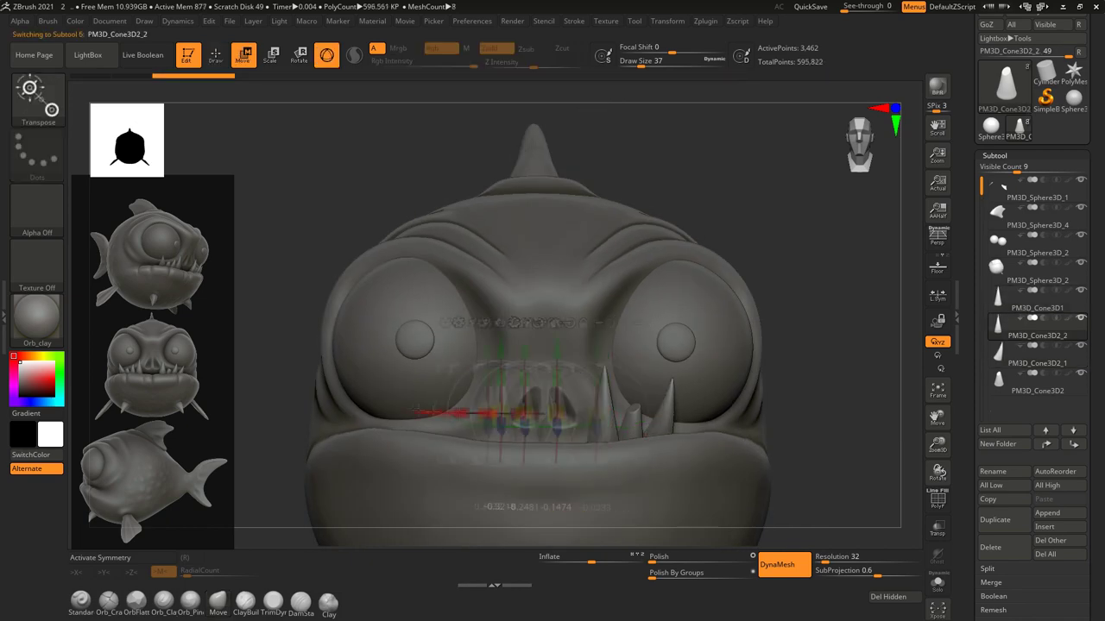
right_click_drag(483, 414, 449, 387)
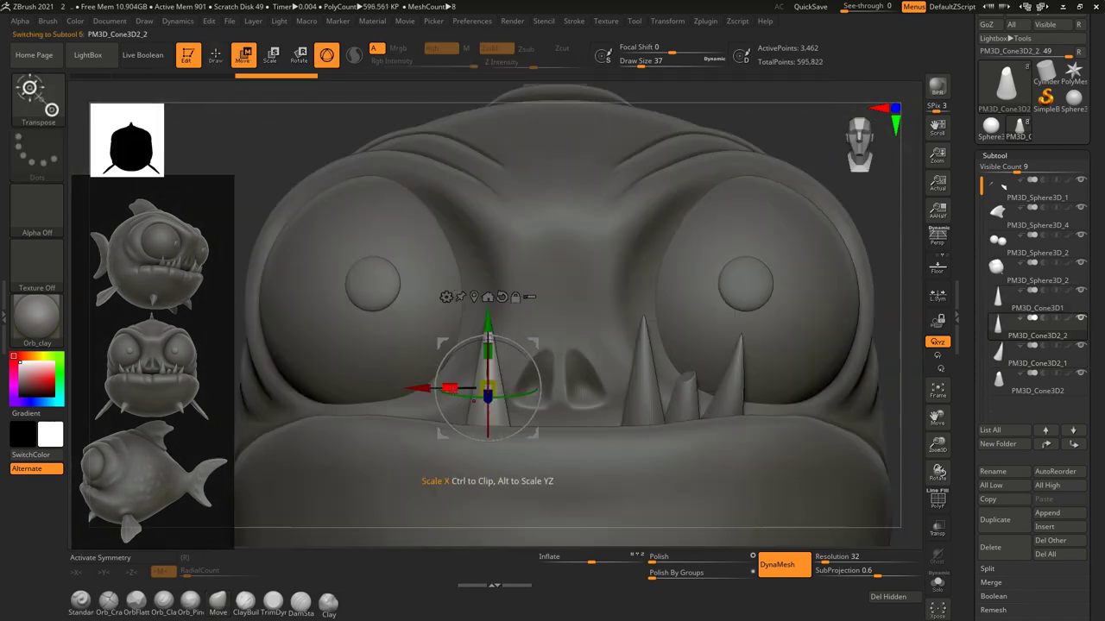
mouse_move(522, 353)
right_mouse_down()
mouse_move(549, 366)
mouse_move(540, 437)
right_mouse_up()
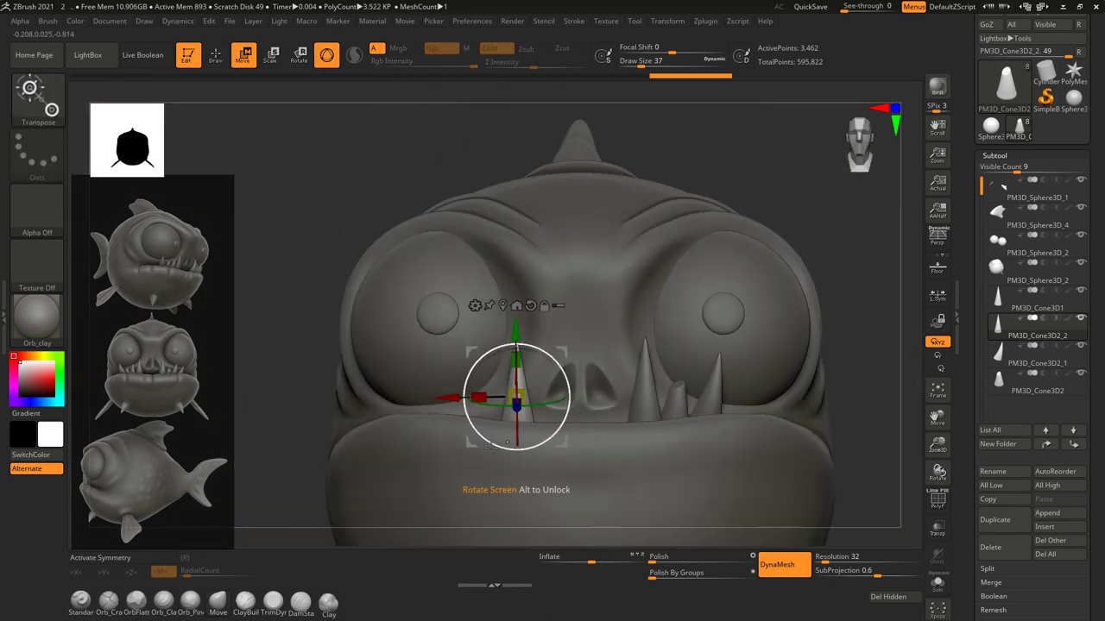
mouse_move(458, 425)
right_mouse_down("ctrl")
mouse_move(490, 337)
mouse_move(460, 395)
mouse_move(551, 388)
right_mouse_up("ctrl")
mouse_move(497, 501)
right_mouse_down()
mouse_move(522, 496)
mouse_move(598, 371)
right_mouse_up()
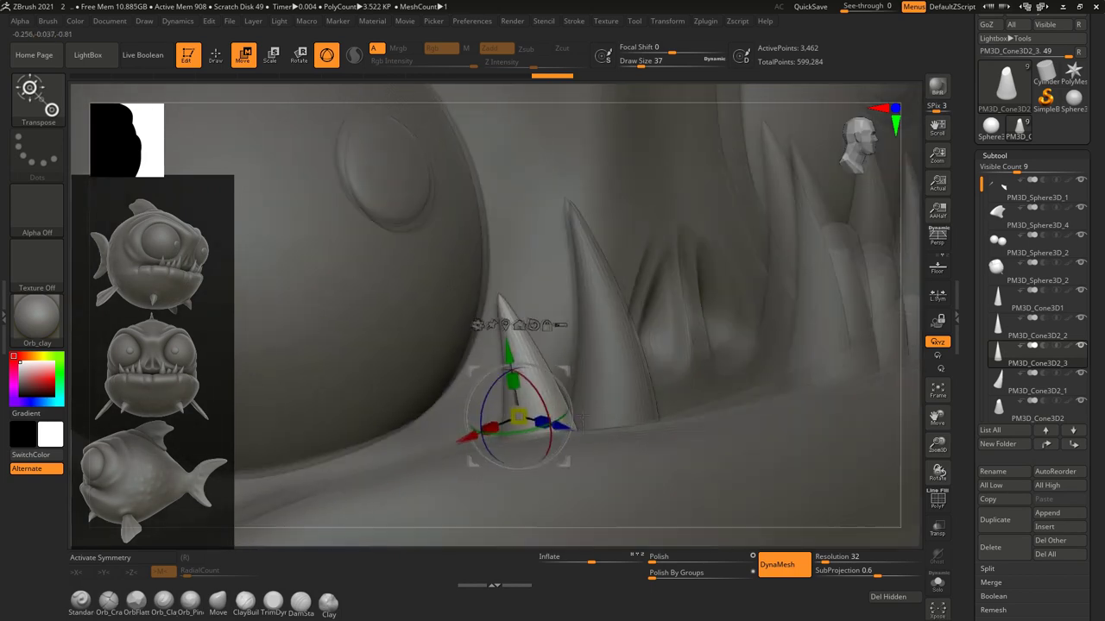
Select another cone tooth and frame it beside the eye.
key("q")
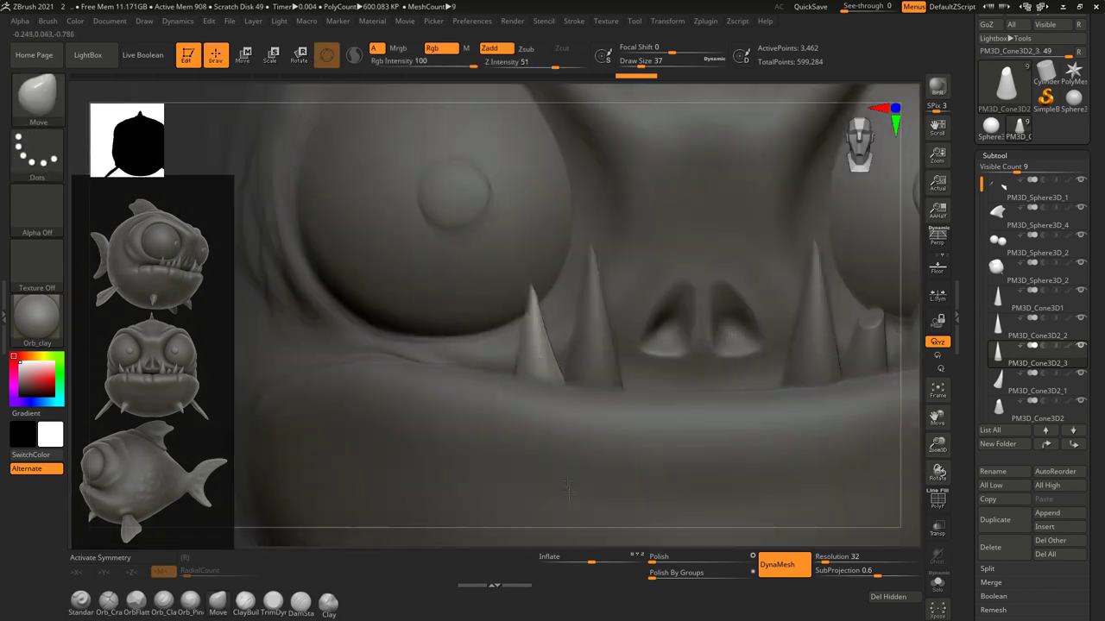
mouse_move(598, 370)
right_mouse_down()
mouse_move(557, 499)
mouse_move(609, 497)
right_mouse_up()
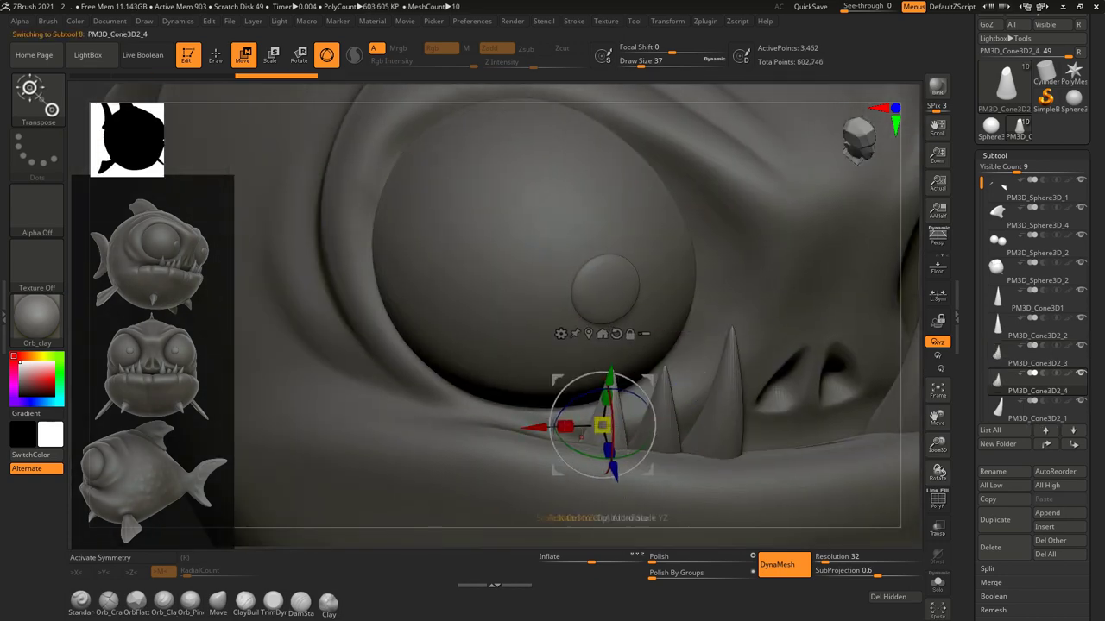
right_click_drag(604, 436, 604, 437)
key("q")
left_click(716, 423, "alt")
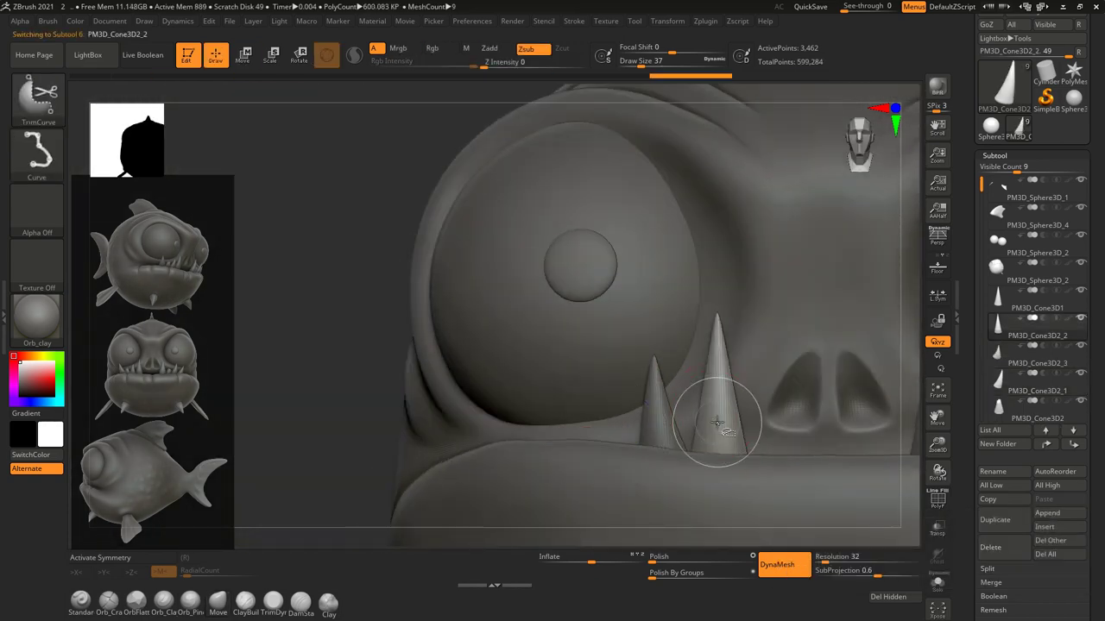
right_click_drag(673, 484, 664, 494)
mouse_move(552, 492)
right_mouse_down("alt")
mouse_move(604, 500)
mouse_move(648, 421)
right_mouse_up("alt")
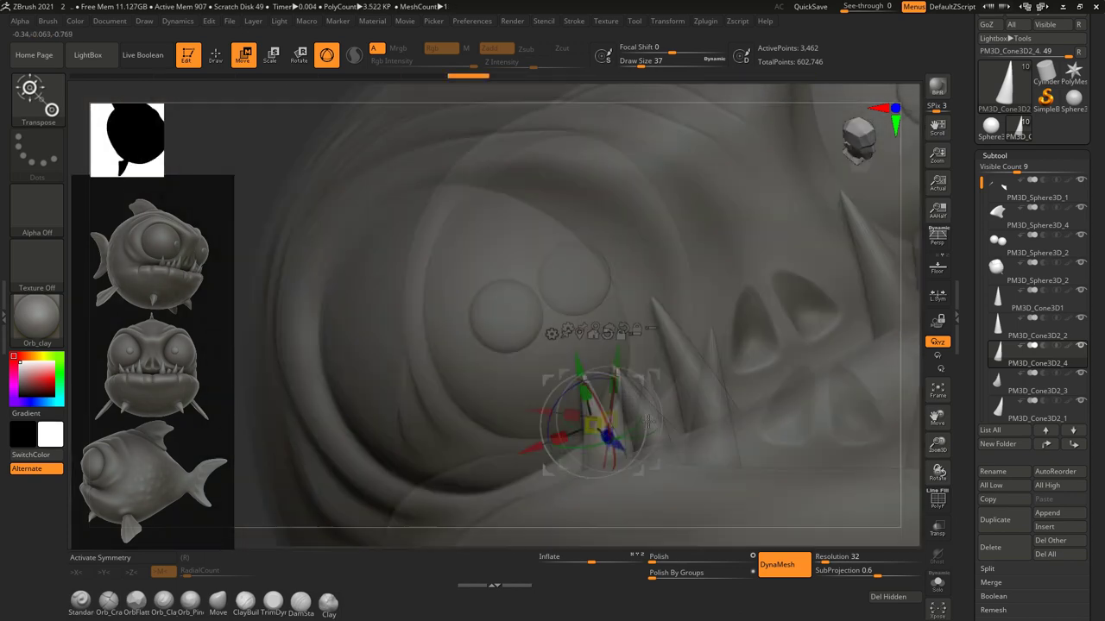
mouse_move(648, 421)
right_mouse_down()
mouse_move(605, 414)
mouse_move(592, 442)
right_mouse_up()
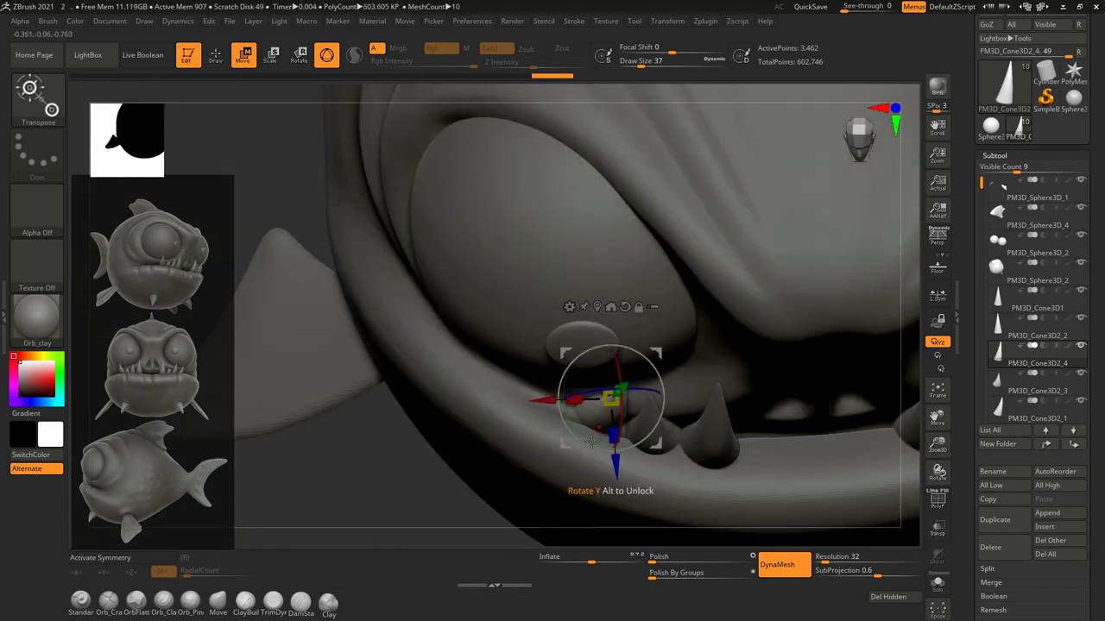
mouse_move(660, 449)
right_mouse_down()
mouse_move(621, 431)
mouse_move(604, 449)
mouse_move(561, 448)
right_mouse_up()
right_click_drag(547, 366, 543, 350, "alt")
Slice the top off the cone tooth and remesh it.
key("q")
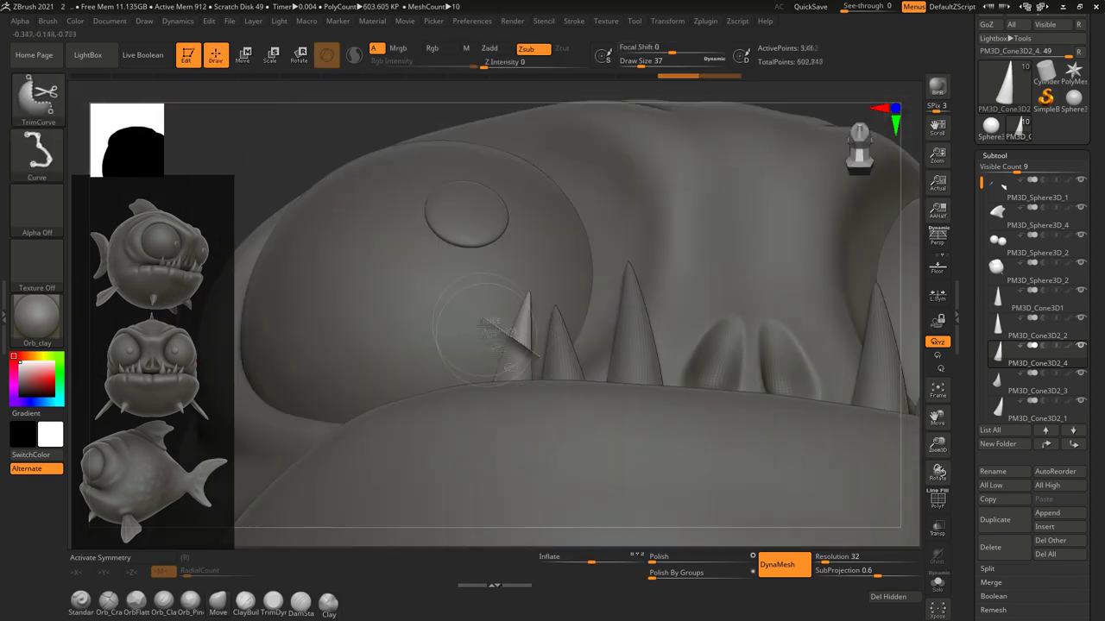
left_click_drag(547, 366, 549, 368, "ctrl+shift")
right_click_drag(549, 368, 697, 509)
left_click(795, 569)
key("shift+z")
left_click(156, 475)
key("shift+z")
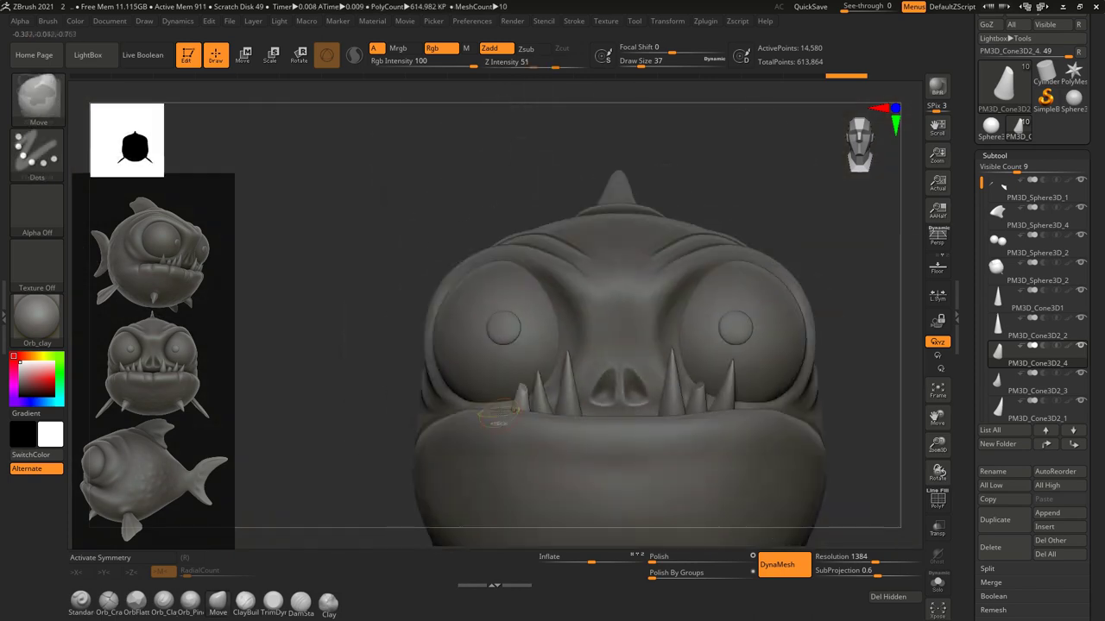
Duplicate the tooth as PM3D_Cone3D2_5 and pull it along the jaw beside the eye.
right_click_drag(673, 587, 530, 490)
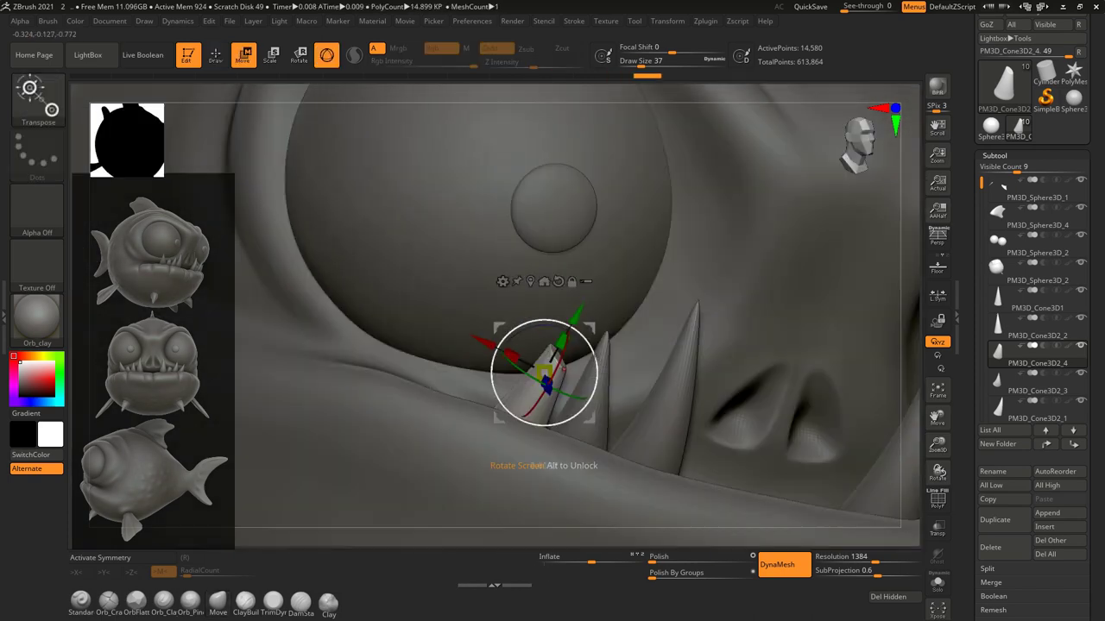
mouse_move(535, 431)
right_mouse_down()
mouse_move(669, 475)
mouse_move(637, 440)
mouse_move(509, 427)
mouse_move(540, 421)
right_mouse_up()
key("q")
key("w")
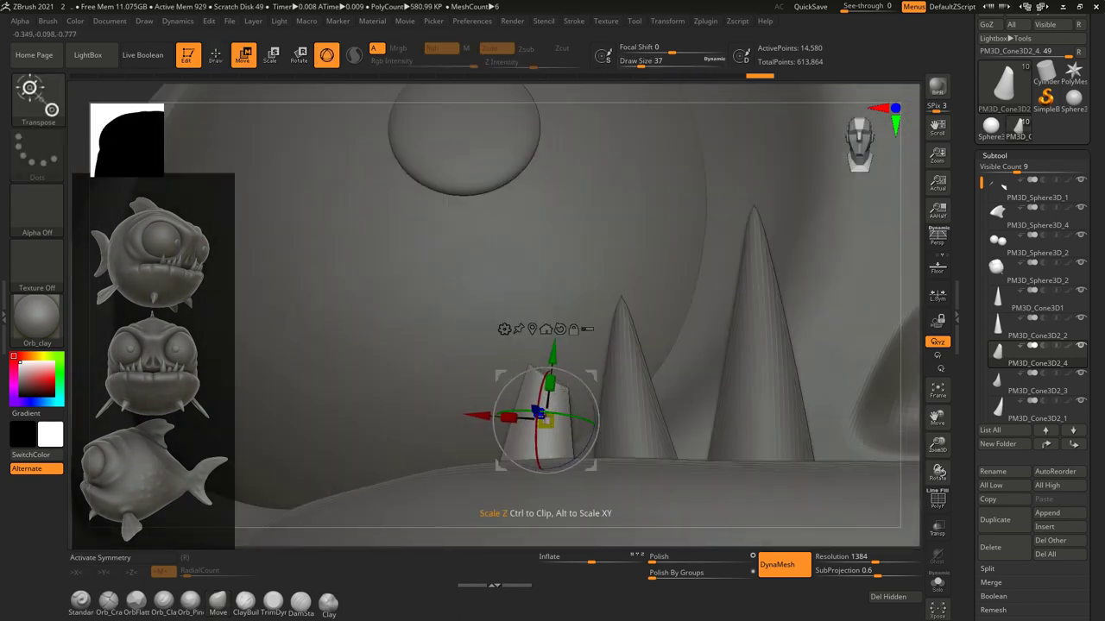
key("ctrl+shift")
mouse_move(542, 420)
right_mouse_down()
mouse_move(516, 396)
mouse_move(563, 372)
mouse_move(609, 518)
right_mouse_up()
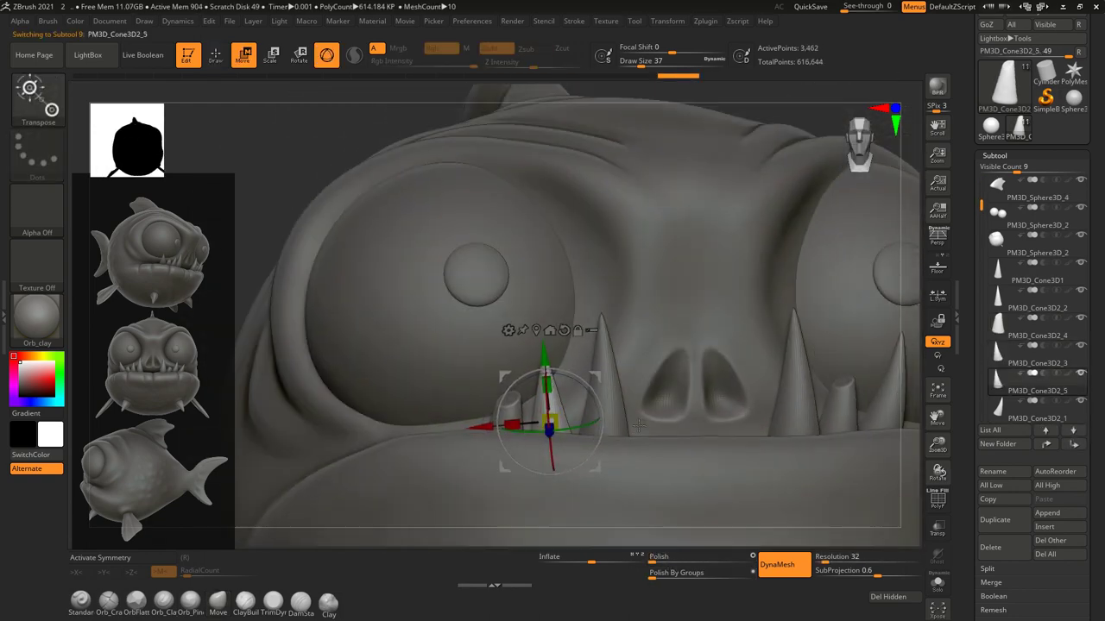
right_click_drag(553, 414, 535, 485)
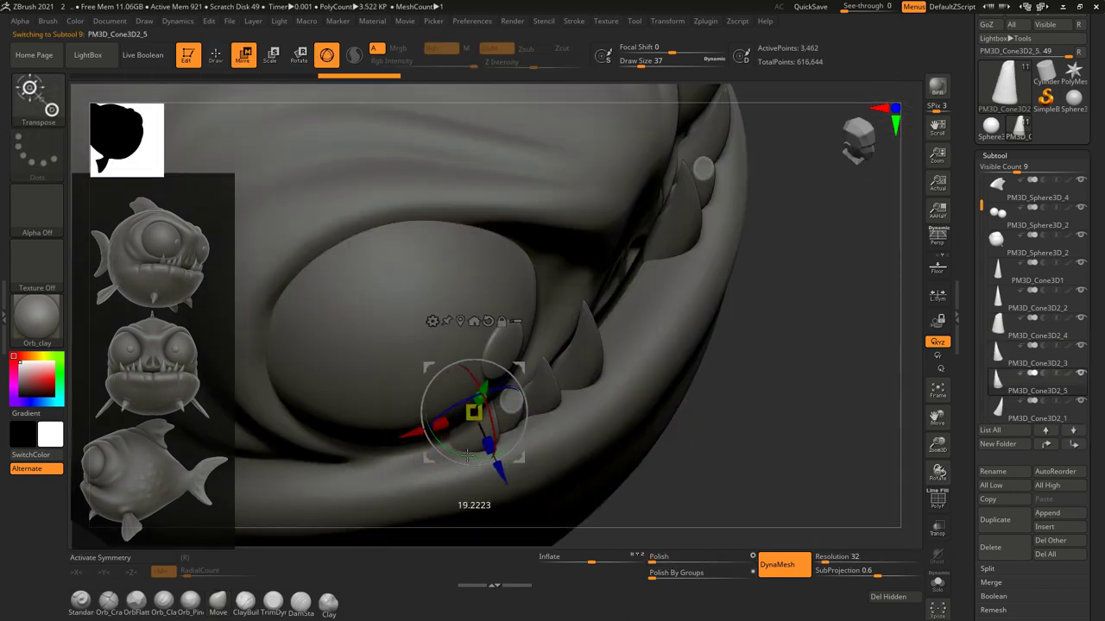
mouse_move(466, 456)
right_mouse_down()
mouse_move(470, 406)
mouse_move(517, 414)
mouse_move(492, 406)
mouse_move(484, 448)
mouse_move(500, 466)
mouse_move(491, 414)
mouse_move(517, 431)
mouse_move(557, 512)
mouse_move(619, 469)
mouse_move(619, 483)
mouse_move(518, 449)
mouse_move(488, 451)
mouse_move(486, 420)
mouse_move(492, 432)
mouse_move(509, 405)
mouse_move(521, 421)
mouse_move(460, 470)
mouse_move(481, 395)
mouse_move(678, 449)
mouse_move(518, 432)
mouse_move(510, 444)
right_mouse_up()
key("q")
Duplicate PM3D_Cone3D2_1 as PM3D_Cone3D2_6 and place it further along the jaw.
key("w")
key("q")
left_click(543, 362, "alt")
key("w")
right_click_drag(544, 362, 587, 442)
right_click_drag(598, 371, 606, 384)
mouse_move(618, 457)
right_mouse_down()
mouse_move(551, 363)
mouse_move(590, 444)
right_mouse_up()
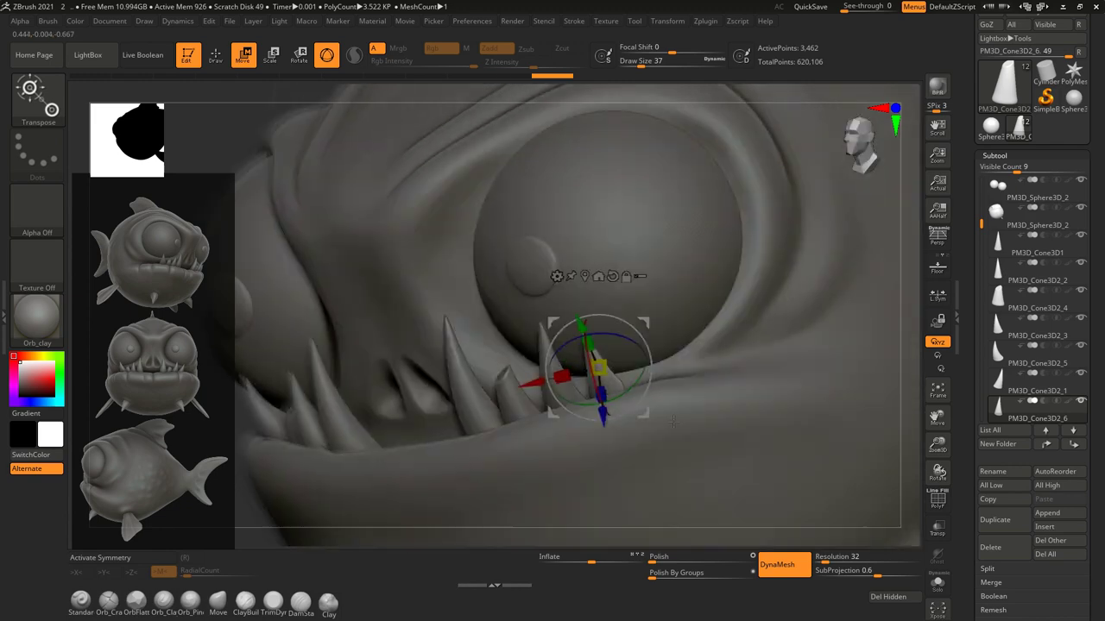
key("q")
mouse_move(722, 464)
right_mouse_down()
mouse_move(576, 487)
mouse_move(594, 477)
mouse_move(528, 451)
right_mouse_up()
key("q")
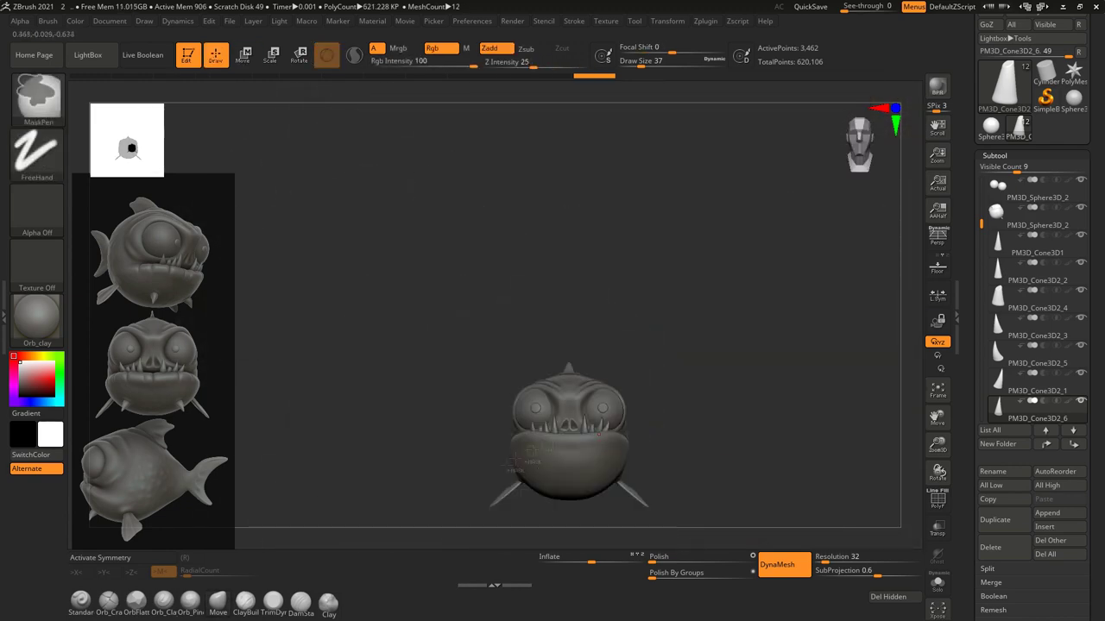
right_click_drag(617, 477, 570, 445)
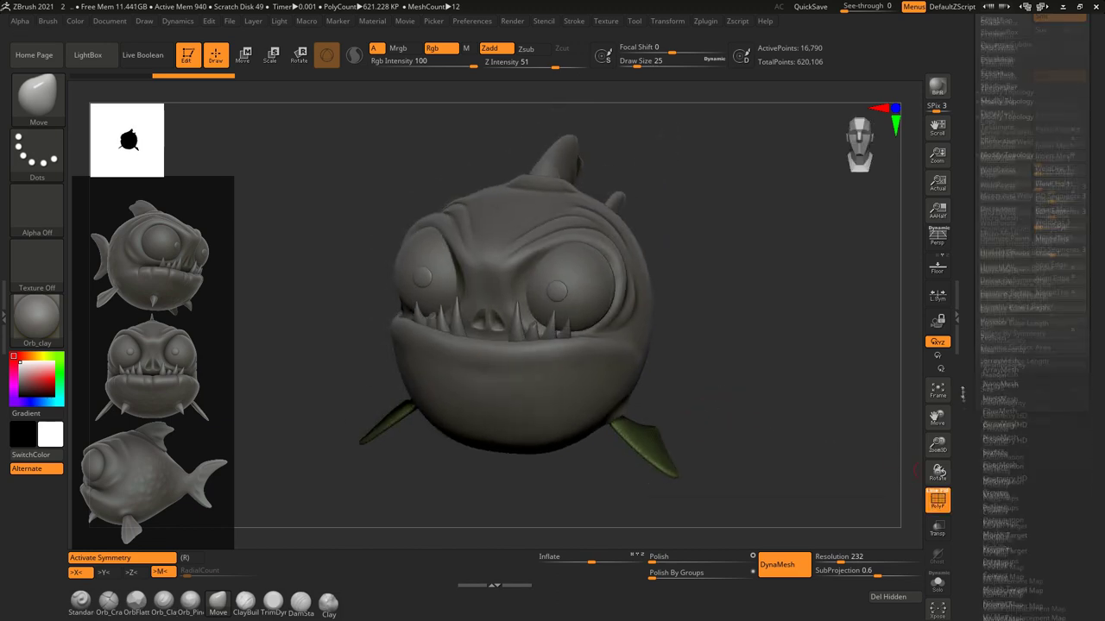
Turn on X symmetry and polyframes, then isolate the side fin with Solo.
key("x")
key("shift+f")
left_click_drag(972, 453, 967, 166)
left_click(643, 445, "alt")
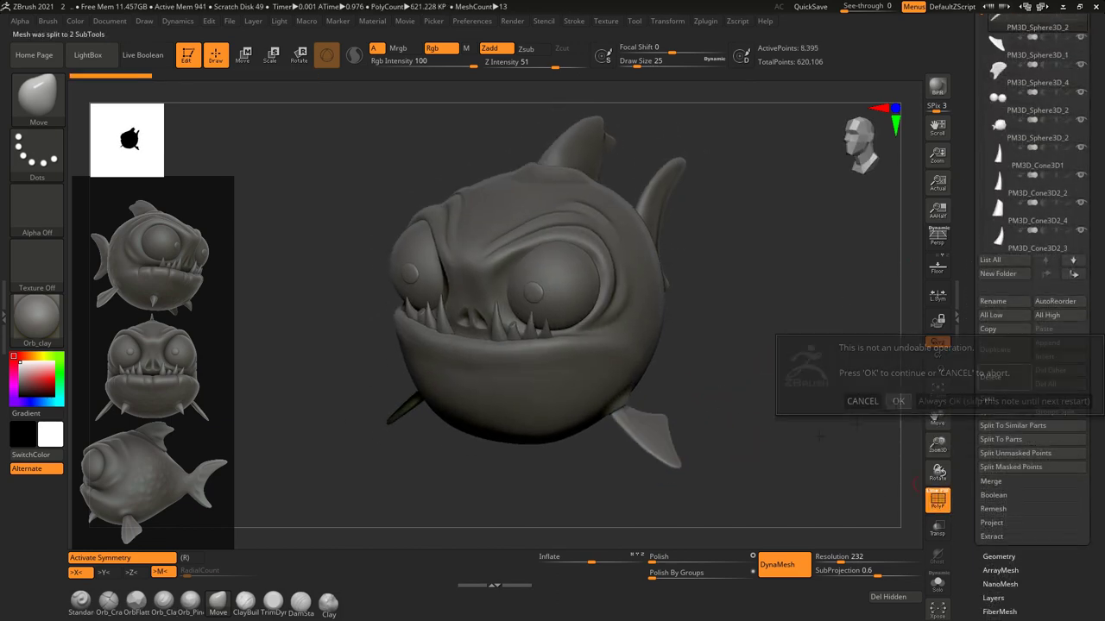
right_click_drag(655, 440, 638, 430)
key("ctrl+shift+s")
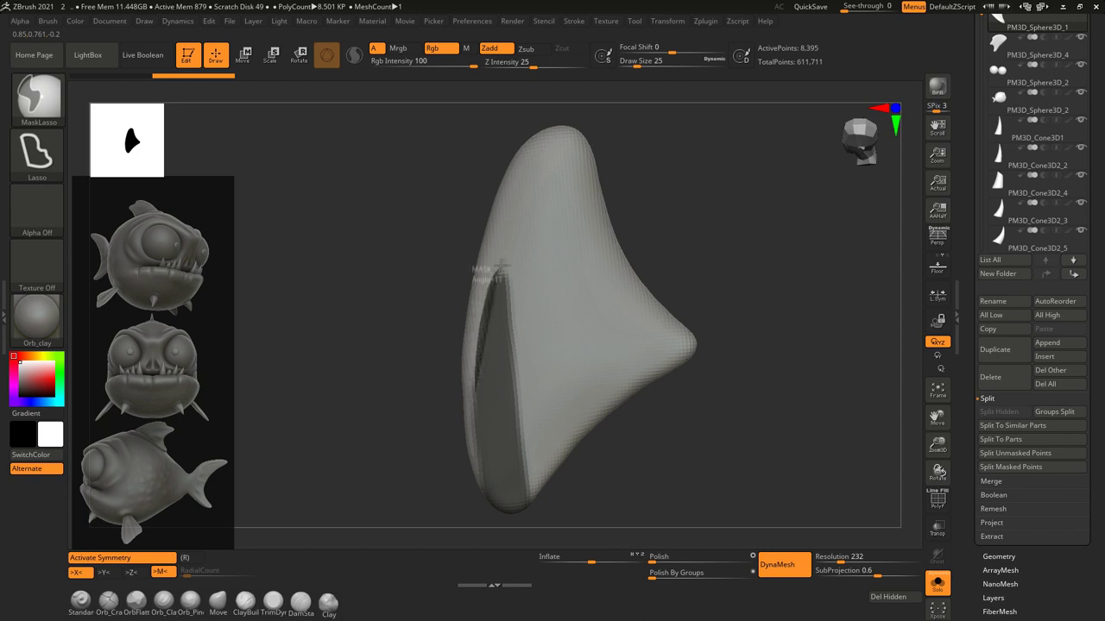
Mask long strips down the fin and set Inflate to -8 to carve grooves.
left_click_drag(531, 205, 533, 209, "ctrl")
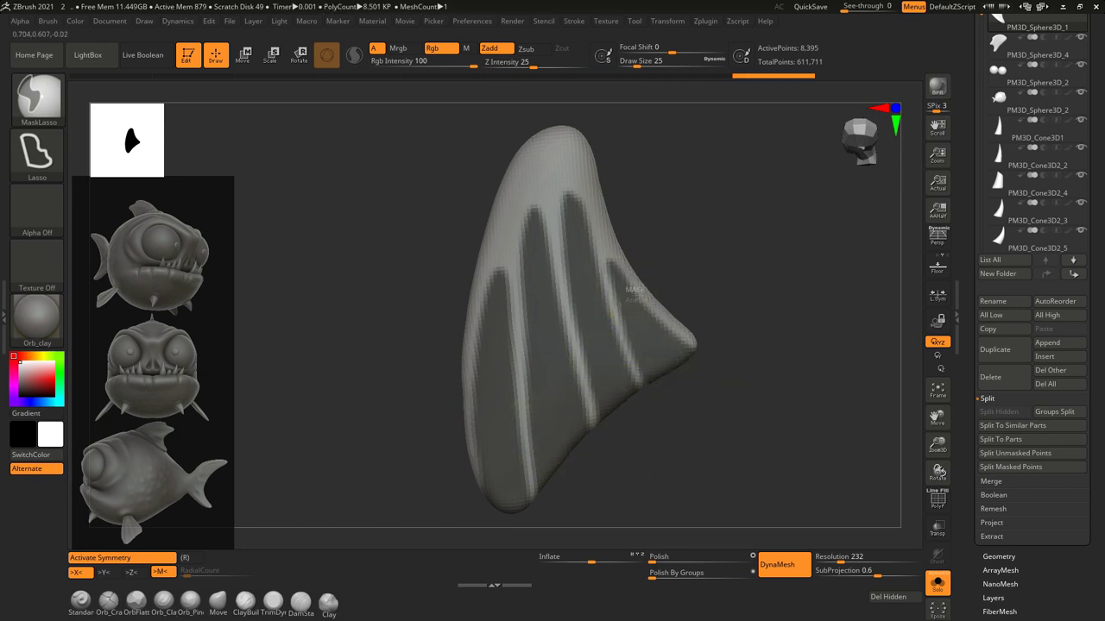
mouse_move(674, 363)
right_mouse_down("ctrl")
mouse_move(706, 271)
mouse_move(517, 241)
right_mouse_up("ctrl")
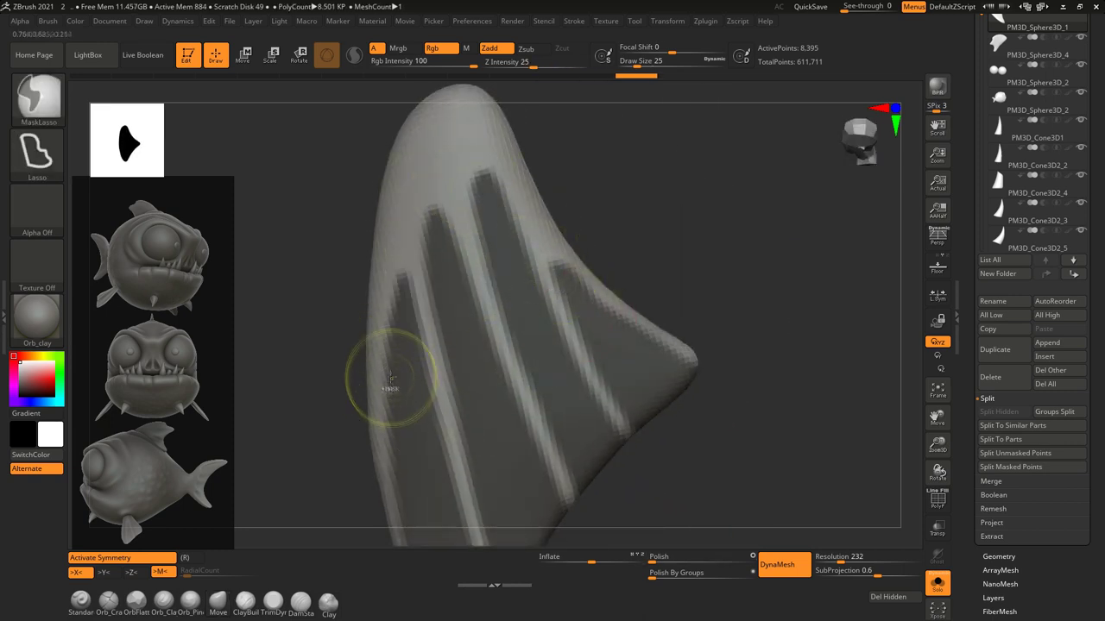
mouse_move(405, 379)
right_mouse_down("ctrl")
mouse_move(604, 377)
mouse_move(570, 345)
right_mouse_up("ctrl")
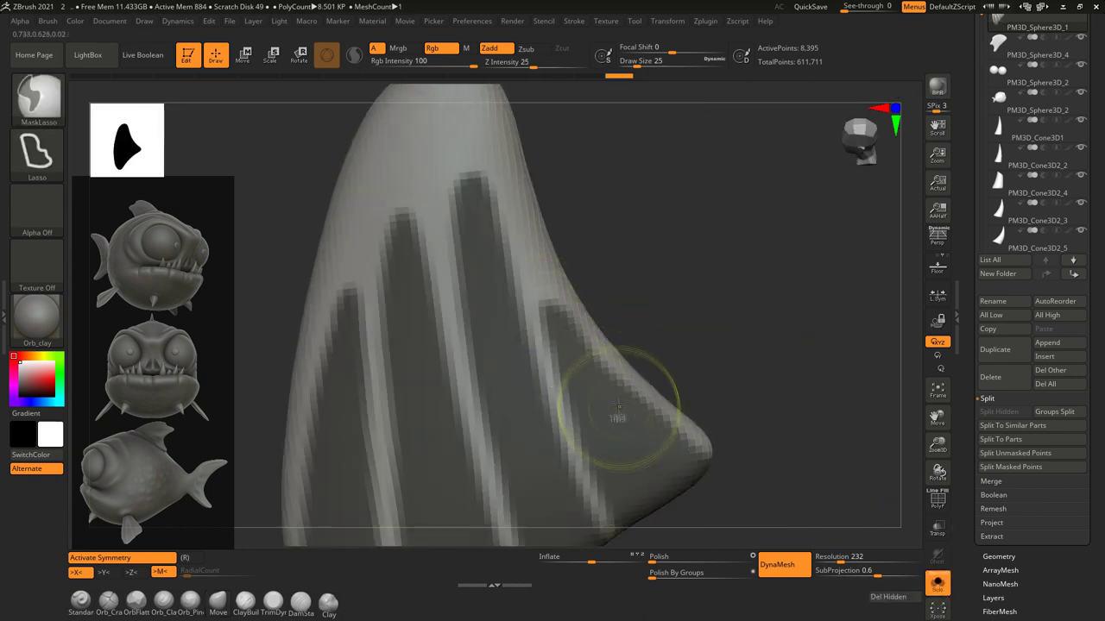
mouse_move(682, 453)
right_mouse_down("ctrl")
mouse_move(525, 209)
mouse_move(661, 313)
mouse_move(599, 444)
mouse_move(622, 364)
right_mouse_up("ctrl")
left_click_drag(592, 562, 586, 562)
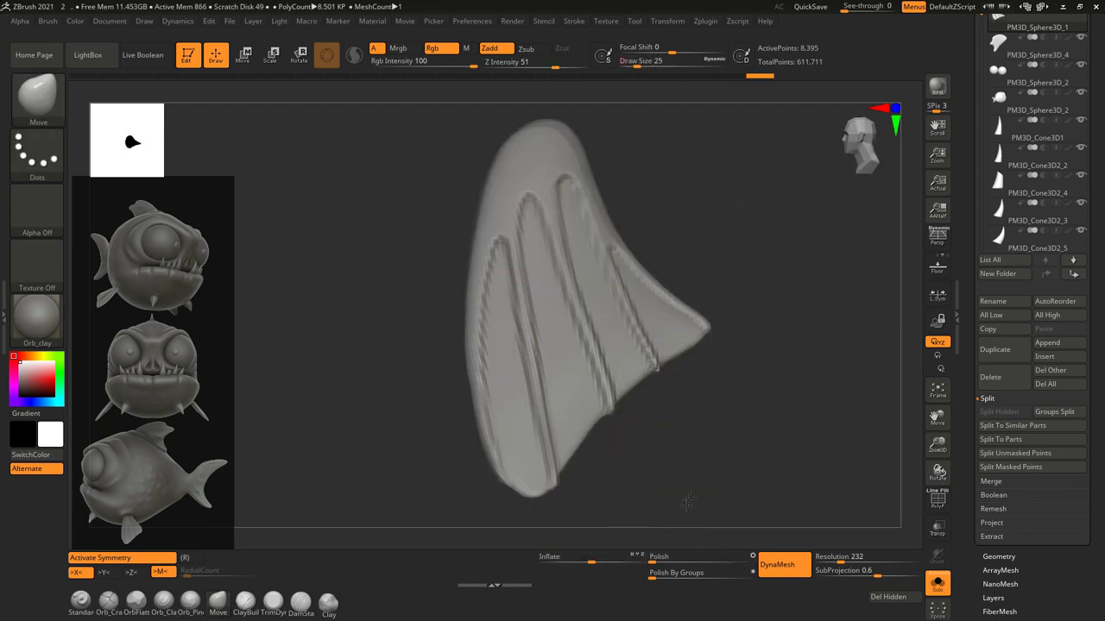
Smooth the jagged grooves on the fin.
right_click_drag(607, 515, 548, 363, "shift")
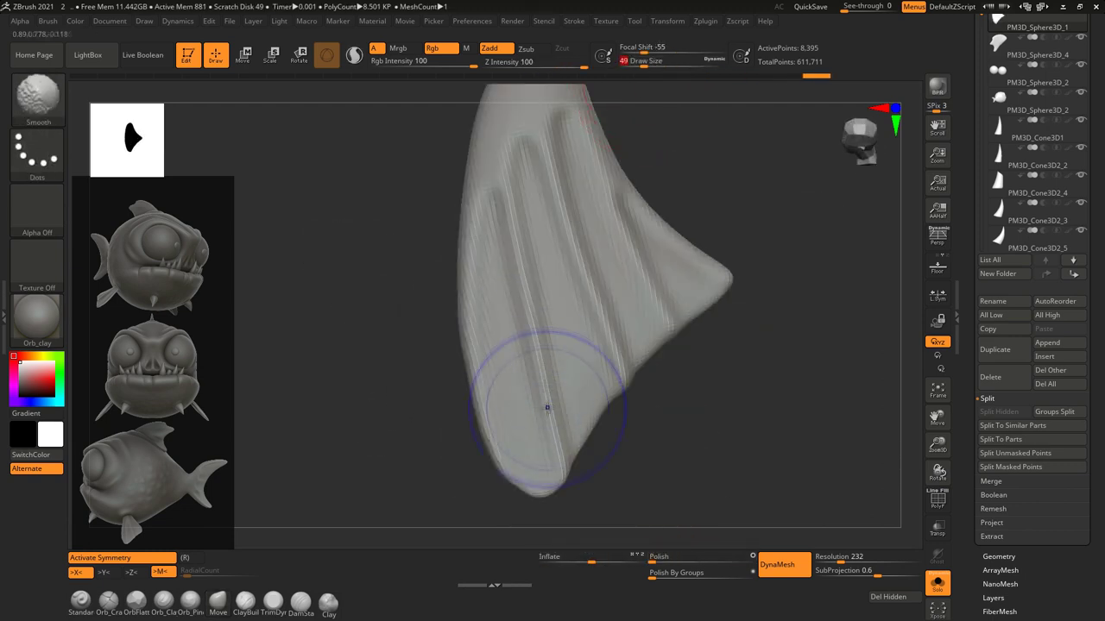
right_click_drag(665, 298, 551, 446)
right_click_drag(658, 361, 713, 261, "shift")
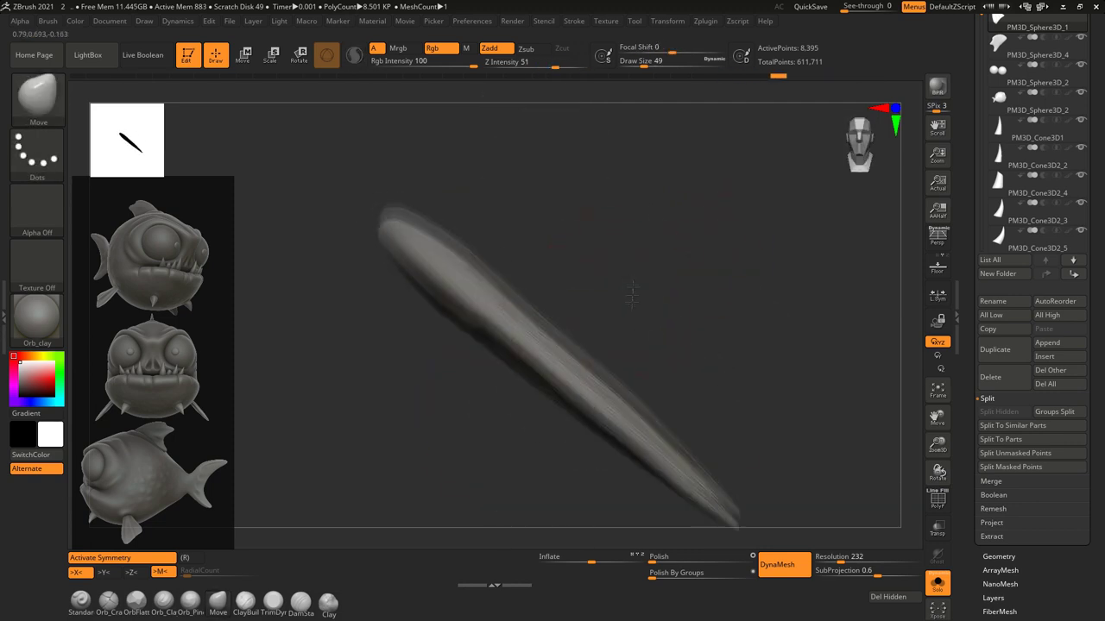
right_click_drag(604, 270, 643, 275)
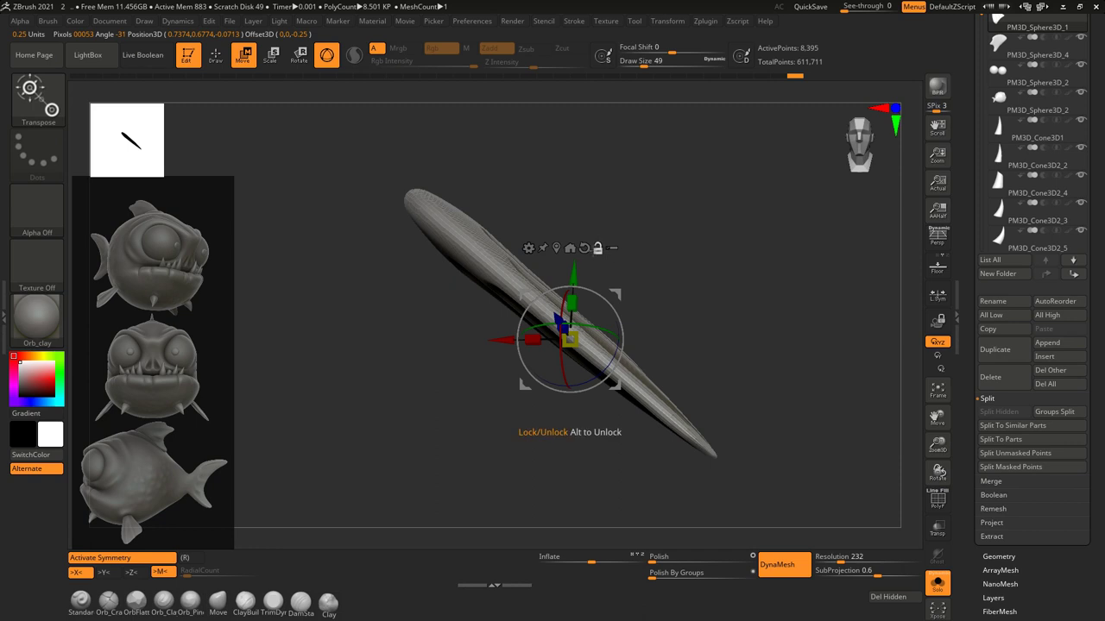
Turn off X symmetry and bring up the gizmo's deformer type list.
left_click(528, 248)
left_click(999, 557)
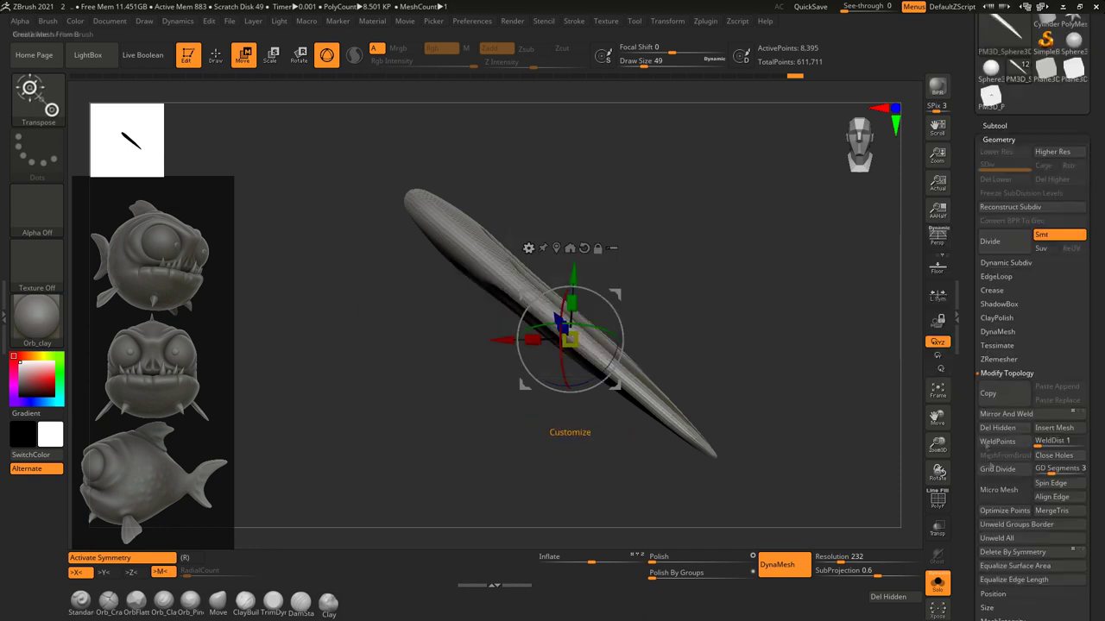
left_click(527, 291)
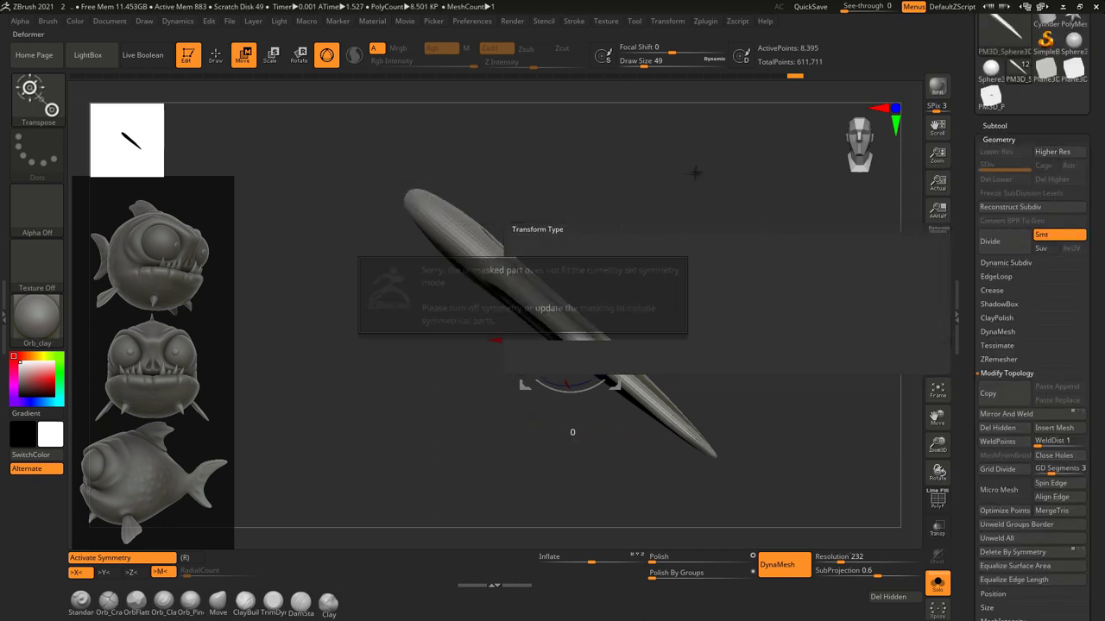
left_click(528, 248)
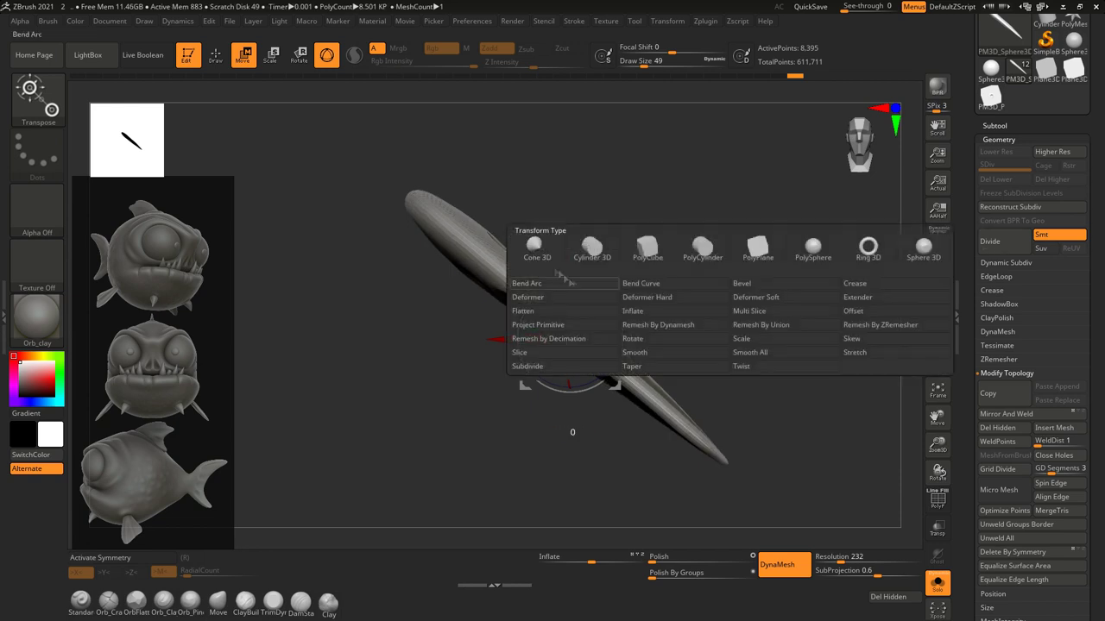
left_click(527, 291)
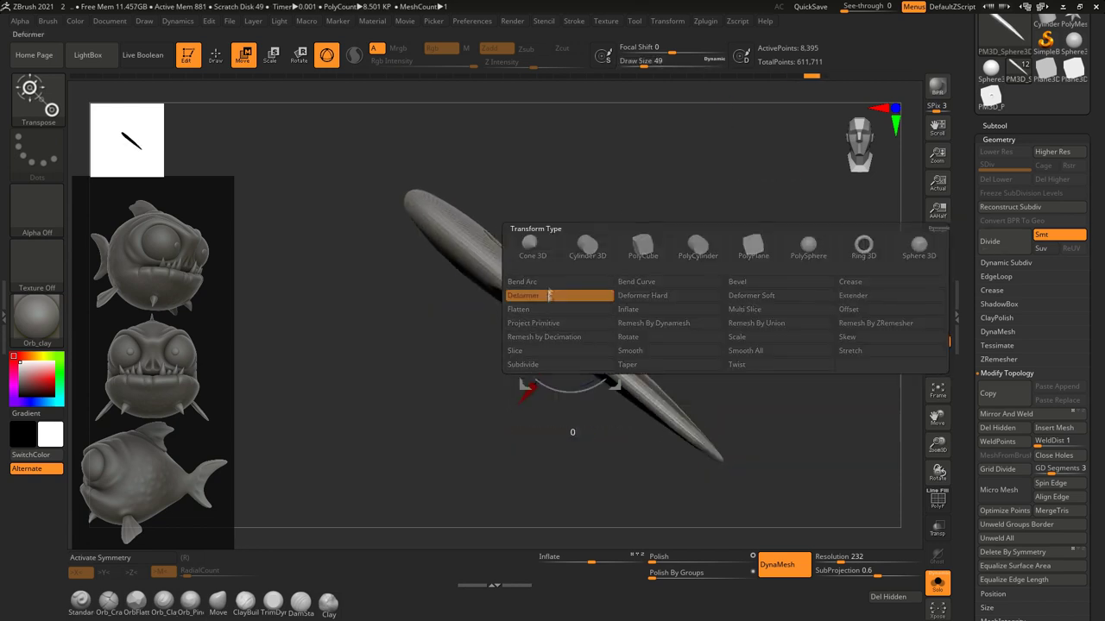
Adjust the fin's proportions with a Deformer cage.
left_click(549, 296)
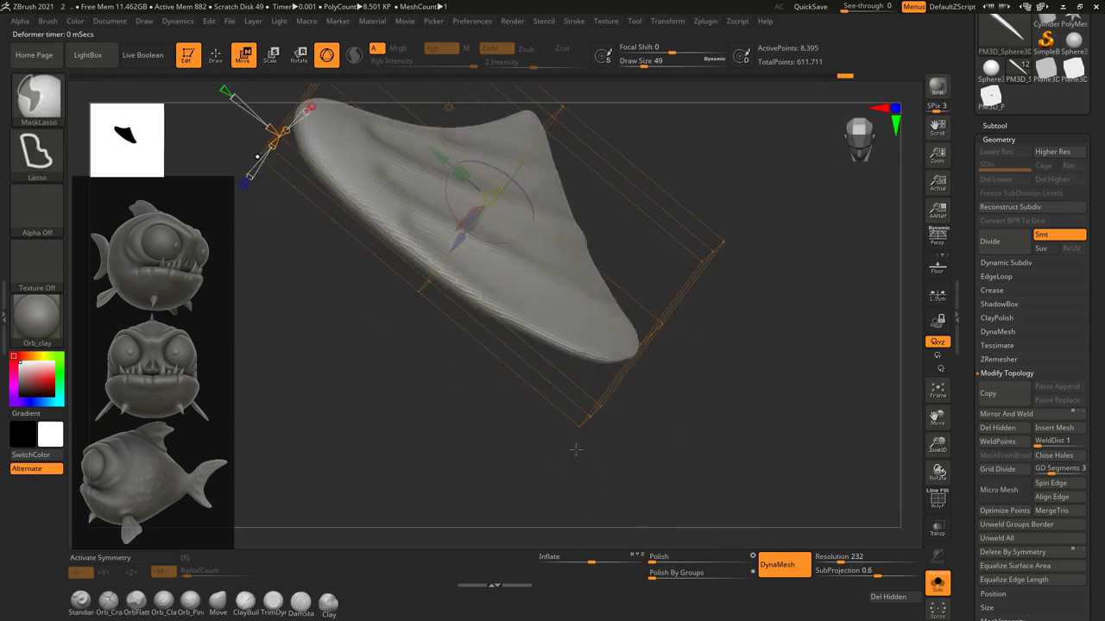
left_click_drag(650, 333, 615, 438)
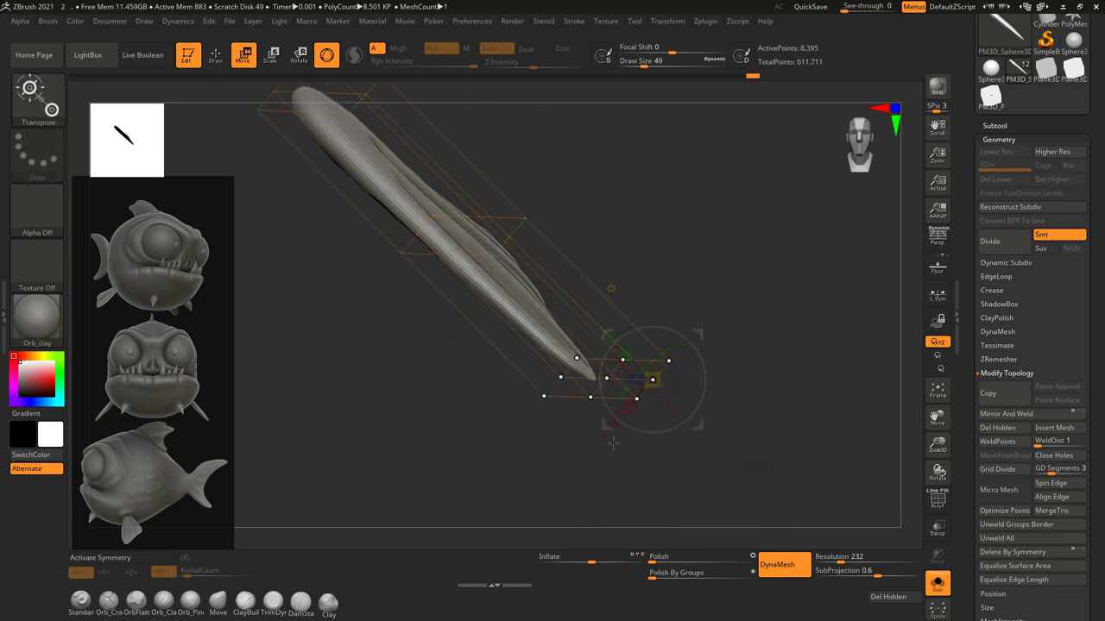
left_click_drag(669, 373, 450, 366)
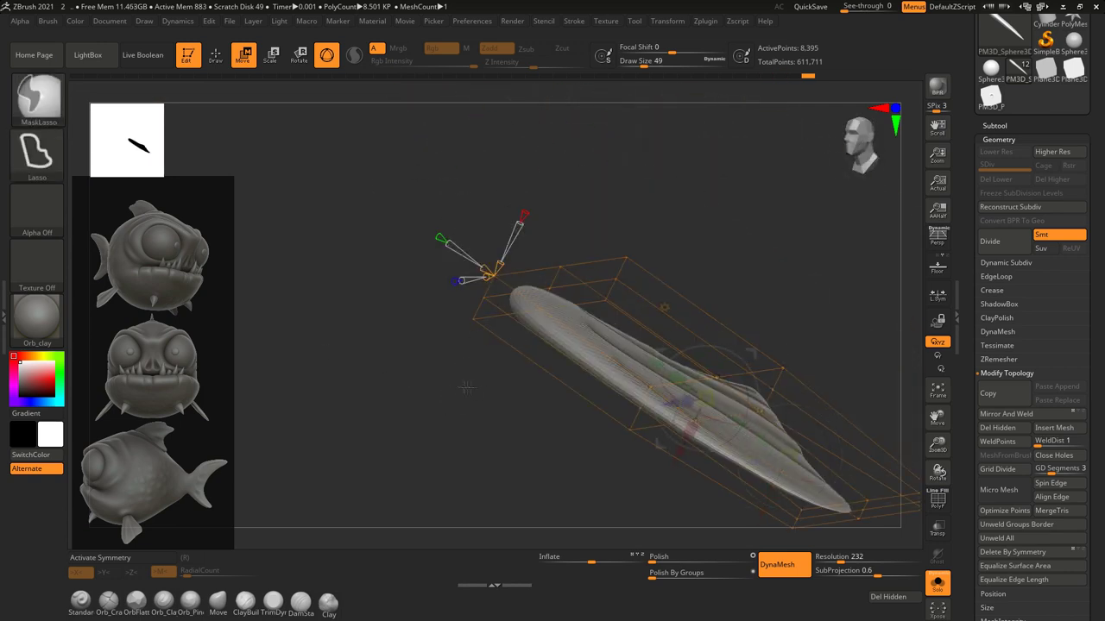
left_click_drag(443, 373, 549, 286)
mouse_move(539, 362)
left_mouse_down()
mouse_move(574, 453)
mouse_move(562, 426)
left_mouse_up()
Subdivide the fin once and push its lower edge to narrow the tip.
key("ctrl+d")
mouse_move(482, 431)
left_mouse_down("alt")
mouse_move(565, 412)
mouse_move(546, 345)
left_mouse_up("alt")
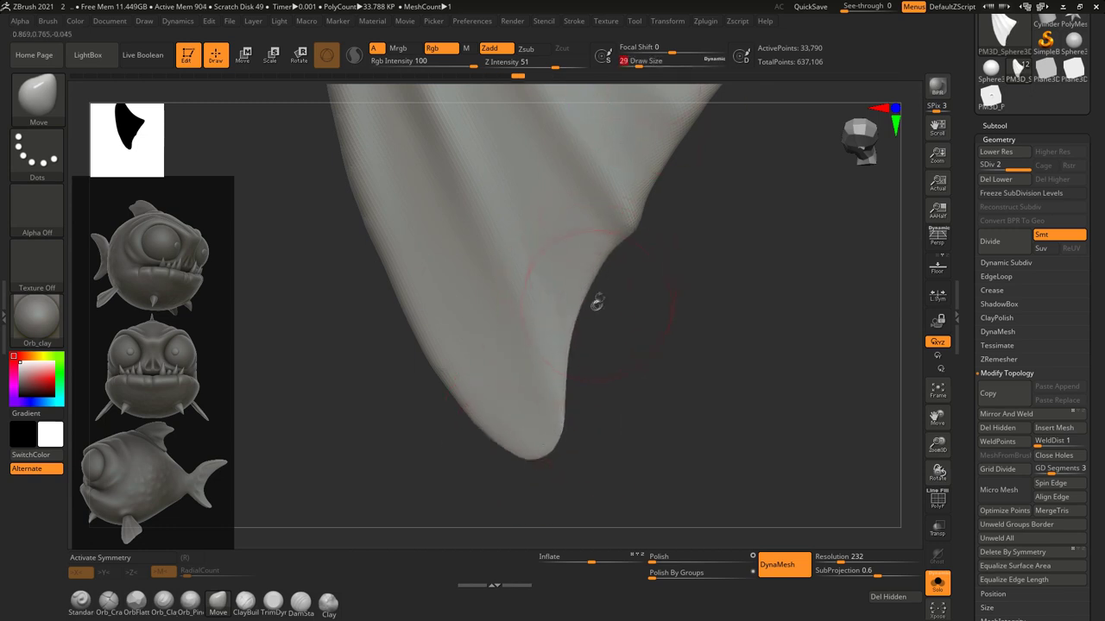
left_click_drag(597, 301, 599, 292, "alt")
left_click_drag(684, 181, 576, 379)
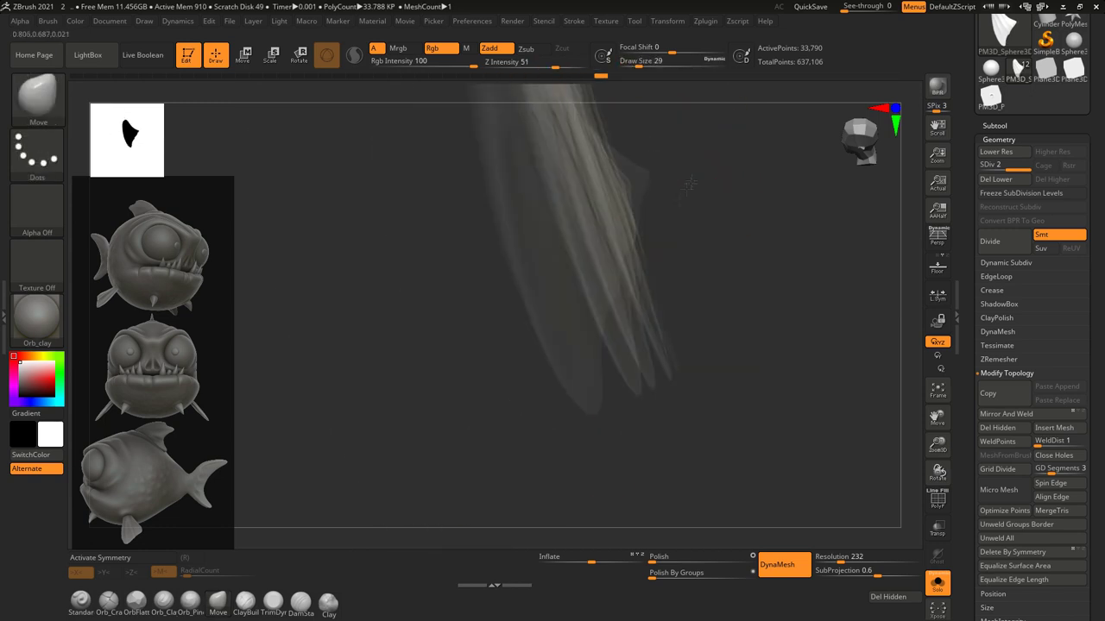
right_click_drag(576, 378, 531, 481, "ctrl")
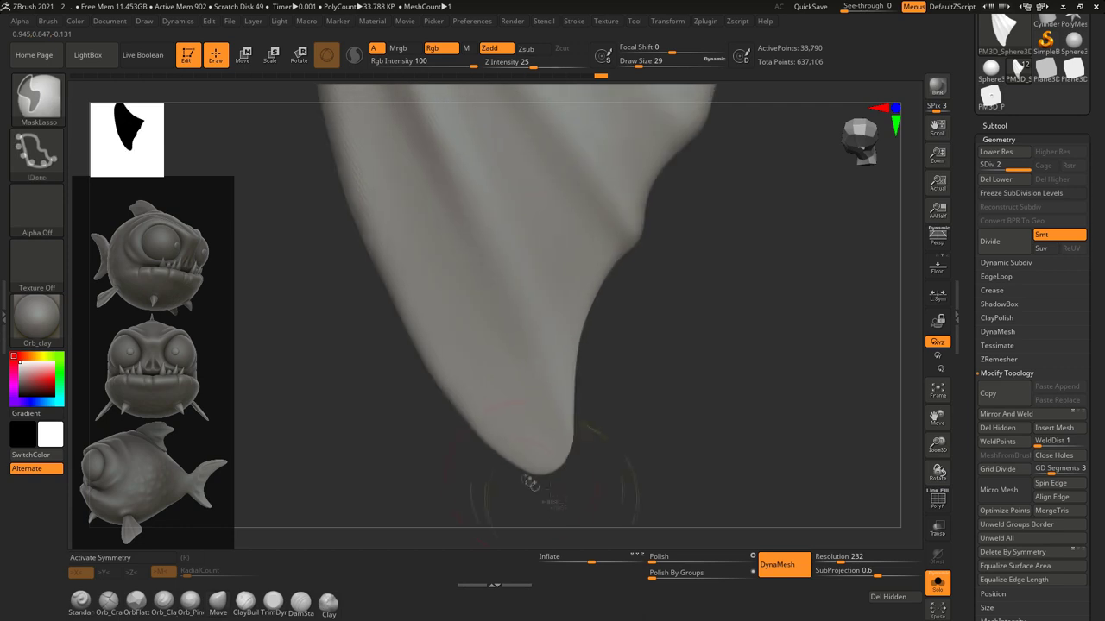
left_click_drag(482, 445, 582, 413)
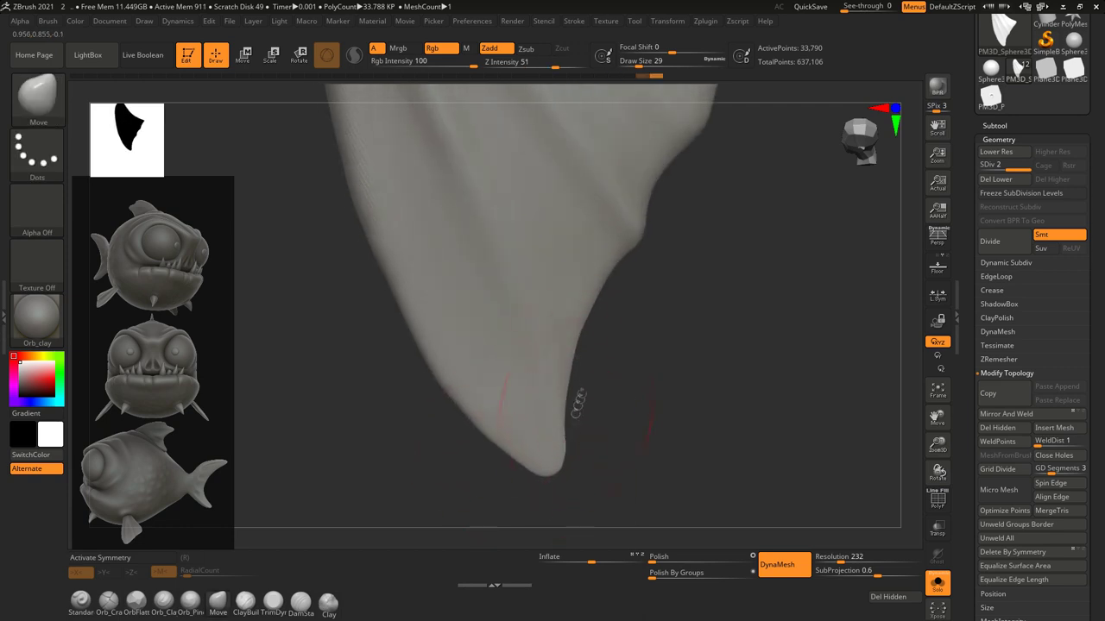
left_click_drag(575, 348, 481, 359)
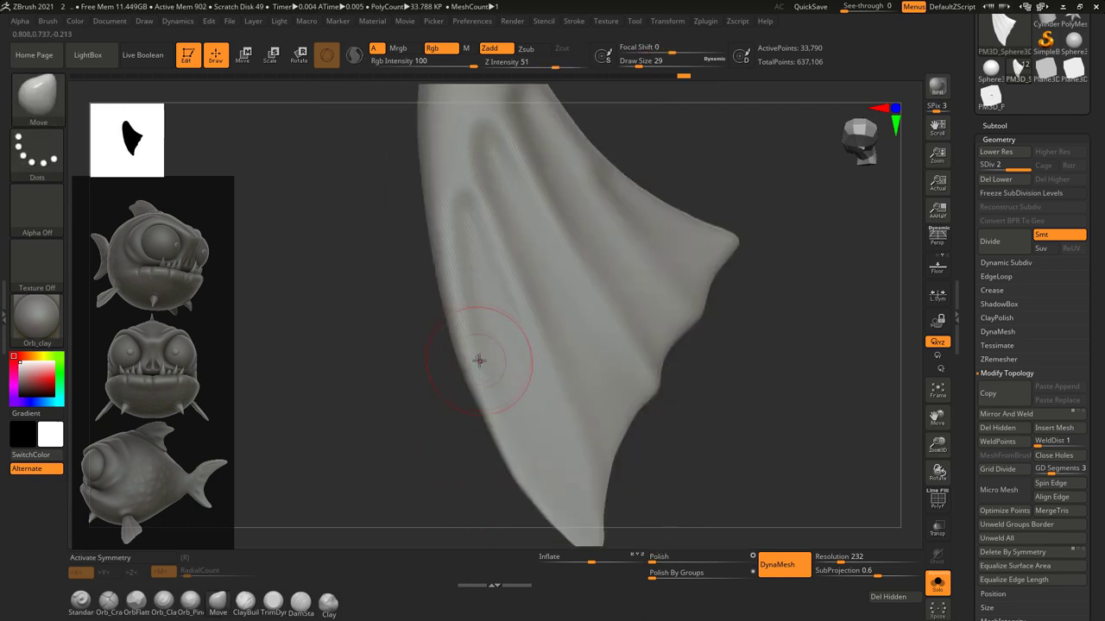
key("f")
Show the whole fish, inspect the fin under the belly, and attempt Mirror And Weld.
left_click(937, 584)
left_click_drag(648, 297, 475, 278)
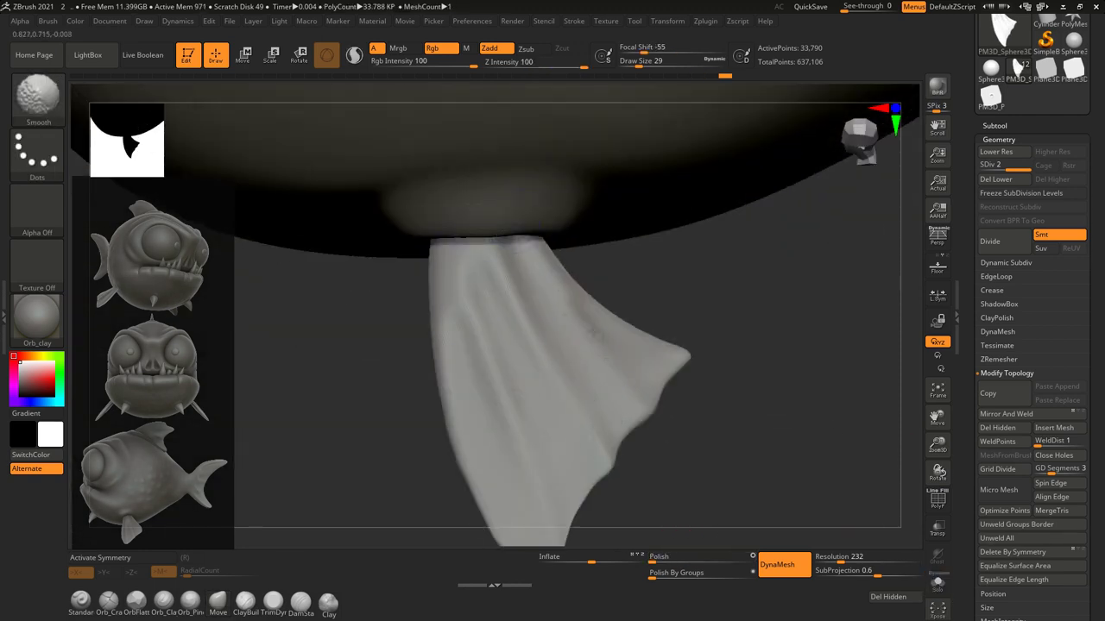
right_click_drag(499, 352, 486, 434)
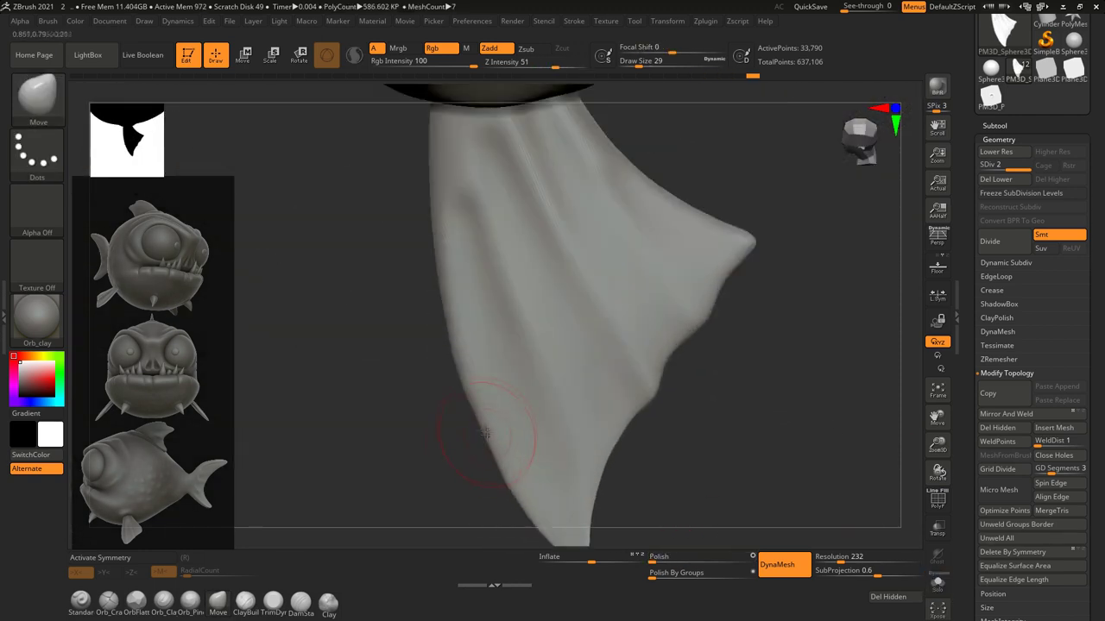
mouse_move(491, 443)
right_mouse_down()
mouse_move(580, 398)
mouse_move(734, 466)
right_mouse_up()
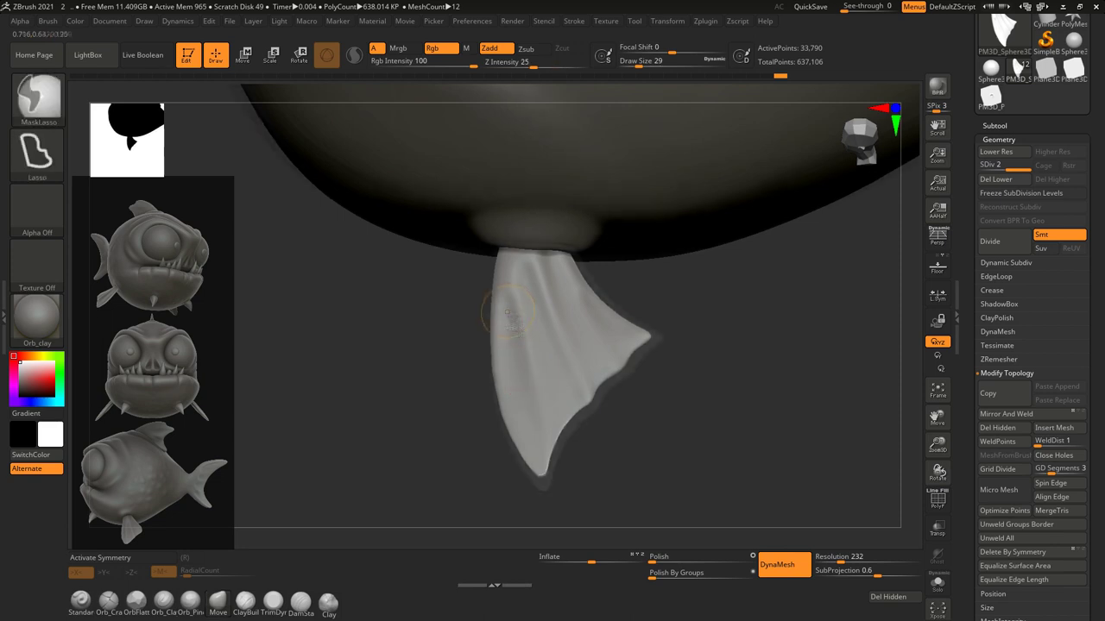
right_click_drag(734, 466, 307, 535)
right_click_drag(515, 313, 584, 353, "shift")
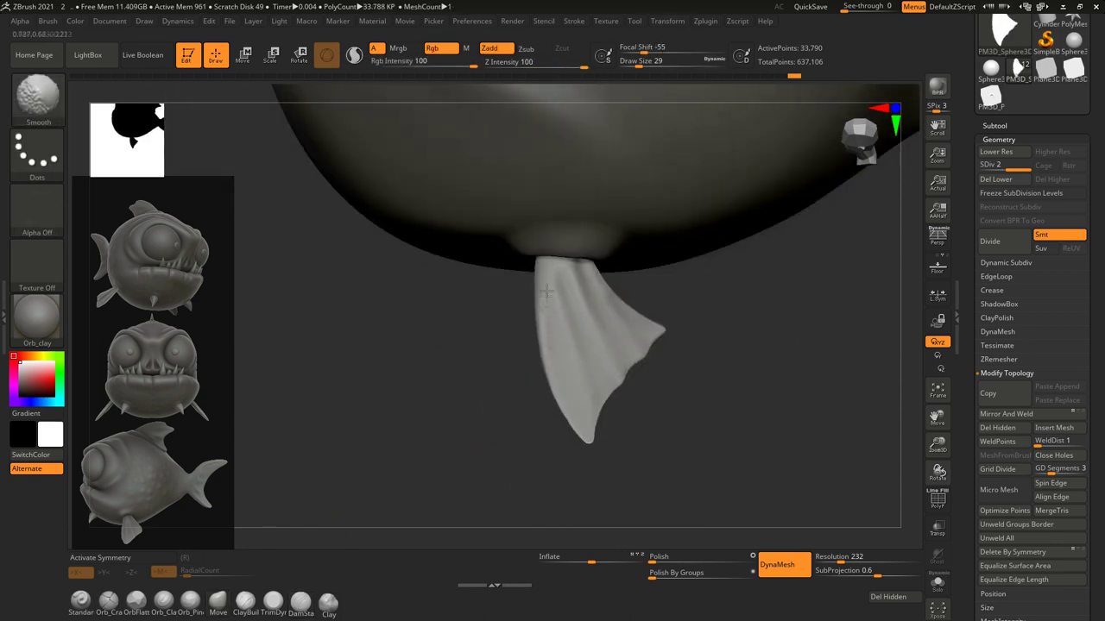
right_click_drag(547, 291, 576, 380)
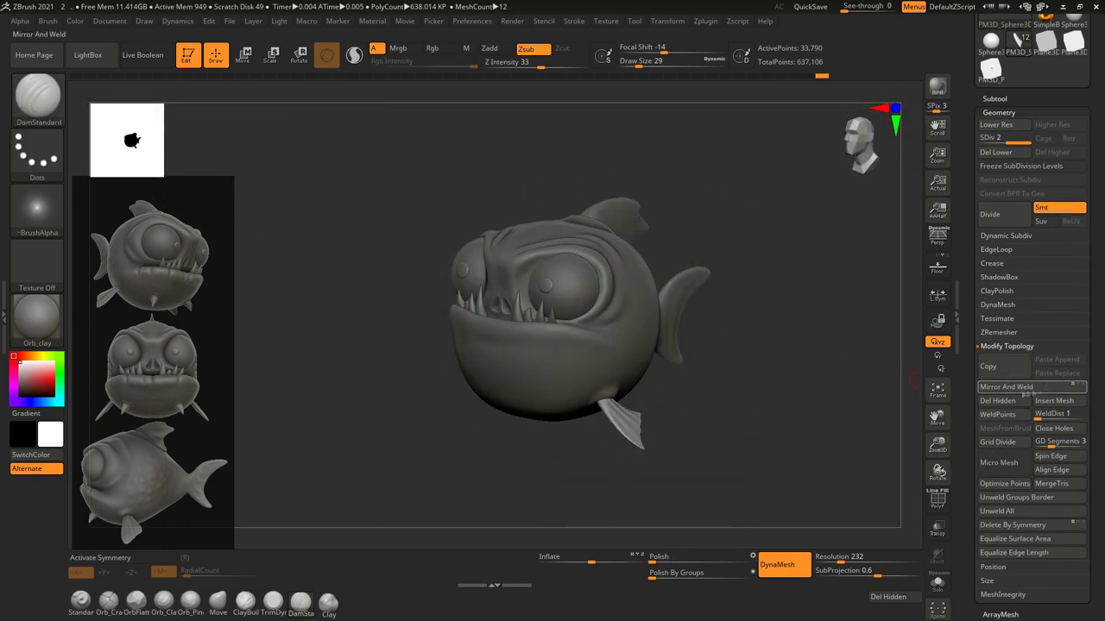
left_click(1027, 386)
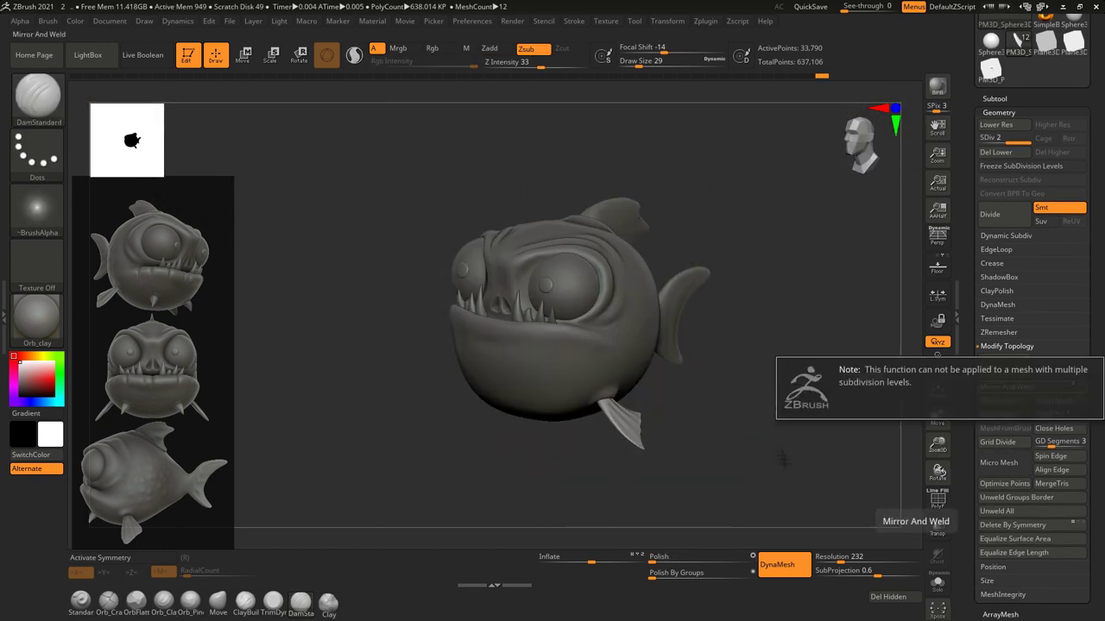
Drop the fin to its lowest subdivision level.
left_click_drag(802, 389, 745, 383)
key("shift+d")
left_click_drag(782, 450, 754, 382)
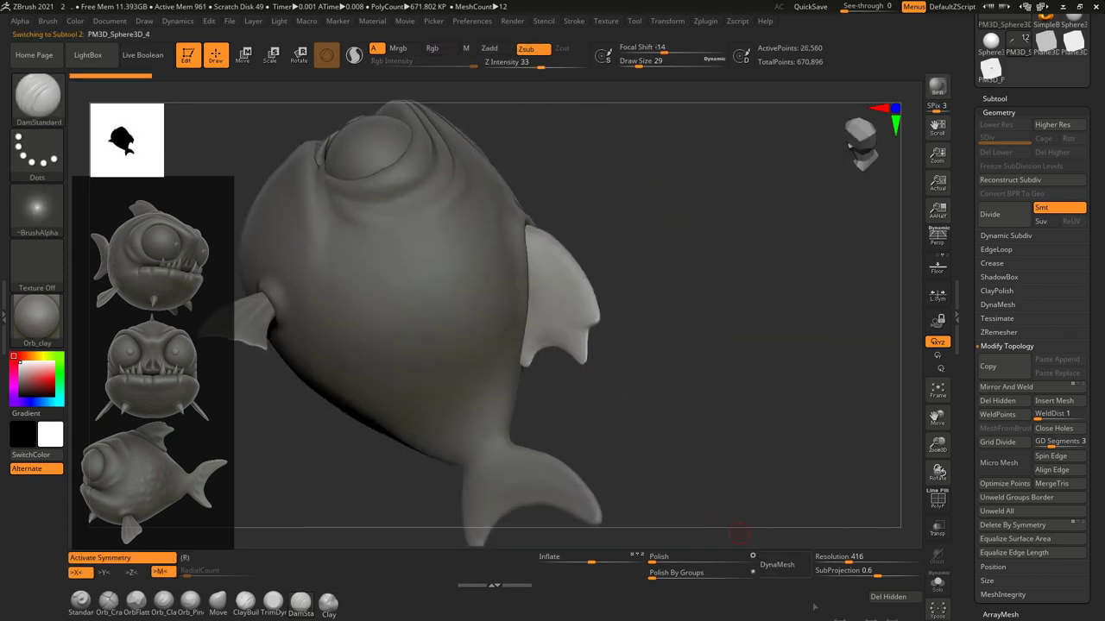
Cut two narrow slits into the isolated fin with a lasso.
left_click_drag(653, 406, 676, 436)
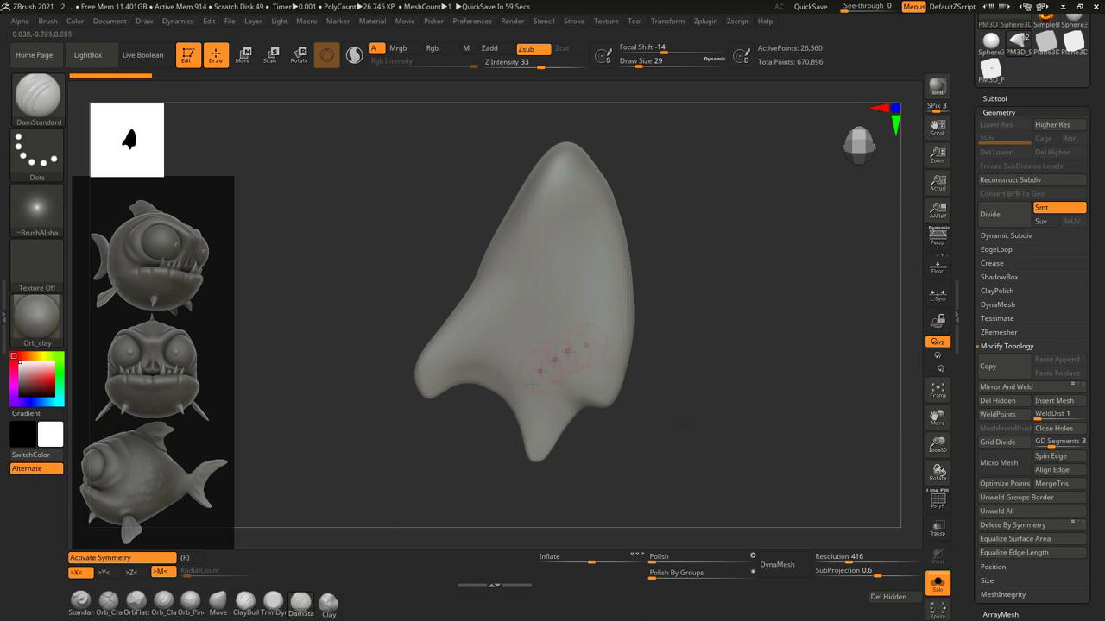
key("ctrl")
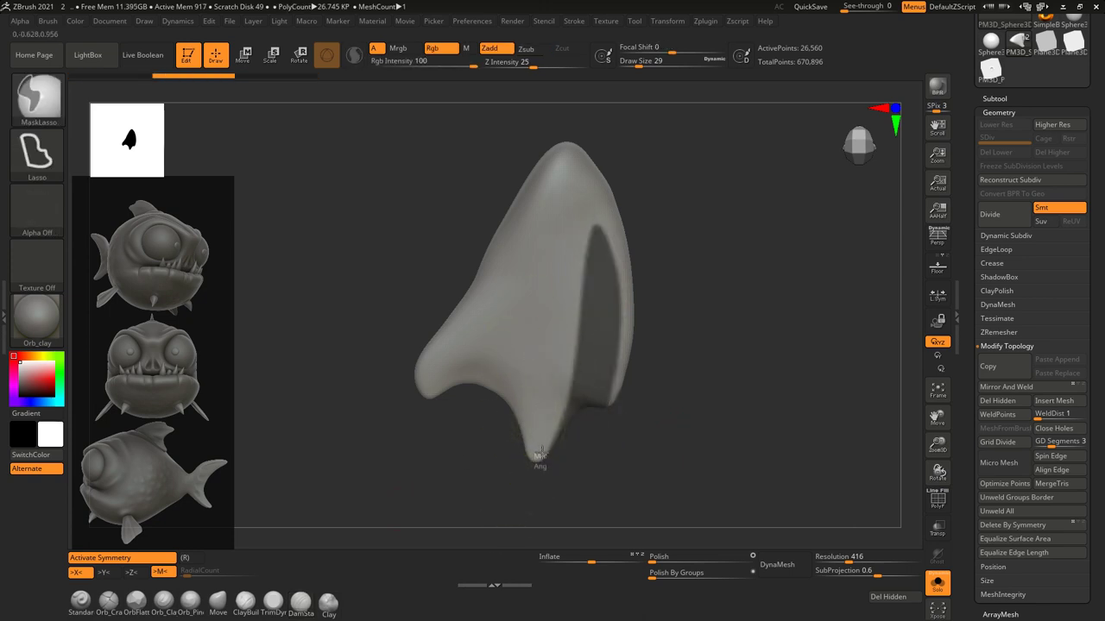
left_click_drag(570, 279, 446, 484, "ctrl")
left_click_drag(531, 203, 489, 407, "ctrl")
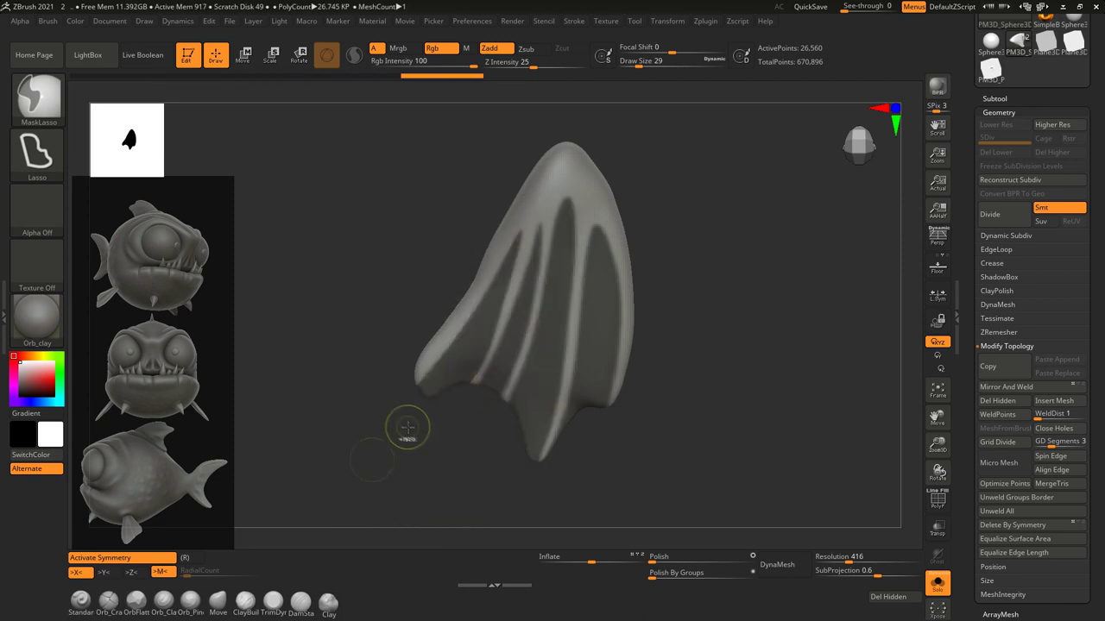
mouse_move(456, 388)
left_mouse_down()
mouse_move(530, 424)
mouse_move(735, 427)
left_mouse_up()
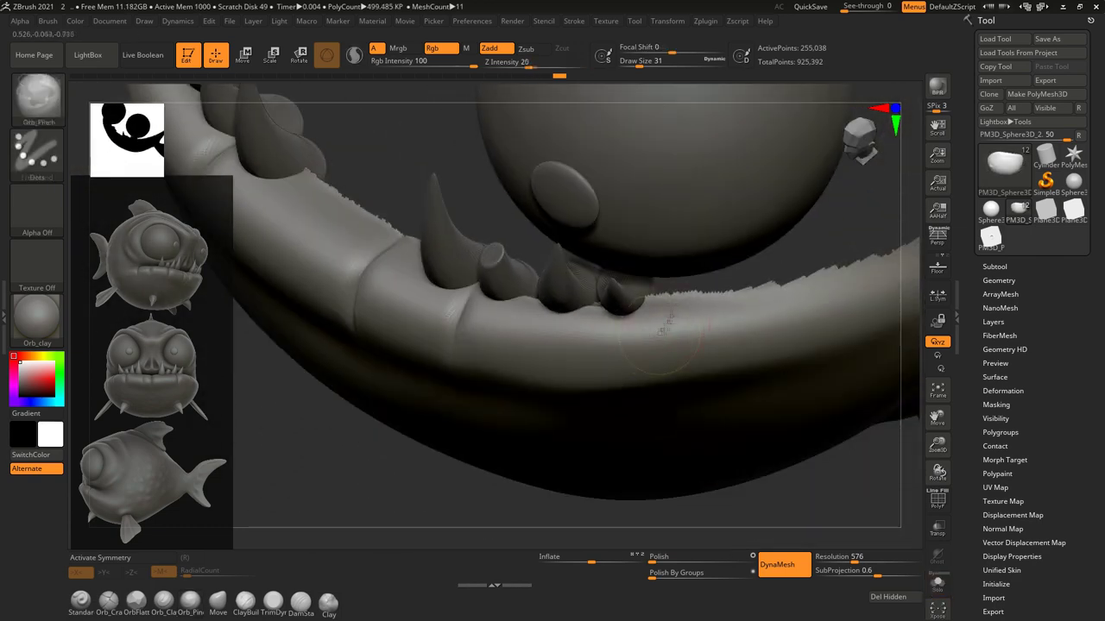
Switch to the DamStandard brush for mouth creases, smoothing them afterwards.
key("b")
key("d")
key("s")
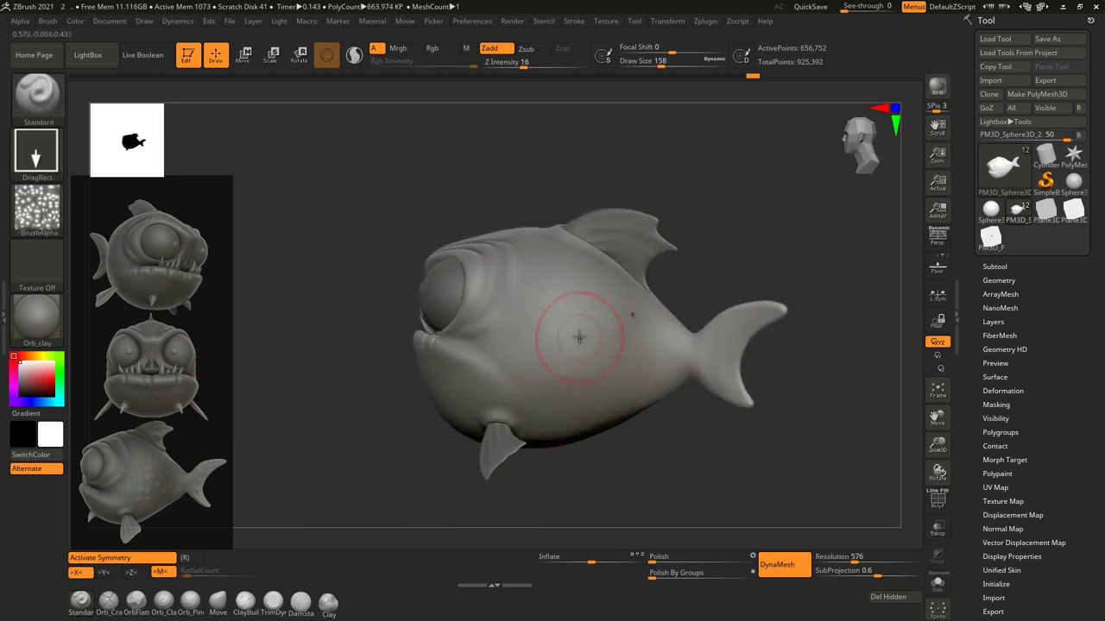
key("shift")
Hide four wedges of the tail fin with a Ctrl+Shift lasso.
mouse_move(610, 392)
left_mouse_down()
mouse_move(546, 359)
mouse_move(537, 320)
left_mouse_up()
key("ctrl+shift")
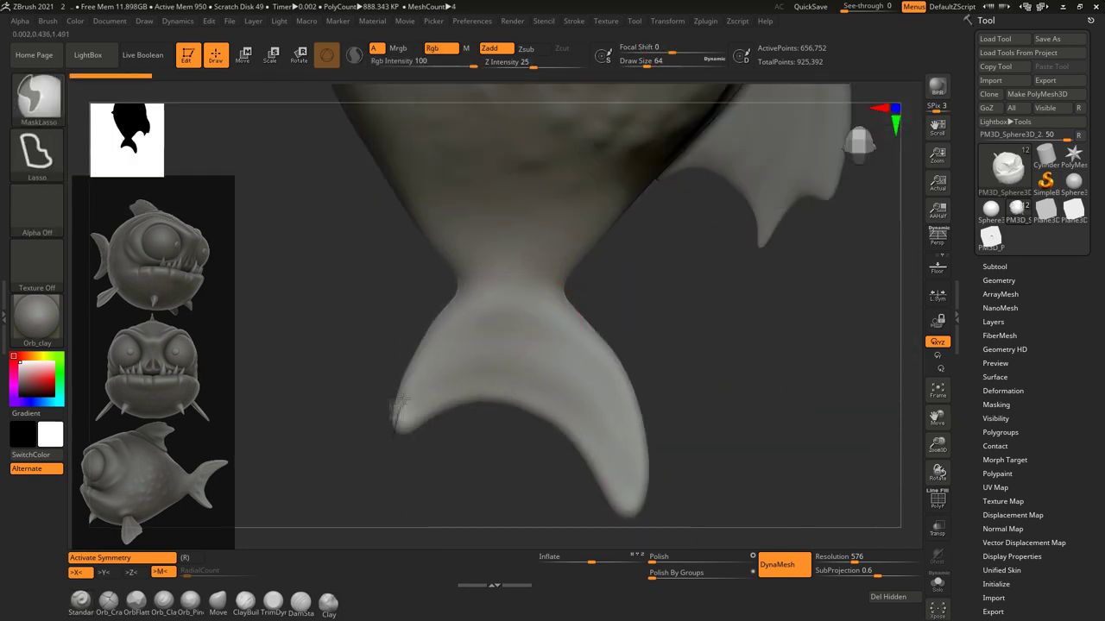
left_click_drag(399, 411, 395, 395, "ctrl+shift")
left_click_drag(494, 321, 456, 373, "ctrl+shift")
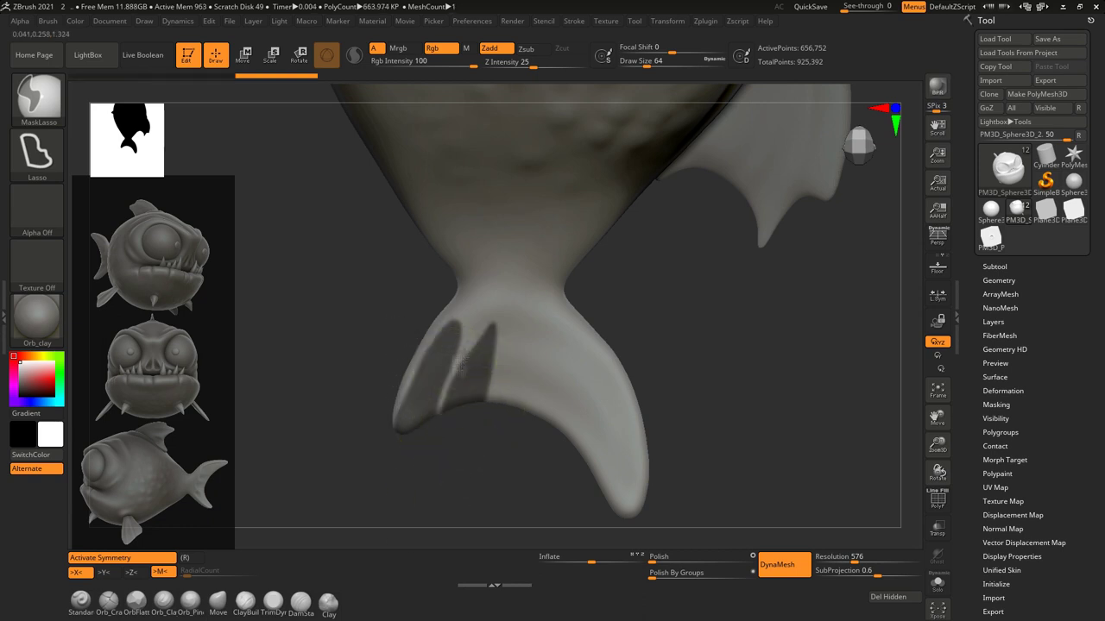
left_click_drag(499, 321, 545, 425, "ctrl+shift")
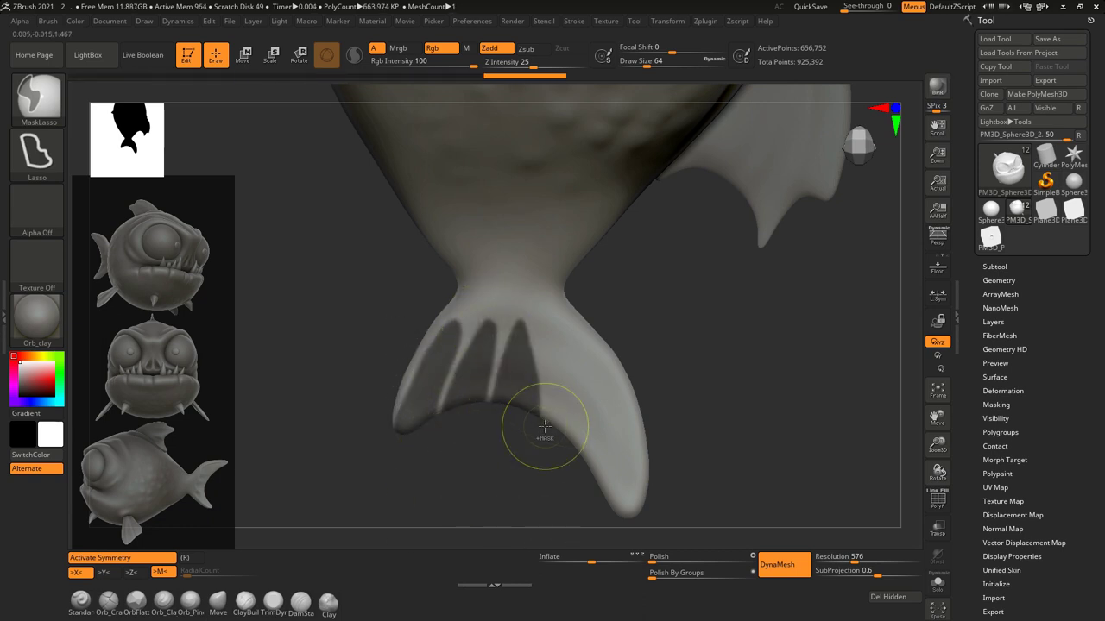
left_click_drag(587, 356, 517, 464, "ctrl+shift")
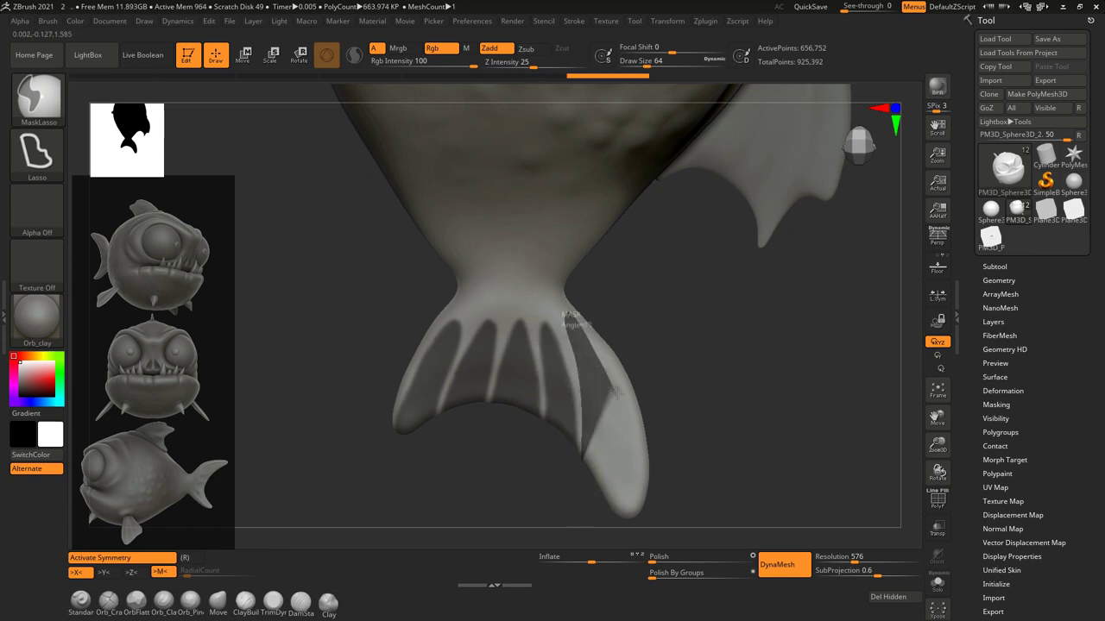
mouse_move(603, 366)
left_mouse_down("ctrl+shift")
mouse_move(639, 371)
mouse_move(604, 423)
mouse_move(538, 446)
mouse_move(685, 396)
left_mouse_up("ctrl+shift")
Frame the fish and invert the mask so the tail membranes are masked.
key("f")
key("f")
left_click(685, 397, "ctrl")
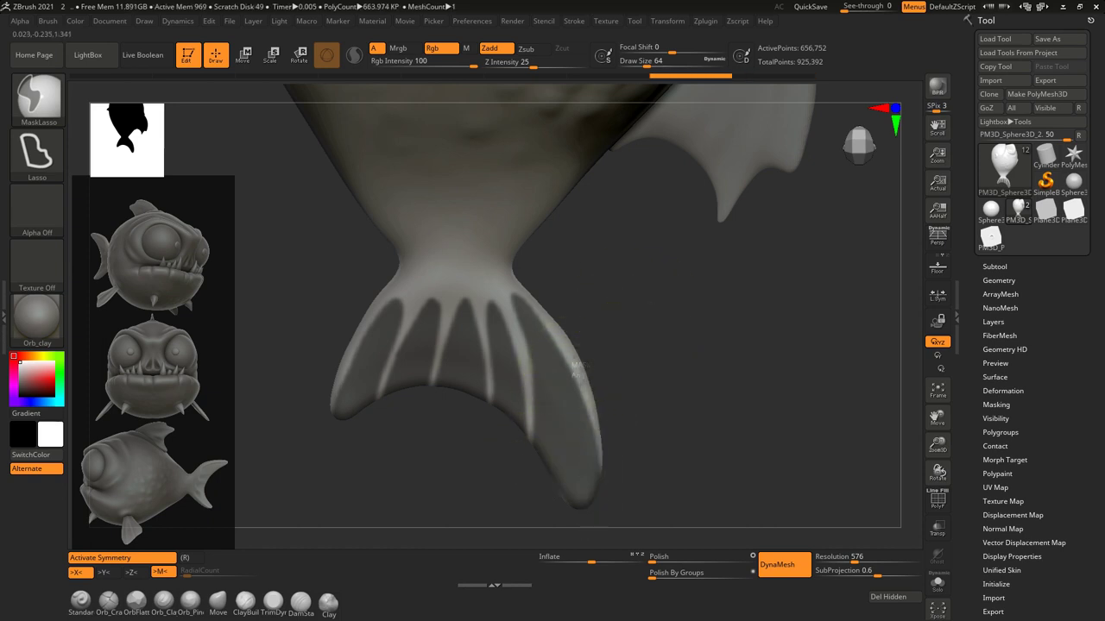
mouse_move(642, 345)
left_mouse_down("alt")
mouse_move(669, 393)
mouse_move(394, 457)
left_mouse_up("alt")
Sink the tail membranes with negative Inflate and smooth the result.
mouse_move(591, 562)
left_mouse_down()
mouse_move(581, 560)
mouse_move(633, 587)
left_mouse_up()
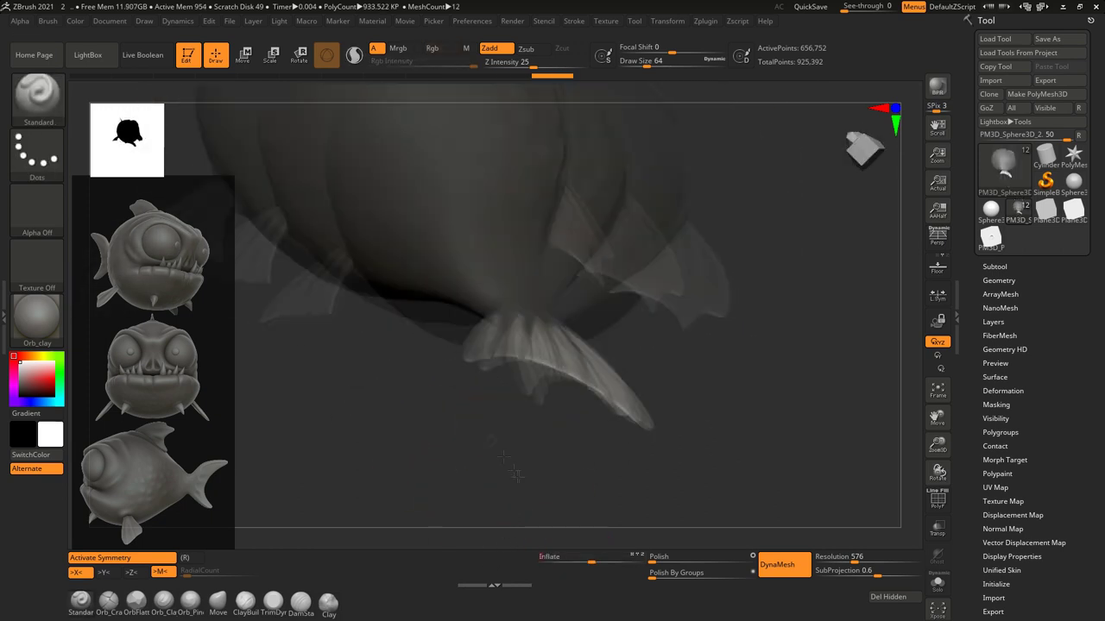
mouse_move(565, 524)
left_mouse_down()
mouse_move(518, 457)
mouse_move(449, 444)
left_mouse_up()
left_click(52, 22)
left_click(83, 112)
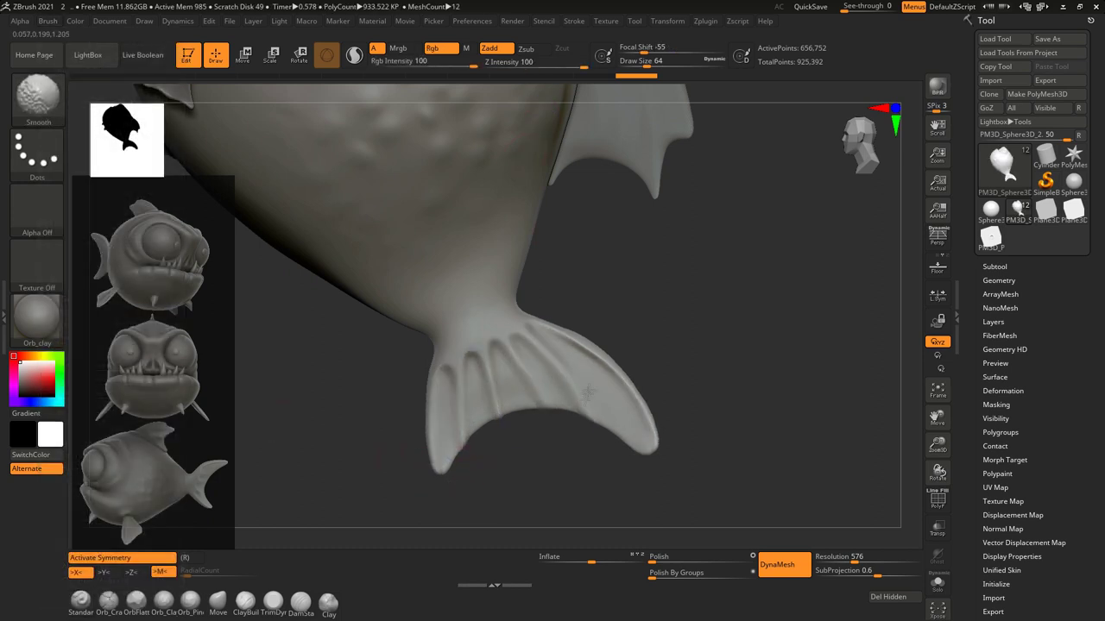
key("f")
left_click_drag(662, 462, 584, 345, "alt")
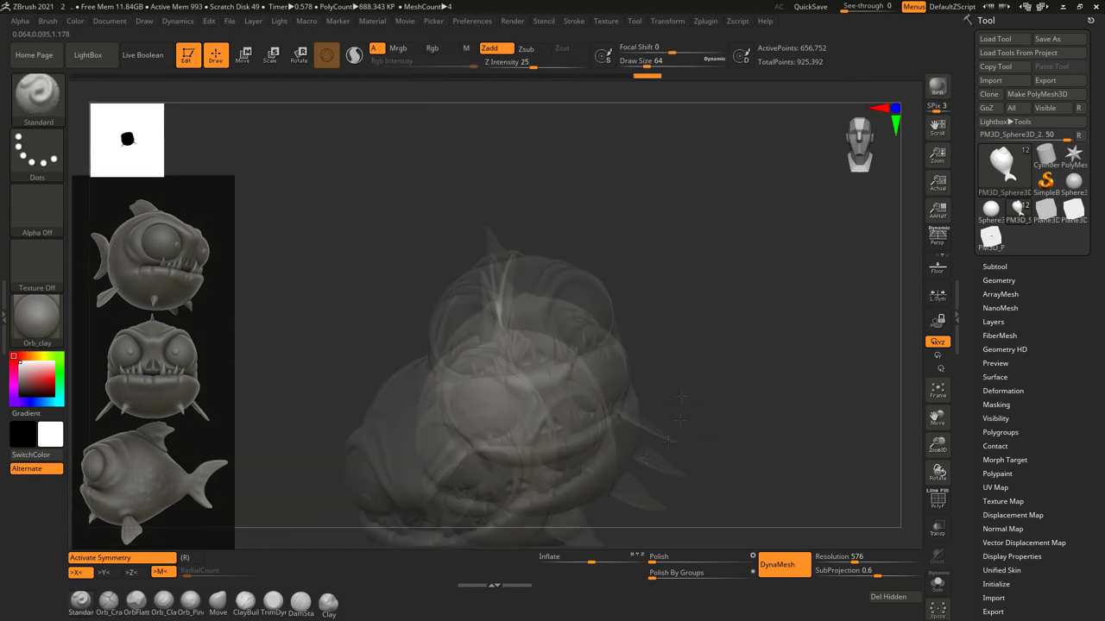
Reshape the dorsal fin's lower edge and tip with Move.
left_click_drag(441, 520, 602, 457)
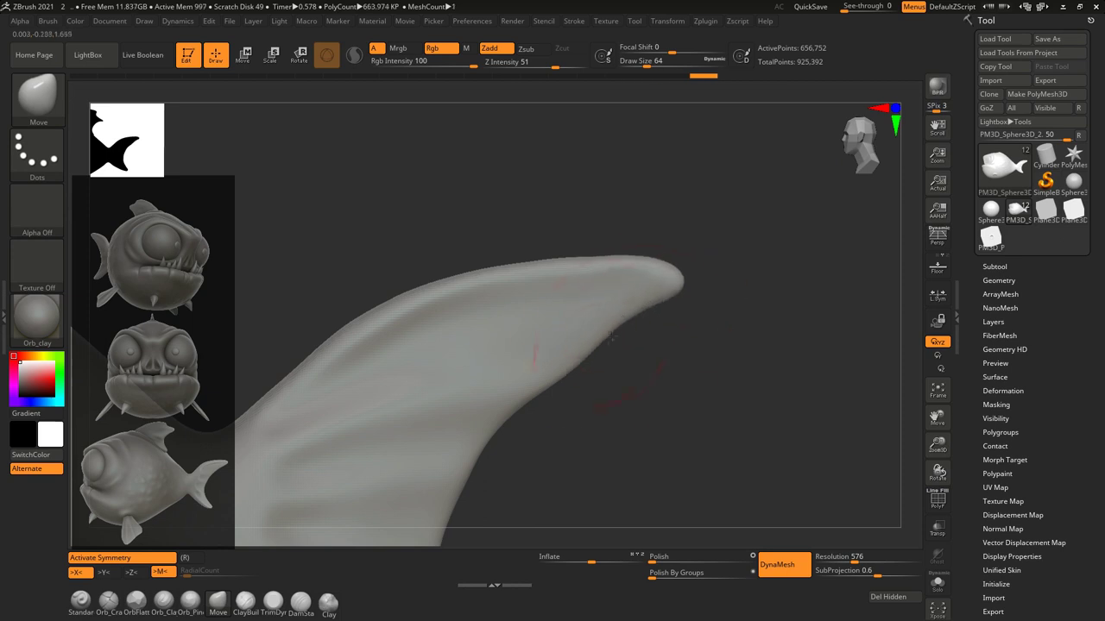
left_click_drag(518, 397, 520, 396)
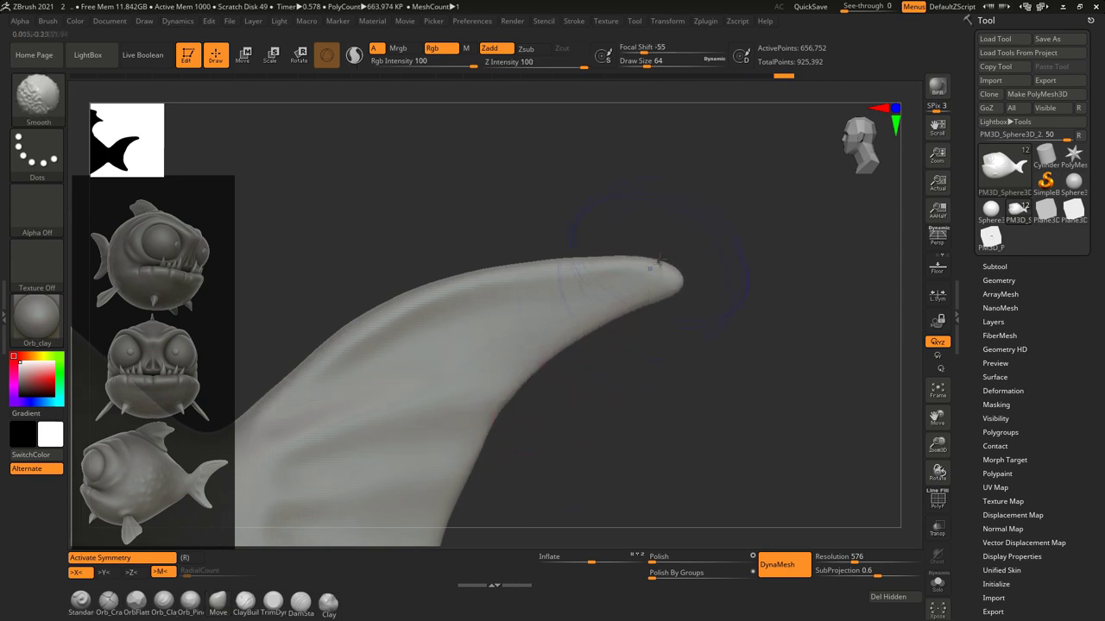
left_click_drag(474, 462, 550, 428)
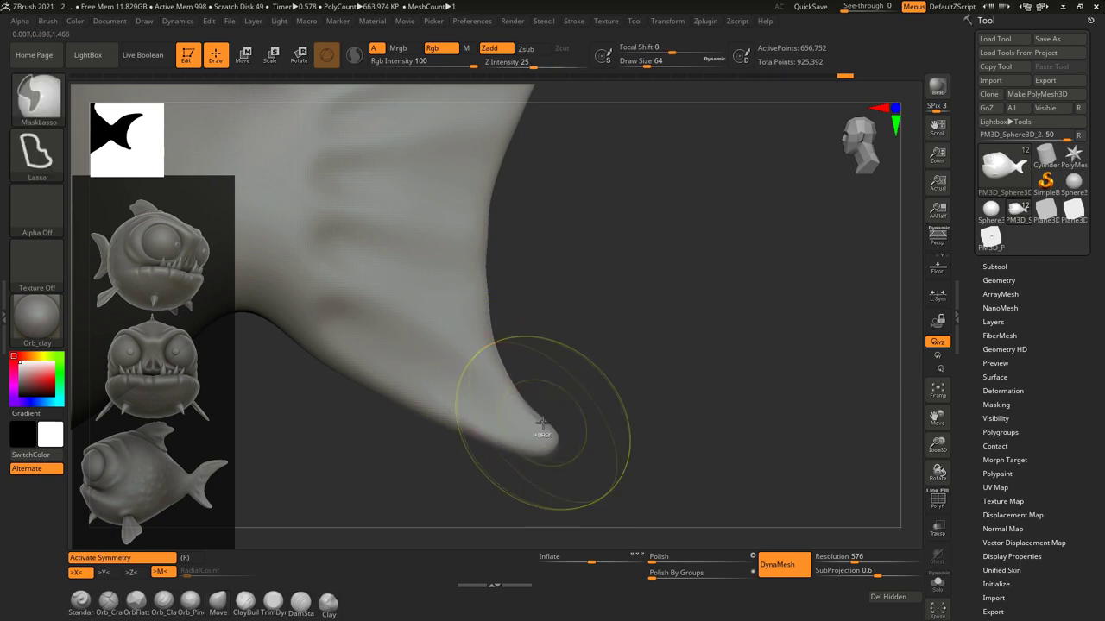
left_click_drag(542, 423, 516, 417)
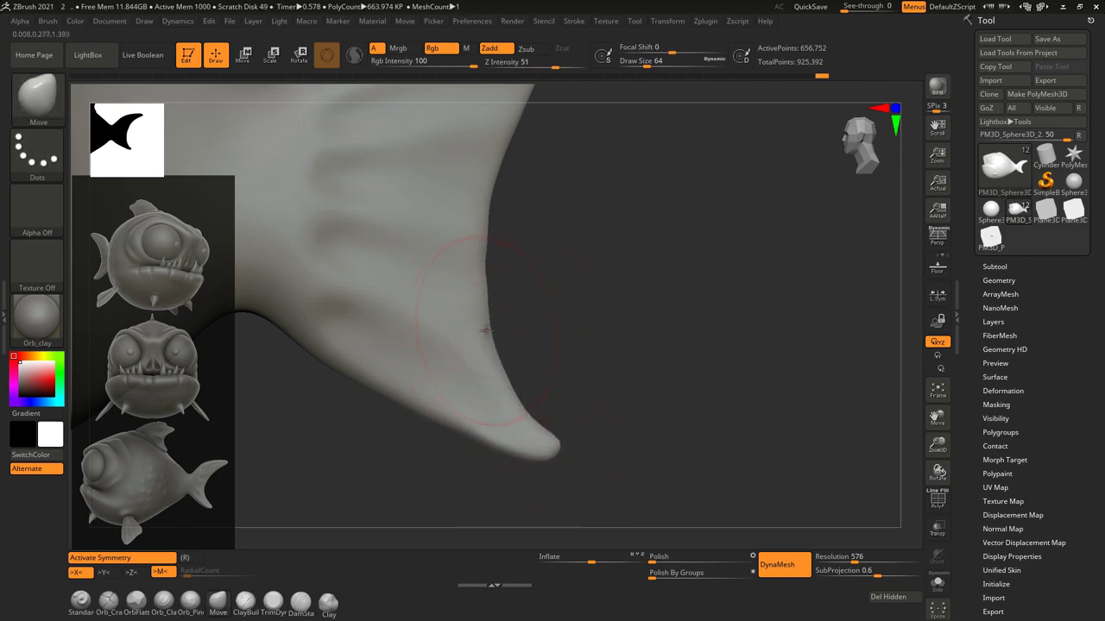
left_click_drag(486, 328, 604, 173)
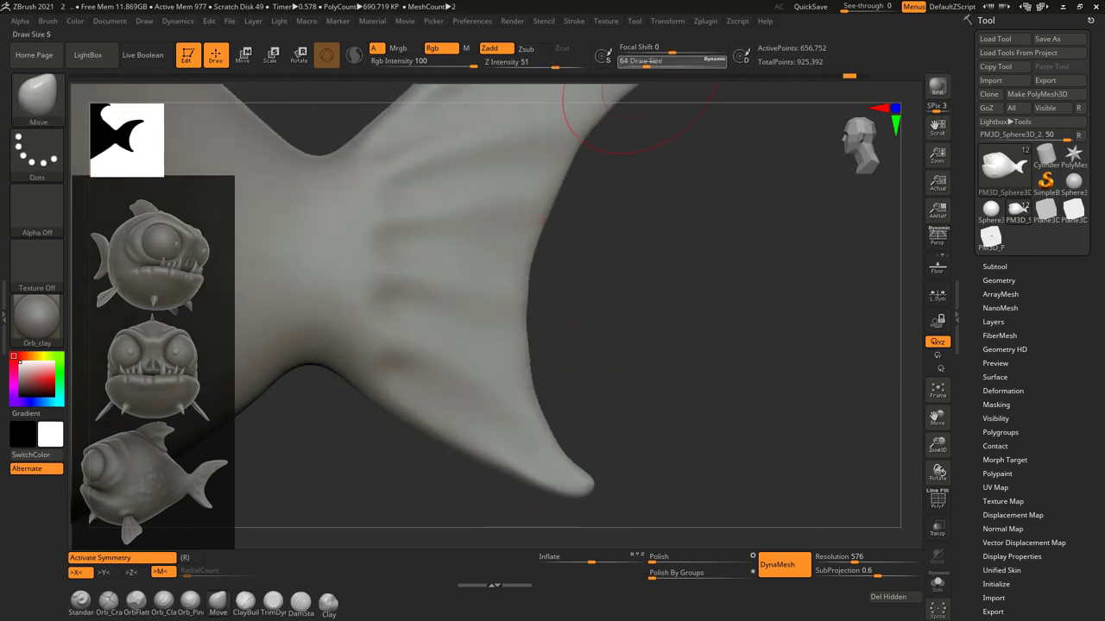
Undo the last six fin edits and bring up the Subtool list.
key("ctrl+z")
key("ctrl+z")
key("ctrl+z")
key("ctrl+z")
key("ctrl+z")
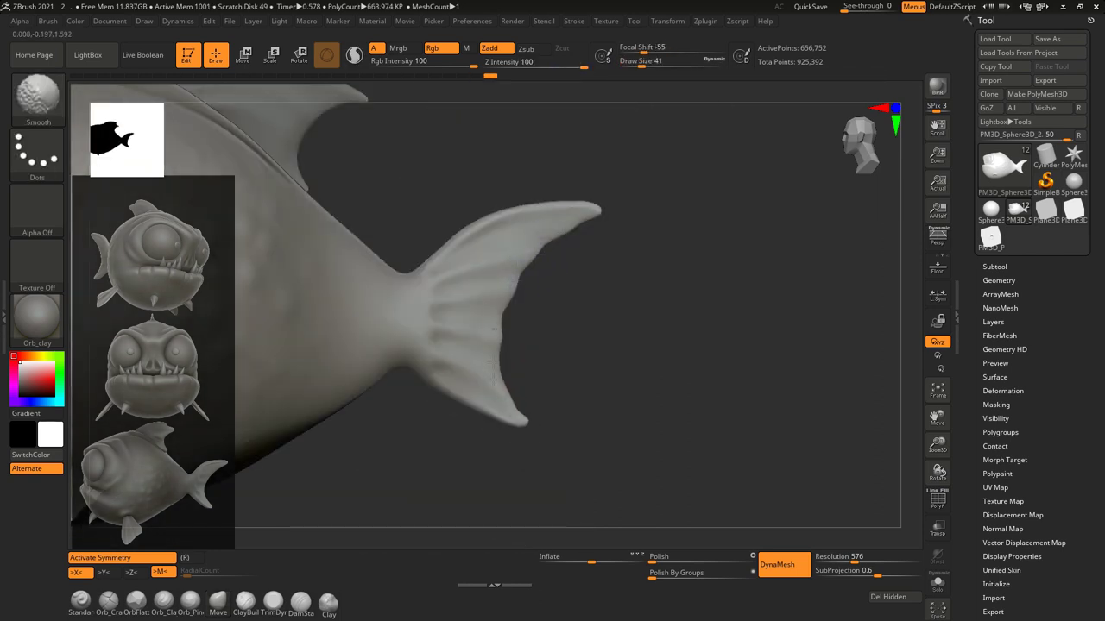
key("ctrl+z")
key("ctrl+z")
key("ctrl+z")
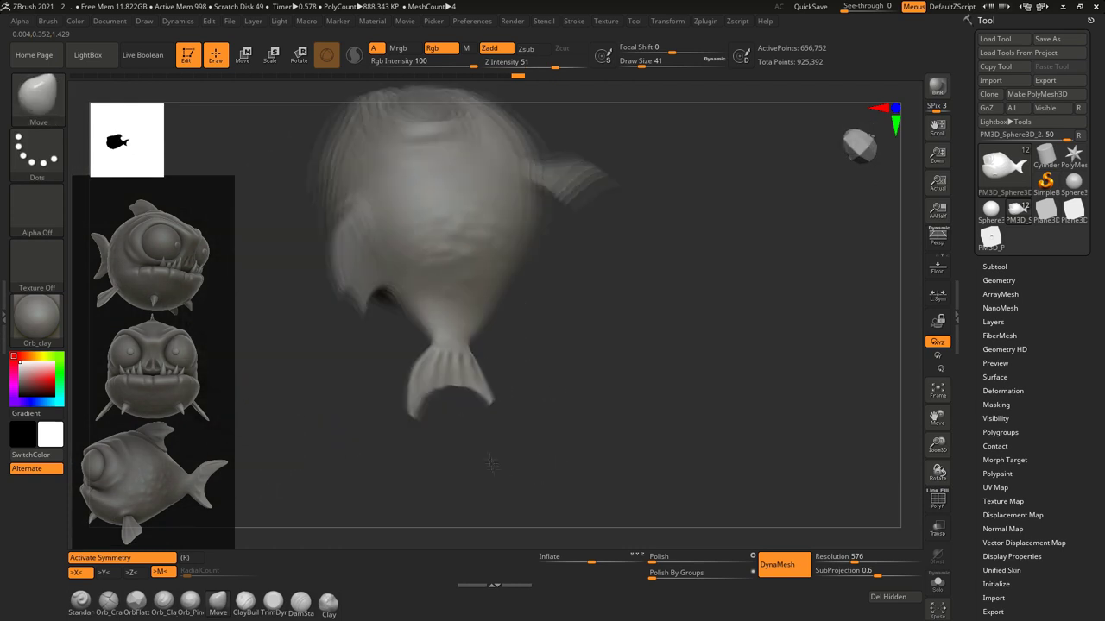
key("ctrl+z")
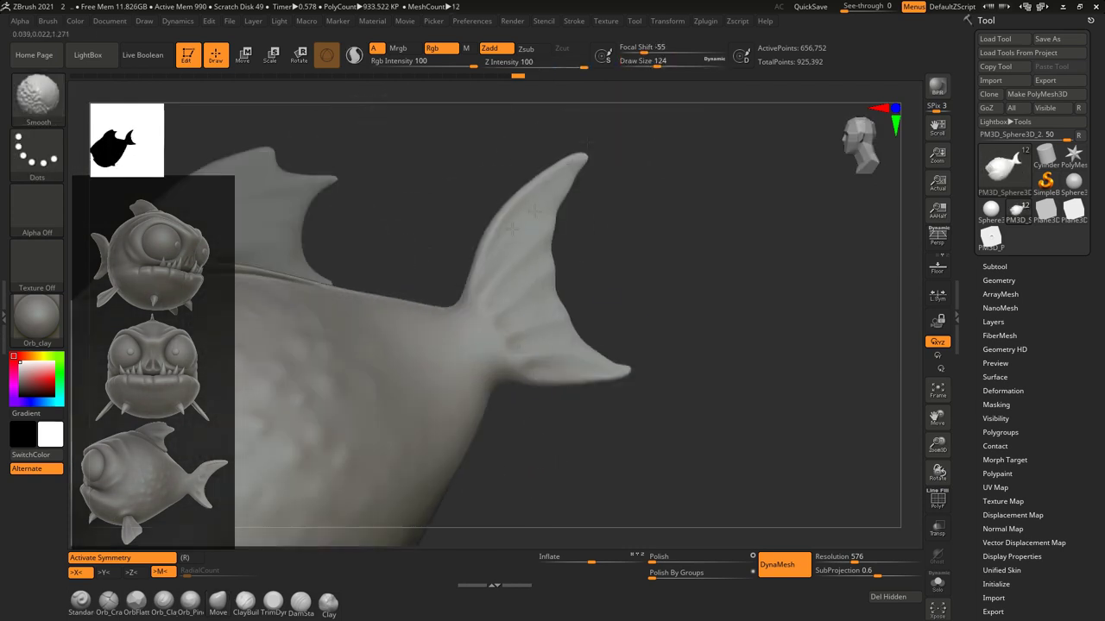
key("ctrl+z")
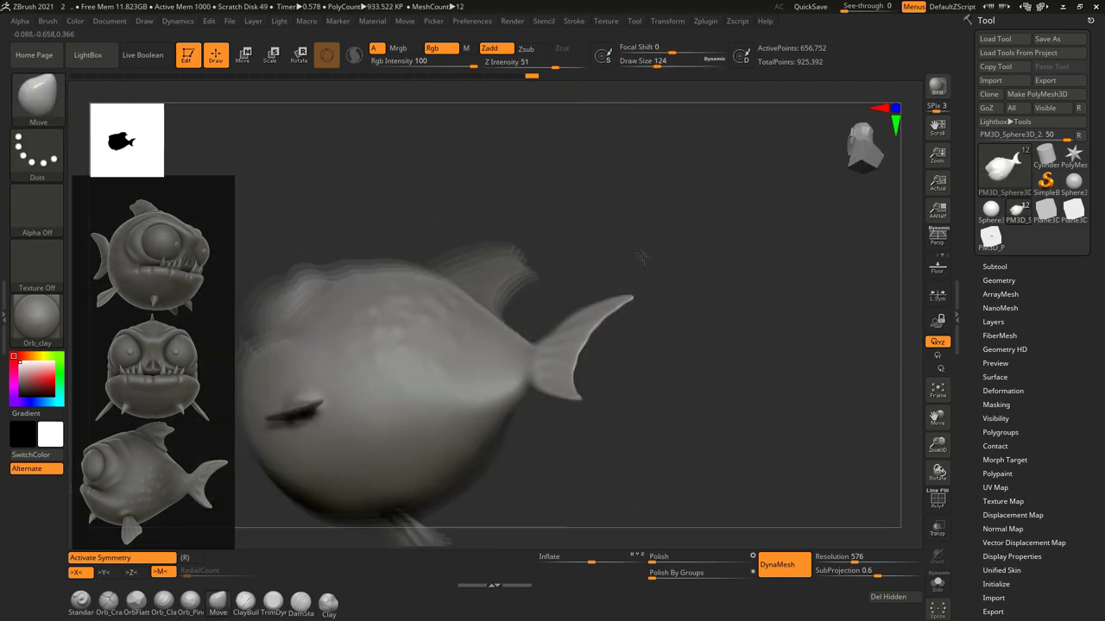
key("ctrl+z")
key("ctrl+z")
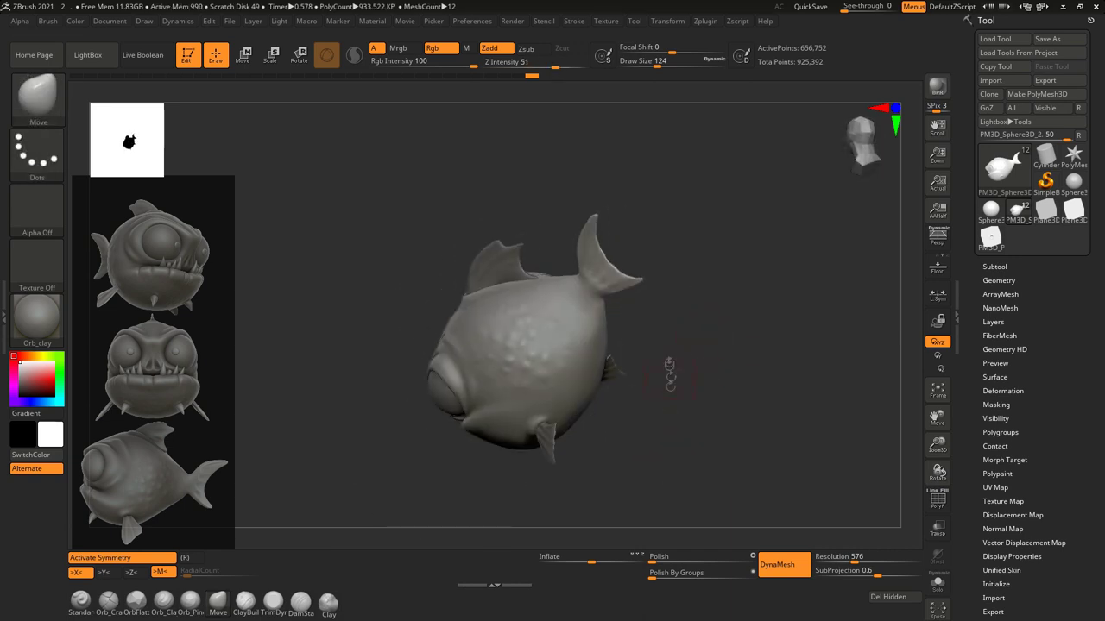
key("ctrl+z")
left_click(994, 267)
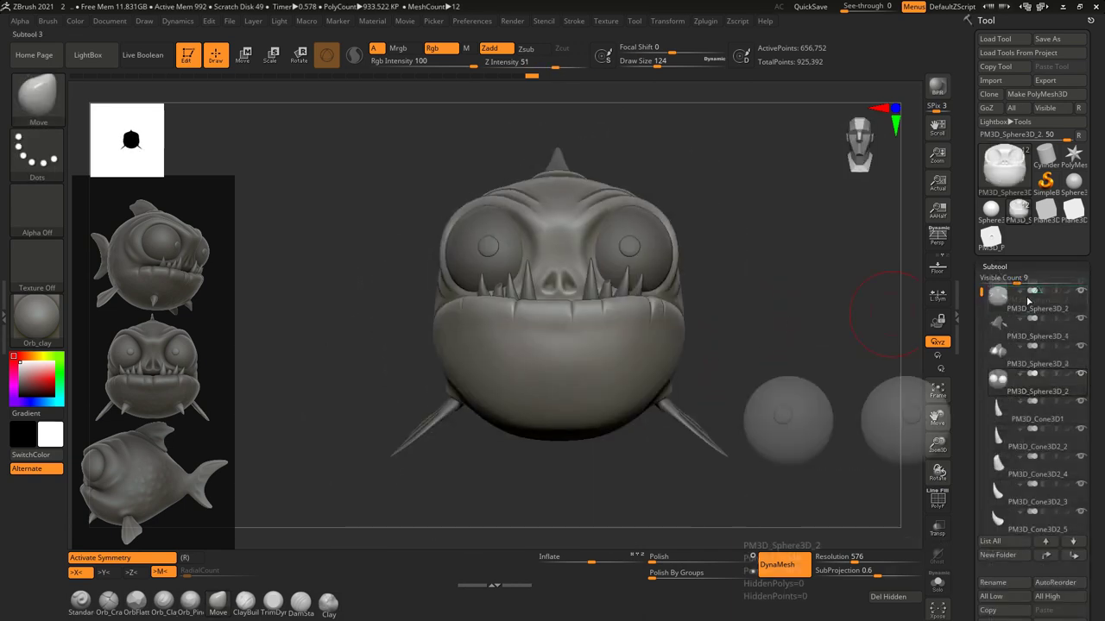
Merge the PM3D_Sphere3D_3 body into a single polygroup.
key("ctrl+z")
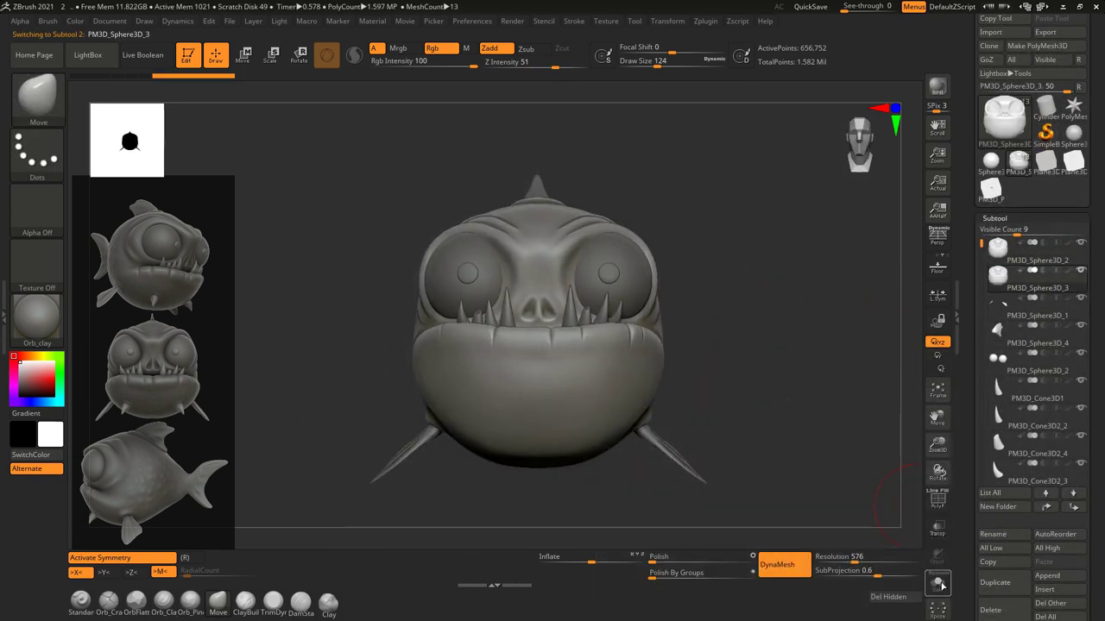
left_click(937, 499)
left_click(994, 218)
left_click(999, 149)
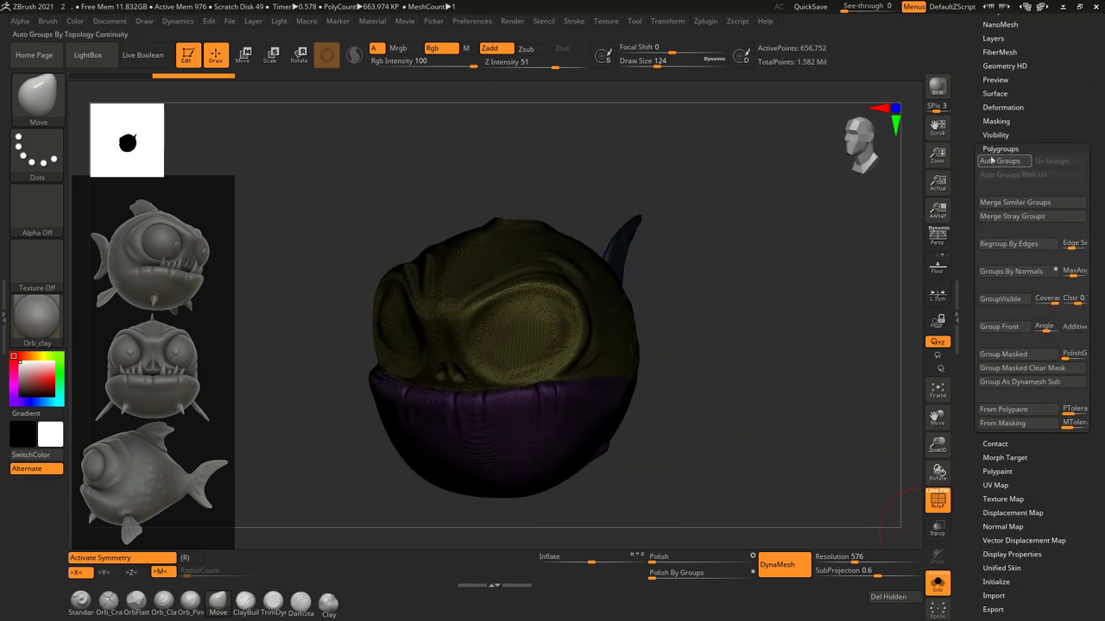
left_click(994, 162)
key("f")
ZRemesh the body with Target Polygons set to about 29.88.
left_click(998, 132)
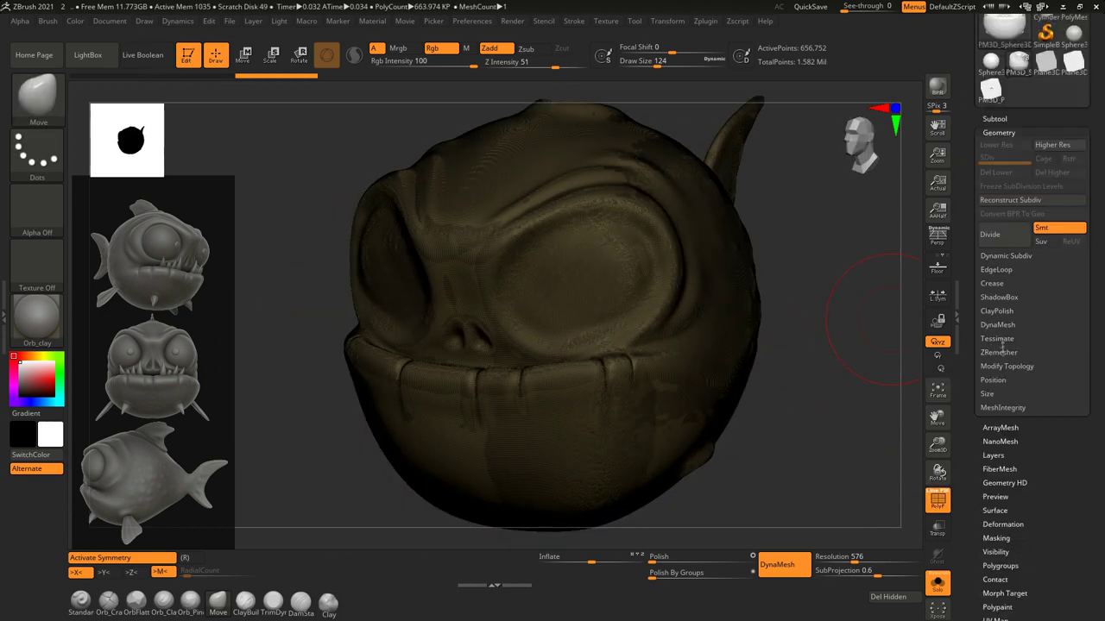
left_click_drag(1040, 449, 773, 417)
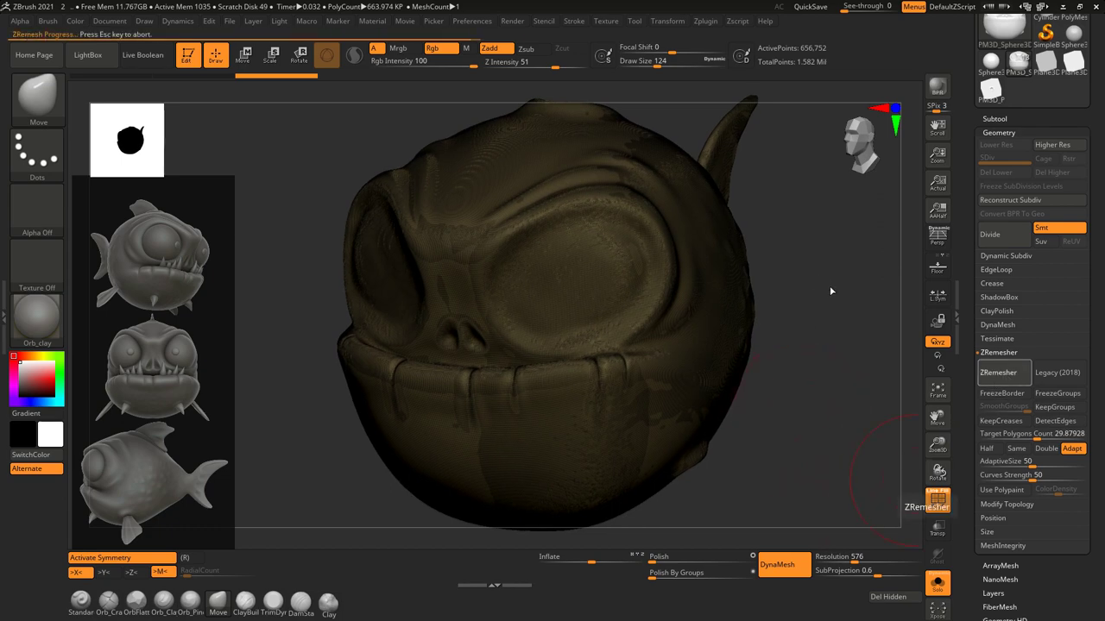
left_click_drag(828, 284, 830, 398)
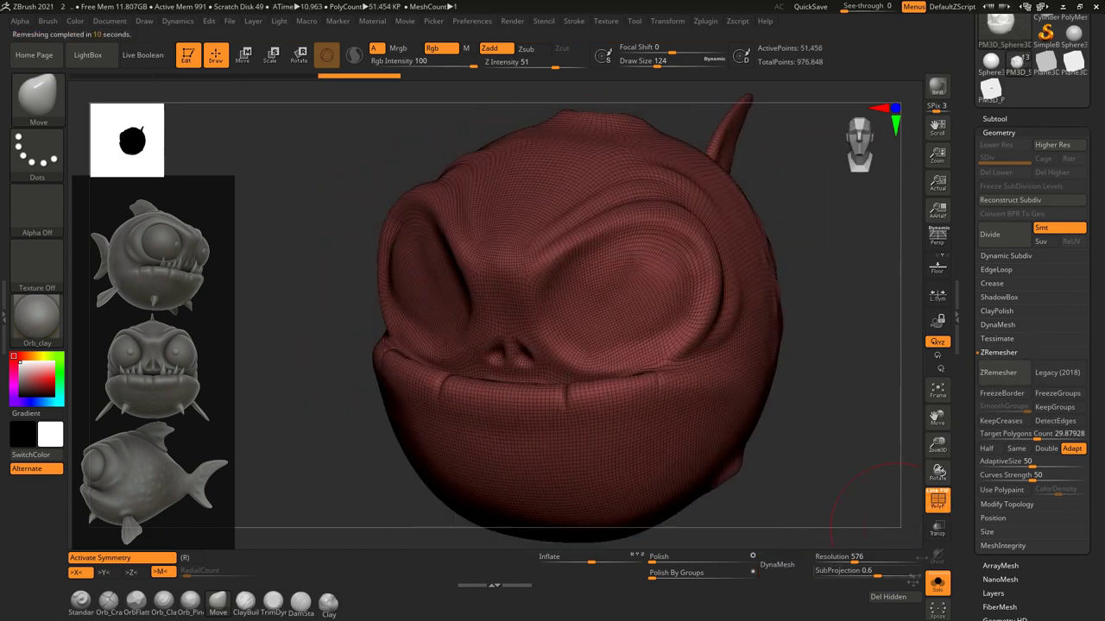
key("shift+f")
Subdivide the remeshed body and run ProjectAll to restore the sculpted details.
key("space")
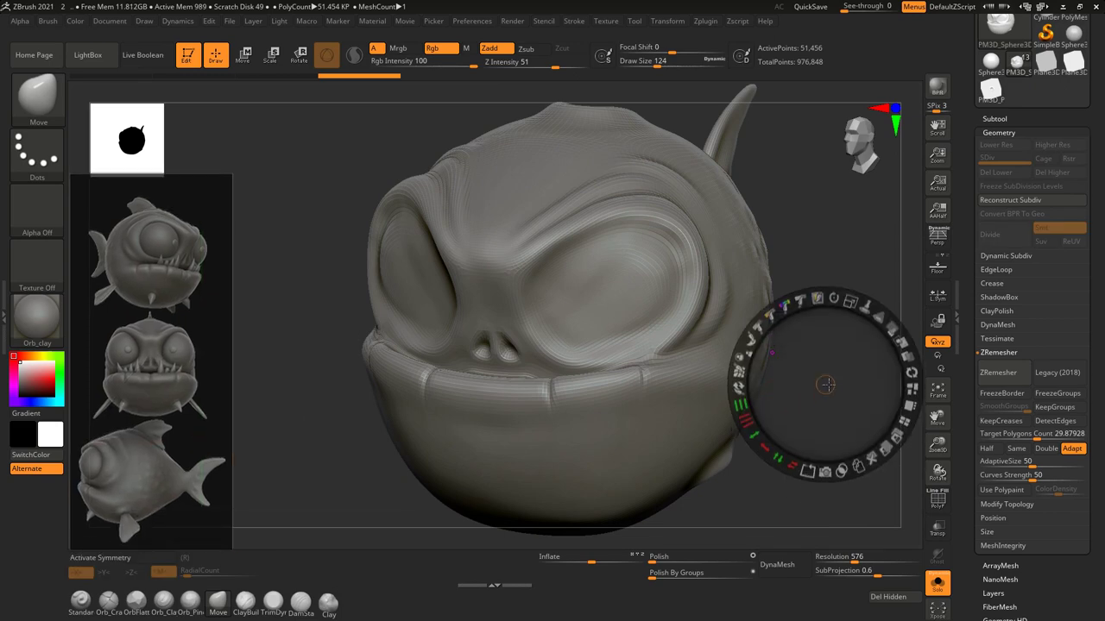
left_click(906, 358)
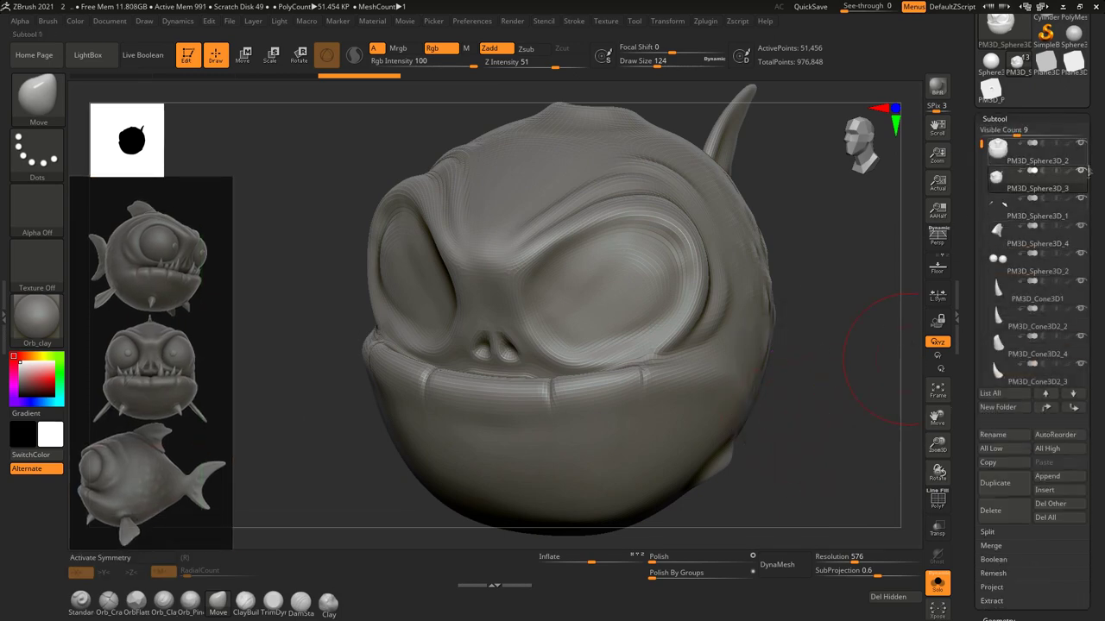
left_click_drag(863, 362, 889, 462)
left_click(991, 587)
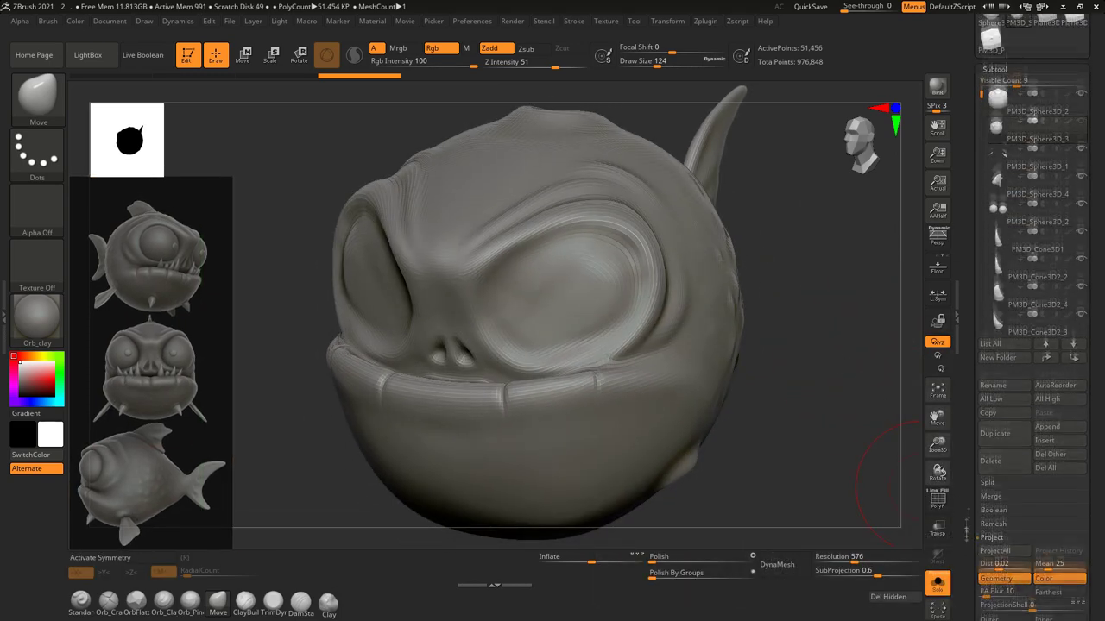
key("ctrl+d")
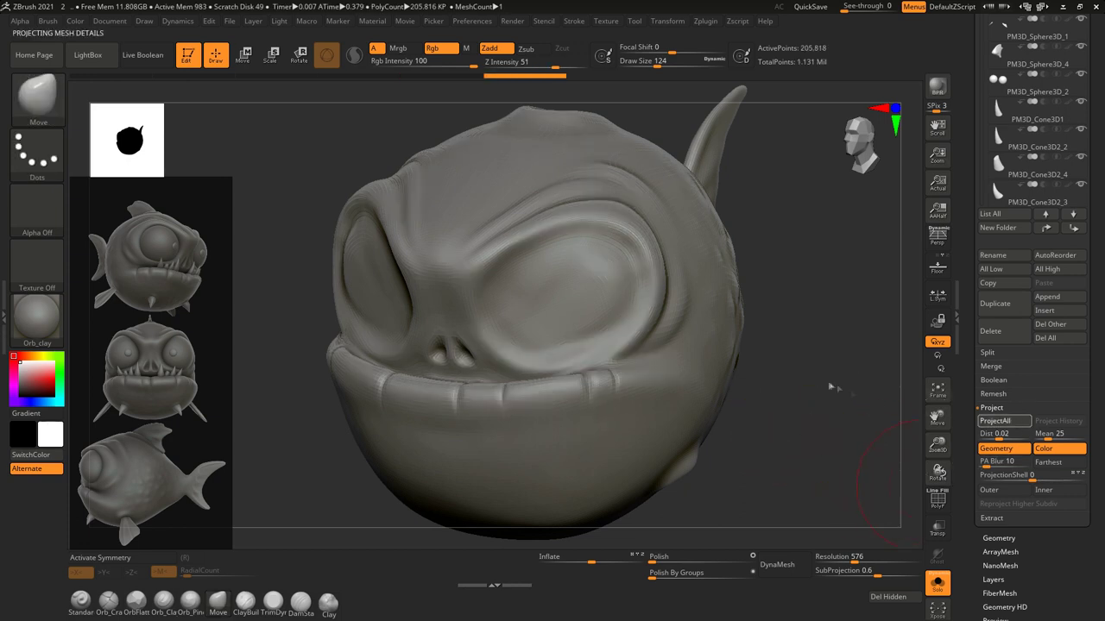
key("s")
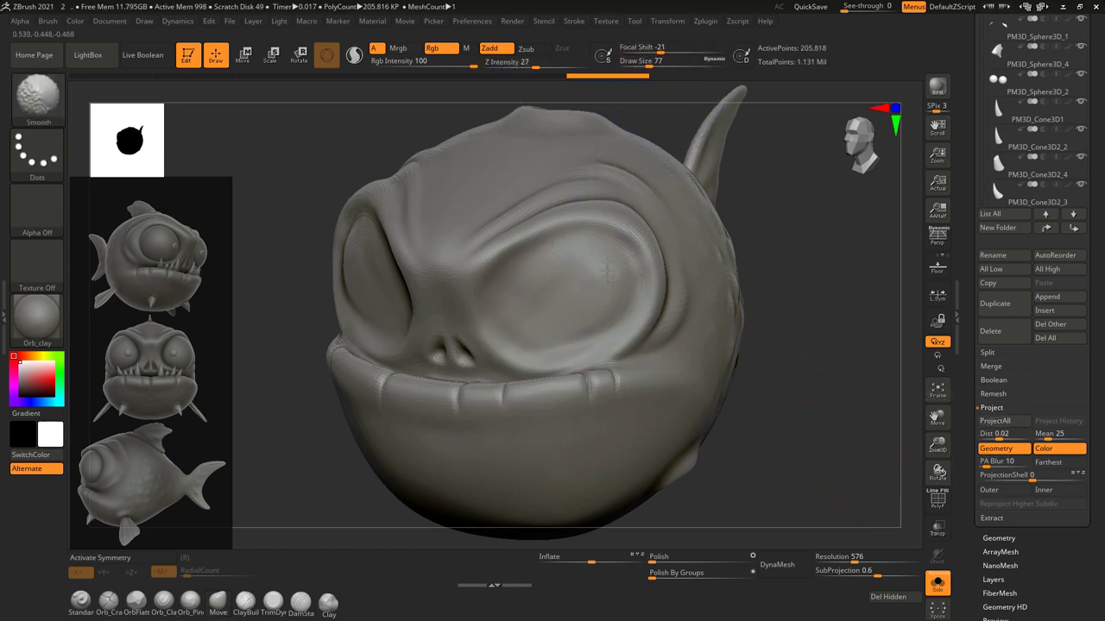
Inspect the projected detail and new topology around the eye, head and whole fish.
left_click_drag(820, 386, 810, 365)
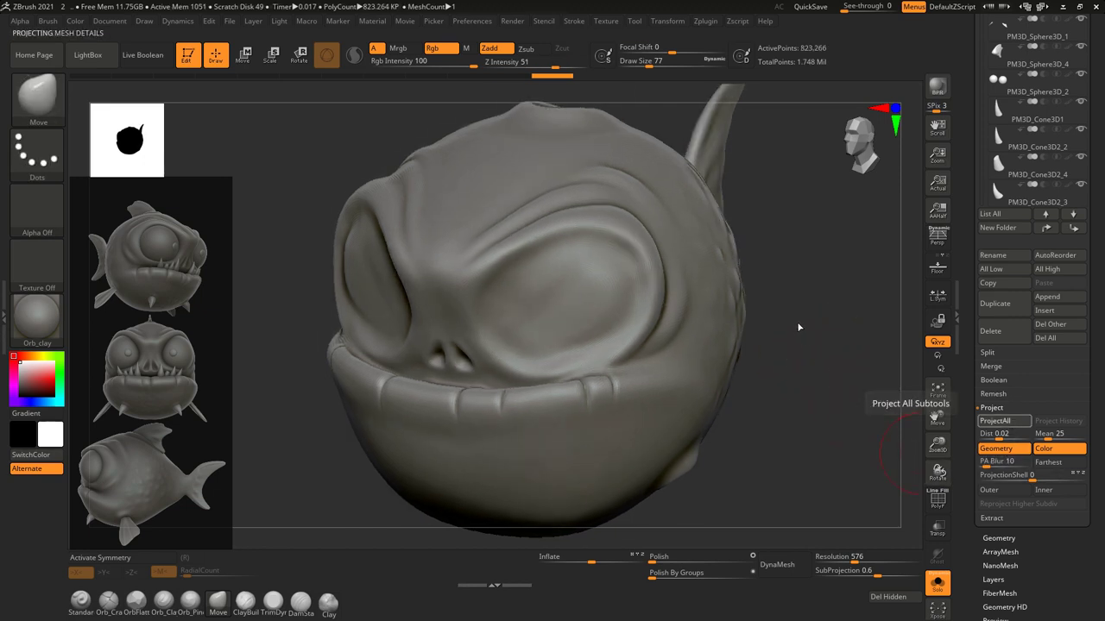
mouse_move(797, 320)
left_mouse_down("alt")
mouse_move(593, 260)
mouse_move(552, 276)
left_mouse_up("alt")
key("shift")
right_click_drag(553, 276, 487, 292)
mouse_move(516, 350)
right_mouse_down("alt")
mouse_move(561, 328)
mouse_move(453, 280)
mouse_move(516, 339)
mouse_move(518, 285)
right_mouse_up("alt")
key("shift+f")
mouse_move(282, 227)
right_mouse_down("alt")
mouse_move(518, 285)
mouse_move(710, 419)
right_mouse_up("alt")
key("shift+f")
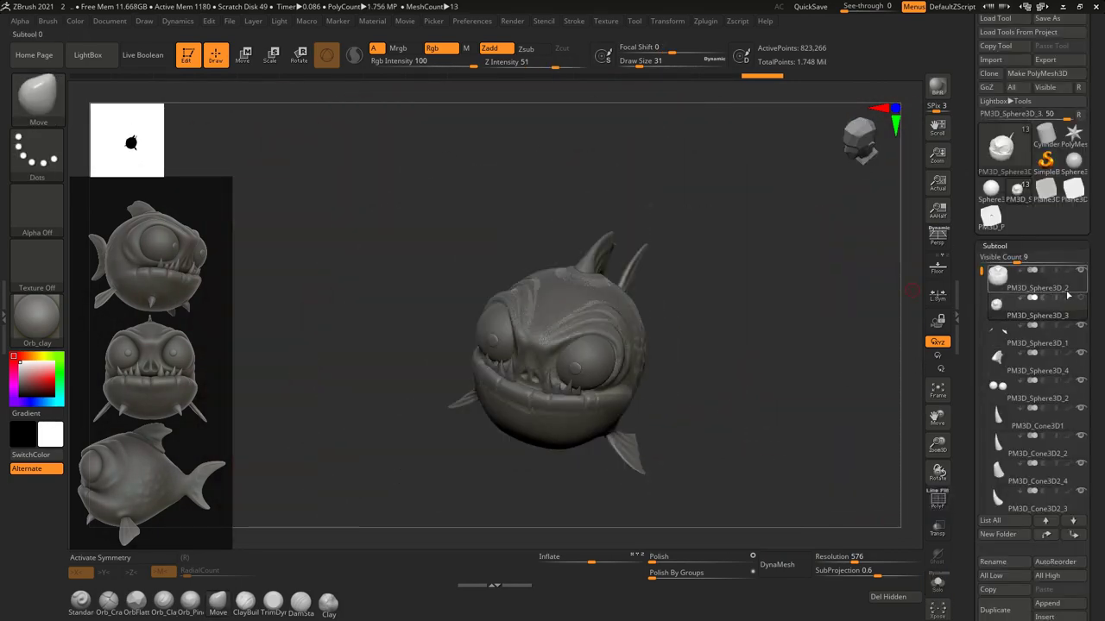
Select the PM3D_Sphere3D_2 subtool and bring up the Append mesh list.
left_click(1029, 306)
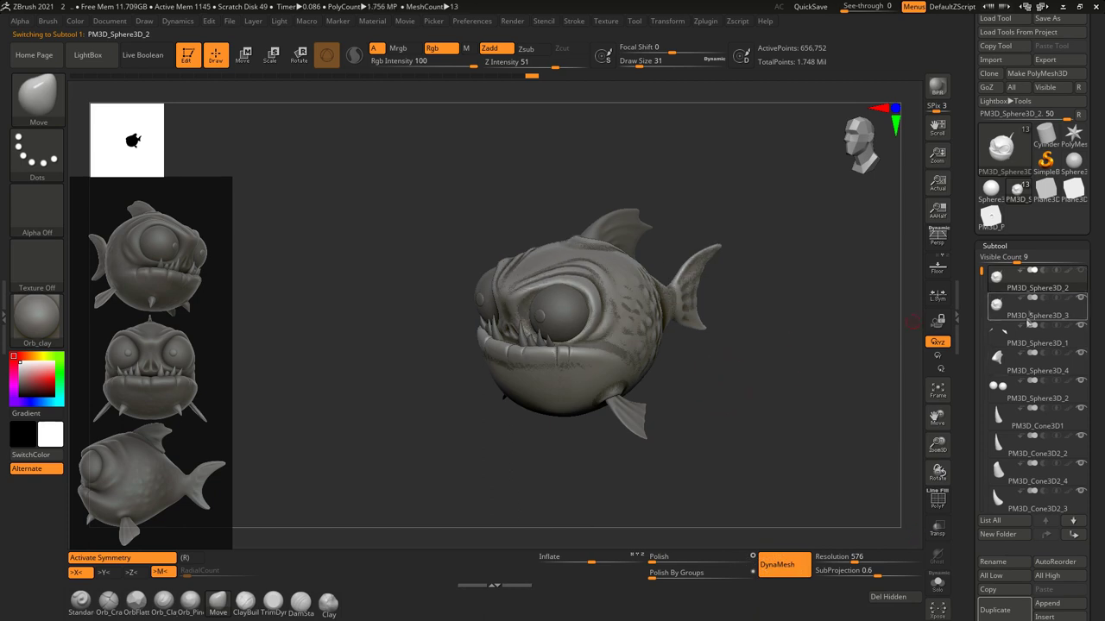
mouse_move(612, 468)
right_mouse_down()
mouse_move(727, 420)
mouse_move(653, 424)
mouse_move(710, 394)
right_mouse_up()
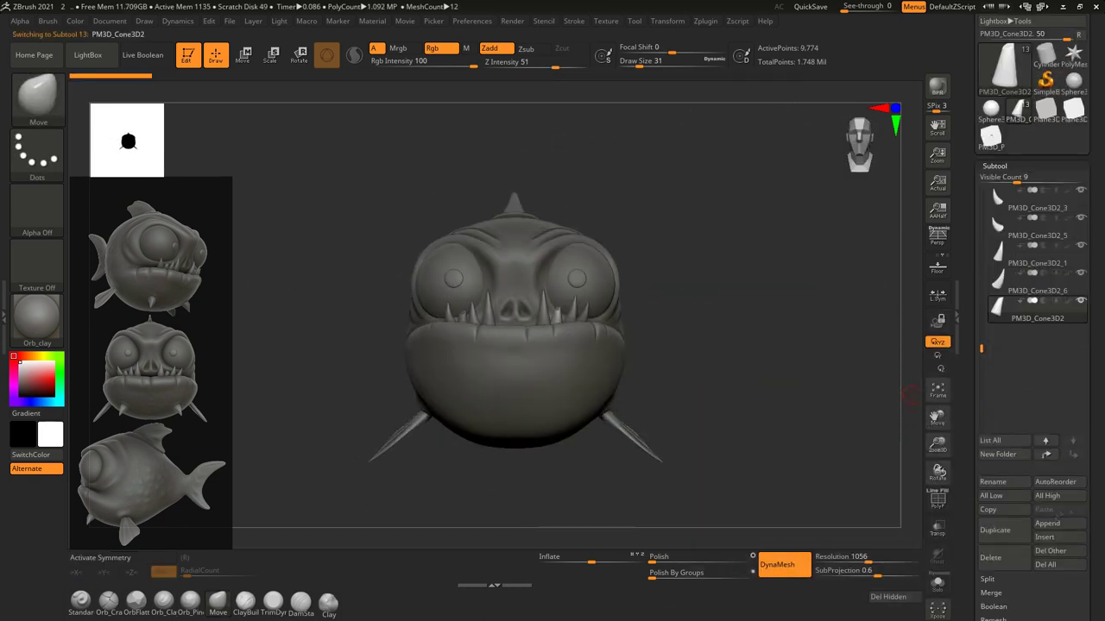
left_click(1047, 523)
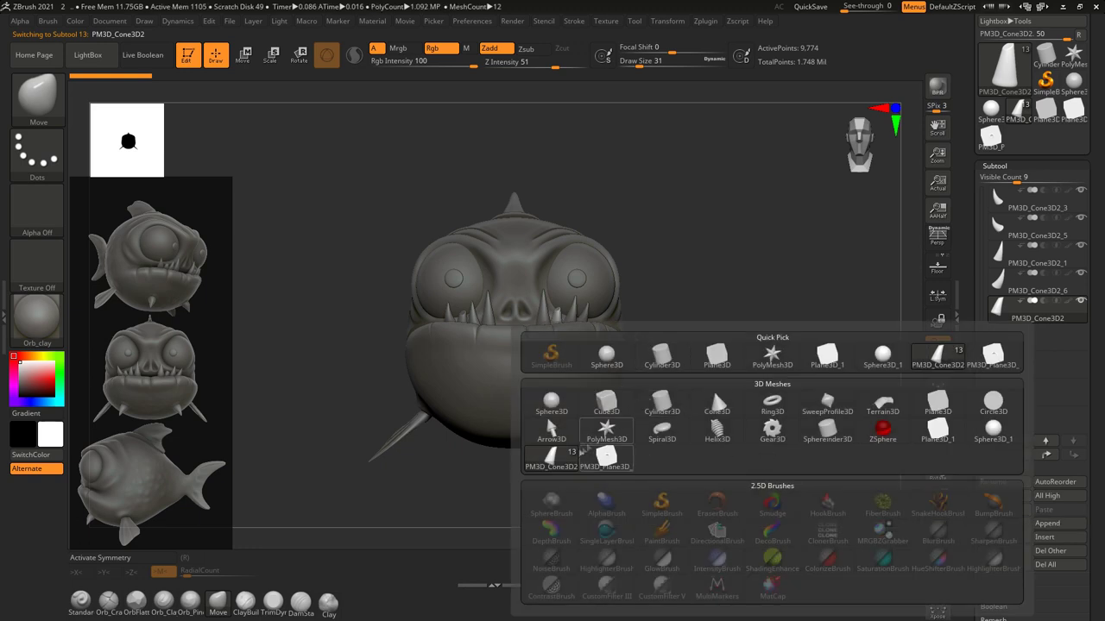
Append a Sphere3D and shrink and stretch it into an egg below the head.
left_click(607, 432)
key("w")
left_click_drag(483, 302, 715, 320)
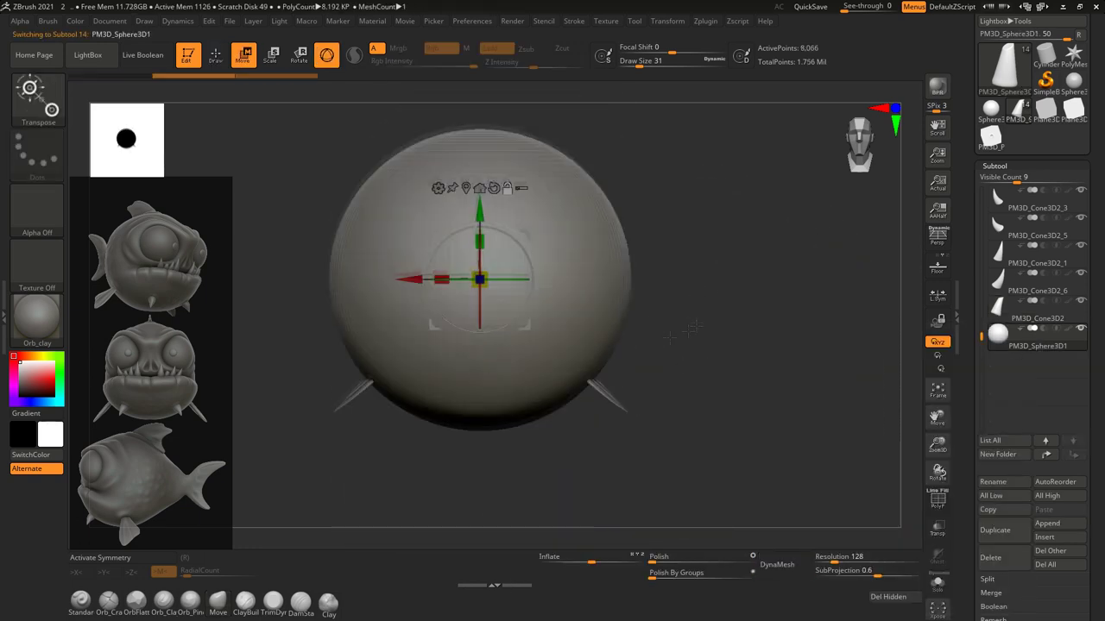
mouse_move(520, 293)
left_mouse_down()
mouse_move(521, 390)
mouse_move(484, 419)
left_mouse_up()
left_click_drag(520, 370, 520, 315)
key("q")
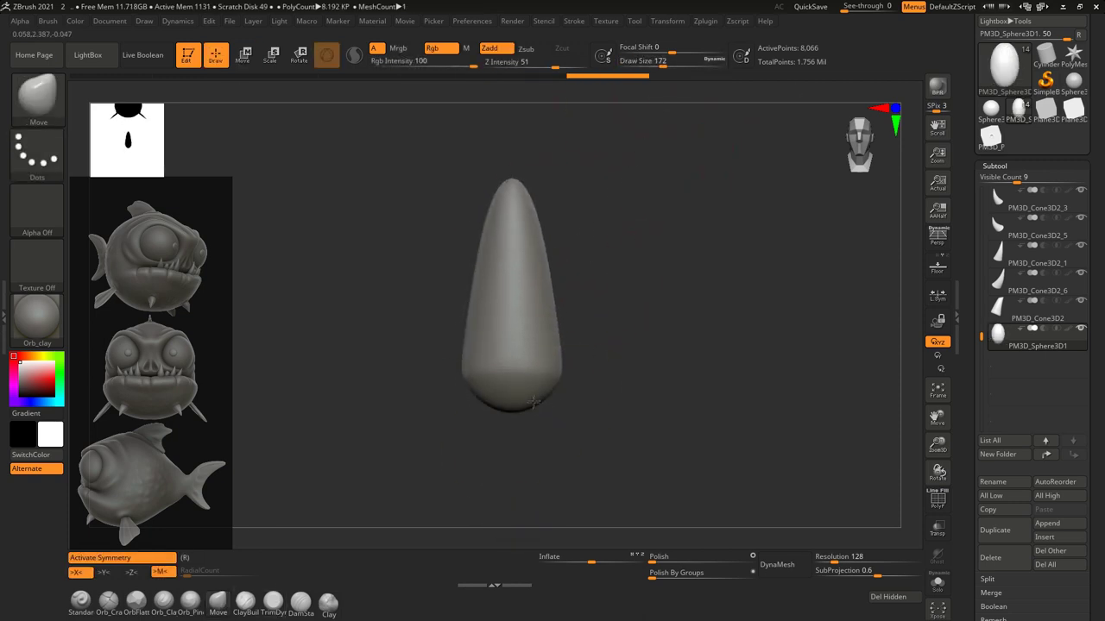
DynaMesh the egg at resolution 56 and smooth it into a cone.
left_click_drag(841, 556, 827, 556)
left_click(776, 564)
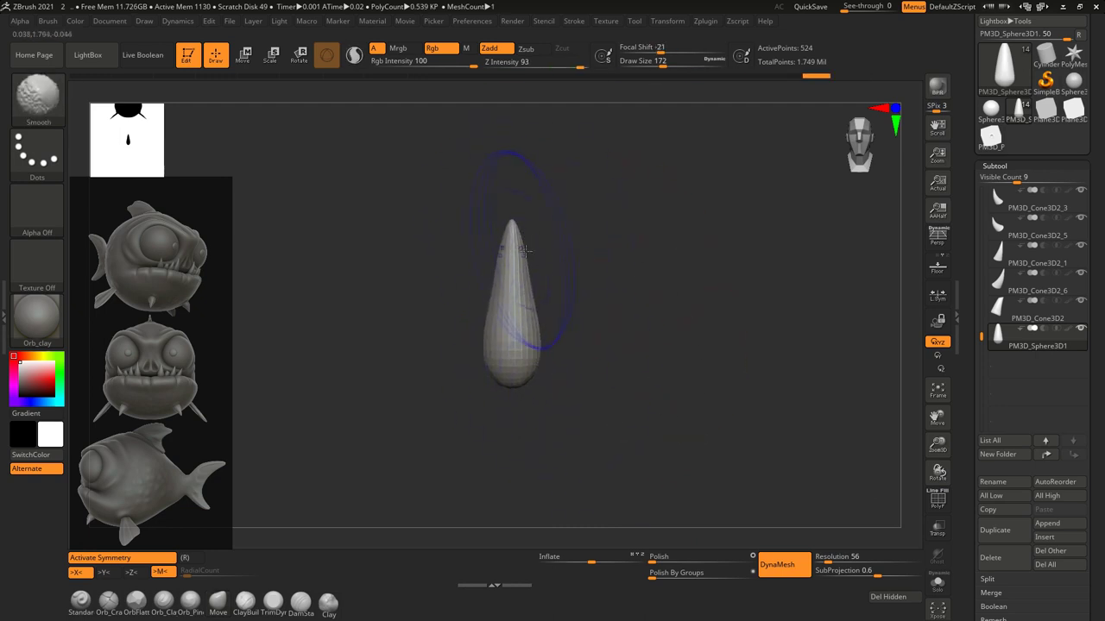
key("shift")
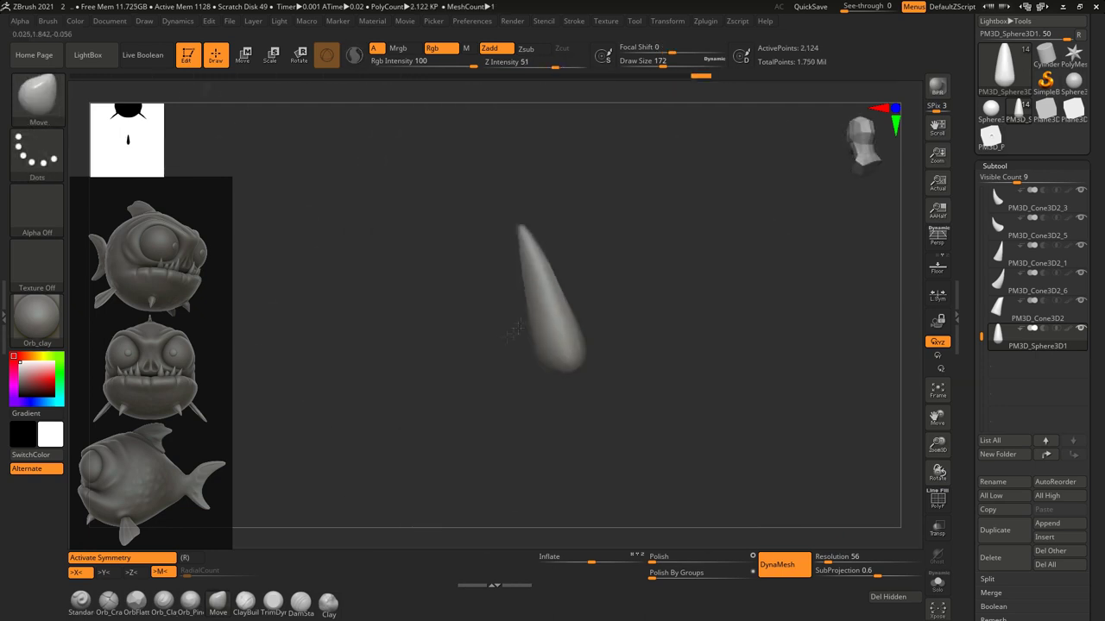
key("b")
key("Escape")
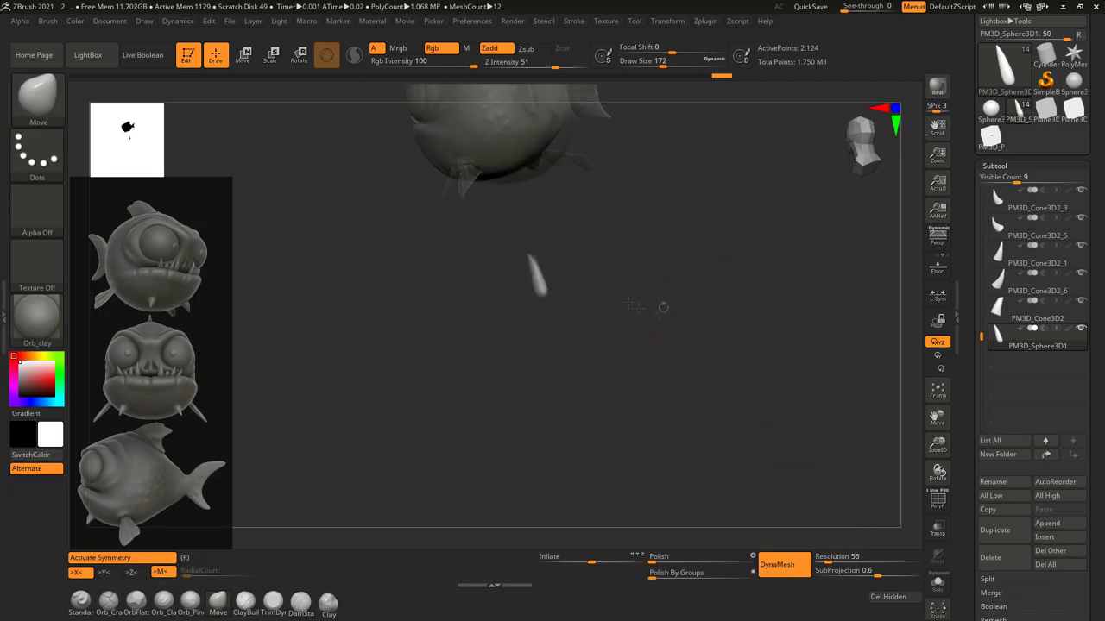
Position the cone spike while checking it from side and underside views.
key("w")
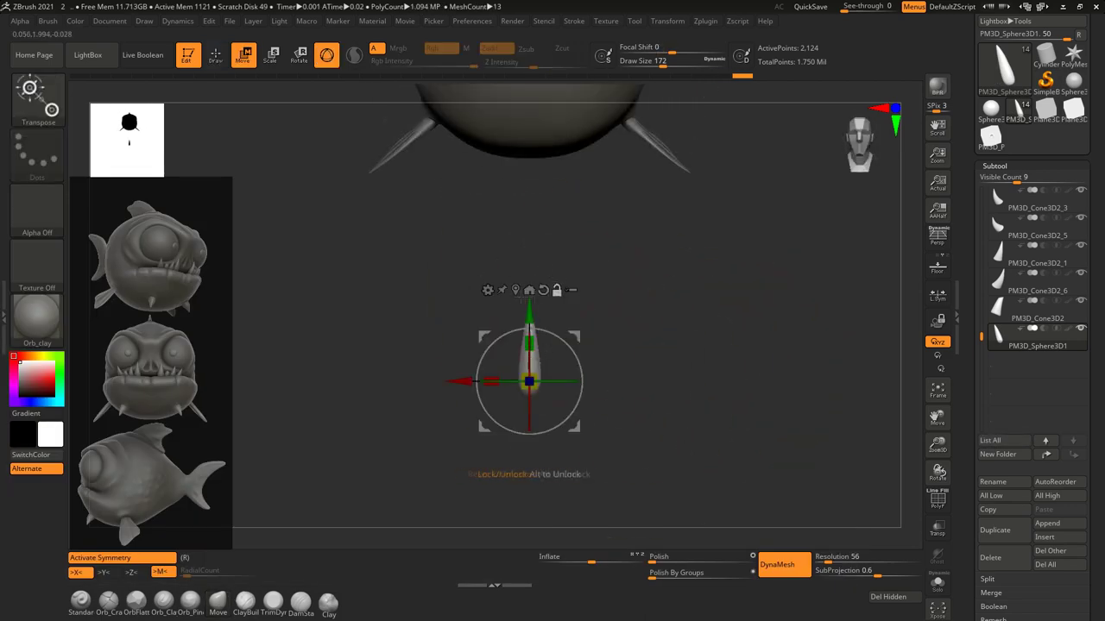
left_click_drag(552, 406, 526, 333)
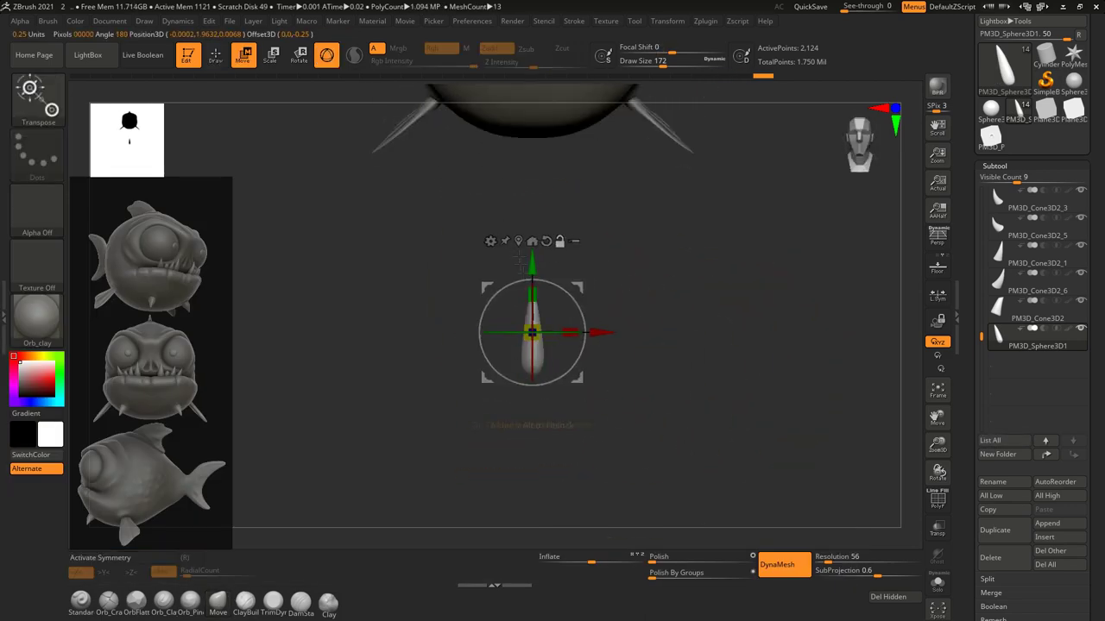
left_click_drag(528, 478, 492, 352)
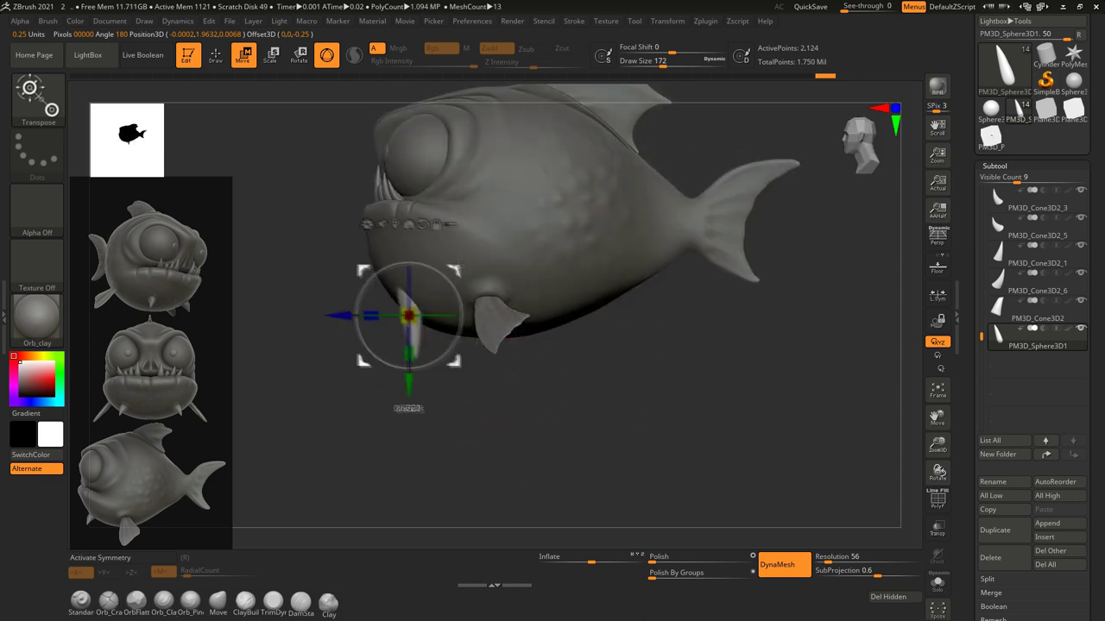
mouse_move(489, 350)
left_mouse_down()
mouse_move(513, 391)
mouse_move(524, 326)
left_mouse_up()
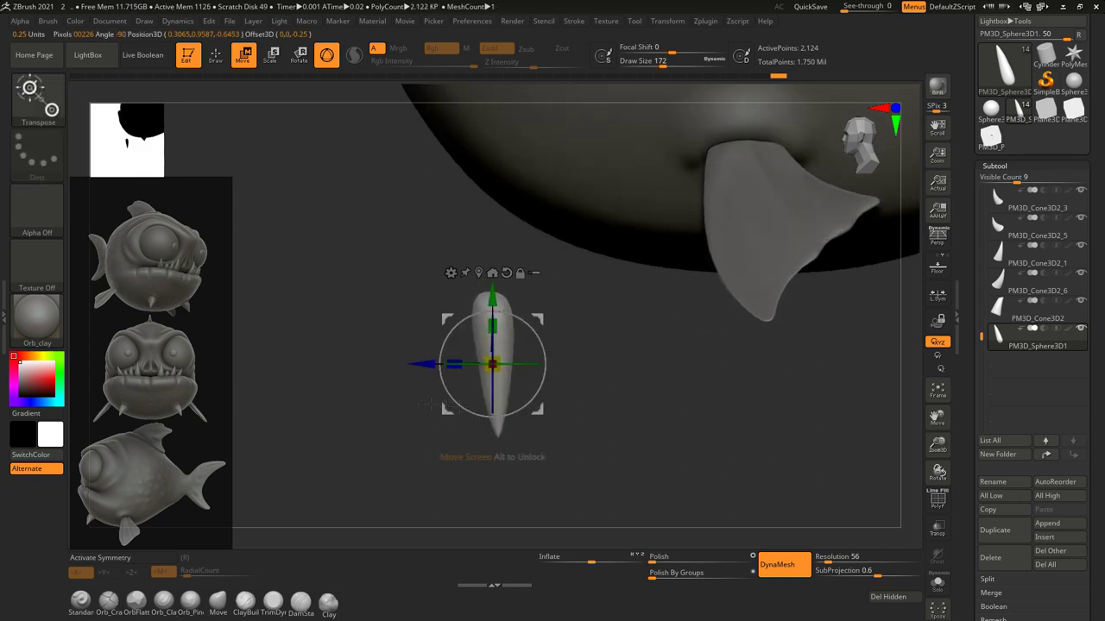
left_click_drag(525, 326, 416, 342)
key("q")
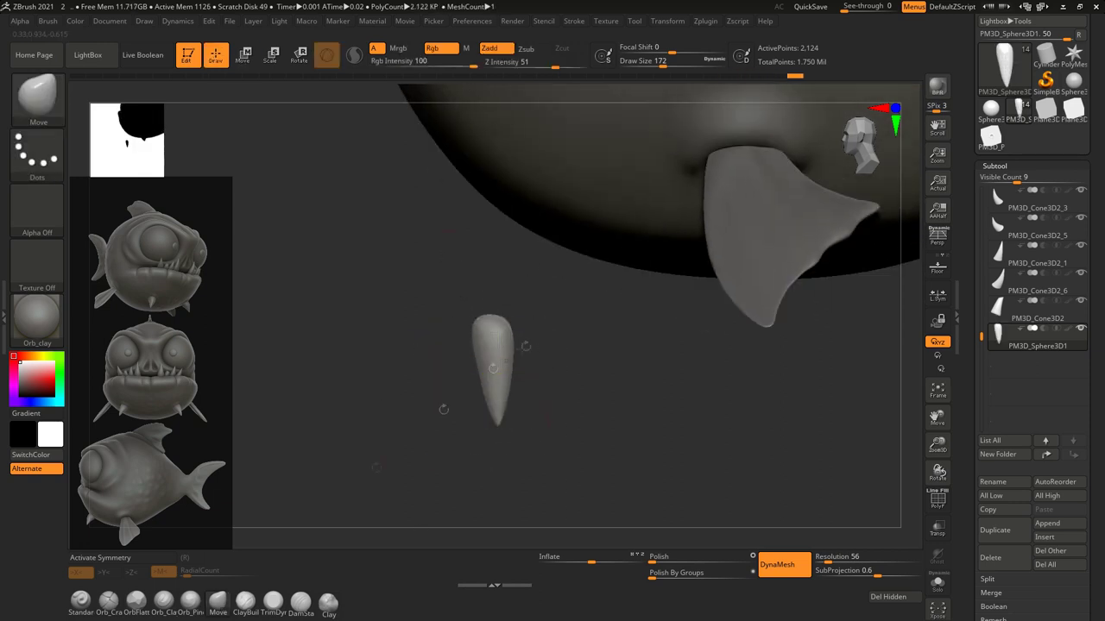
mouse_move(508, 371)
left_mouse_down()
mouse_move(658, 554)
mouse_move(581, 395)
left_mouse_up()
Move the spike onto the belly below the mouth and verify its placement.
key("w")
mouse_move(471, 426)
left_mouse_down()
mouse_move(560, 383)
mouse_move(541, 399)
mouse_move(619, 405)
left_mouse_up()
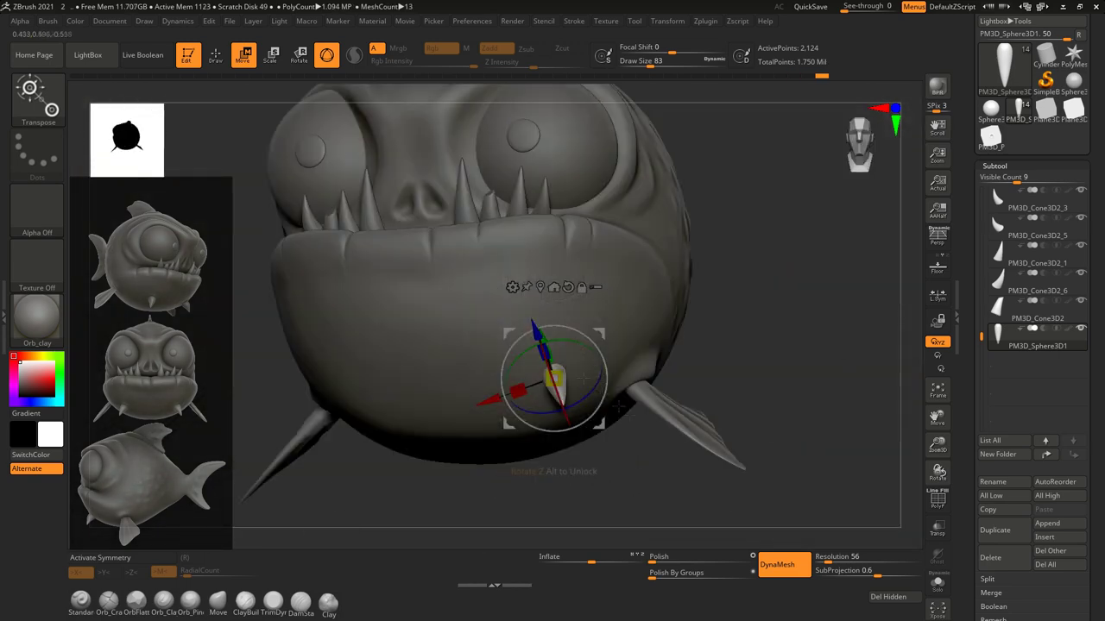
left_click_drag(619, 405, 582, 371)
mouse_move(553, 426)
left_mouse_down()
mouse_move(540, 431)
mouse_move(504, 351)
mouse_move(543, 389)
mouse_move(447, 403)
mouse_move(488, 338)
mouse_move(529, 415)
mouse_move(489, 443)
mouse_move(575, 420)
mouse_move(486, 419)
mouse_move(501, 414)
left_mouse_up()
key("q")
key("w")
key("q")
left_click(994, 166)
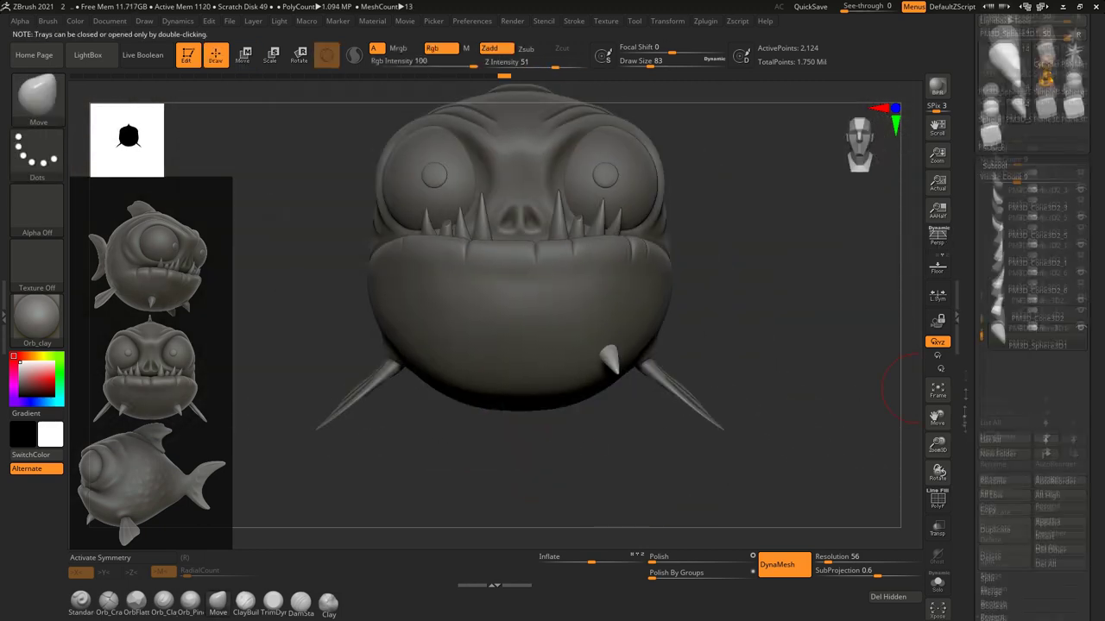
Open Geometry > Modify Topology and zoom in close on the belly spike.
left_click(992, 332)
left_click(1001, 319)
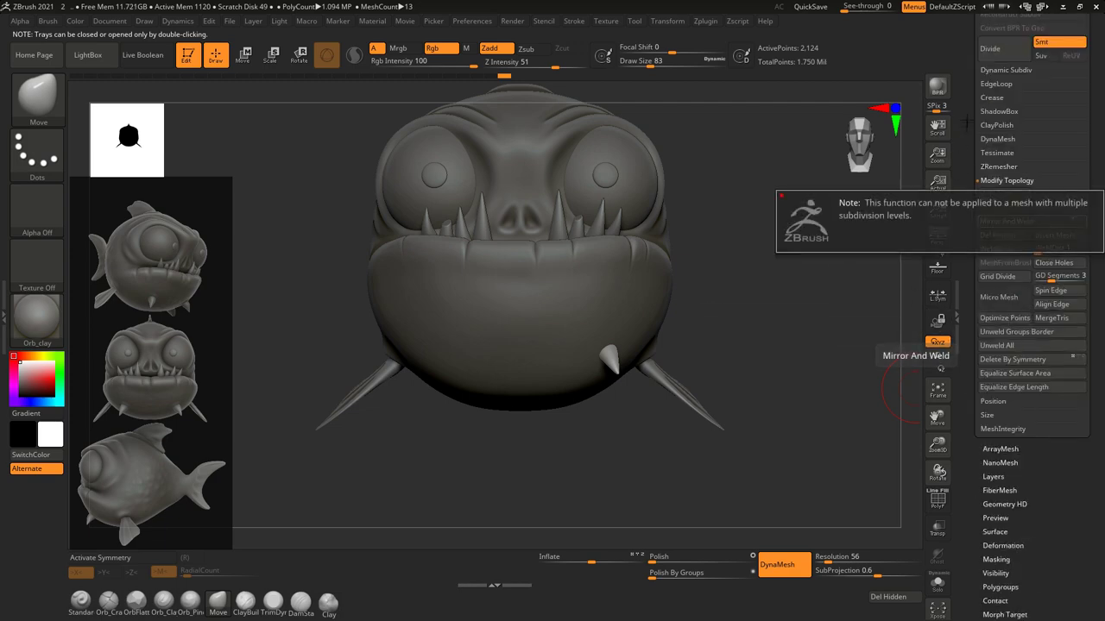
scroll(1013, 360, "down", 3)
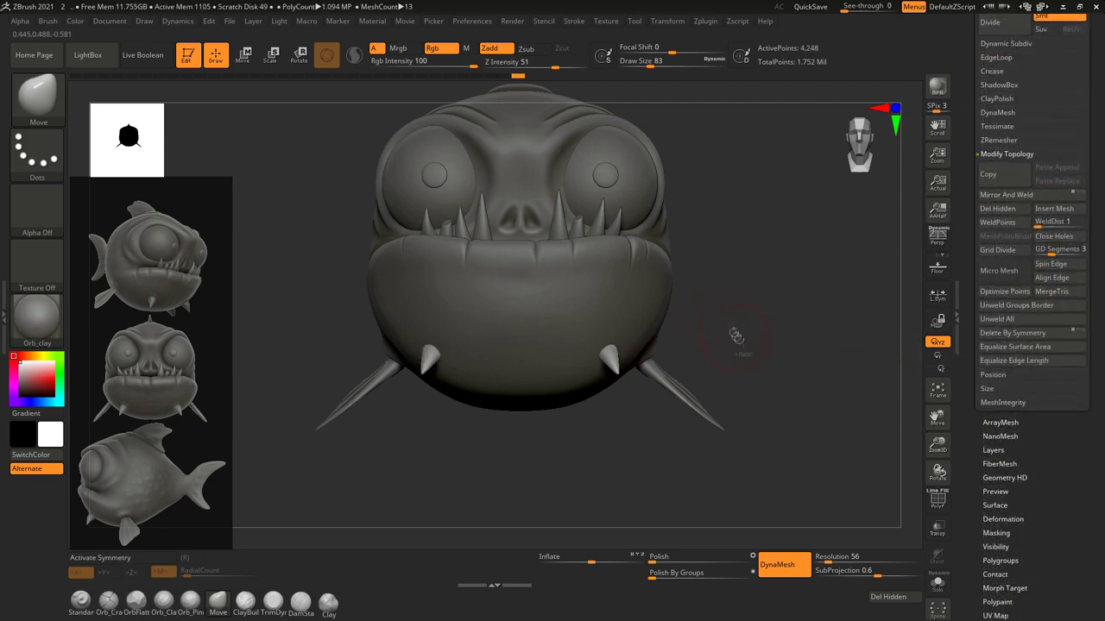
left_click_drag(730, 319, 624, 393)
right_click_drag(624, 393, 677, 170, "ctrl")
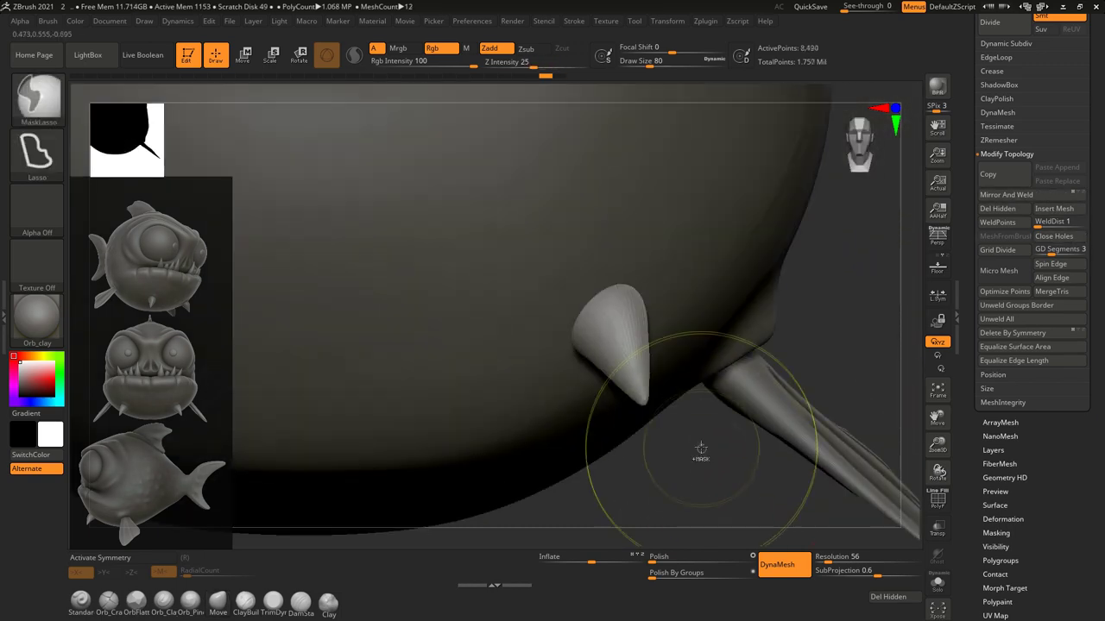
left_click_drag(701, 448, 664, 520)
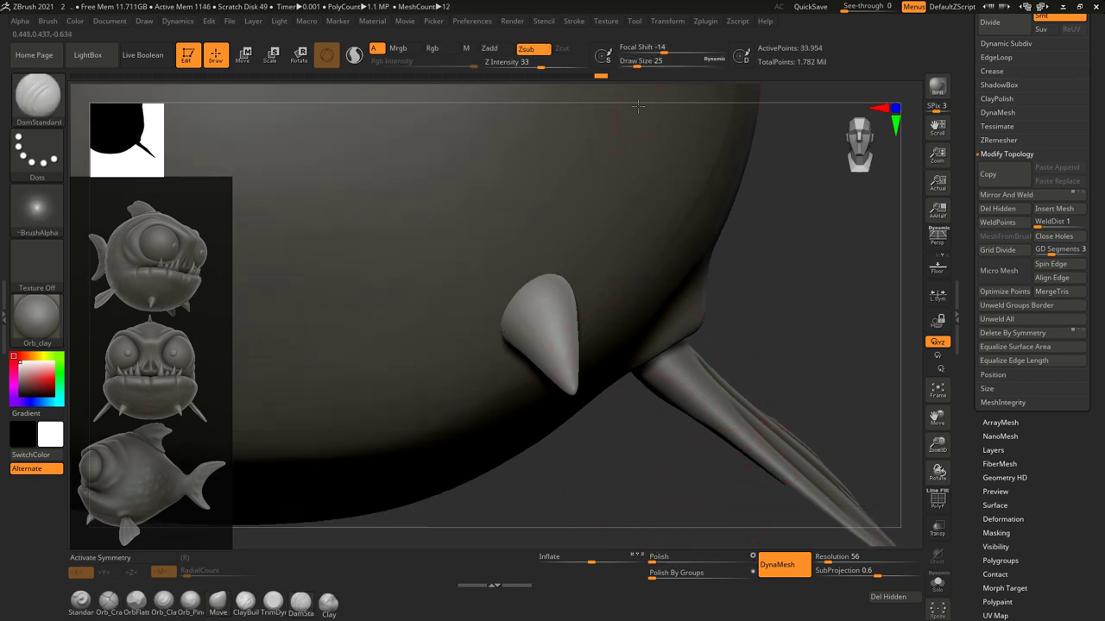
Solo the spike and smooth away the crease on its ridge.
left_click(604, 209)
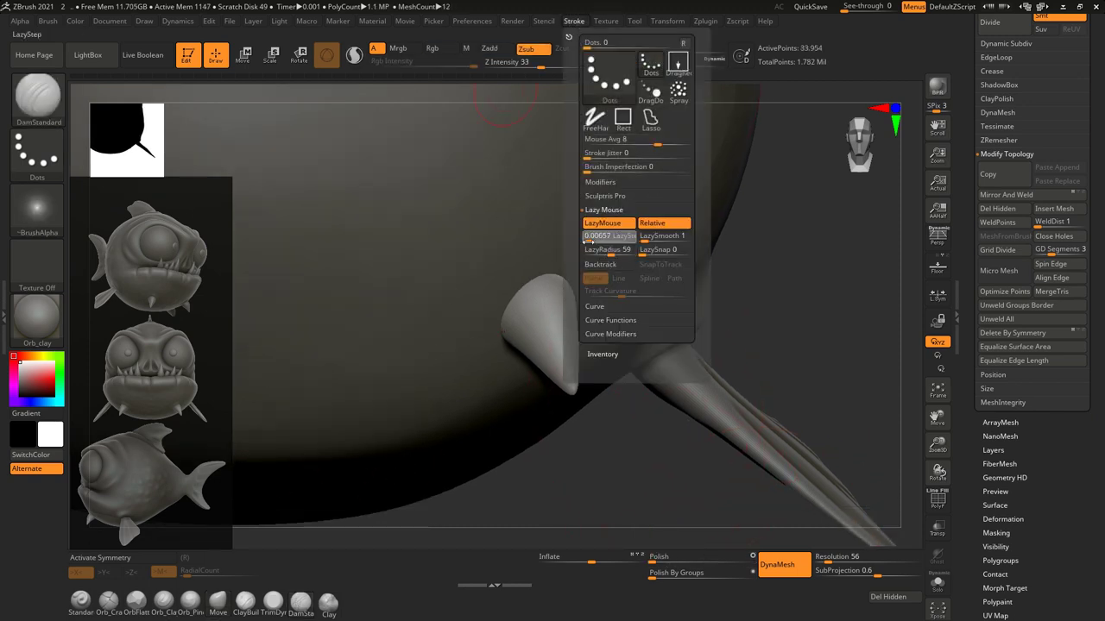
left_click(573, 21)
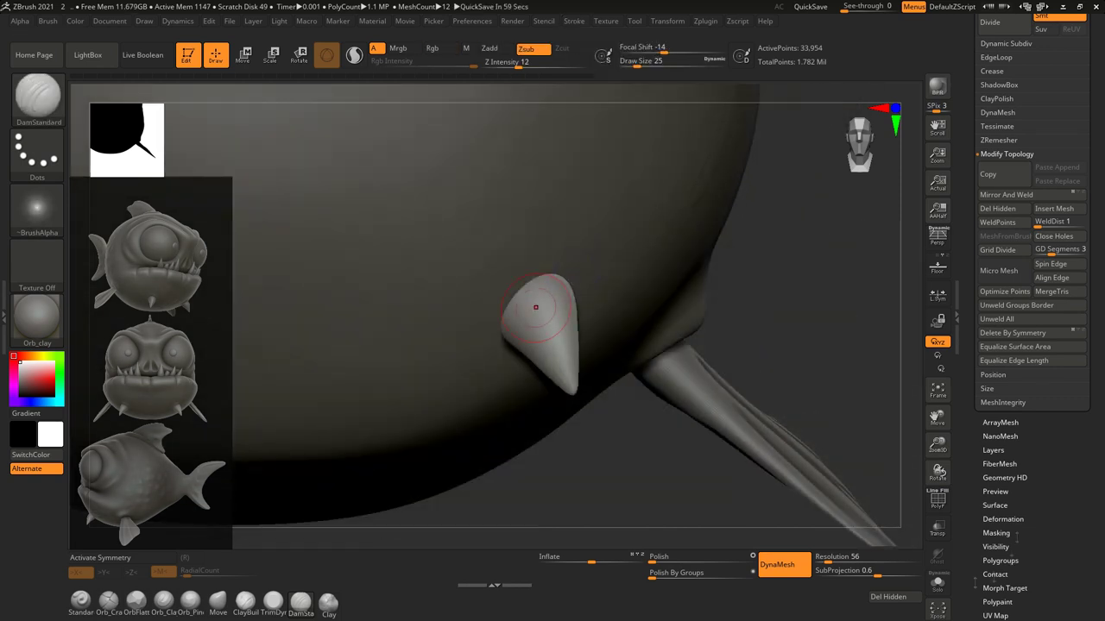
key("ctrl+shift+f")
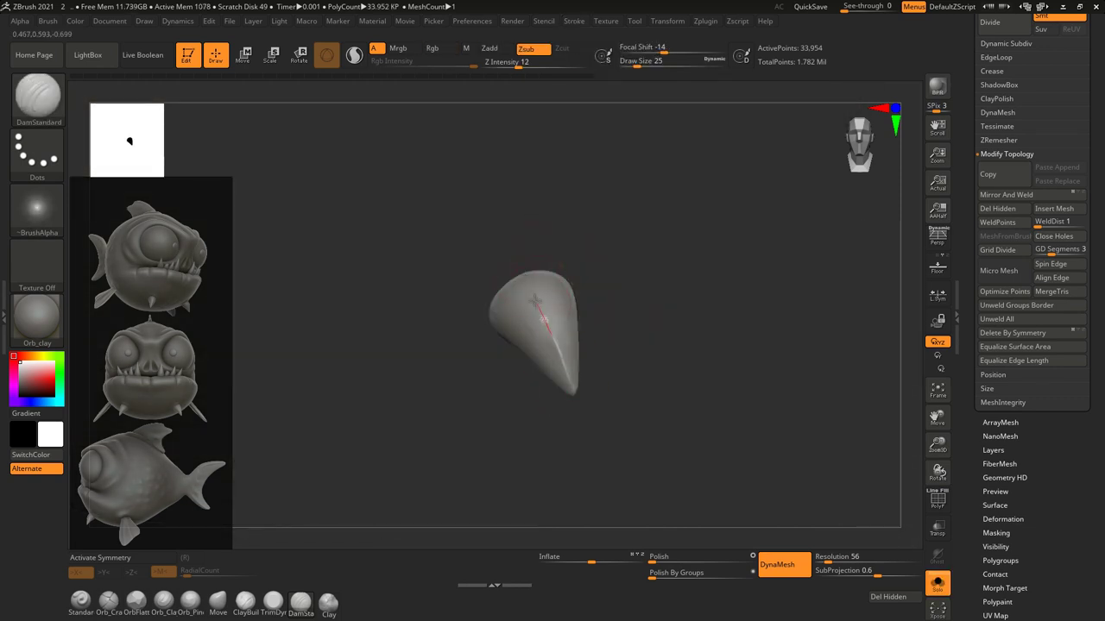
left_click_drag(463, 170, 536, 310)
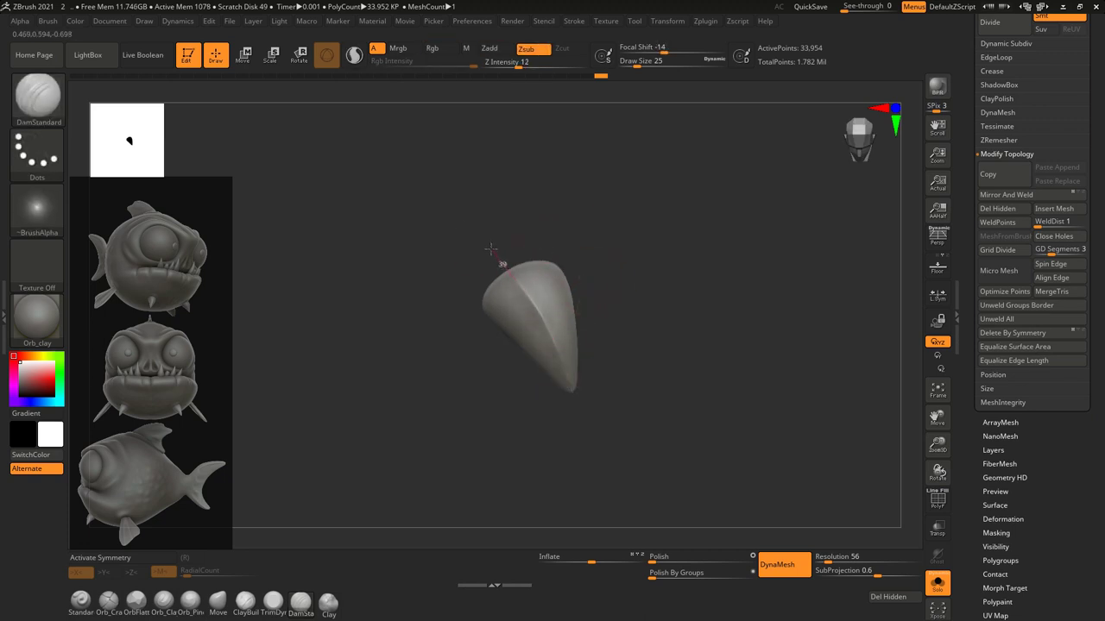
left_click_drag(501, 259, 575, 374, "shift")
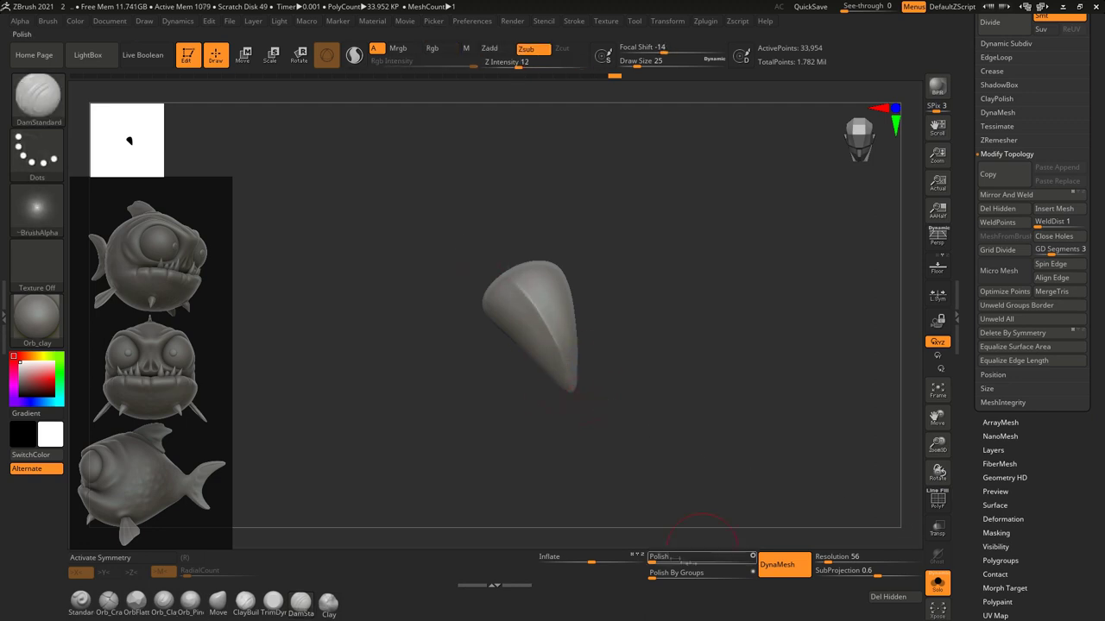
Turn Solo off and Mirror And Weld the spike, confirming the subdivision warning.
left_click(936, 584)
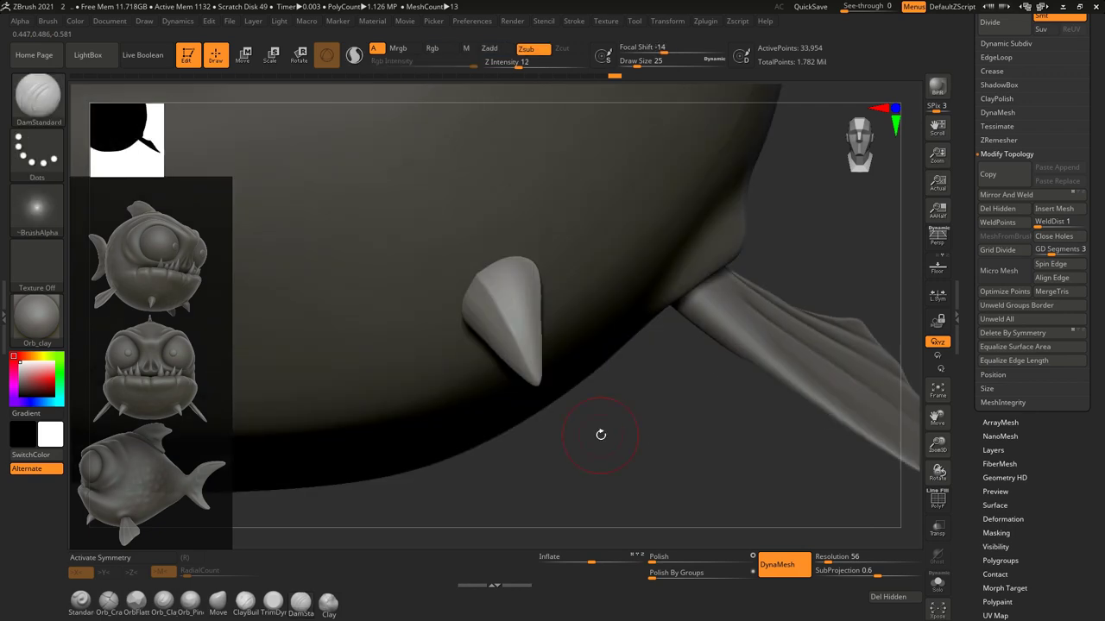
left_click_drag(626, 522, 902, 294)
left_click(1006, 194)
left_click(1005, 194)
mouse_move(610, 439)
left_mouse_down()
mouse_move(613, 451)
mouse_move(552, 363)
left_mouse_up()
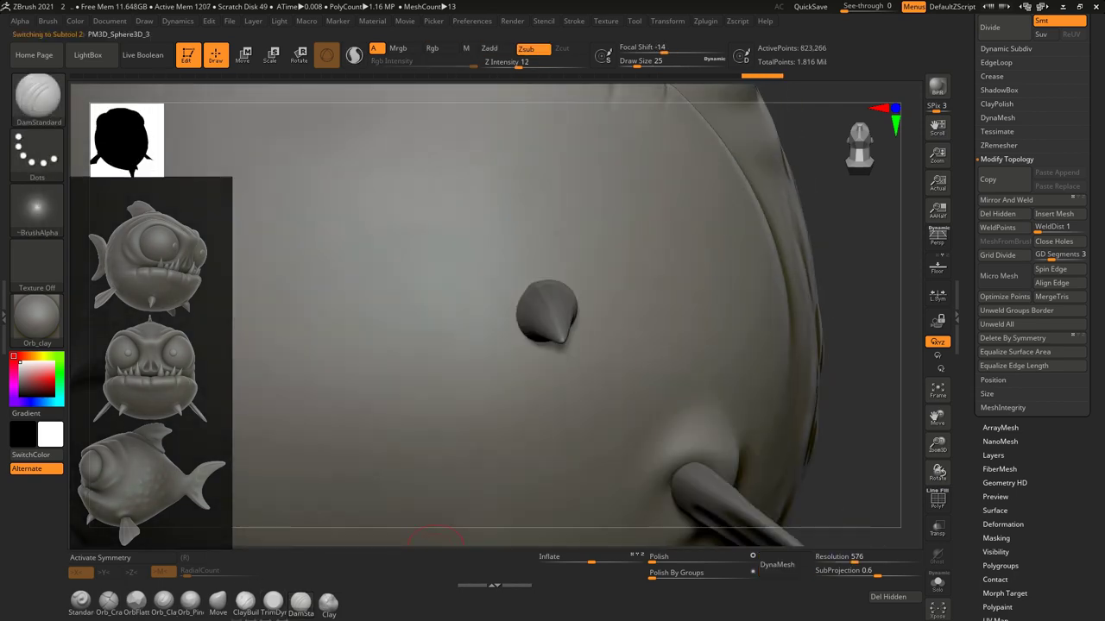
Select the body and set up ClayBuildup with no alpha and X symmetry around the spike.
key("b")
key("c")
key("b")
left_click(37, 207)
left_click(107, 221)
left_click_drag(604, 259, 646, 387)
left_click(937, 527)
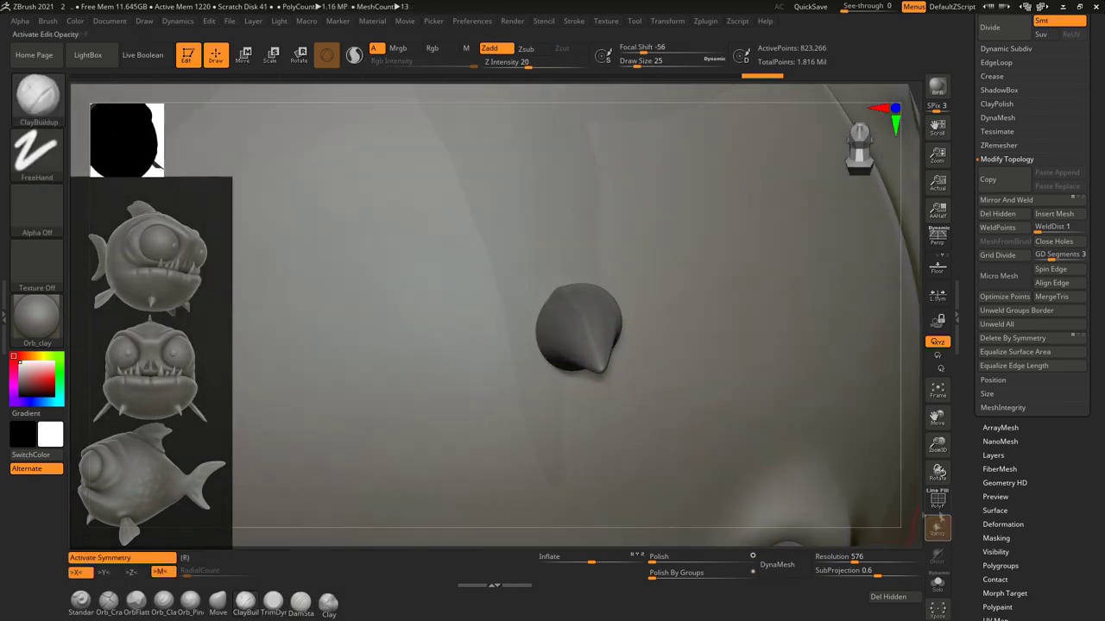
key("x")
left_click_drag(627, 330, 559, 343)
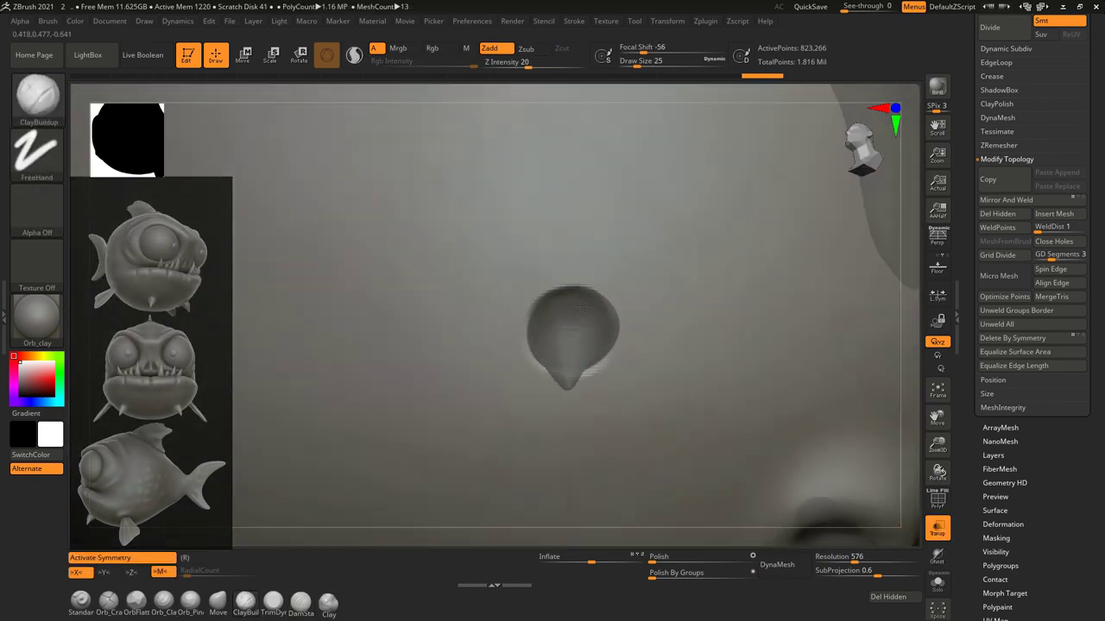
left_click(937, 583)
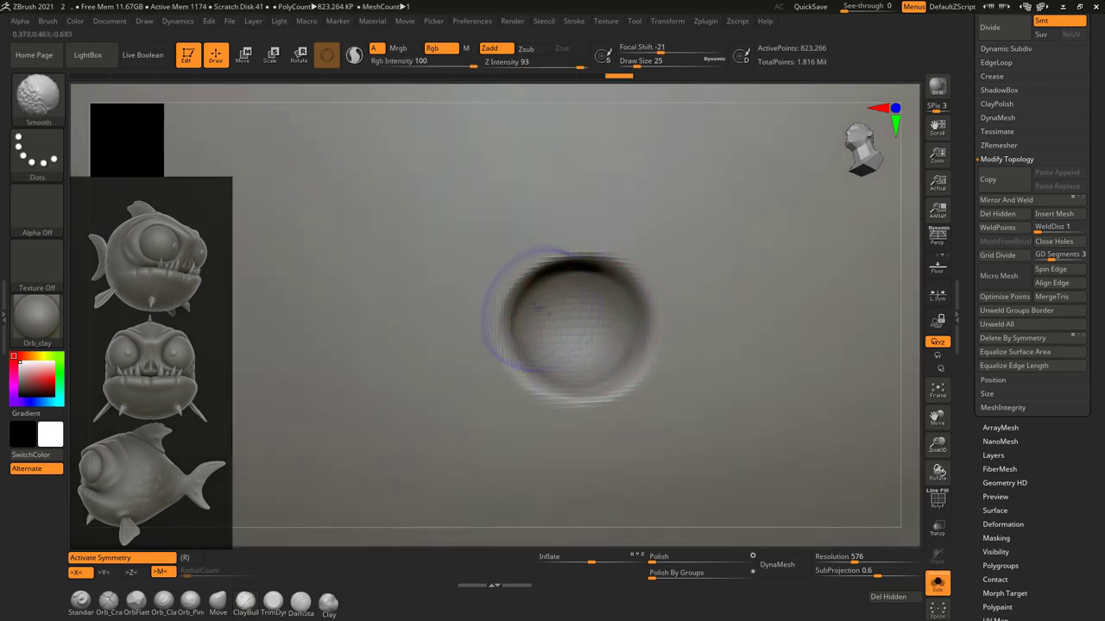
Smooth the inside of the socket hole, toggling the spike's visibility to check.
key("b")
key("m")
key("v")
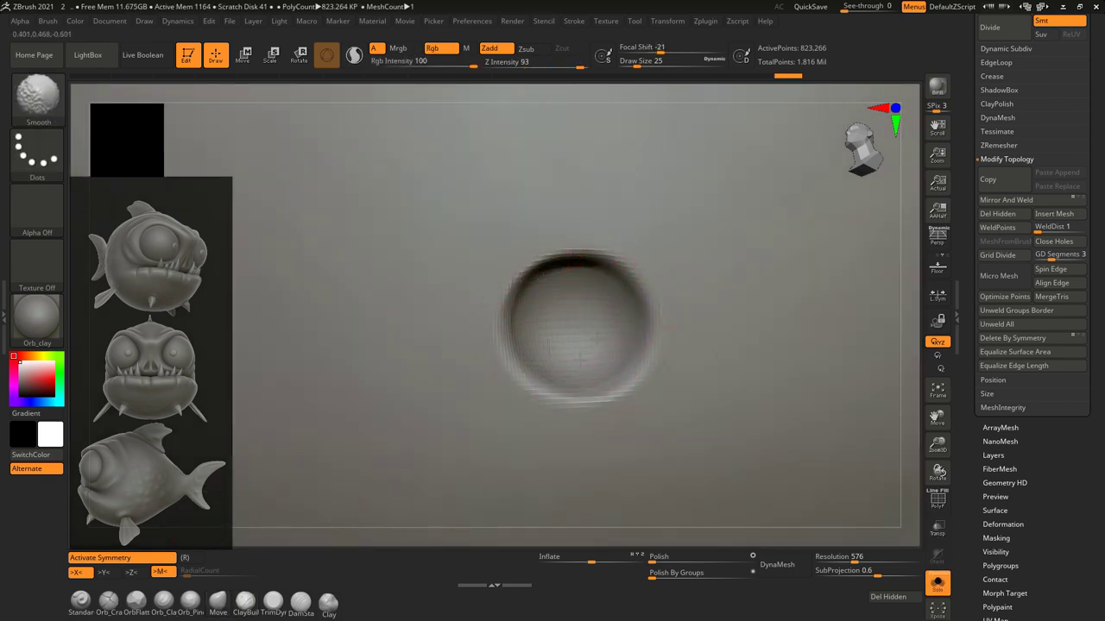
left_click_drag(580, 355, 690, 344)
left_click(245, 602)
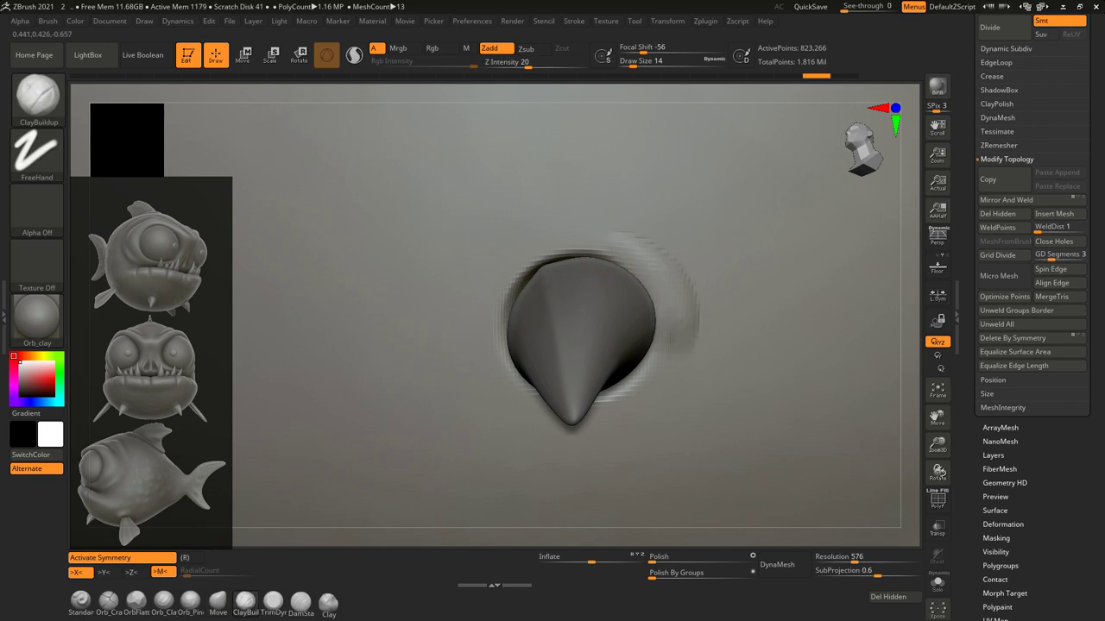
left_click_drag(681, 294, 638, 405)
key("ctrl+z")
left_click(937, 585)
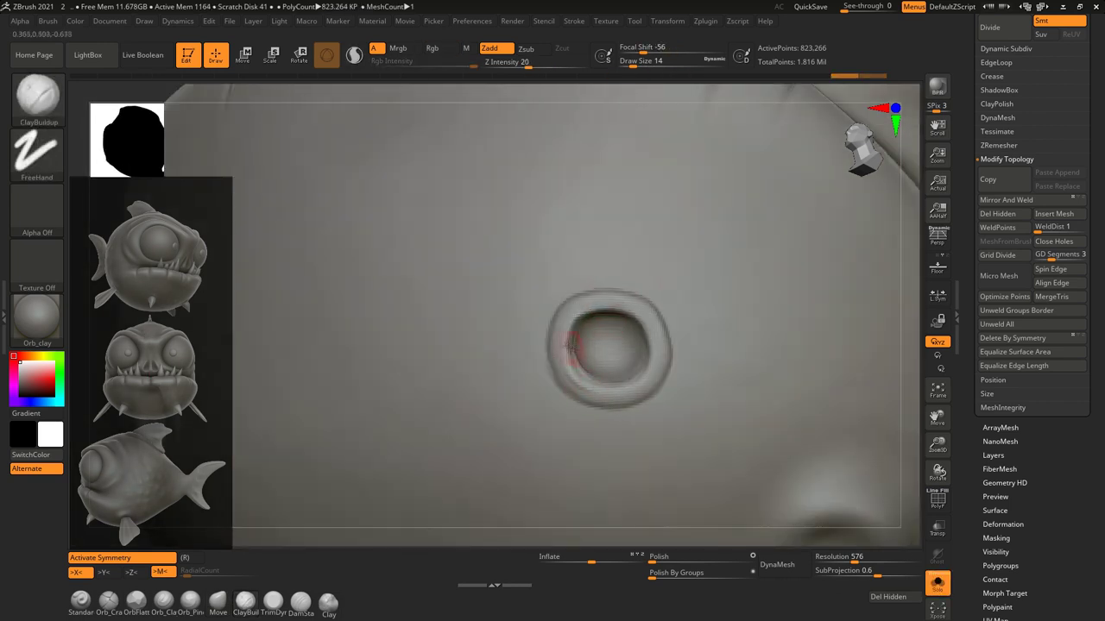
Smooth the socket rim and orbit back to a front view of the face.
key("shift")
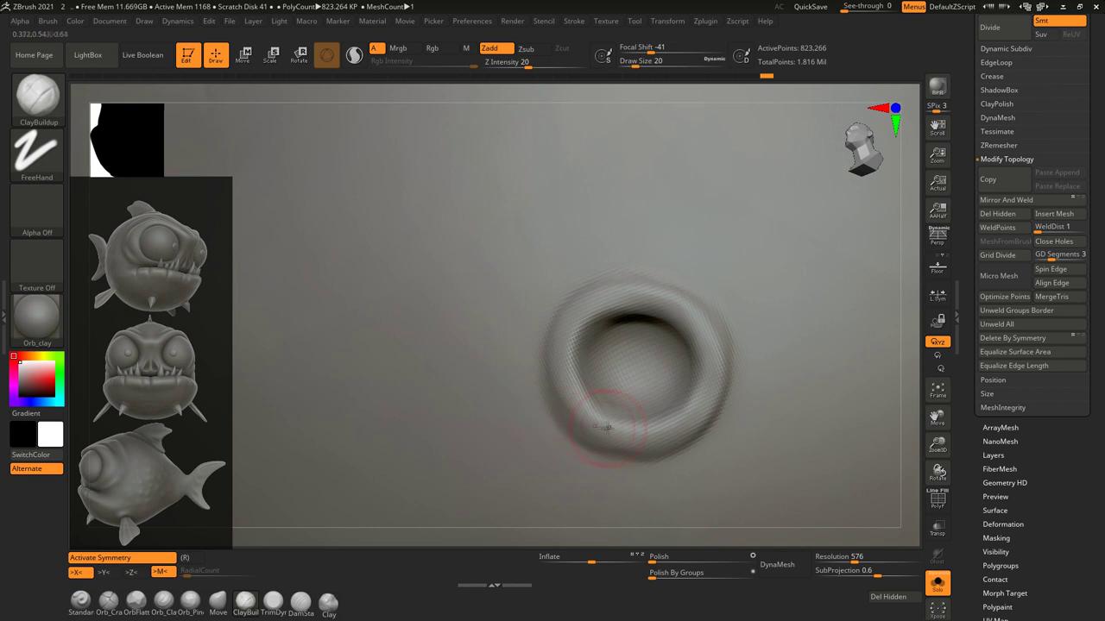
key("shift")
mouse_move(731, 421)
right_mouse_down()
mouse_move(725, 353)
mouse_move(633, 279)
right_mouse_up()
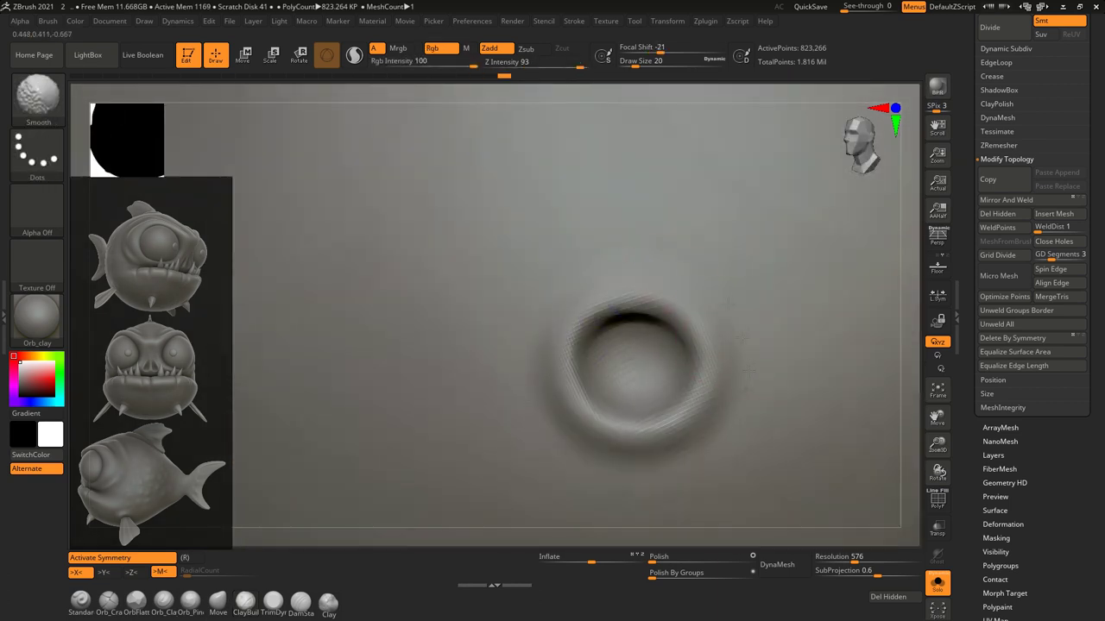
key("shift")
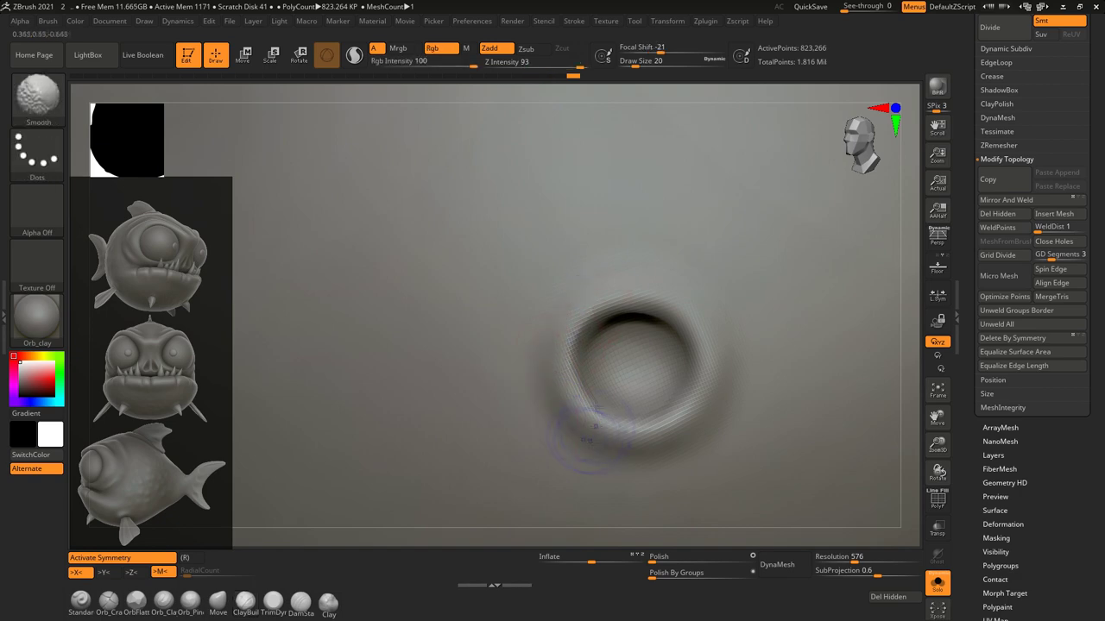
right_click_drag(581, 340, 667, 371)
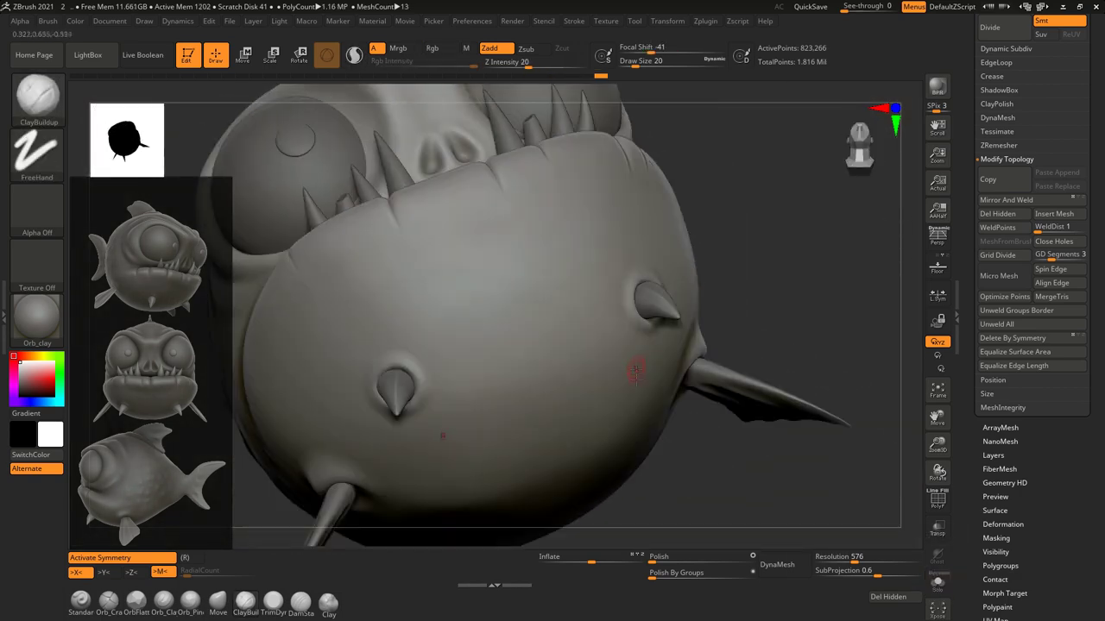
right_click_drag(667, 370, 757, 382)
Set the brush to DragRect with a noise alpha and stamp bumps onto the belly.
key("f")
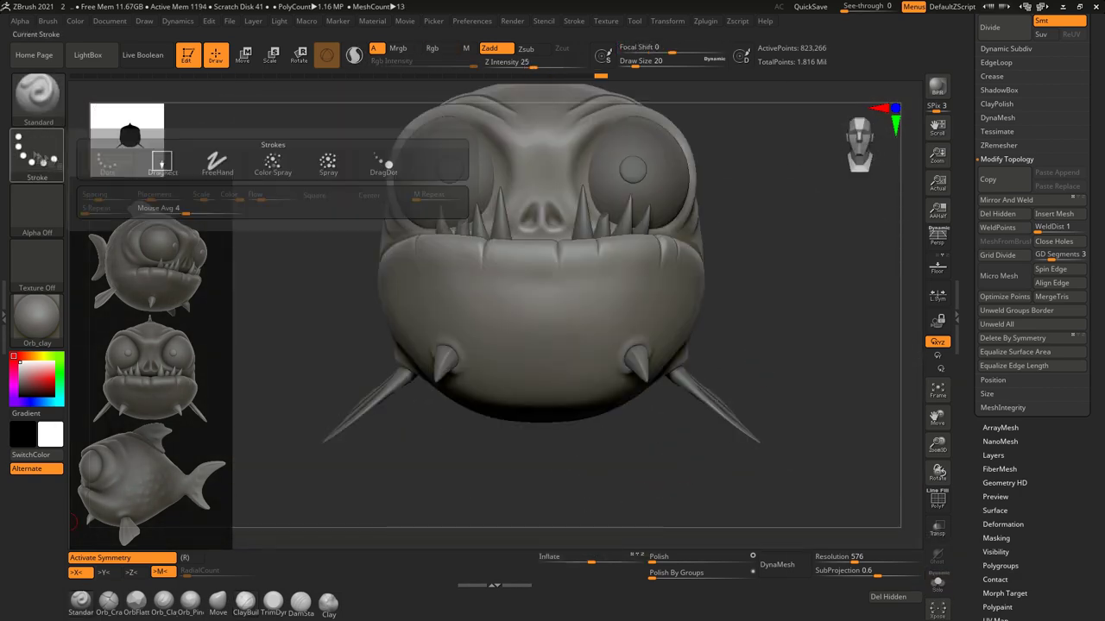
left_click(36, 155)
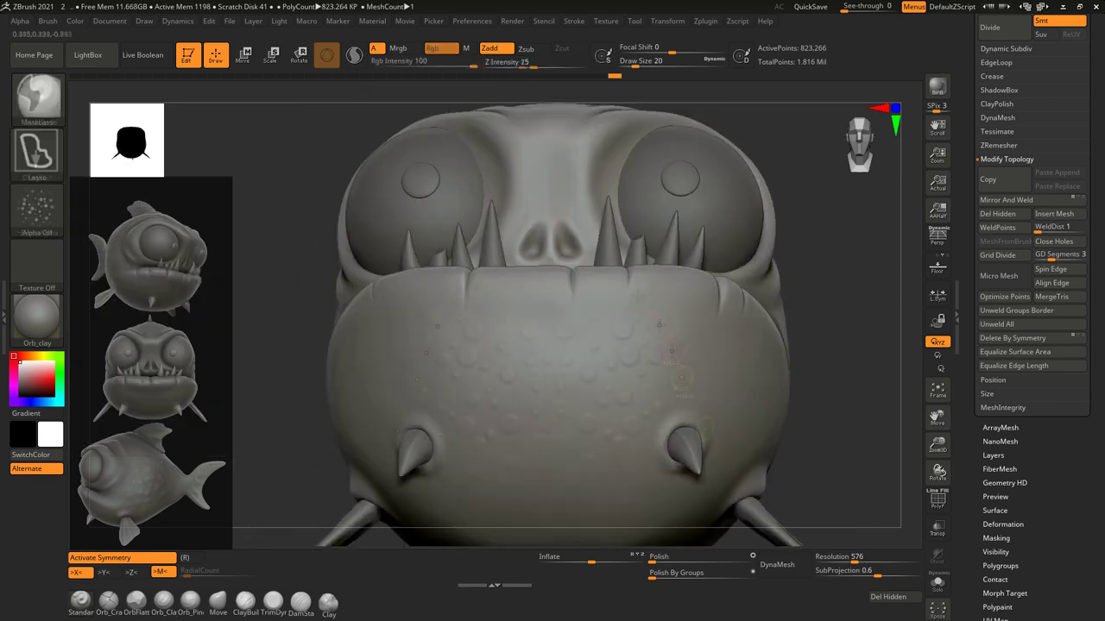
left_click(36, 207)
left_click(492, 323)
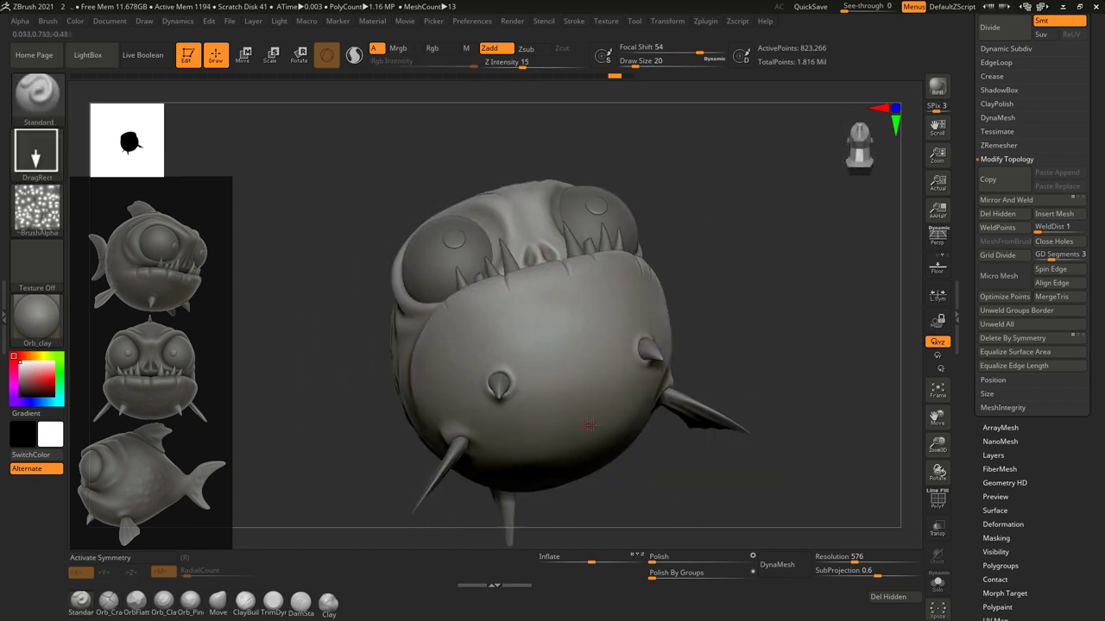
key("ctrl")
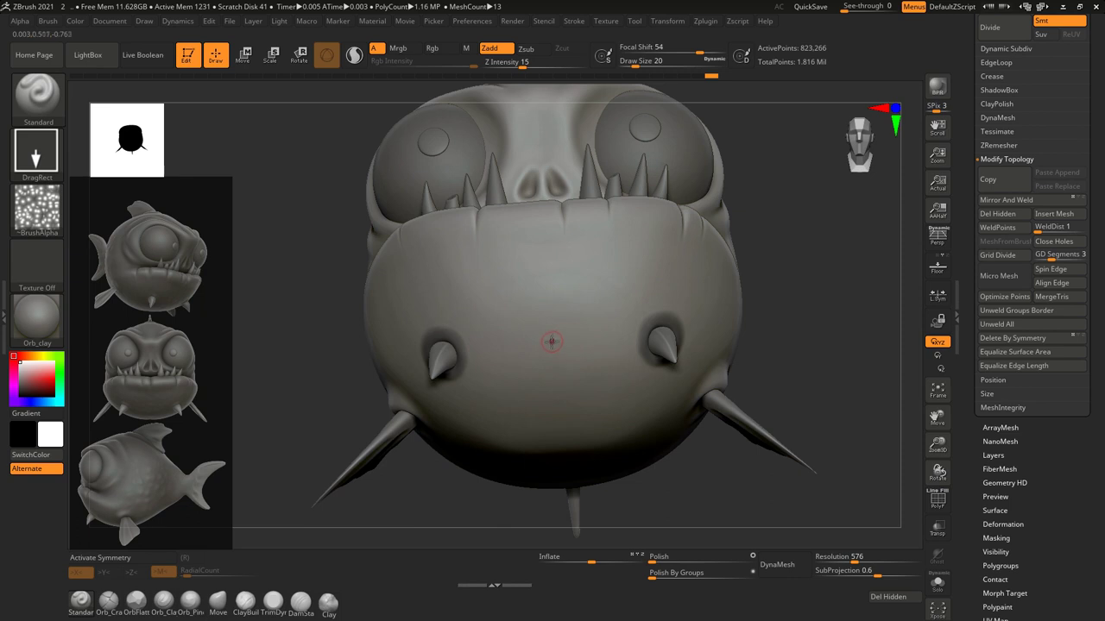
left_click_drag(575, 448, 443, 291)
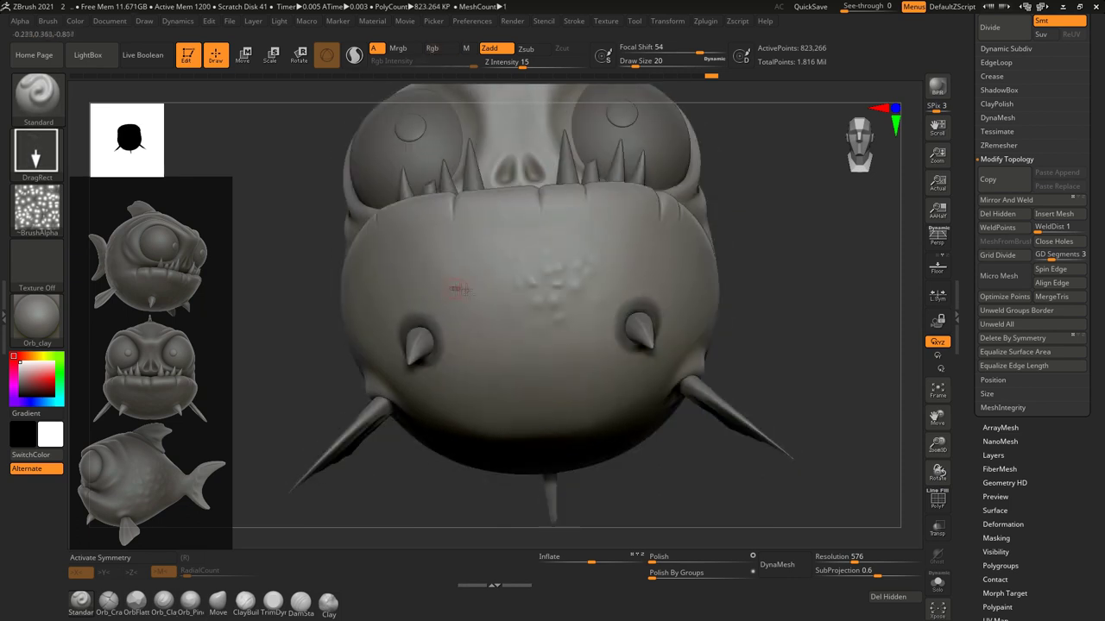
Orbit around the fish to check the bumpy texture from side, underside and top.
left_click_drag(586, 367, 685, 362)
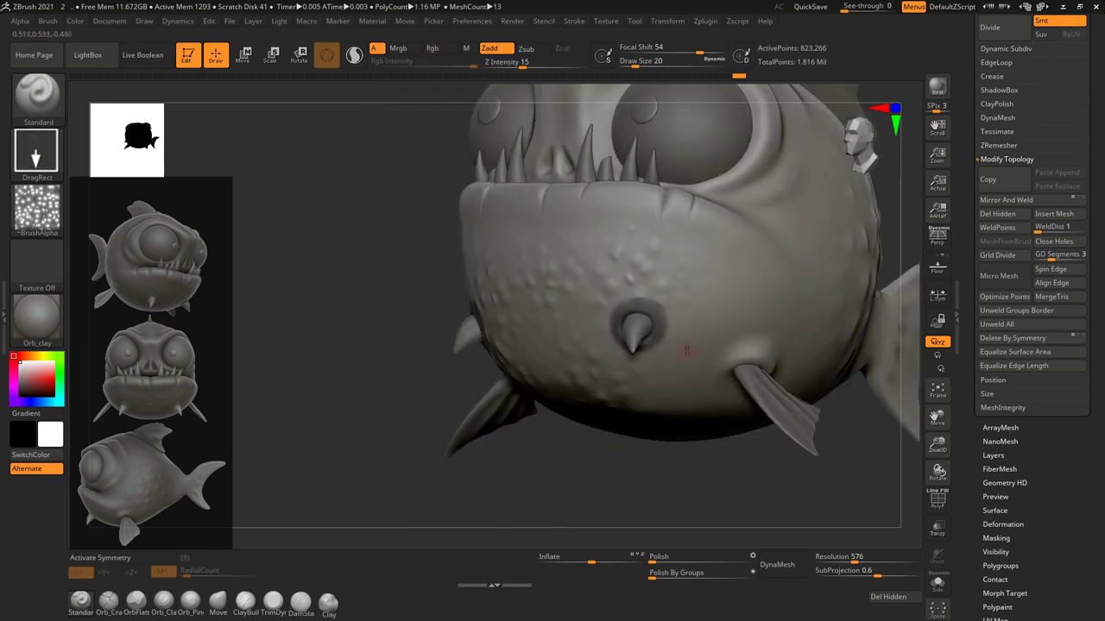
mouse_move(665, 435)
left_mouse_down()
mouse_move(477, 366)
mouse_move(502, 341)
mouse_move(530, 364)
left_mouse_up()
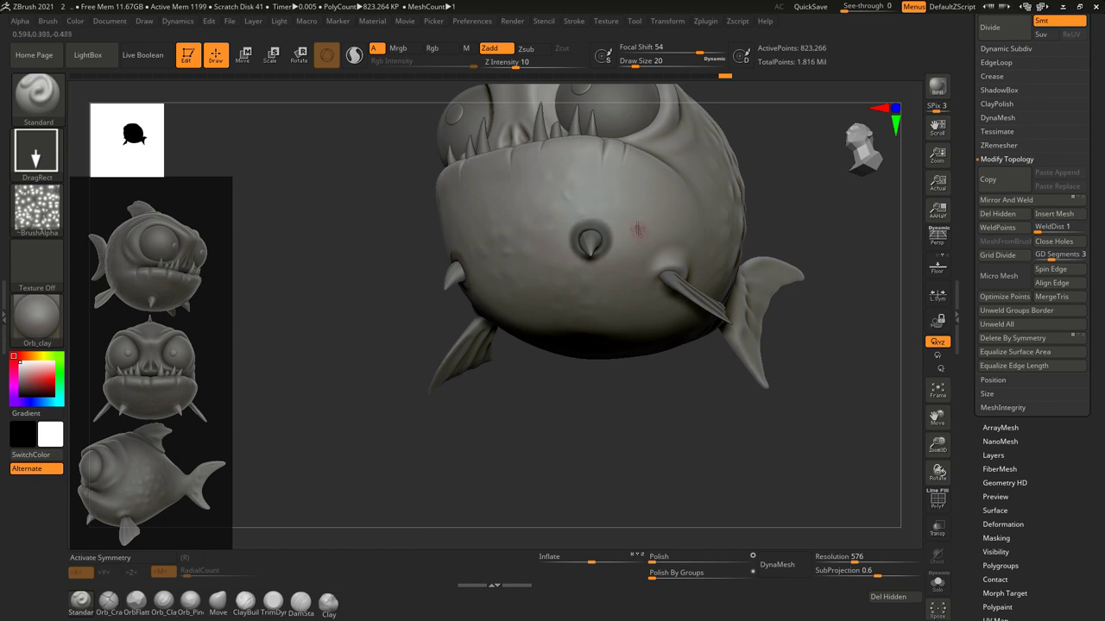
left_click_drag(637, 229, 498, 299)
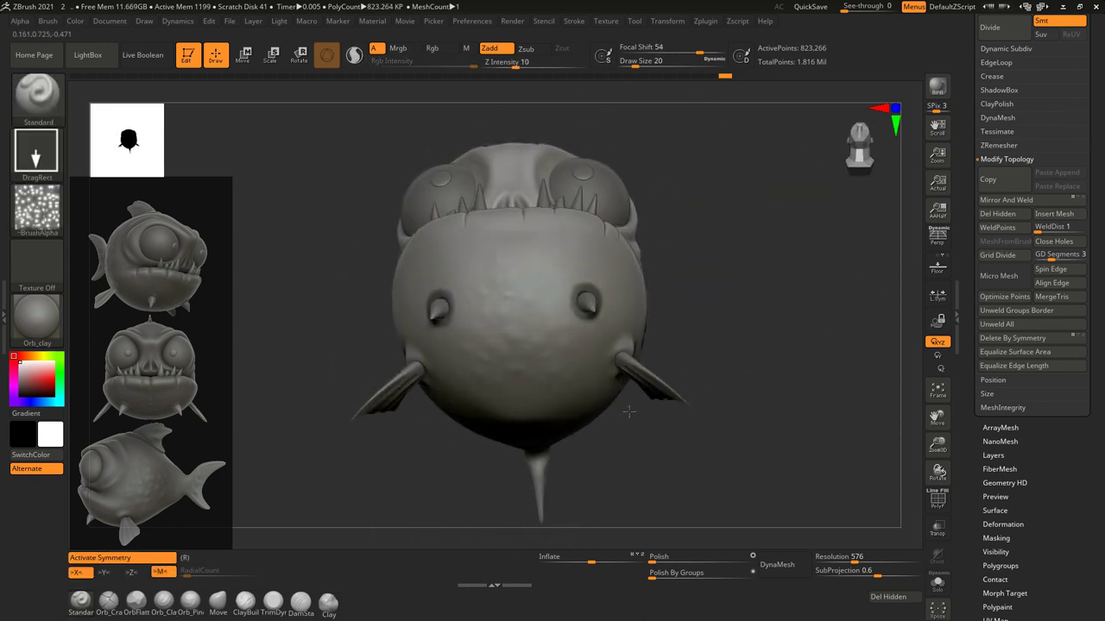
left_click_drag(629, 411, 527, 294)
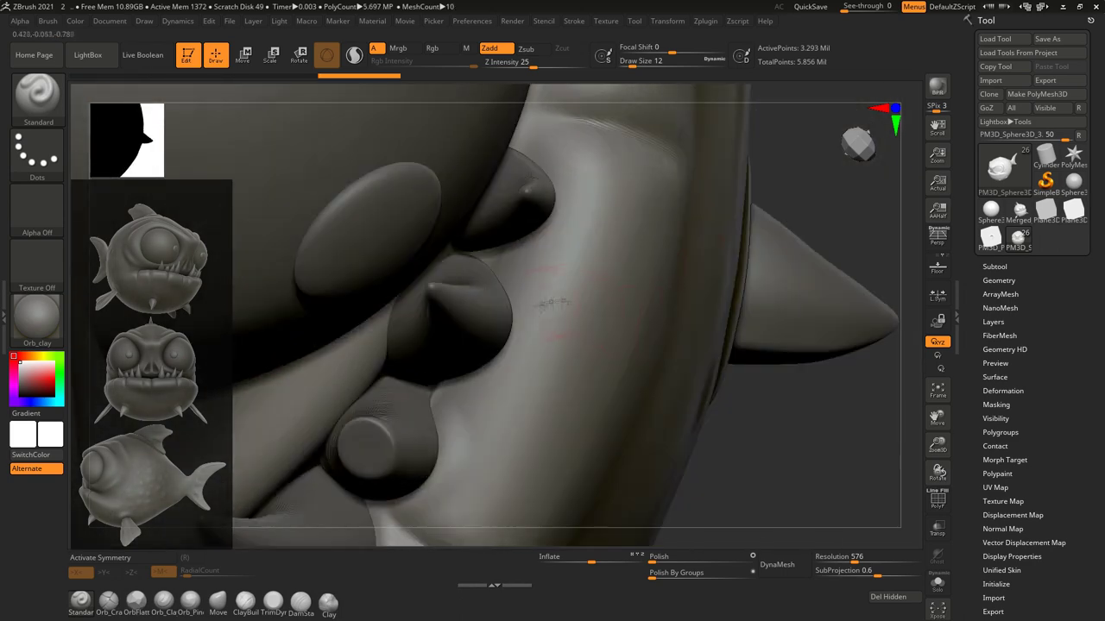
right_click_drag(552, 302, 521, 303)
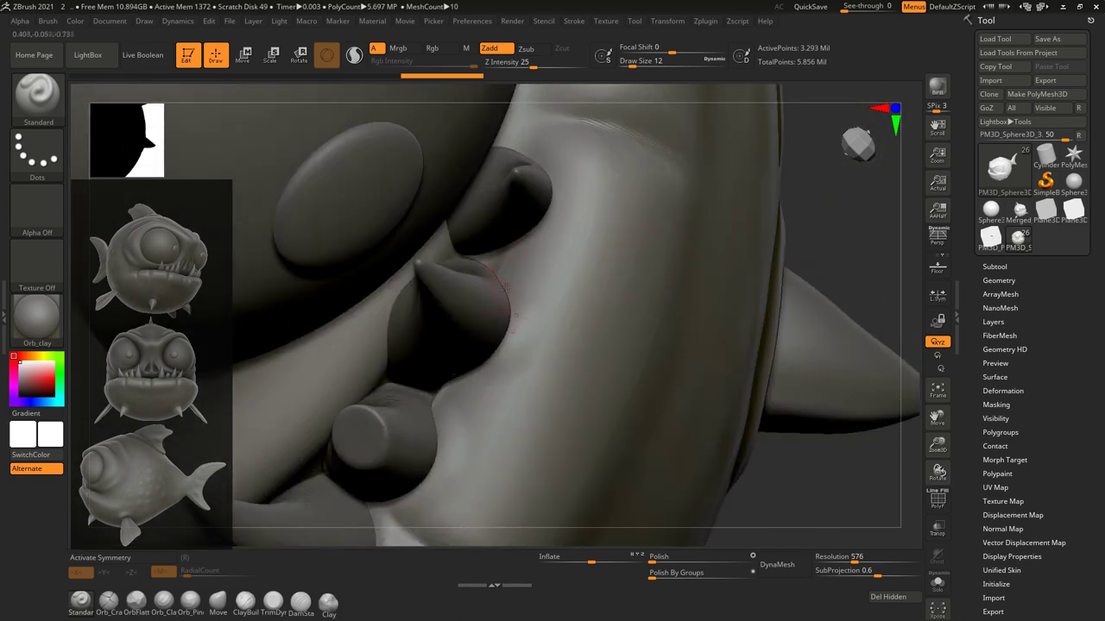
right_click_drag(841, 267, 806, 337)
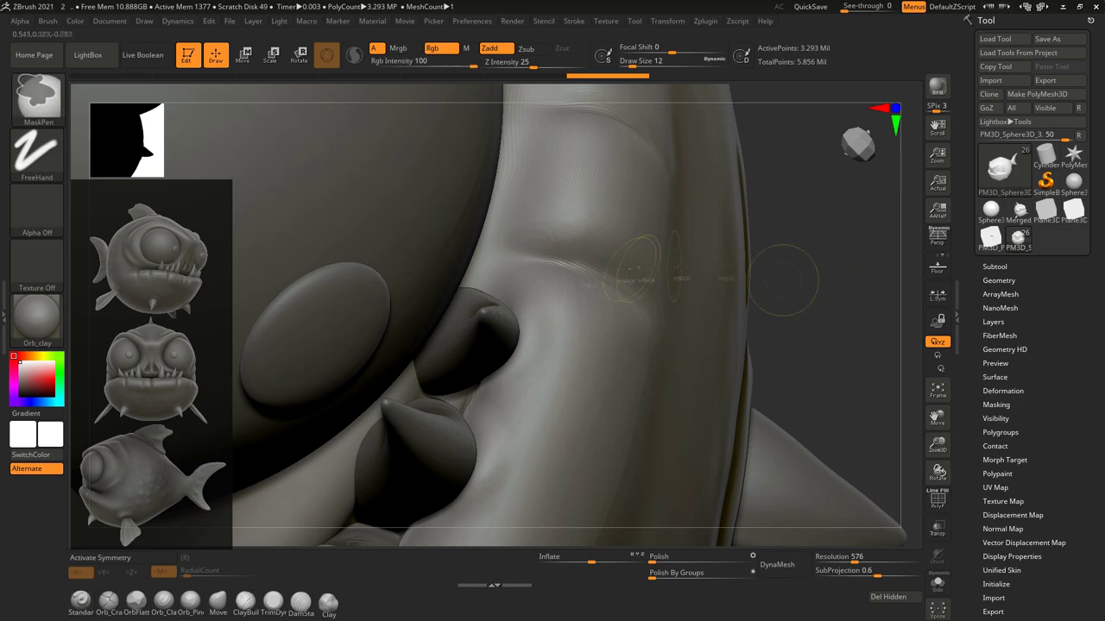
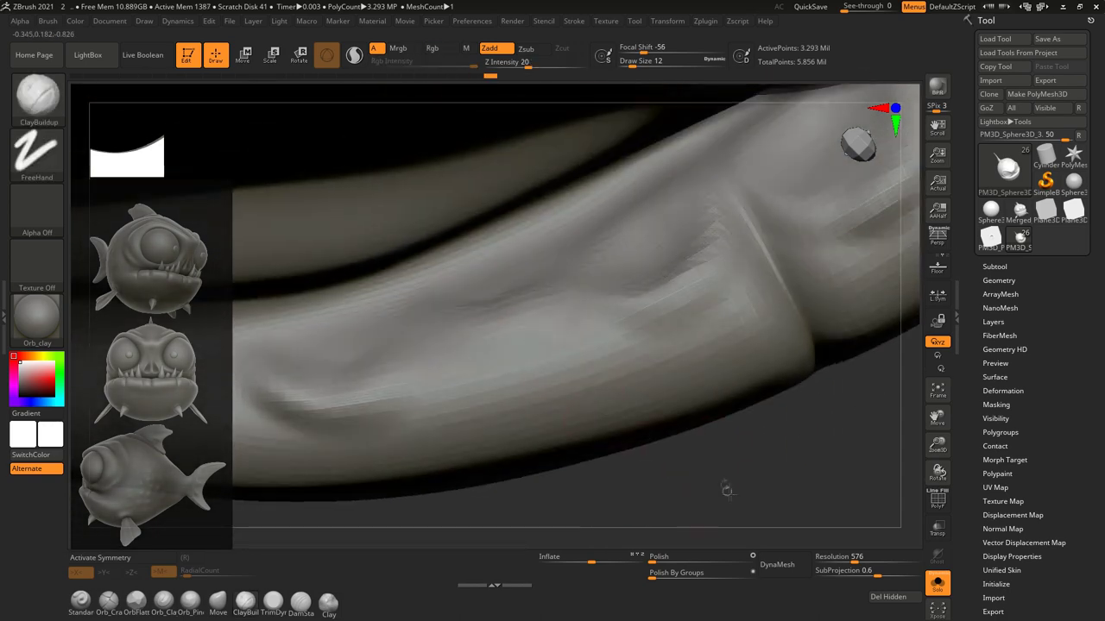
Build up the soft fold with ClayBuildup, then start smoothing its ridges with the Standard brush.
left_click_drag(532, 275, 484, 315)
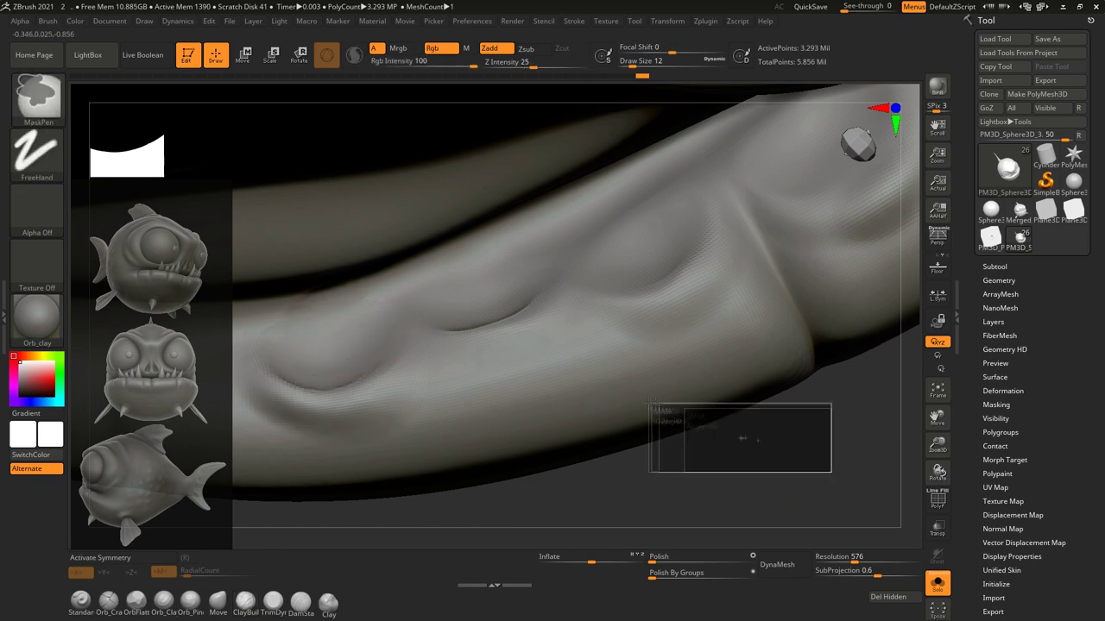
mouse_move(768, 492)
left_mouse_down()
mouse_move(583, 303)
mouse_move(451, 305)
left_mouse_up()
key("b")
key("s")
key("t")
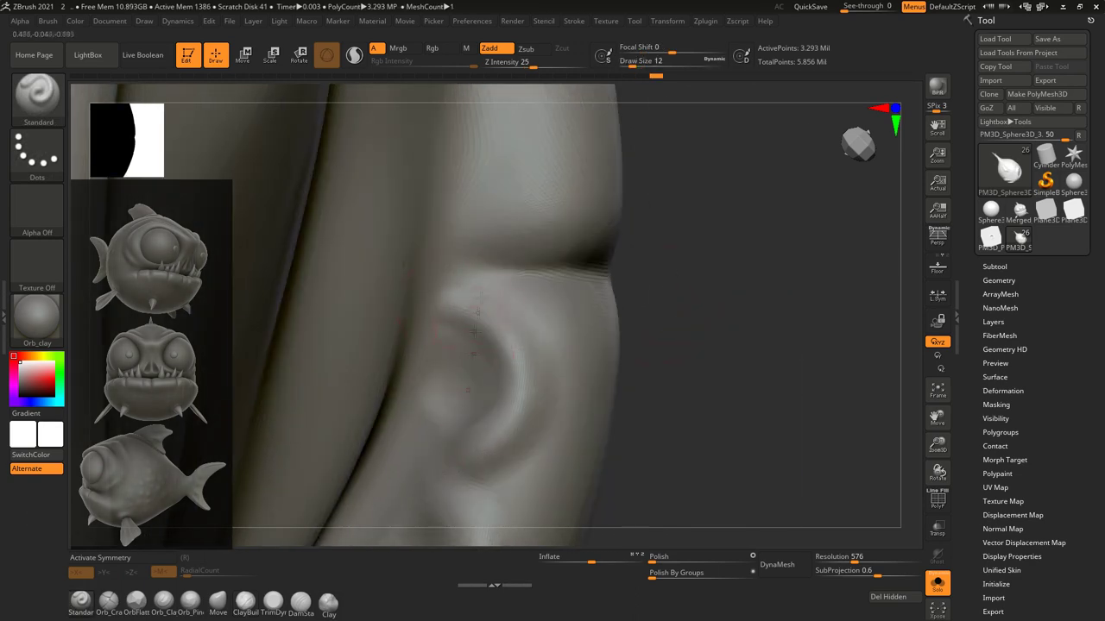
left_click_drag(473, 304, 607, 276)
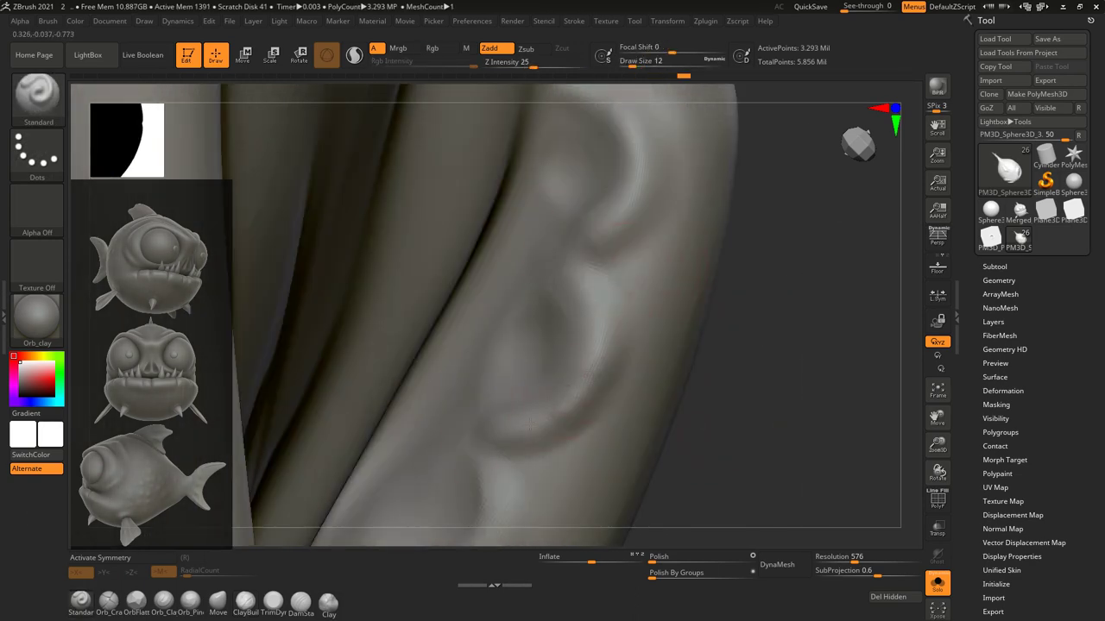
left_click_drag(587, 108, 505, 321)
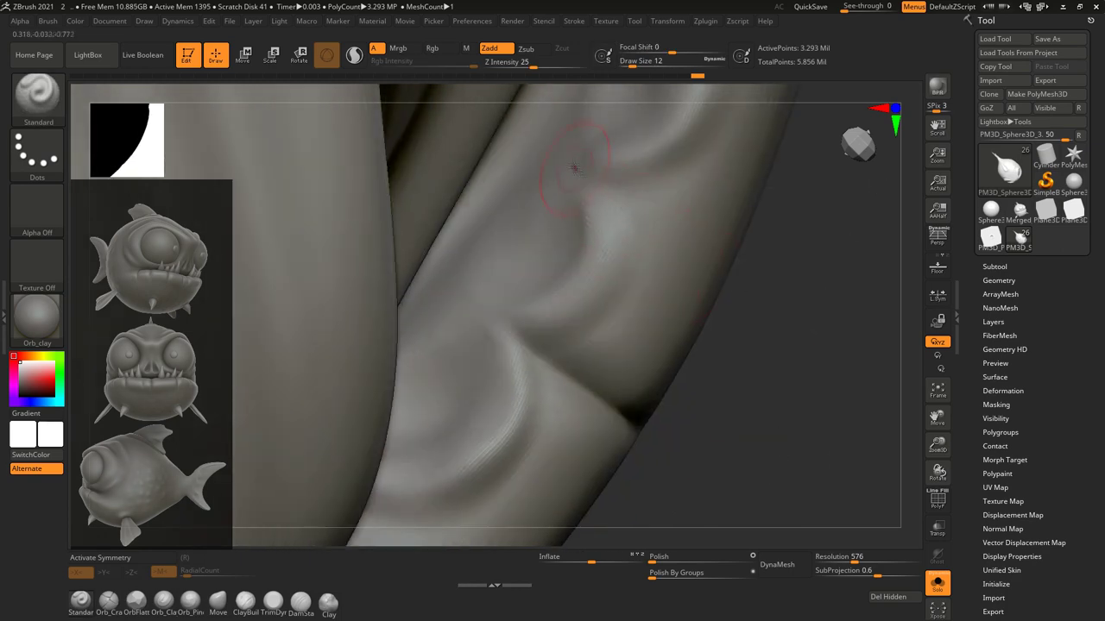
left_click_drag(608, 228, 509, 263)
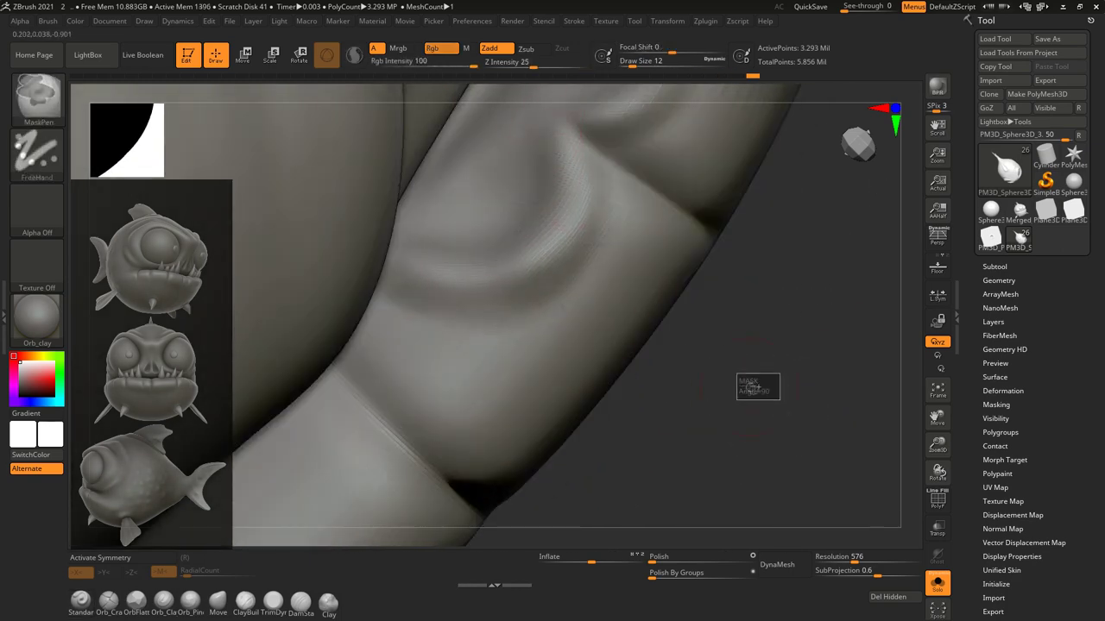
Smooth the crease, wrinkles and lower-fold bumps from several angles.
left_click_drag(745, 414, 456, 267)
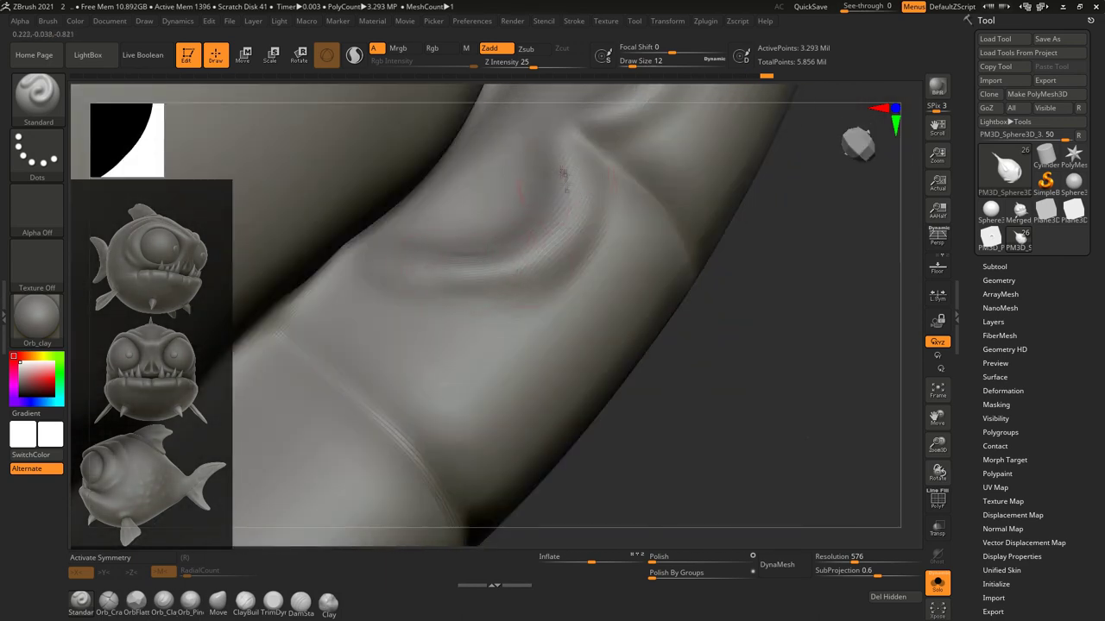
left_click_drag(747, 395, 615, 298)
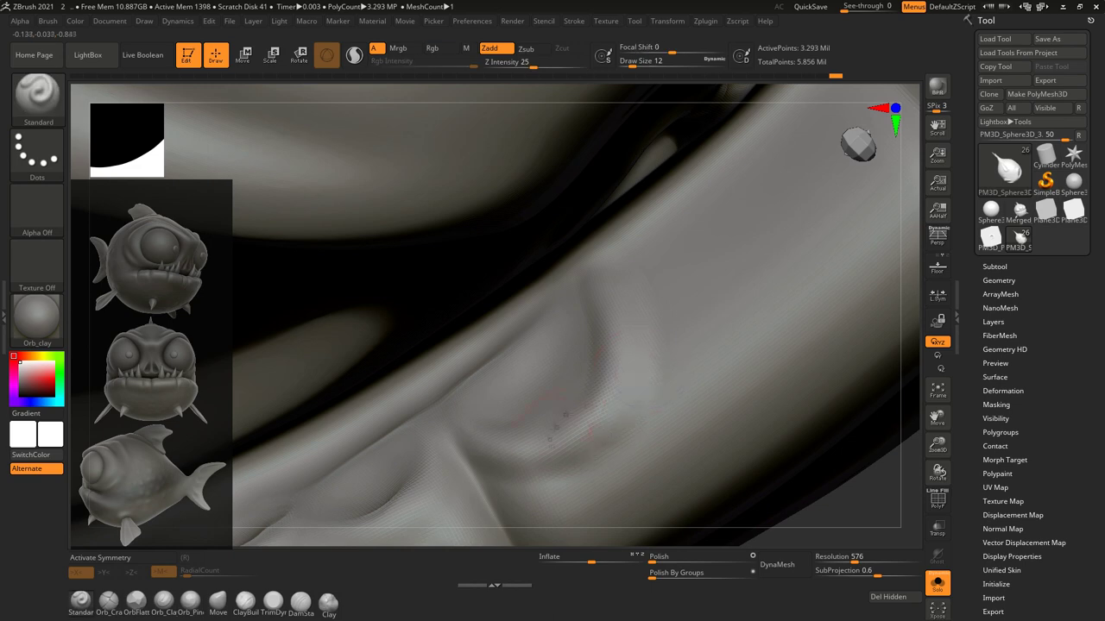
mouse_move(556, 423)
left_mouse_down()
mouse_move(587, 410)
mouse_move(631, 289)
left_mouse_up()
left_click_drag(509, 371, 612, 321)
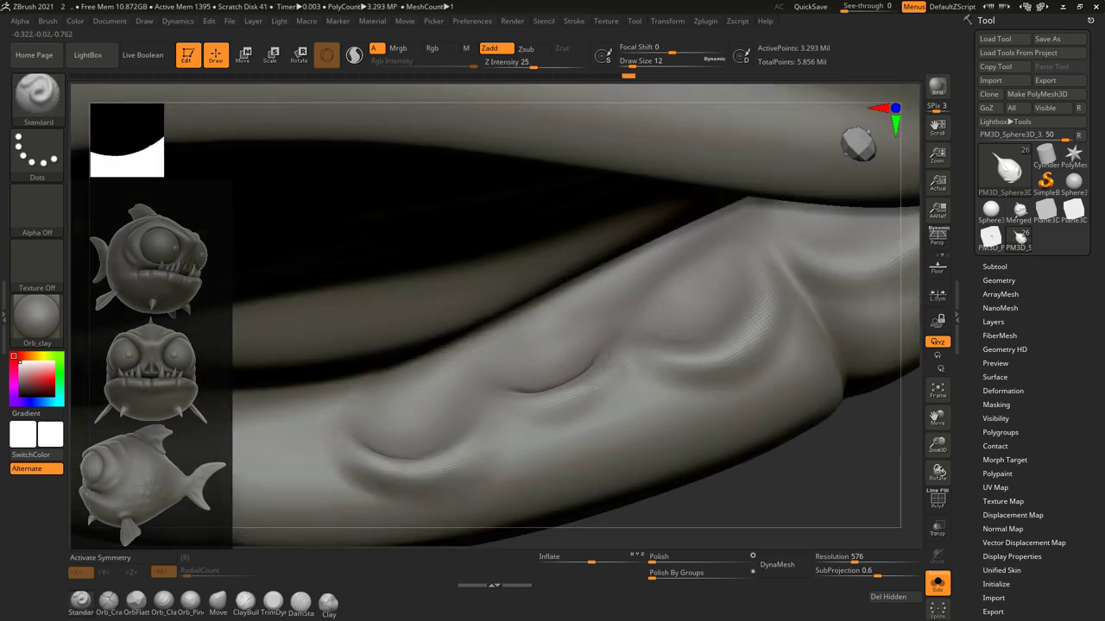
left_click_drag(505, 398, 445, 344)
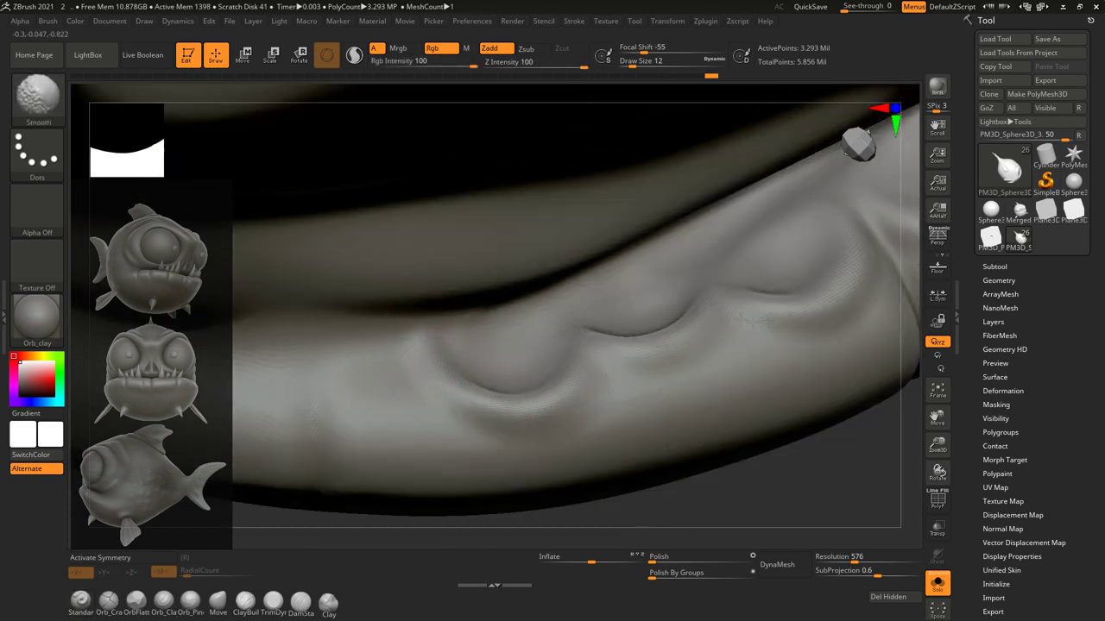
left_click_drag(827, 319, 441, 438)
Smooth the fold broadly with a larger brush, then show all 13 meshes again.
left_click_drag(416, 368, 465, 418)
mouse_move(400, 442)
left_mouse_down()
mouse_move(587, 365)
mouse_move(518, 328)
mouse_move(624, 397)
left_mouse_up()
left_click_drag(575, 357, 578, 254)
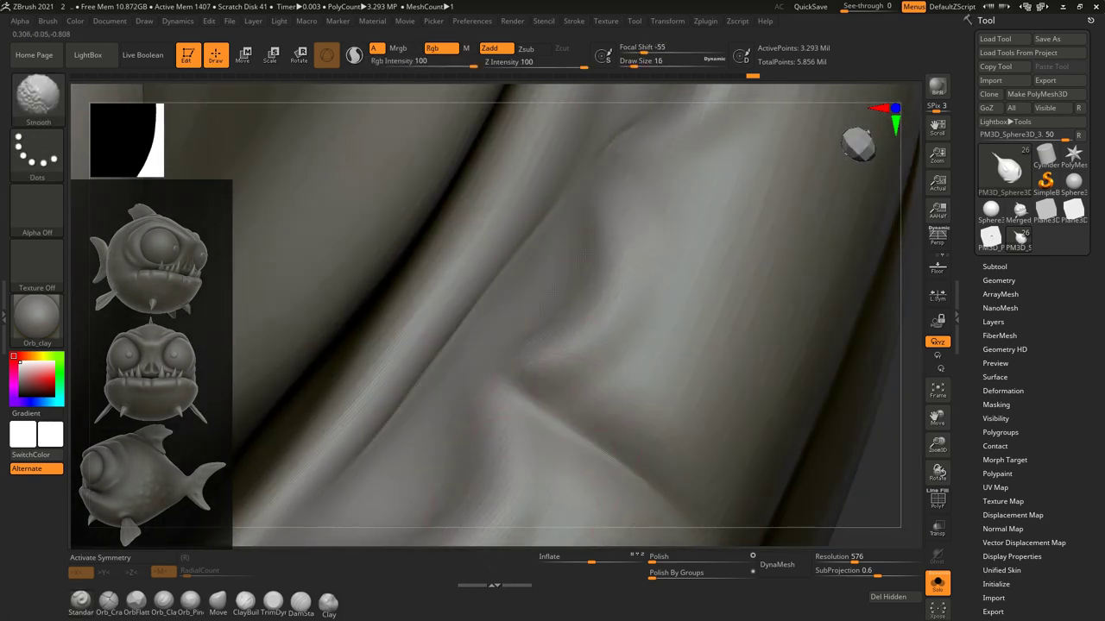
left_click_drag(709, 231, 619, 455)
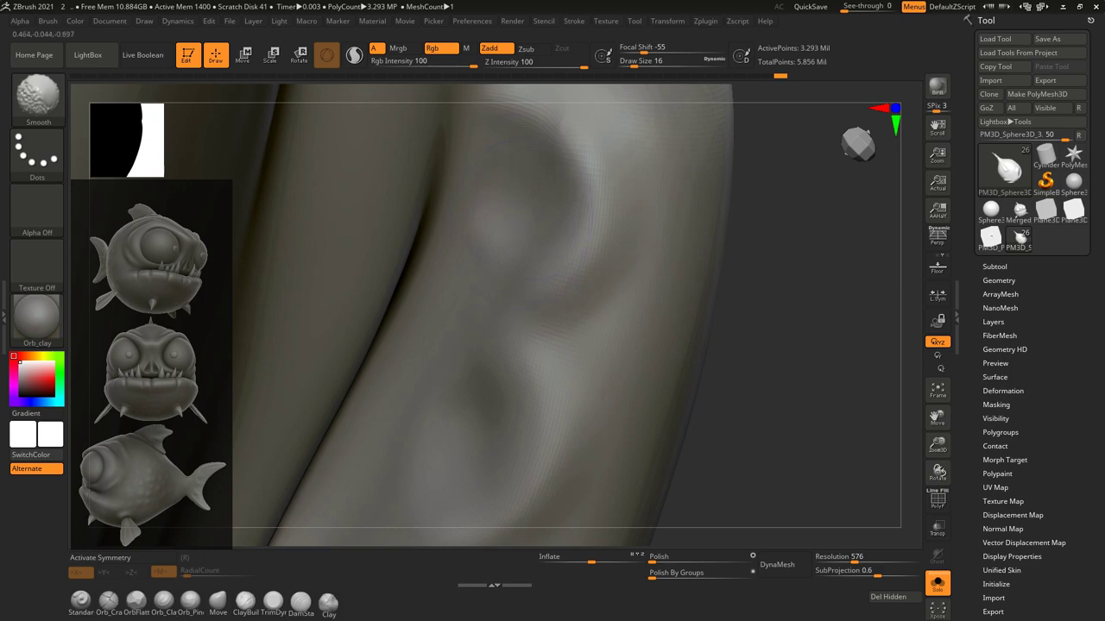
key("ctrl")
left_click(937, 584)
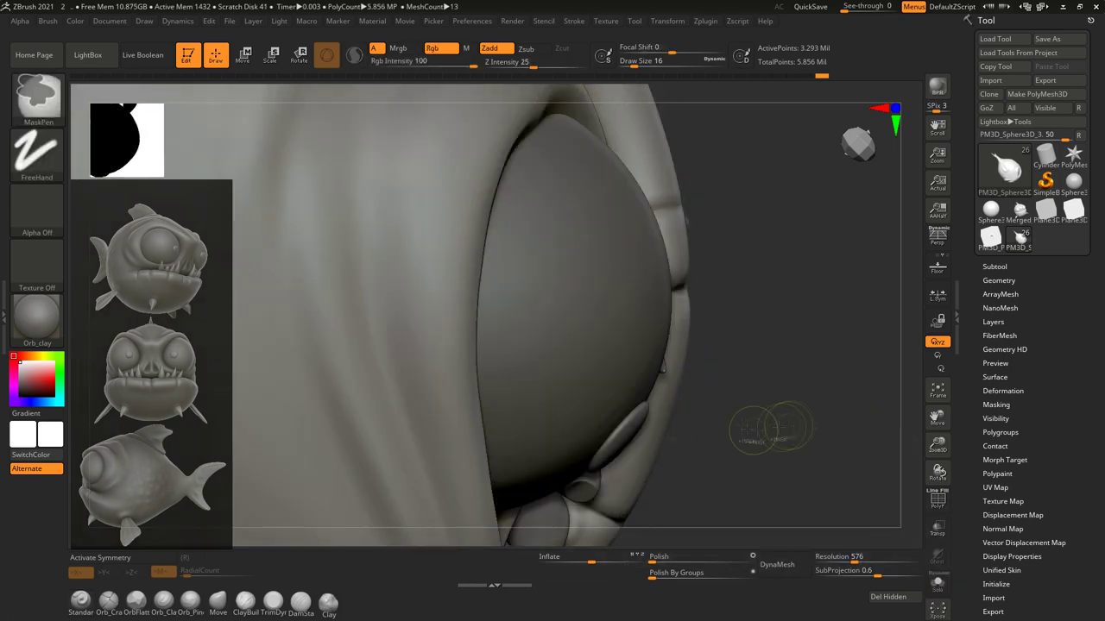
Carve a crease down the tail fin's central groove with DamStandard.
mouse_move(542, 345)
left_mouse_down()
mouse_move(541, 501)
mouse_move(582, 436)
mouse_move(567, 378)
left_mouse_up()
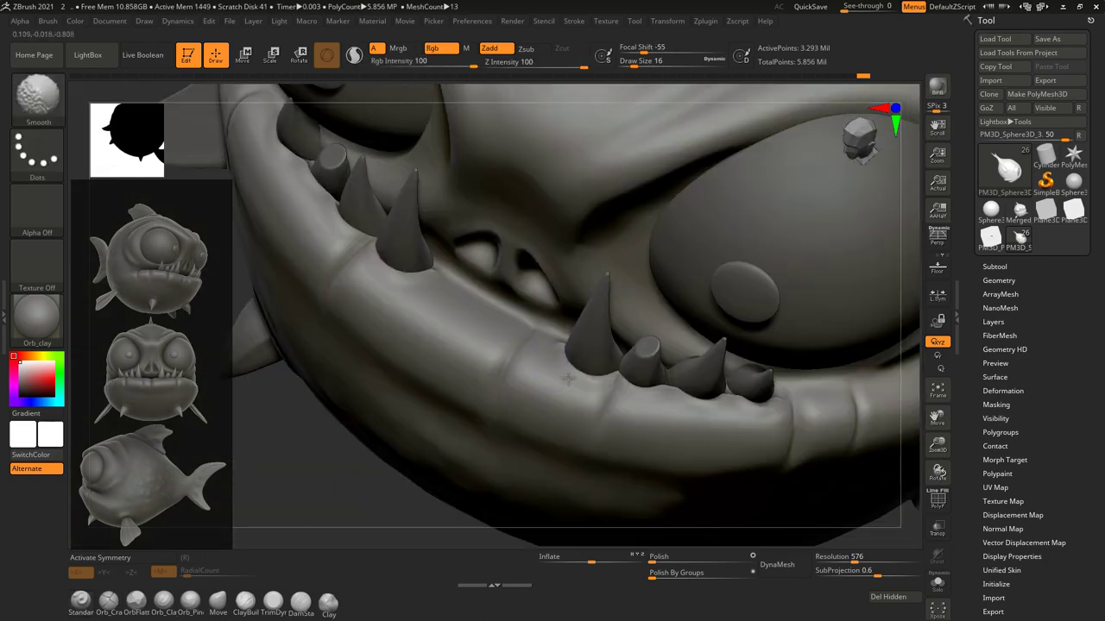
mouse_move(738, 417)
left_mouse_down()
mouse_move(685, 452)
mouse_move(727, 389)
left_mouse_up()
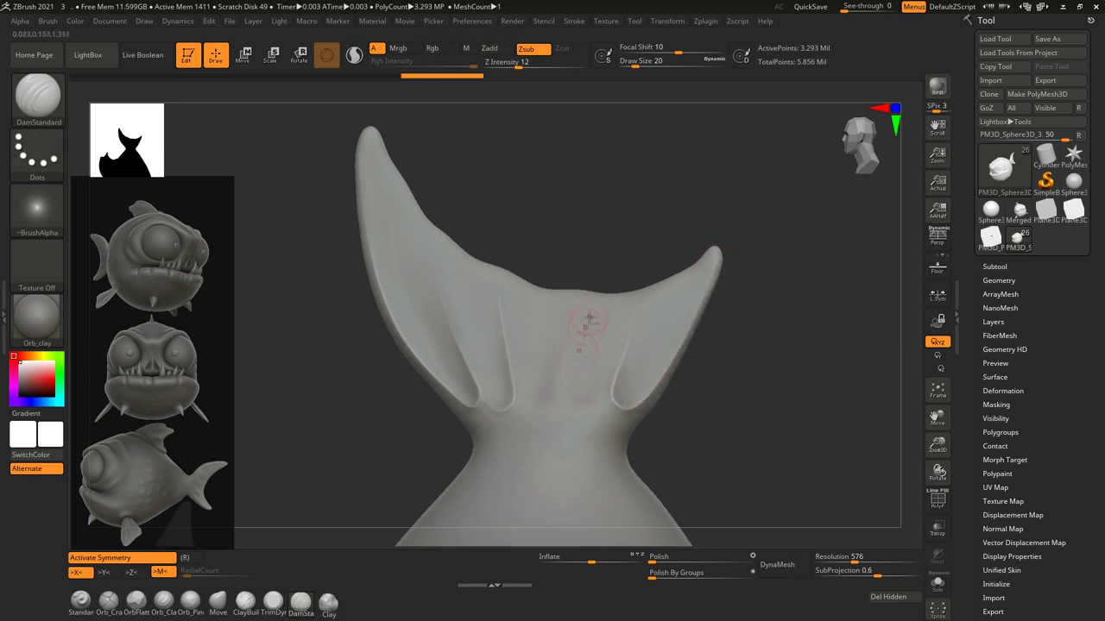
left_click_drag(508, 370, 528, 438)
left_click_drag(802, 423, 637, 278, "shift")
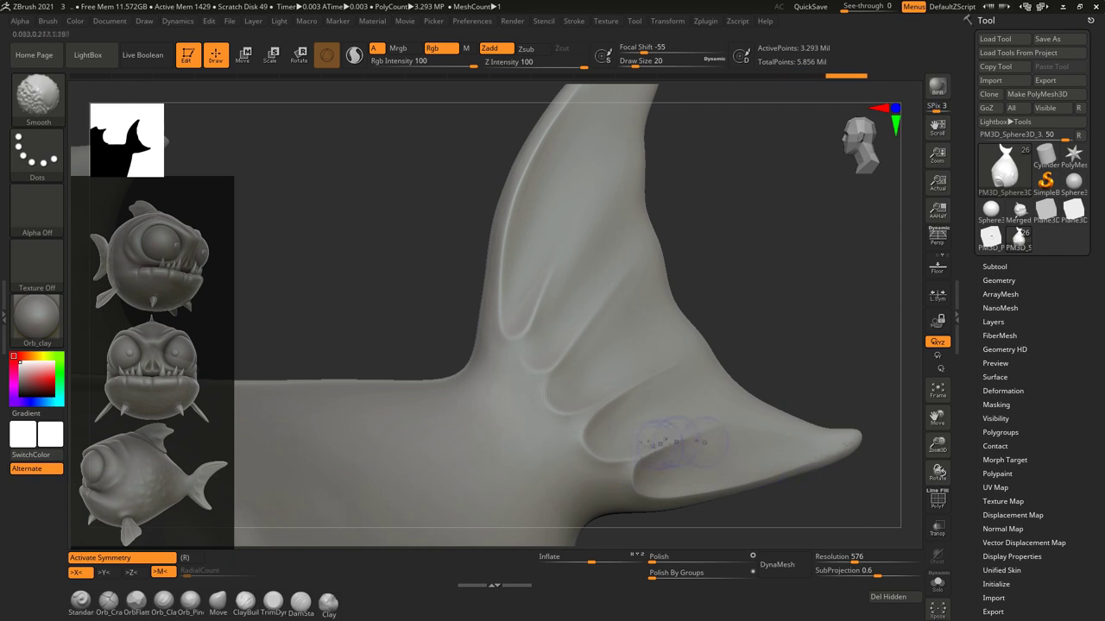
right_click_drag(695, 421, 595, 260)
mouse_move(561, 475)
right_mouse_down("shift")
mouse_move(665, 345)
mouse_move(732, 350)
mouse_move(599, 363)
mouse_move(734, 399)
mouse_move(583, 283)
right_mouse_up("shift")
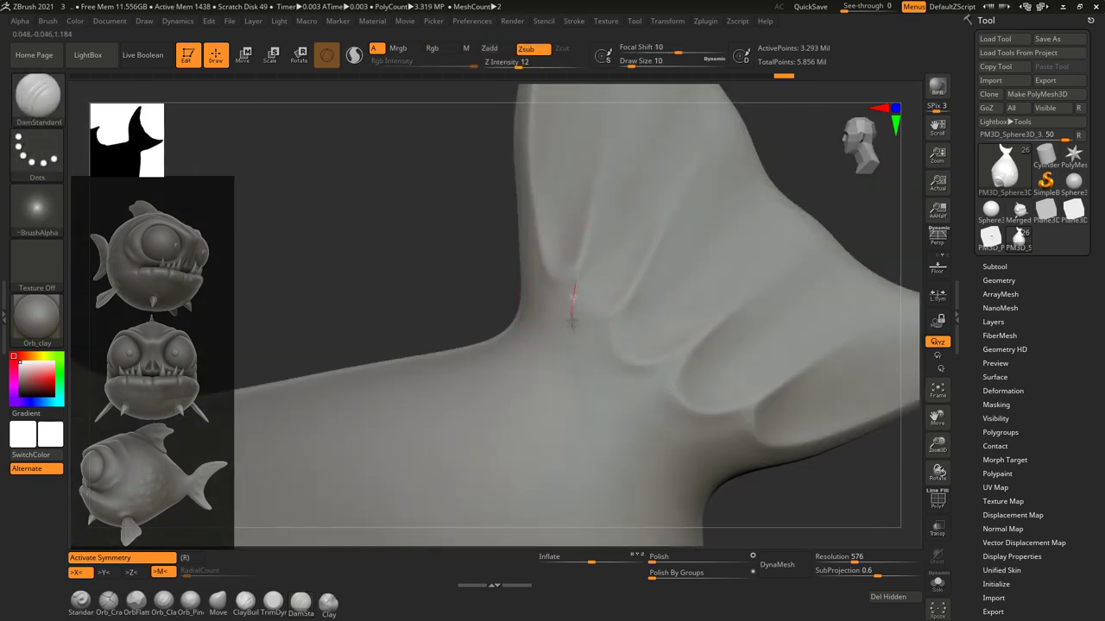
right_click_drag(572, 321, 535, 207, "ctrl")
Make the fin piece (Subtool 5) active and isolate it with Solo.
left_click(596, 285, "alt")
mouse_move(595, 285)
right_mouse_down()
mouse_move(551, 331)
mouse_move(569, 285)
right_mouse_up()
left_click(937, 583)
Turn on X symmetry and smooth the isolated fin's grooved surface.
key("x")
mouse_move(517, 327)
right_mouse_down()
mouse_move(572, 313)
mouse_move(458, 294)
right_mouse_up()
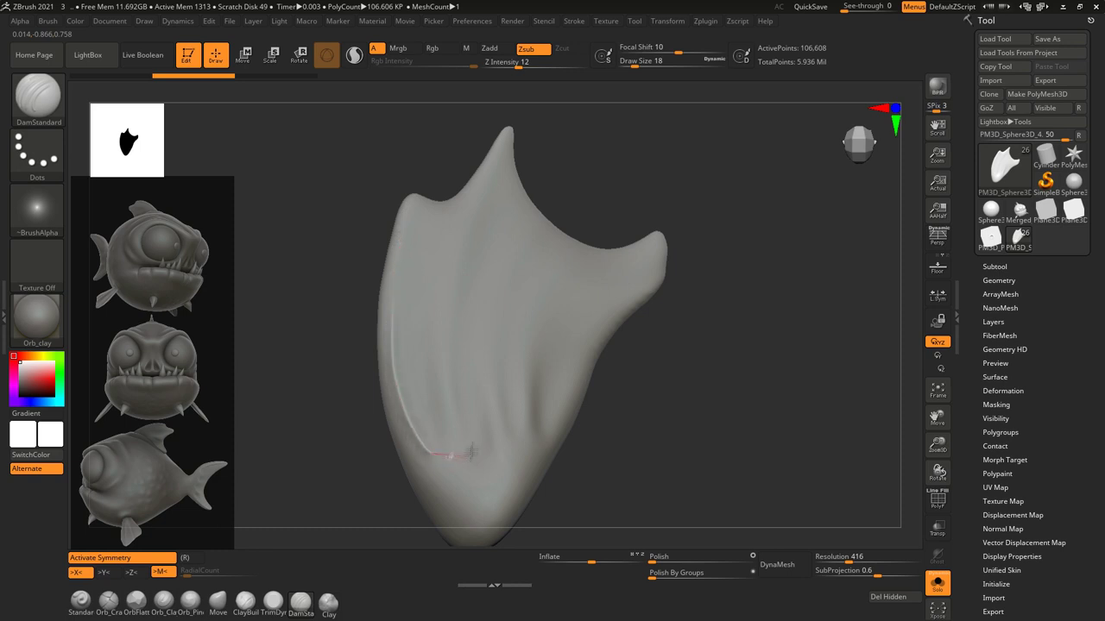
right_click_drag(436, 319, 402, 190)
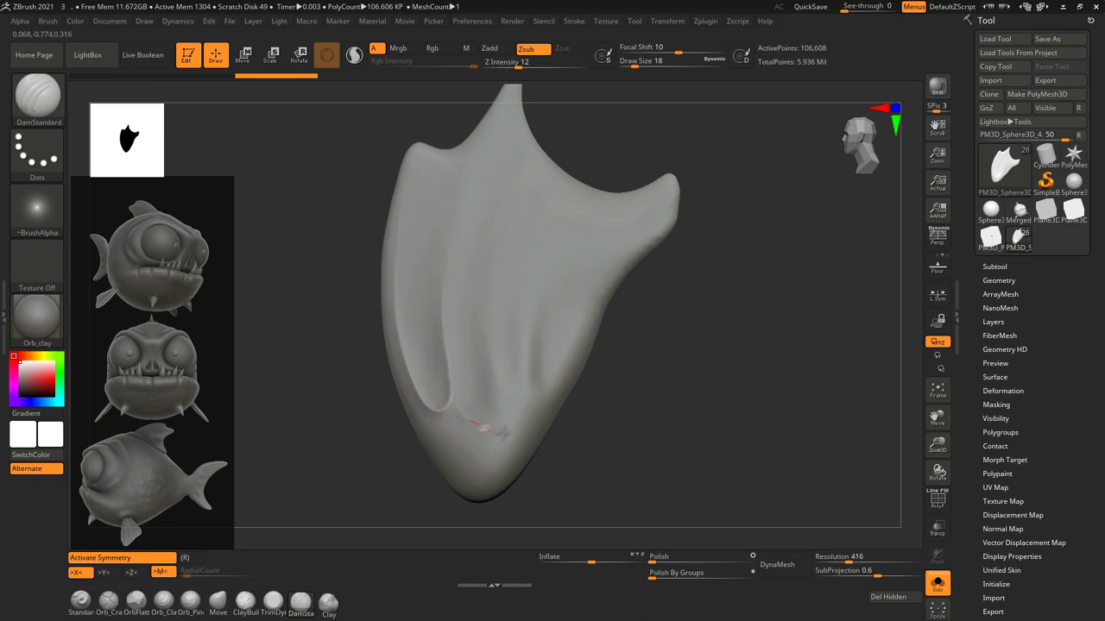
mouse_move(509, 412)
right_mouse_down()
mouse_move(530, 259)
mouse_move(544, 237)
right_mouse_up()
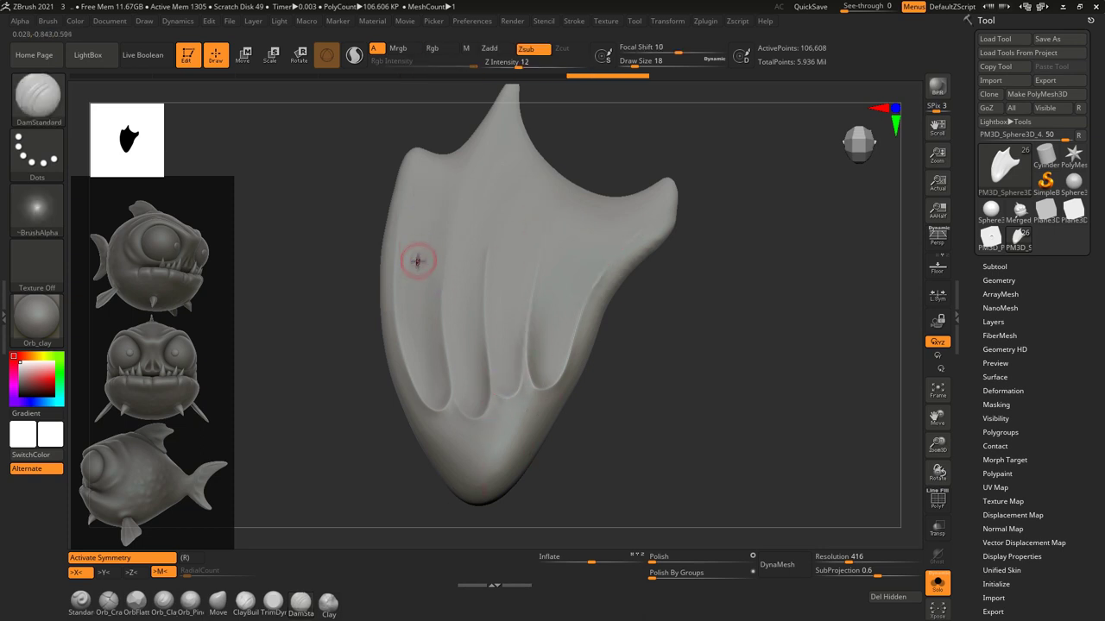
right_click_drag(414, 253, 404, 237, "shift")
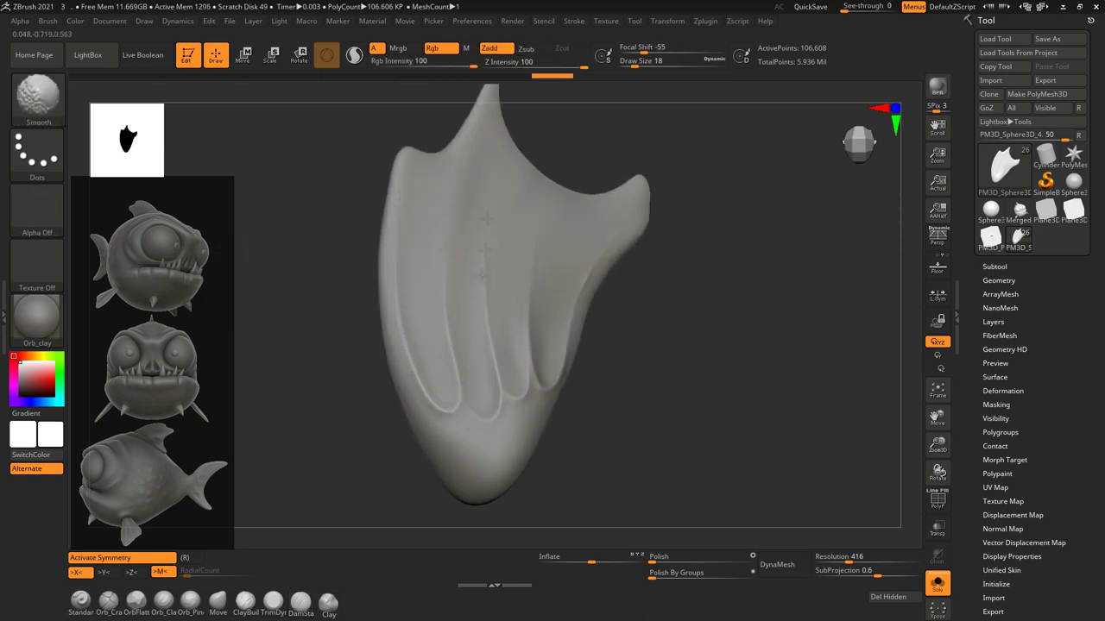
mouse_move(518, 345)
right_mouse_down()
mouse_move(604, 302)
mouse_move(553, 380)
mouse_move(466, 324)
right_mouse_up()
Toggle Solo off and on to check the fin against the fish, smoothing it further.
left_click(937, 583)
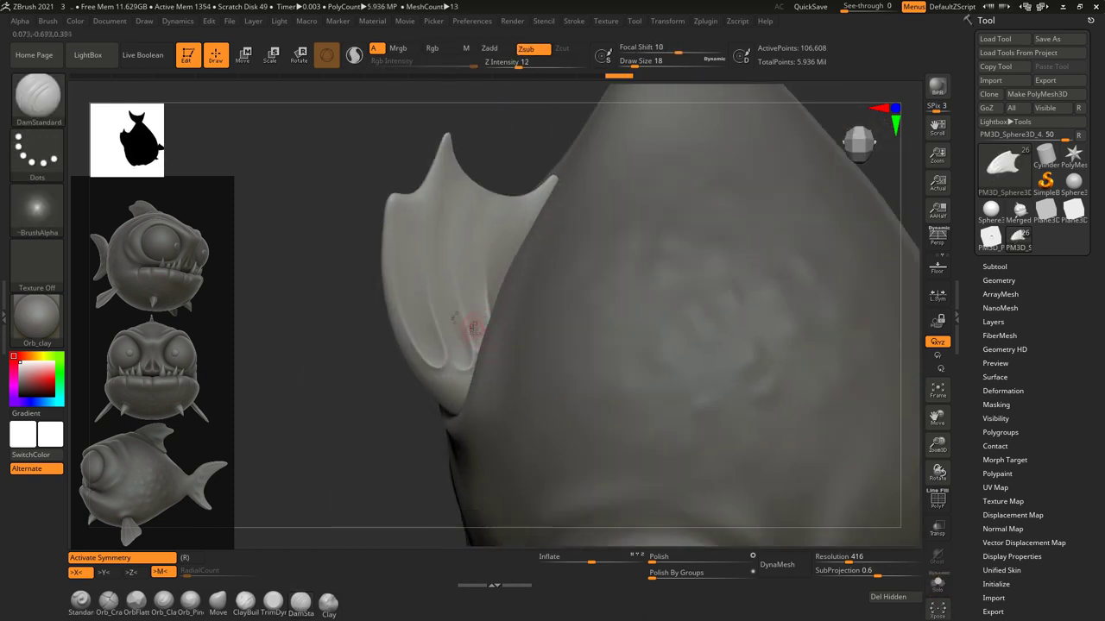
key("ctrl+shift+s")
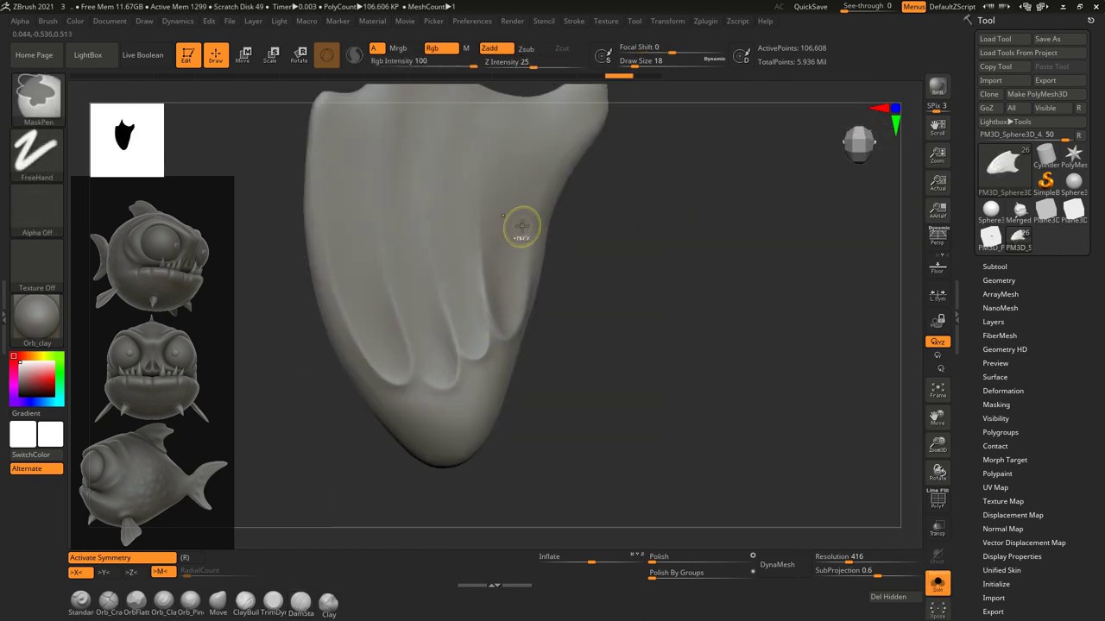
right_click_drag(510, 249, 440, 200)
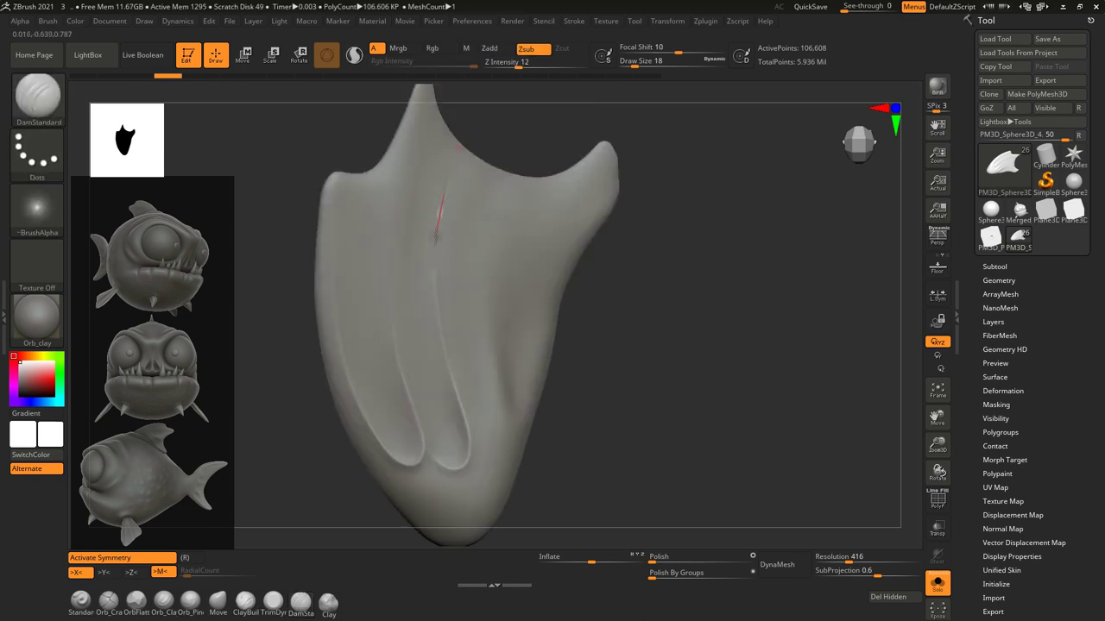
key("shift")
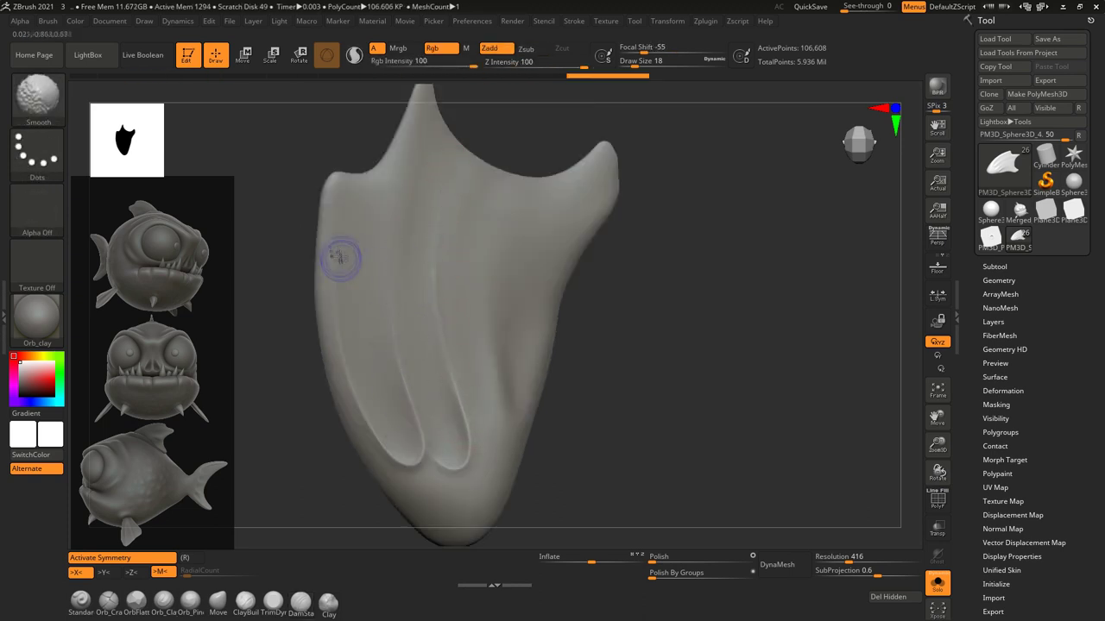
key("ctrl+shift+s")
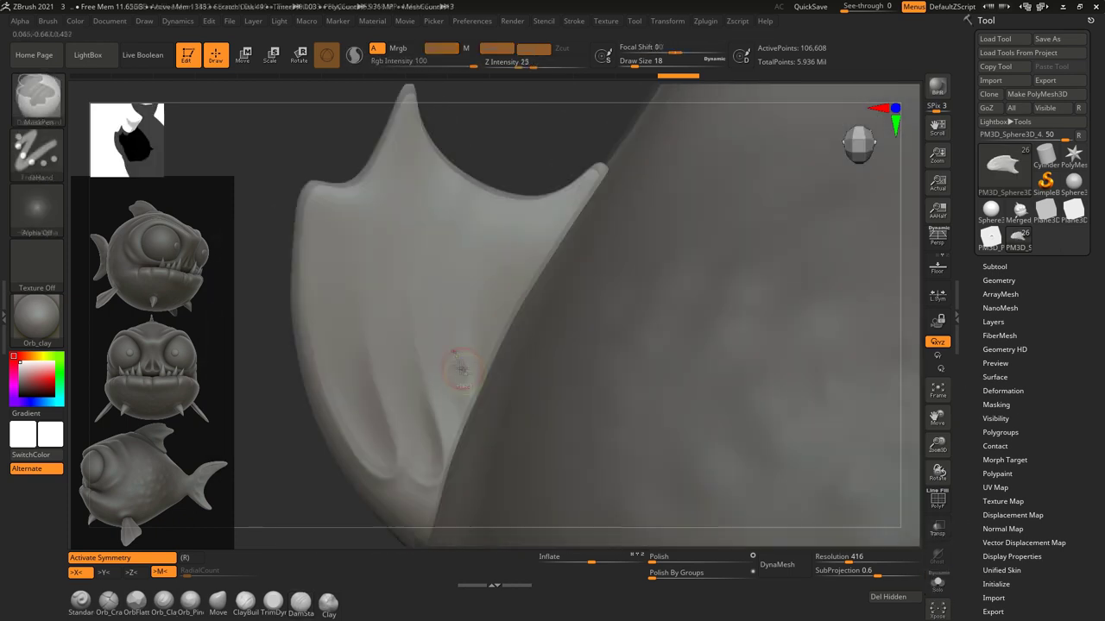
key("shift")
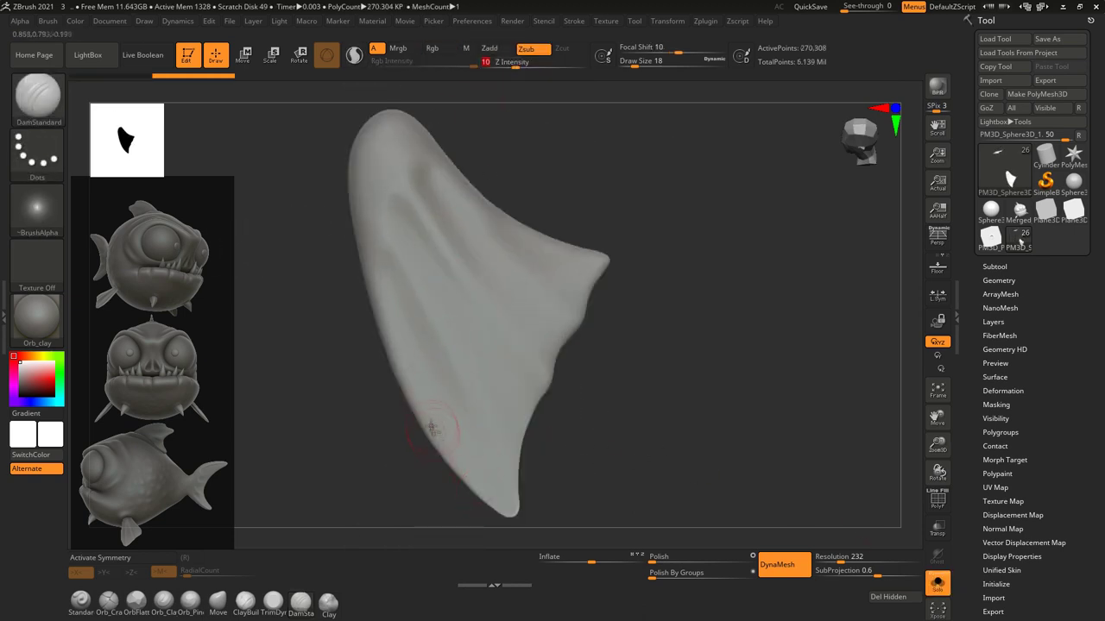
Carve and smooth a groove up the dorsal fin, then select the pectoral fin piece (Subtool 3).
left_click_drag(388, 249, 385, 178)
right_click_drag(396, 156, 396, 300, "alt")
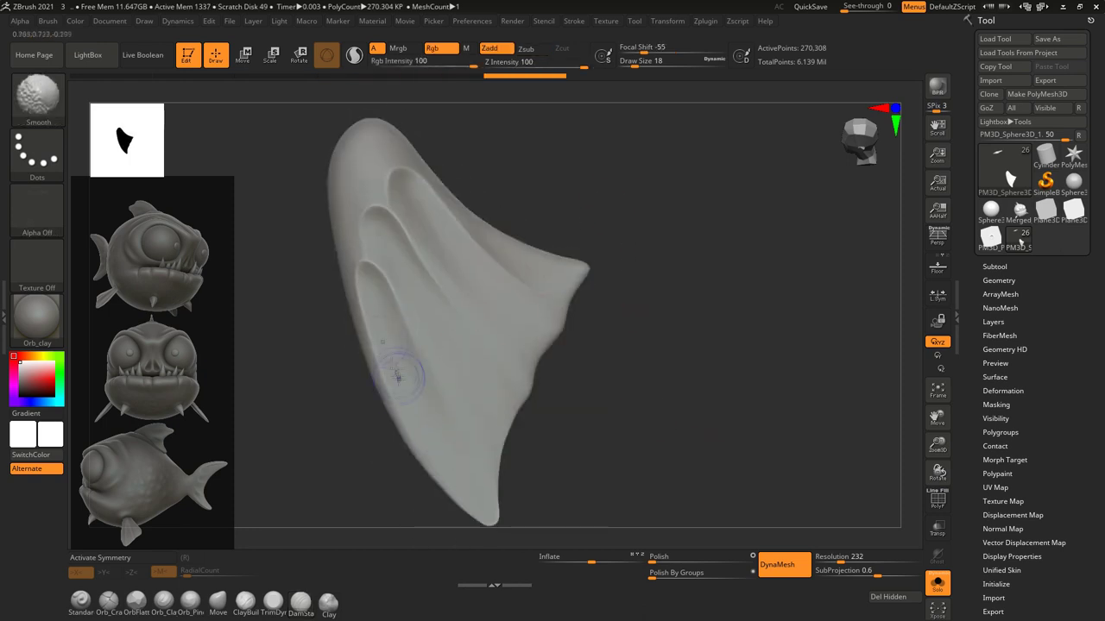
mouse_move(466, 474)
right_mouse_down()
mouse_move(633, 247)
mouse_move(796, 320)
mouse_move(518, 284)
mouse_move(427, 250)
right_mouse_up()
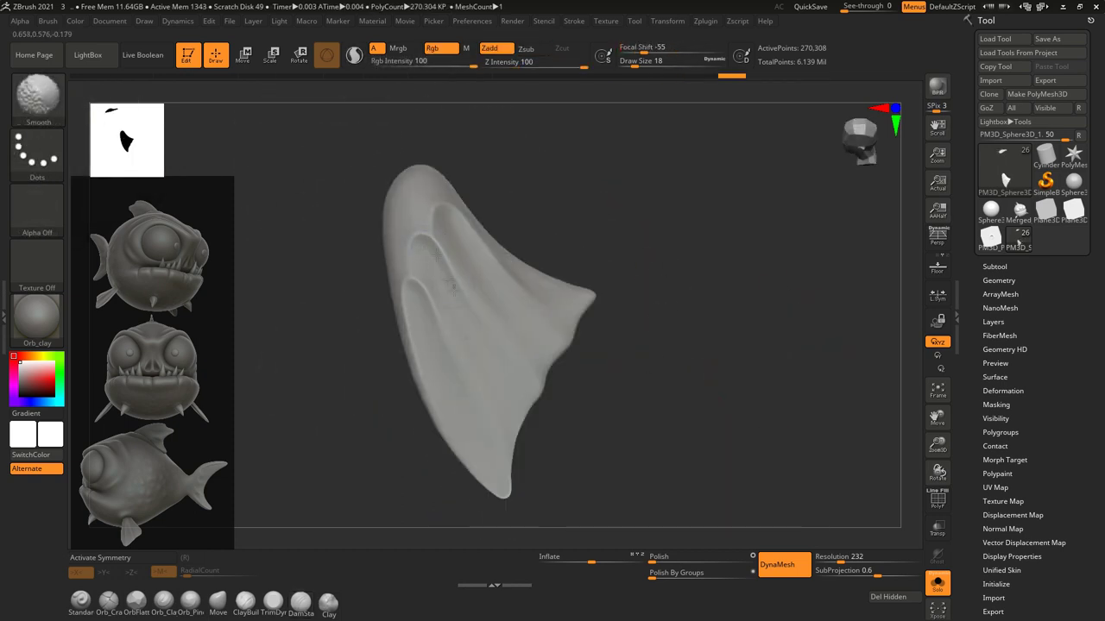
mouse_move(609, 238)
right_mouse_down()
mouse_move(627, 374)
mouse_move(634, 86)
right_mouse_up()
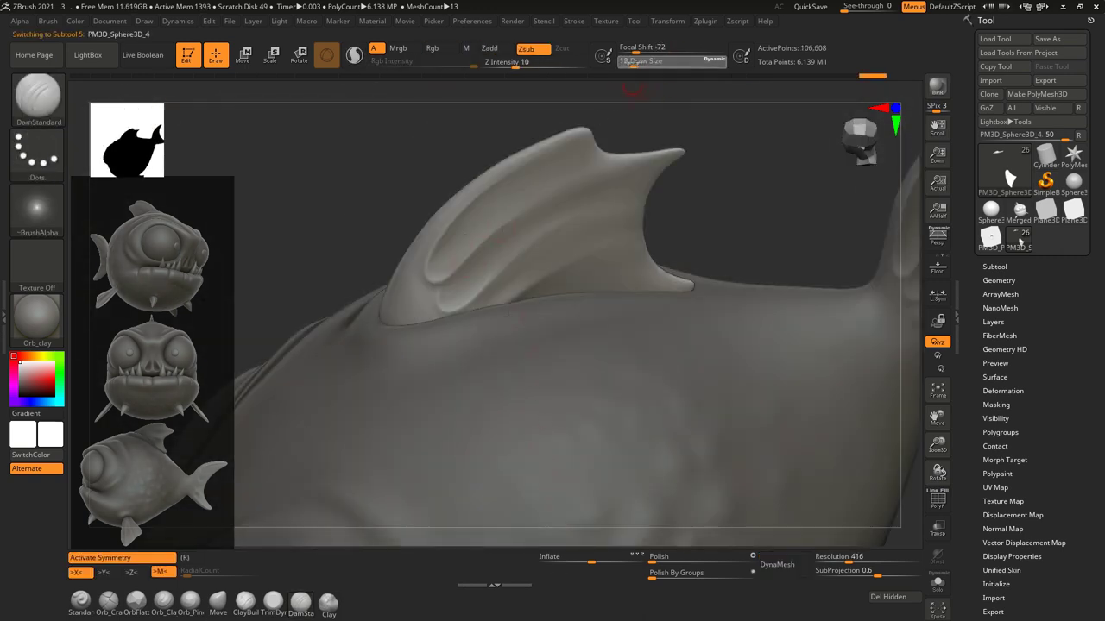
key("shift")
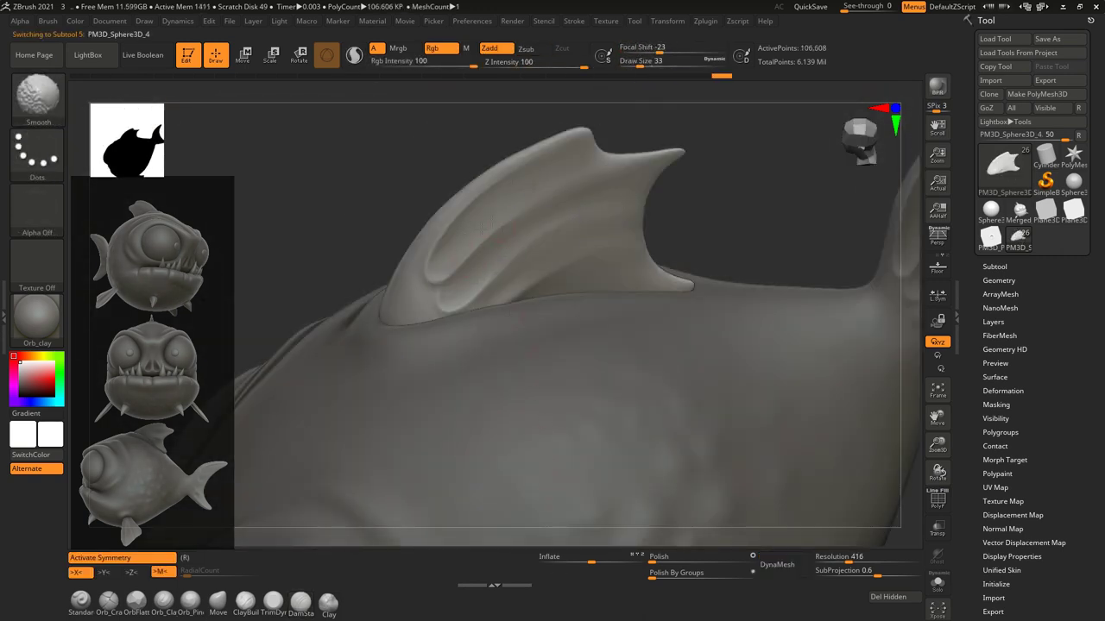
mouse_move(649, 277)
right_mouse_down()
mouse_move(553, 389)
mouse_move(561, 401)
mouse_move(668, 308)
mouse_move(707, 380)
right_mouse_up()
left_click(548, 393, "alt")
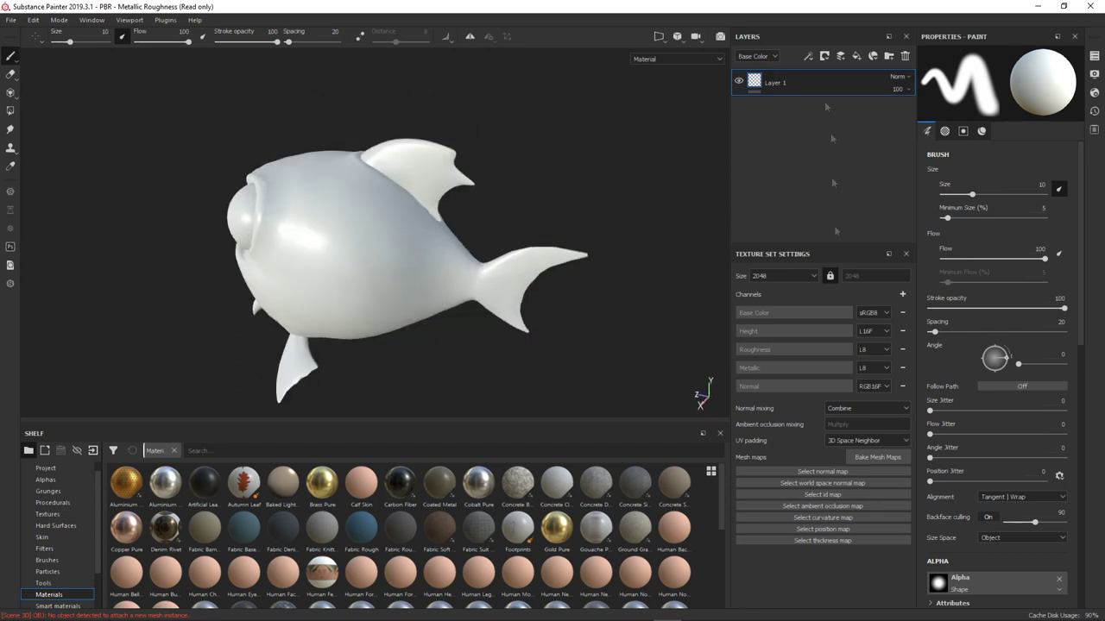
Bake the default mesh maps, including curvature, at the existing output size.
left_click(878, 457)
left_click(565, 152)
left_click(405, 208)
left_click(436, 241)
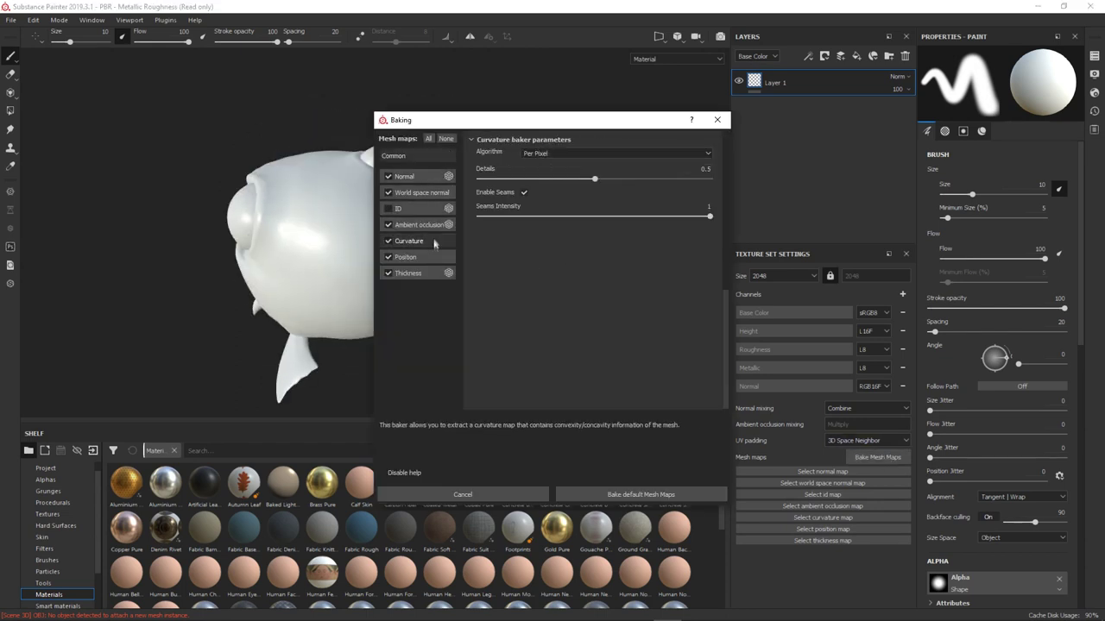
scroll(595, 285, "up", 3)
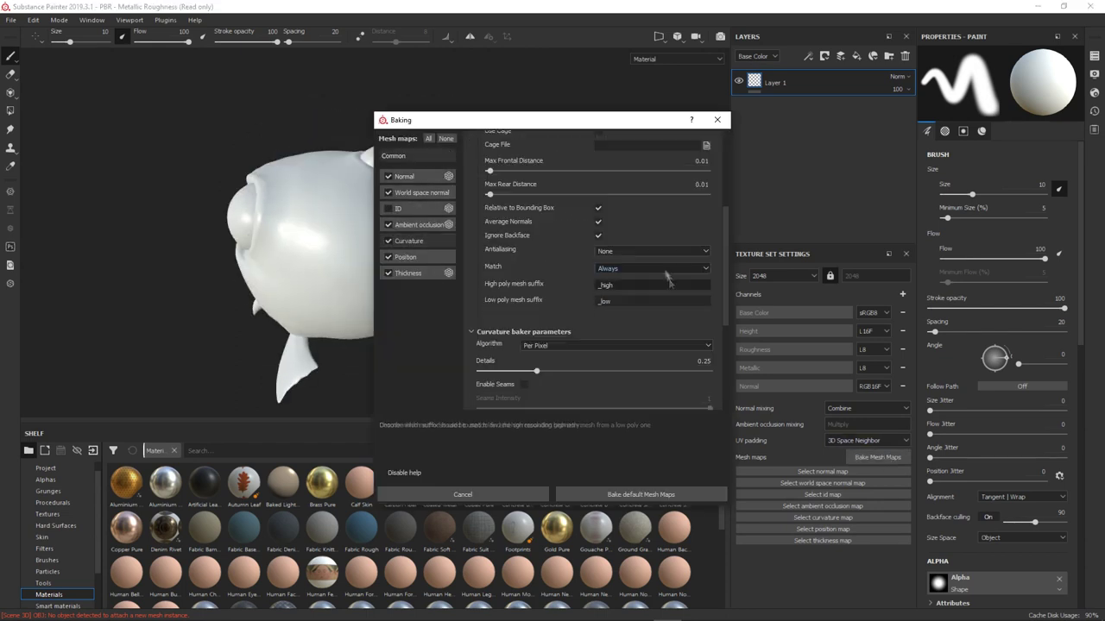
scroll(621, 345, "down", 3)
scroll(621, 345, "up", 5)
left_click(394, 158)
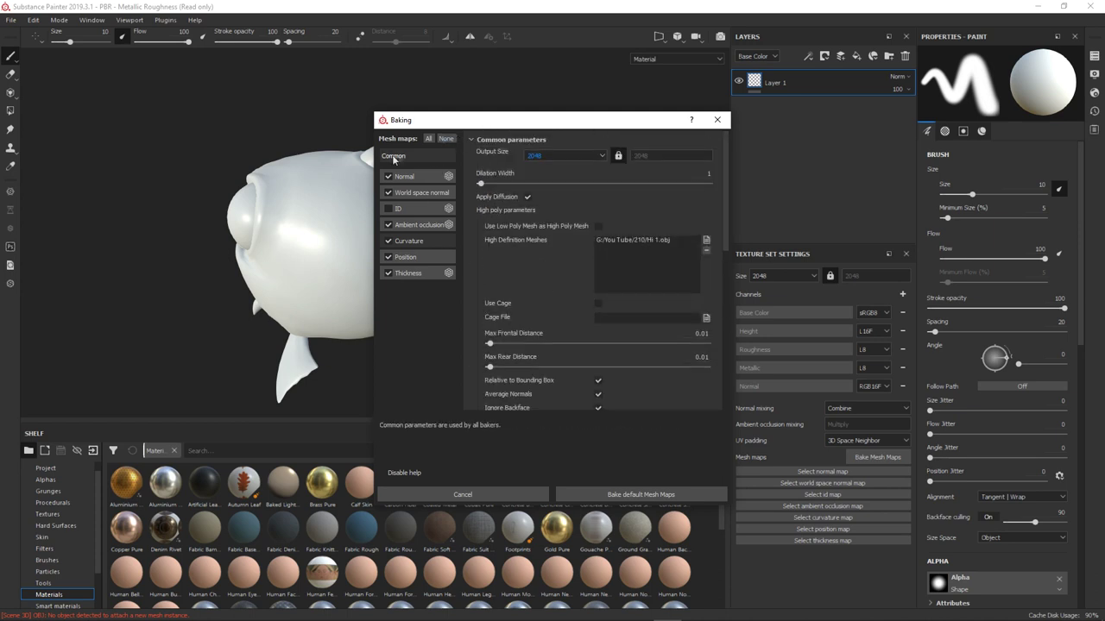
left_click(622, 495)
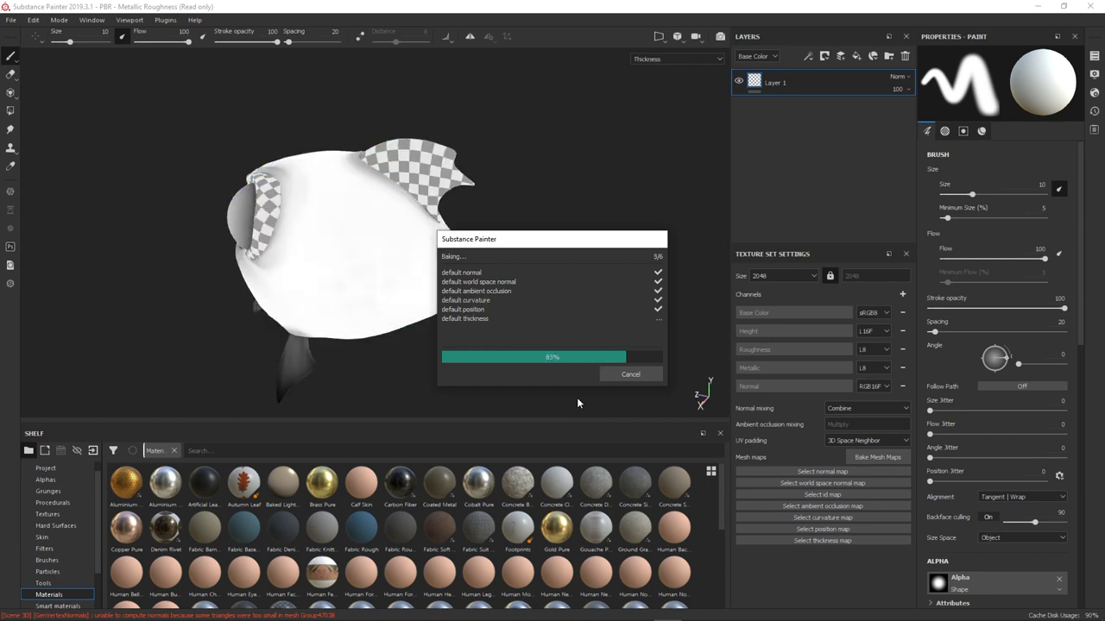
left_click(626, 374)
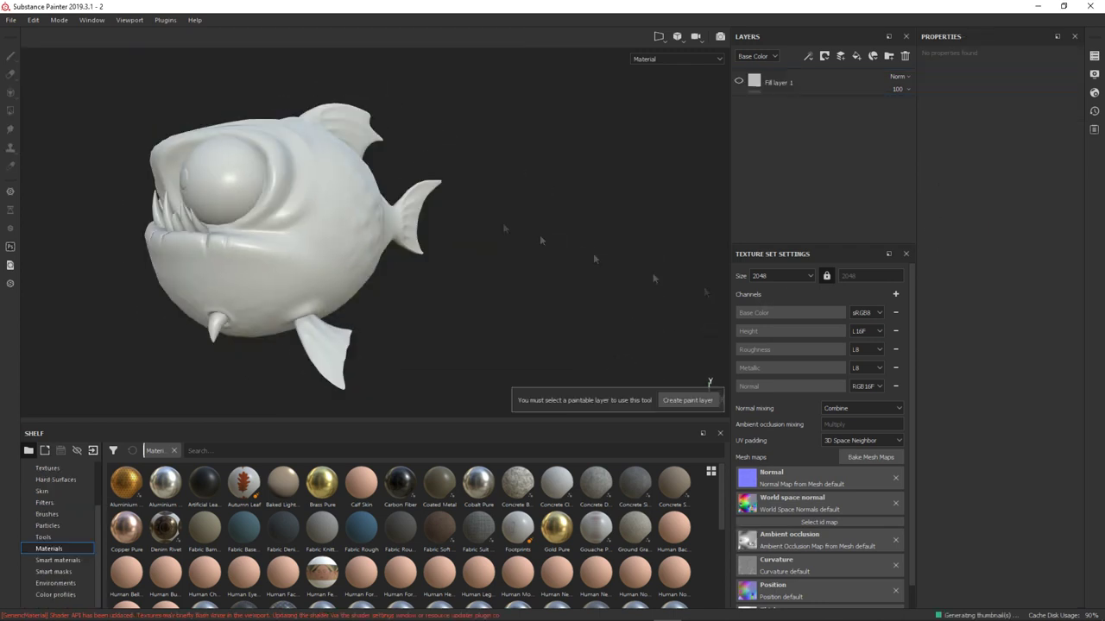
Set Fill layer 1's base colour to dark orange.
left_click_drag(508, 247, 578, 239, "alt")
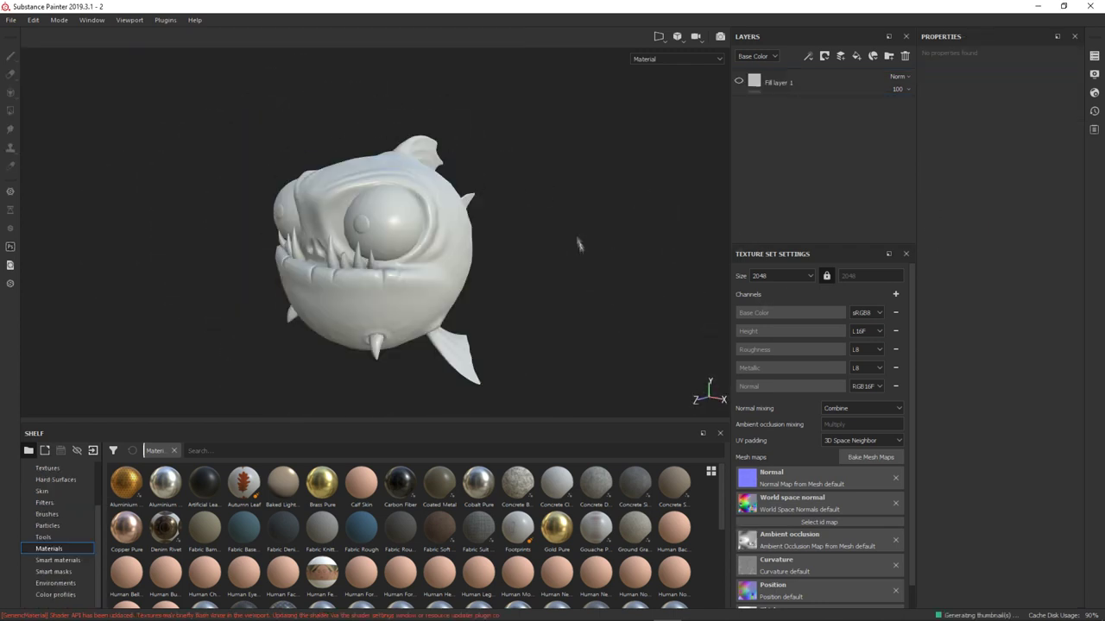
left_click(810, 82)
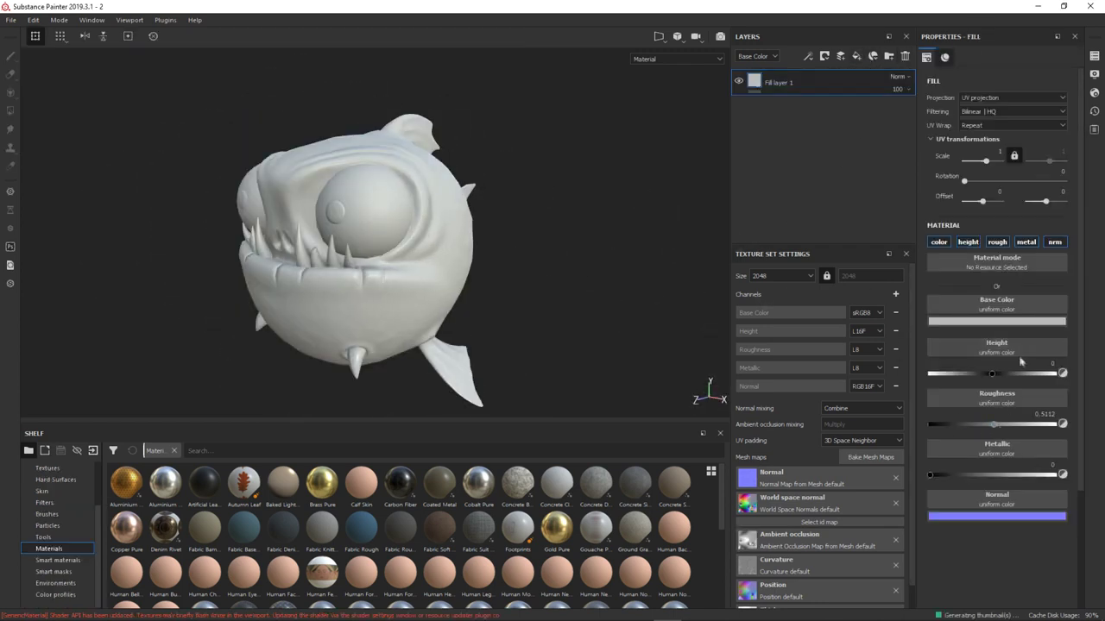
left_click(1018, 321)
left_click(1031, 395)
left_click_drag(1044, 442, 1044, 436)
mouse_move(552, 328)
left_mouse_down("alt")
mouse_move(458, 318)
mouse_move(575, 253)
left_mouse_up("alt")
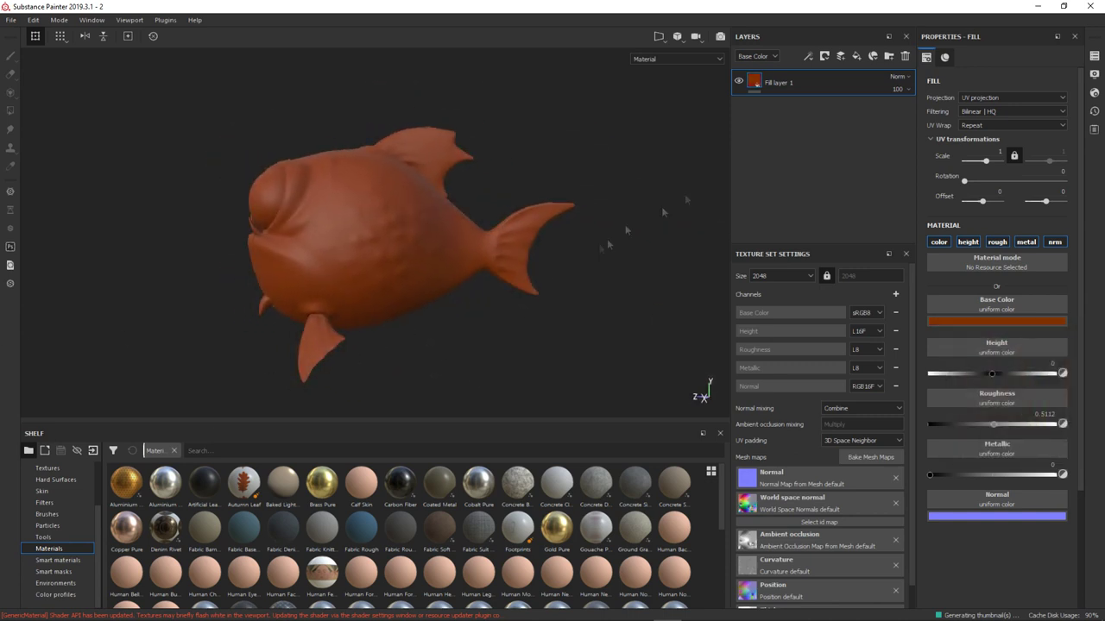
Duplicate the orange fill layer and brighten the copy to vivid orange.
key("ctrl+d")
left_click(1018, 321)
left_click(1034, 367)
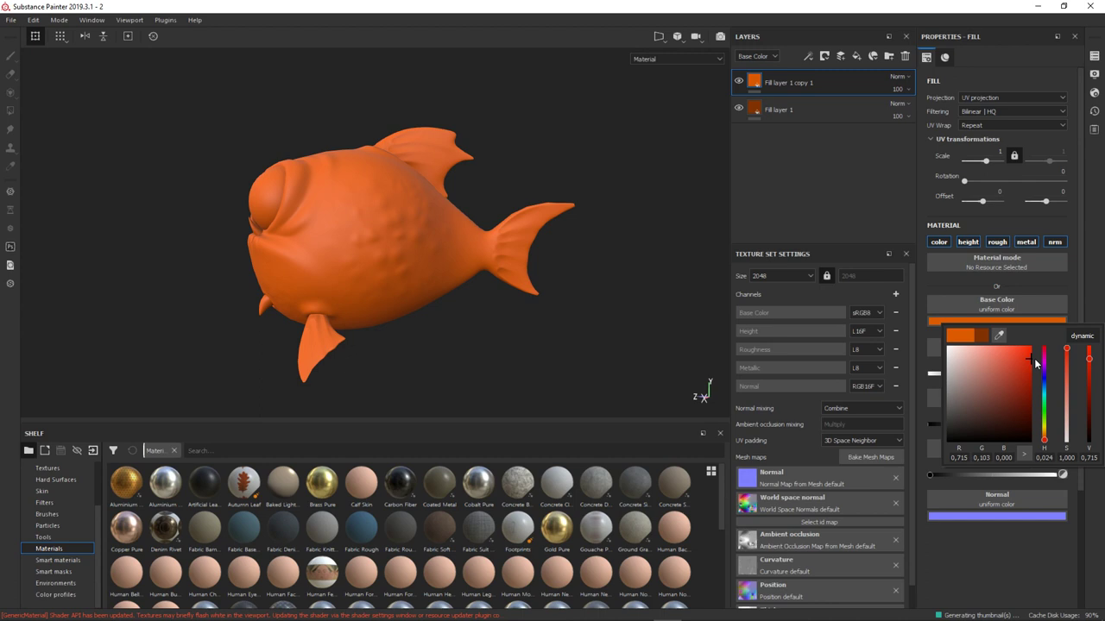
left_click(839, 56)
Give the copy a black mask with a Fill effect using the baked Thickness map.
left_click(863, 86)
left_click(824, 56)
left_click(844, 100)
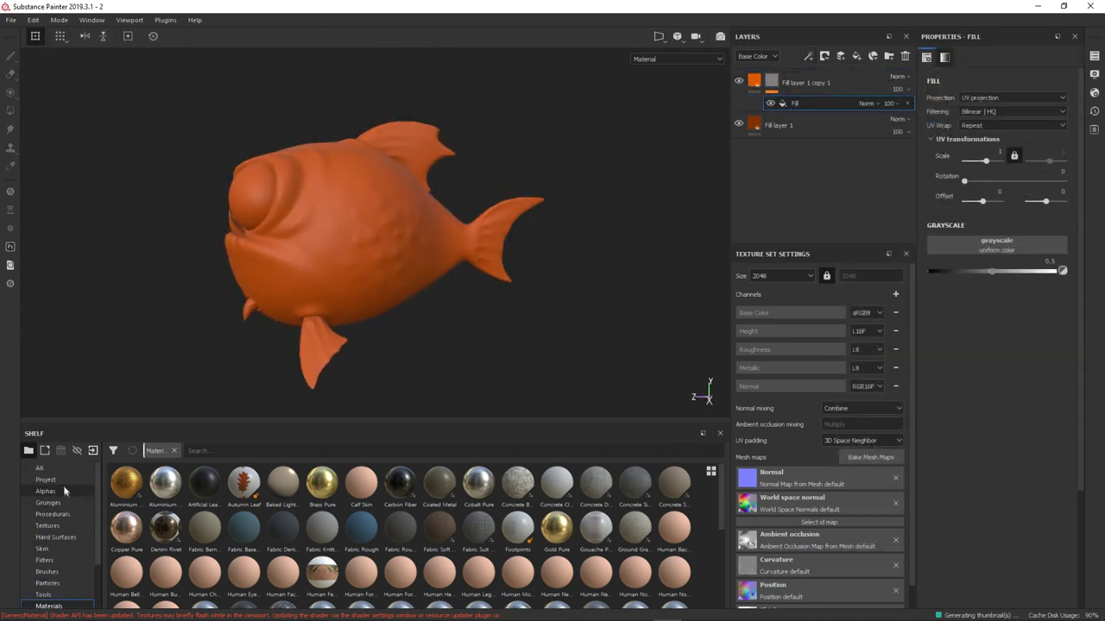
left_click(45, 479)
left_click_drag(283, 483, 997, 245)
Add a Levels effect to the copy's thickness-driven mask.
left_click_drag(506, 303, 672, 139, "alt")
left_click(808, 56)
left_click(842, 118)
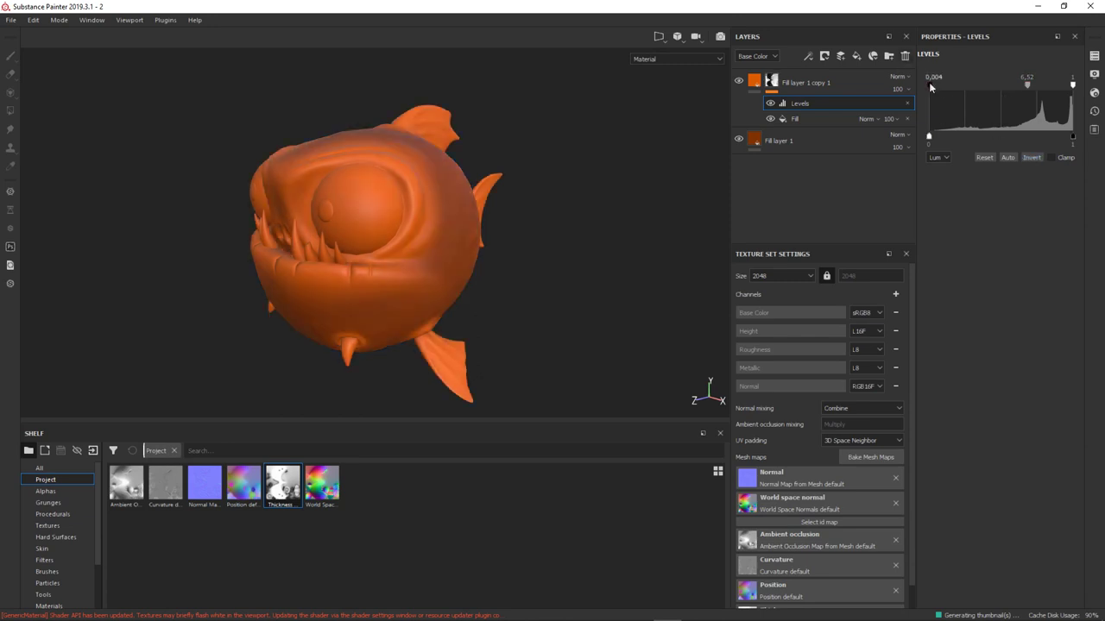
mouse_move(557, 189)
left_mouse_down("alt")
mouse_move(506, 230)
mouse_move(486, 284)
mouse_move(532, 187)
left_mouse_up("alt")
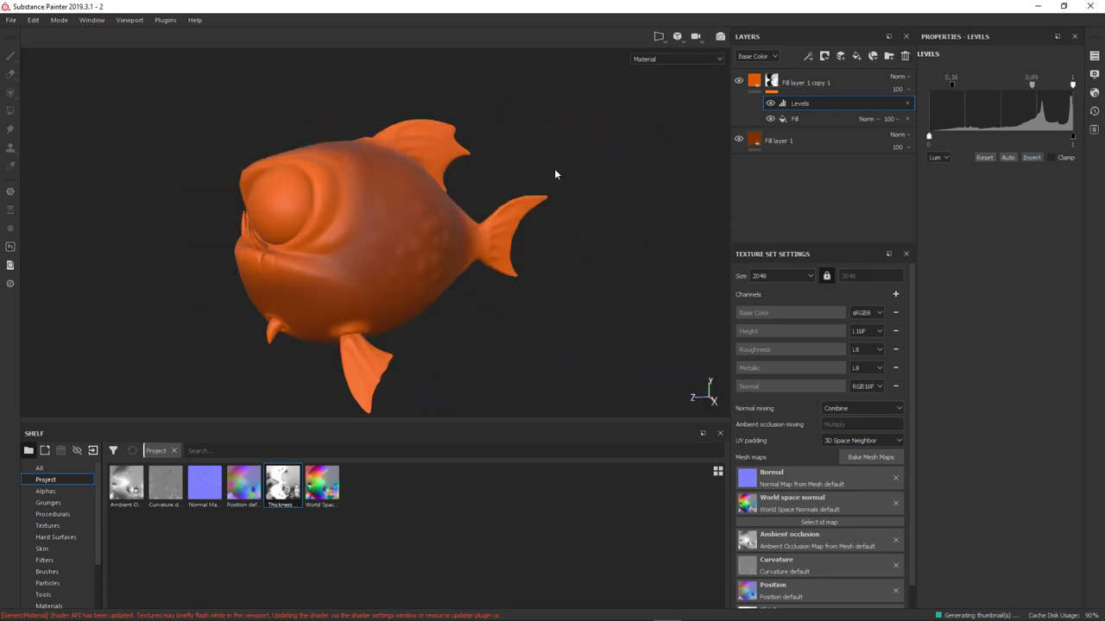
scroll(553, 173, "up", 2)
scroll(608, 121, "up", 2)
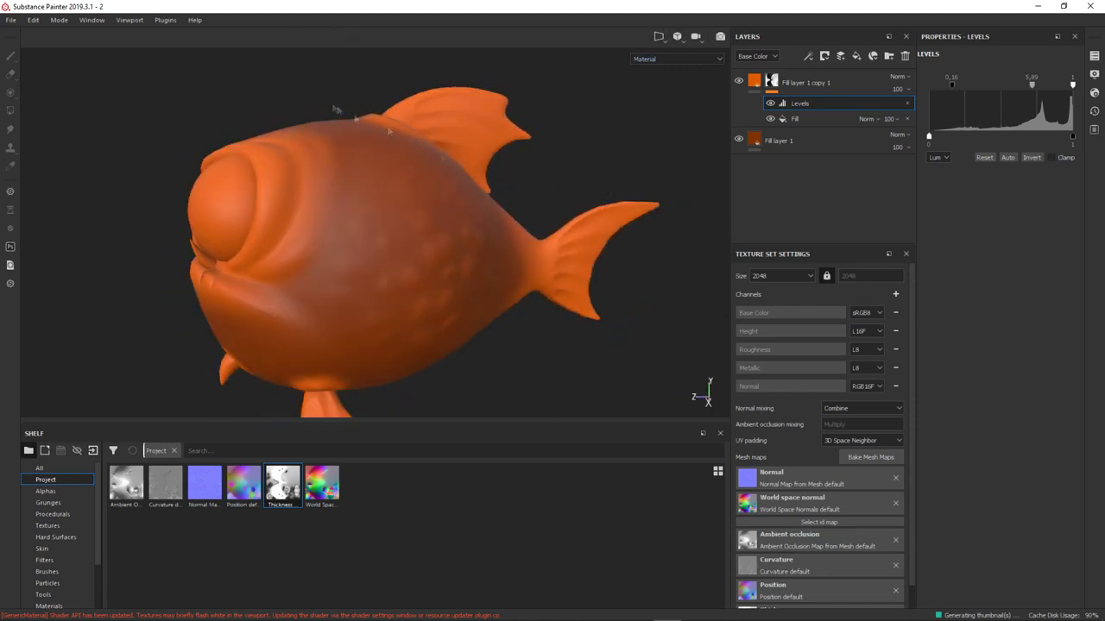
left_click_drag(334, 108, 621, 177, "alt")
Set up mask painting with stroke opacity 18, flow about 21 and a larger brush.
key("1")
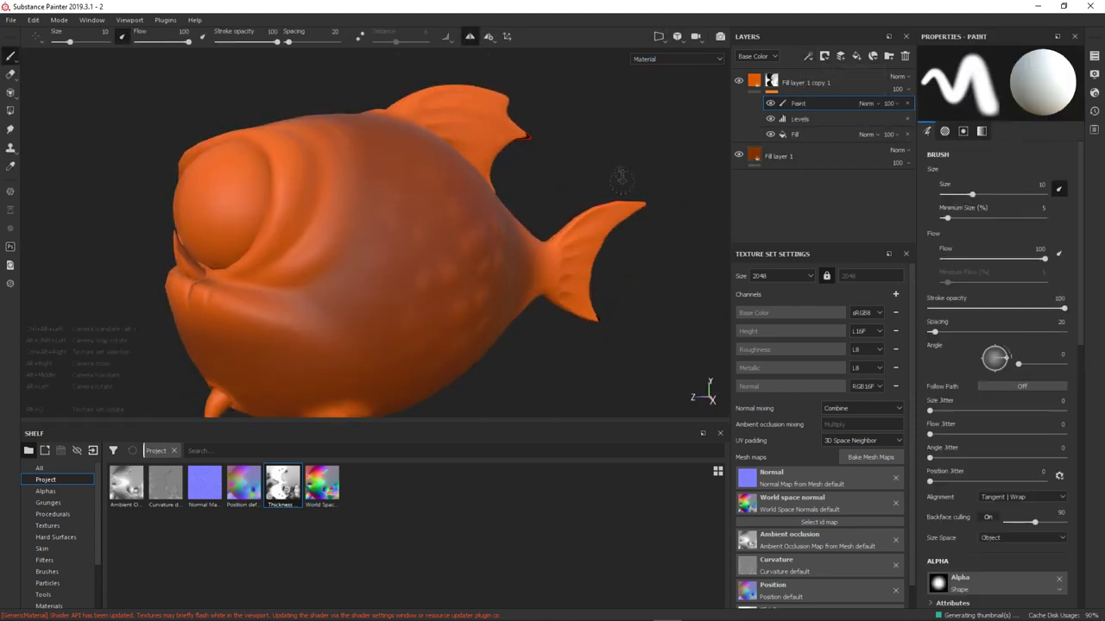
scroll(620, 177, "down", 2)
scroll(567, 320, "up", 4)
left_click_drag(277, 41, 228, 43)
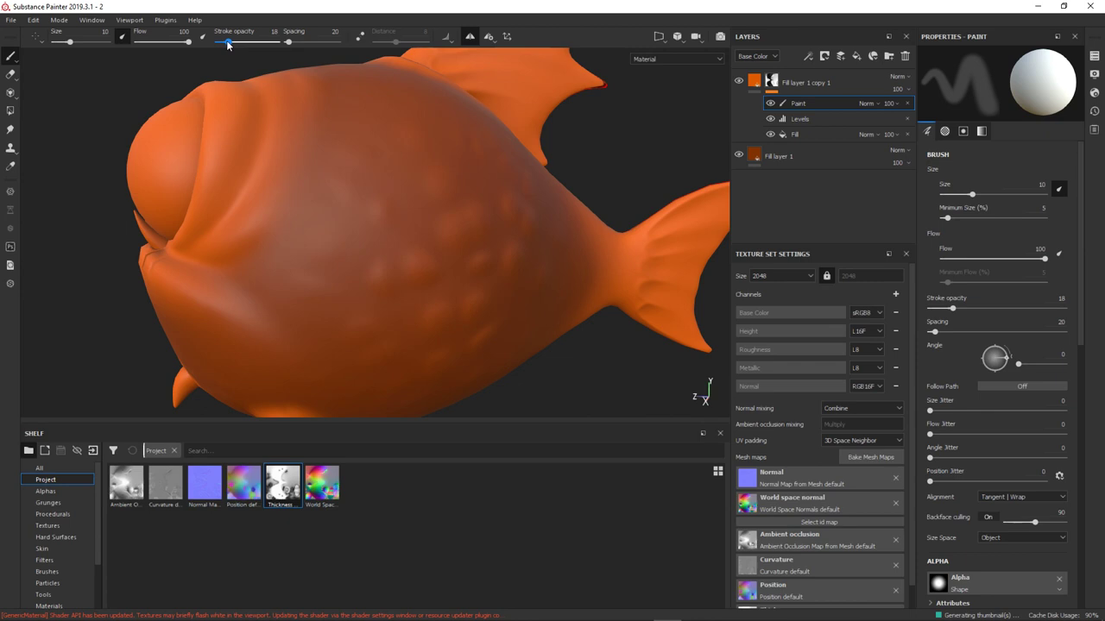
left_click_drag(418, 263, 625, 170, "alt")
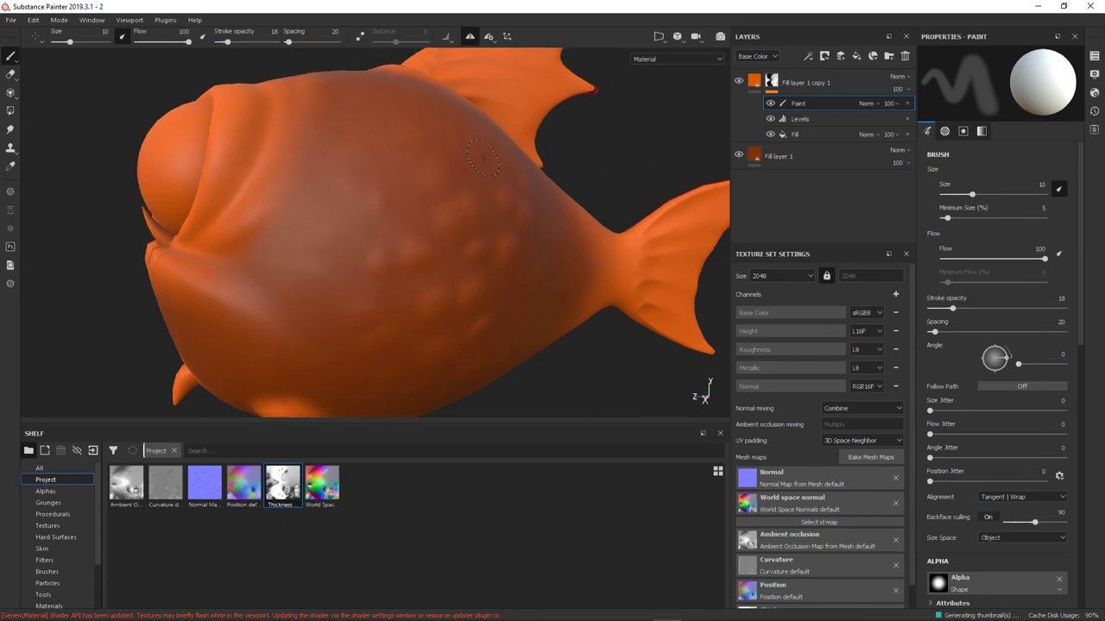
right_click_drag(416, 254, 438, 261, "ctrl")
left_click(147, 42)
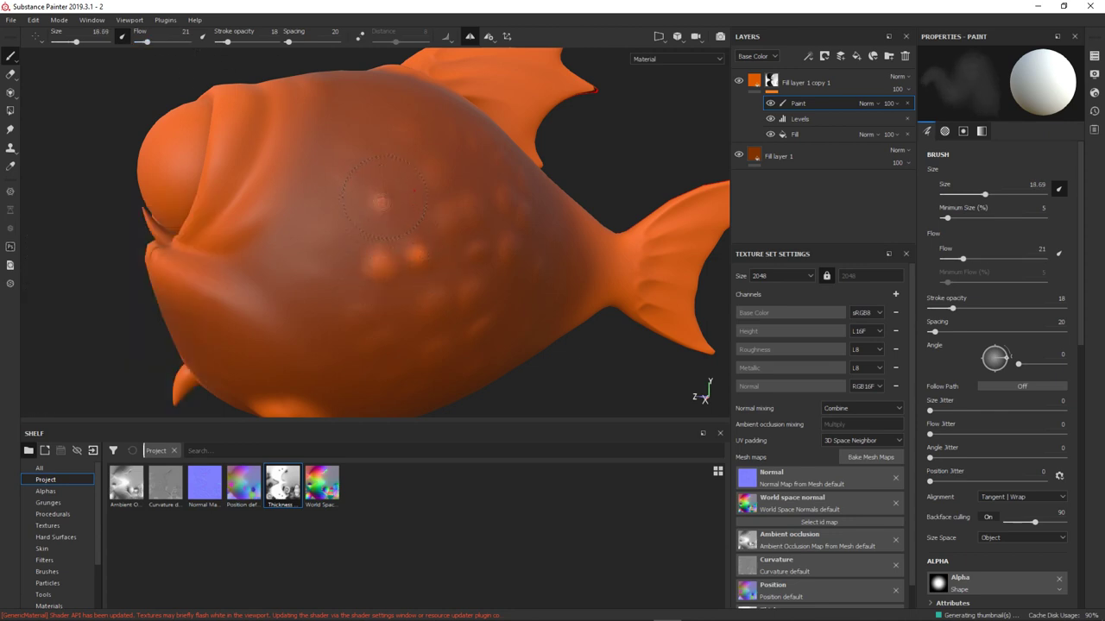
Dab soft lighter orange spots across the back and sides, then reselect the bright orange layer.
left_click_drag(584, 156, 449, 274, "alt")
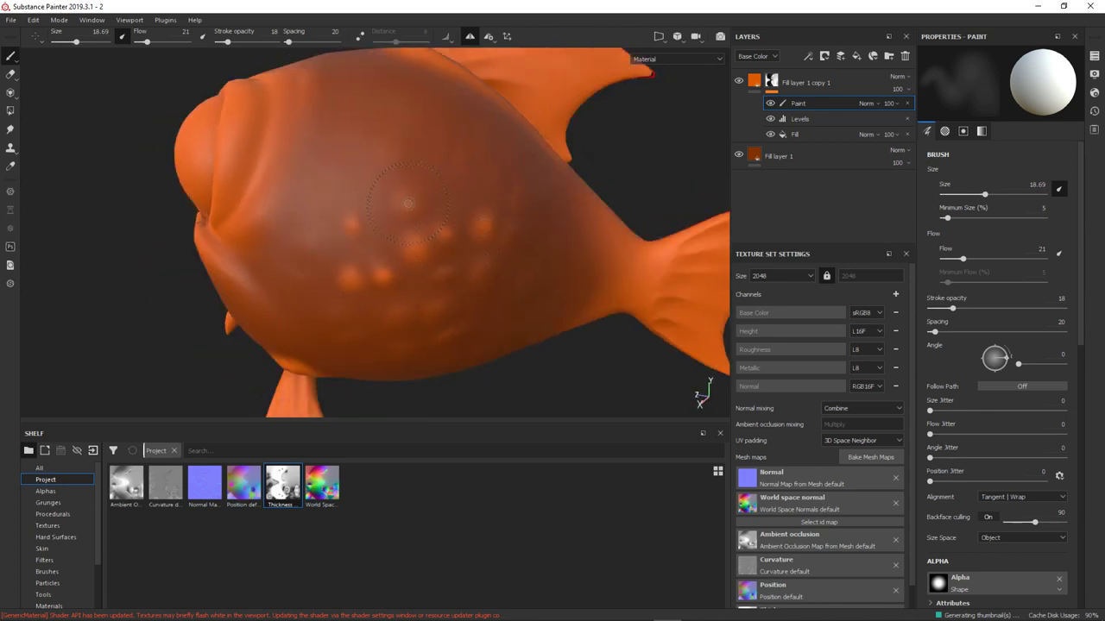
left_click_drag(393, 156, 435, 154, "alt")
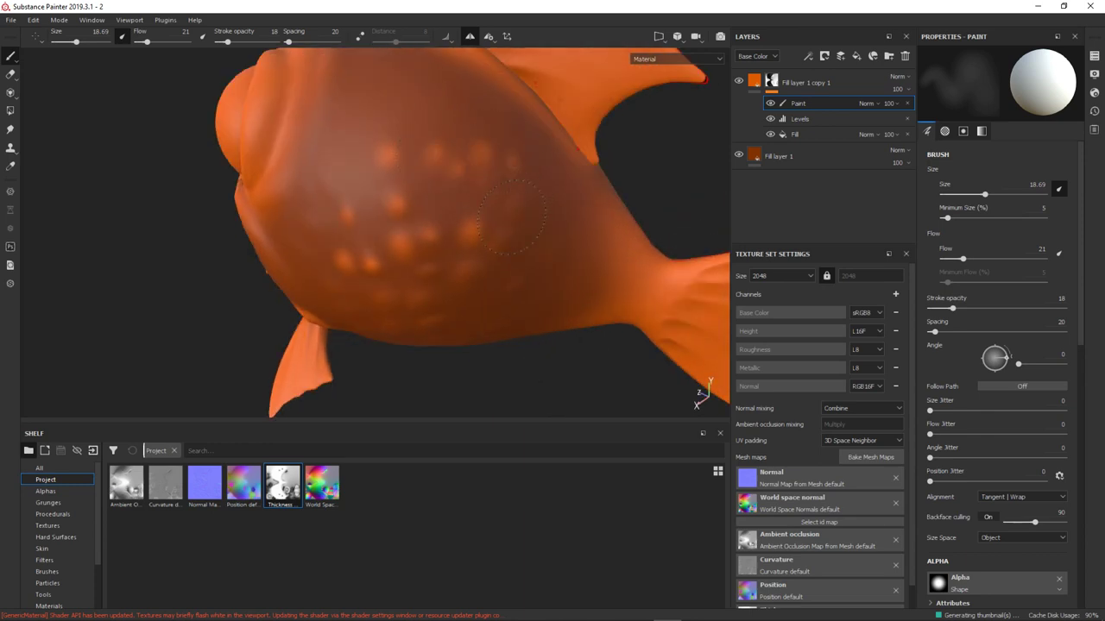
mouse_move(504, 380)
left_mouse_down("alt")
mouse_move(505, 261)
mouse_move(465, 240)
left_mouse_up("alt")
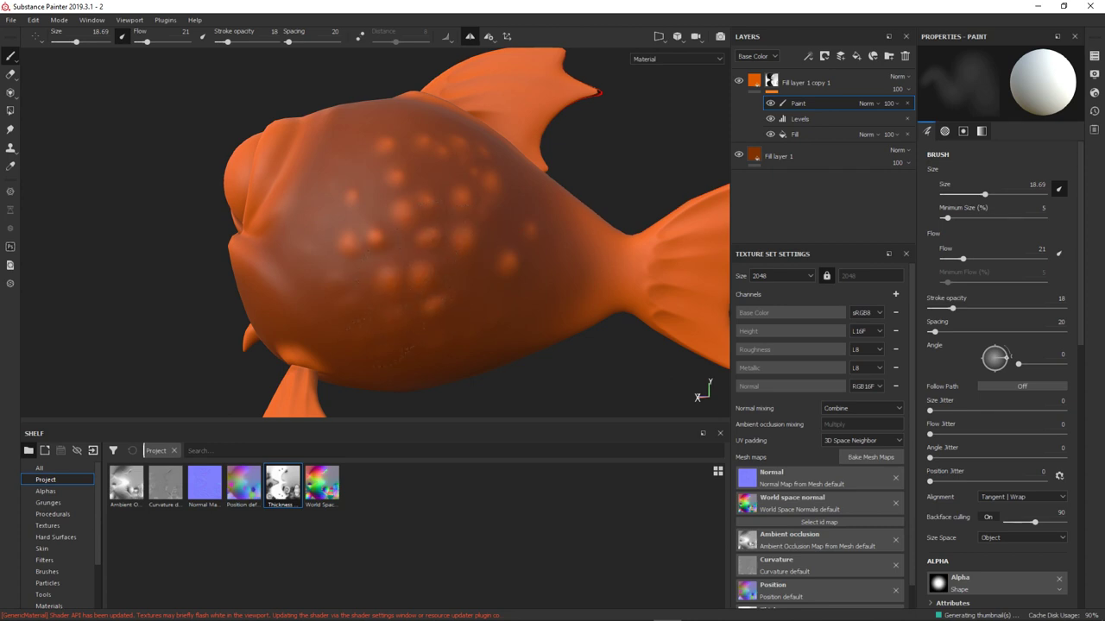
left_click_drag(494, 259, 494, 323, "alt")
left_click_drag(443, 350, 331, 285, "alt")
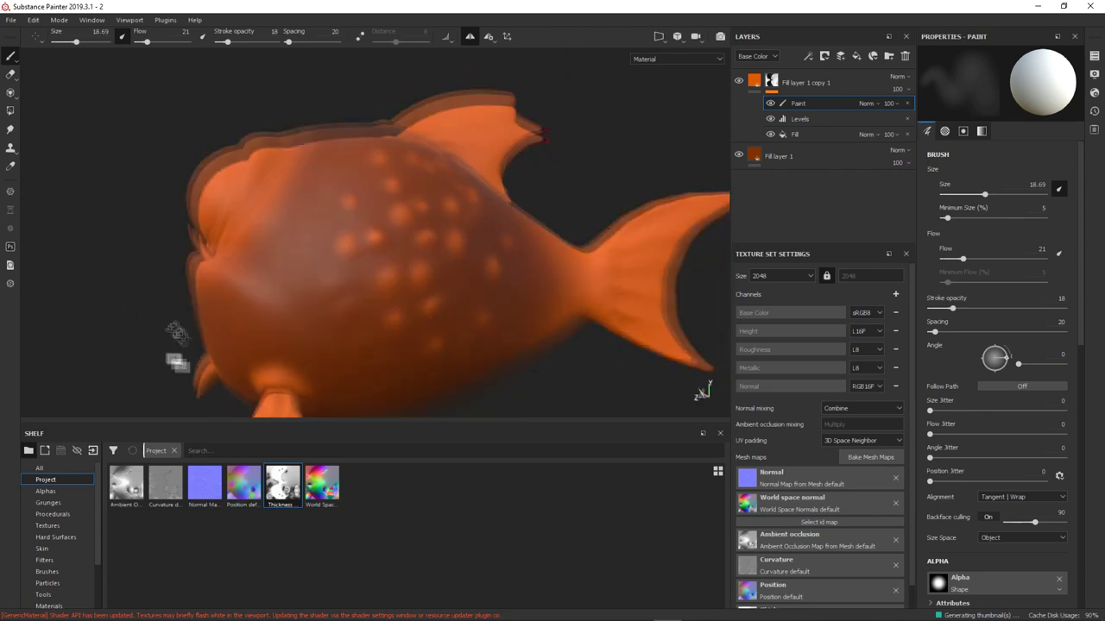
left_click_drag(364, 341, 269, 345, "alt")
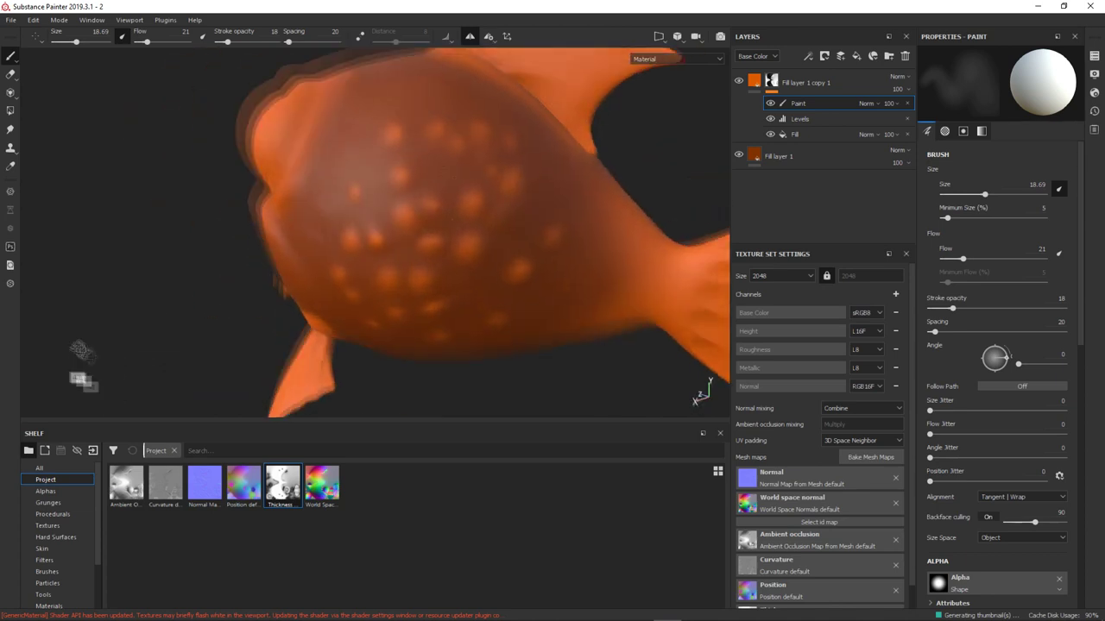
mouse_move(320, 167)
left_mouse_down("alt")
mouse_move(231, 188)
mouse_move(562, 314)
mouse_move(598, 303)
mouse_move(170, 319)
mouse_move(509, 328)
mouse_move(538, 289)
mouse_move(557, 108)
mouse_move(592, 284)
mouse_move(622, 285)
left_mouse_up("alt")
left_click(820, 155)
mouse_move(559, 260)
left_mouse_down("alt")
mouse_move(517, 261)
mouse_move(594, 288)
mouse_move(614, 262)
left_mouse_up("alt")
left_click(803, 81)
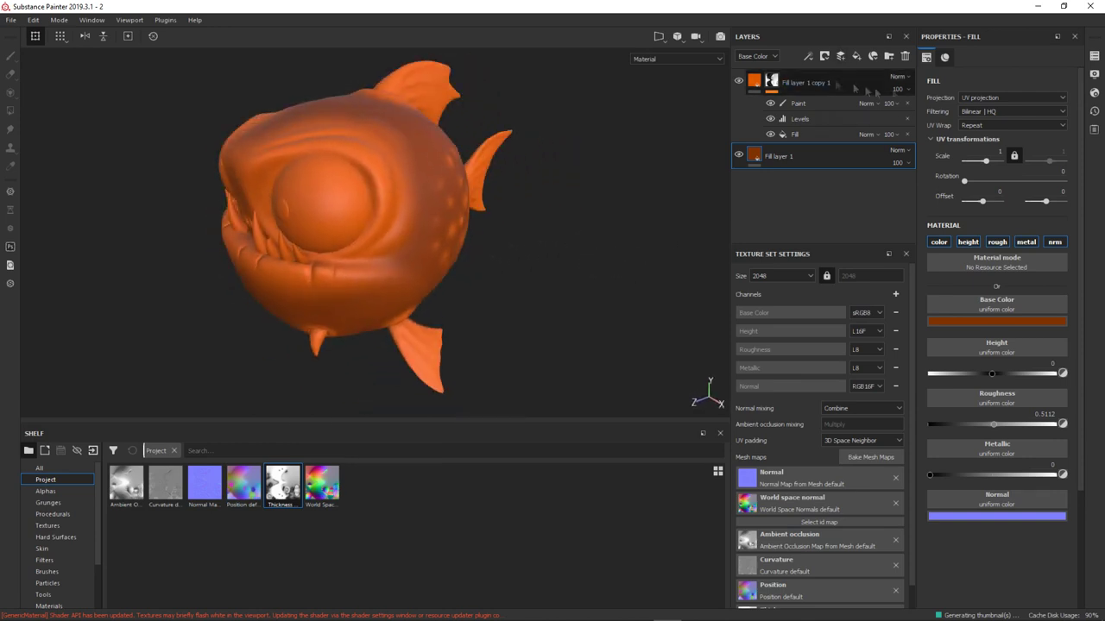
Add a pale yellow-orange fill layer with a black mask.
left_click(857, 58)
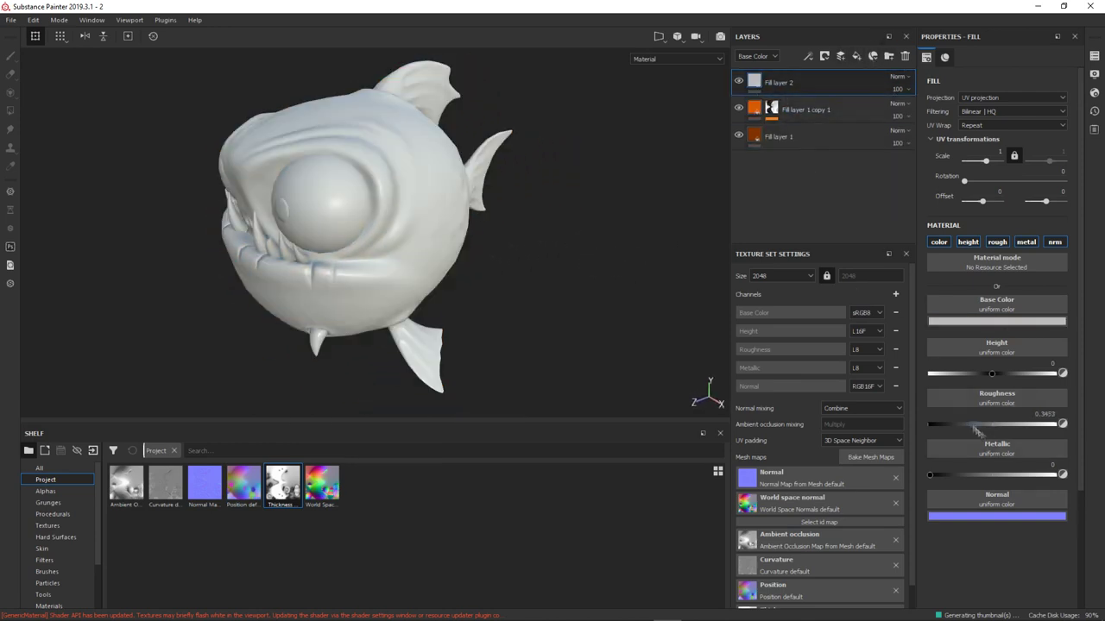
left_click_drag(948, 367, 1029, 353)
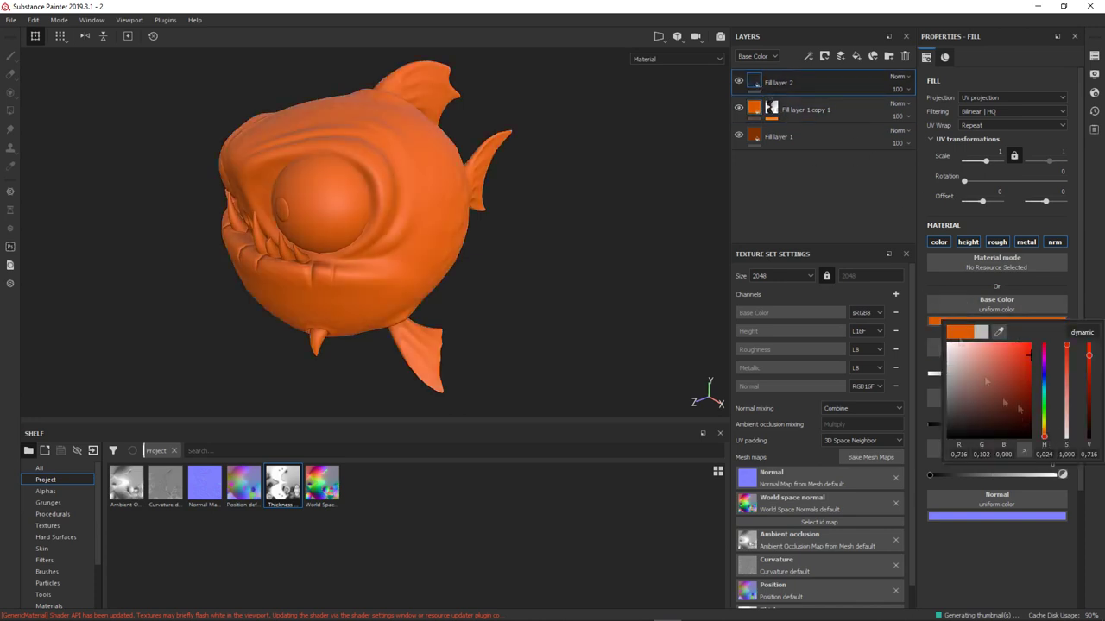
left_click(1045, 434)
right_click(777, 82)
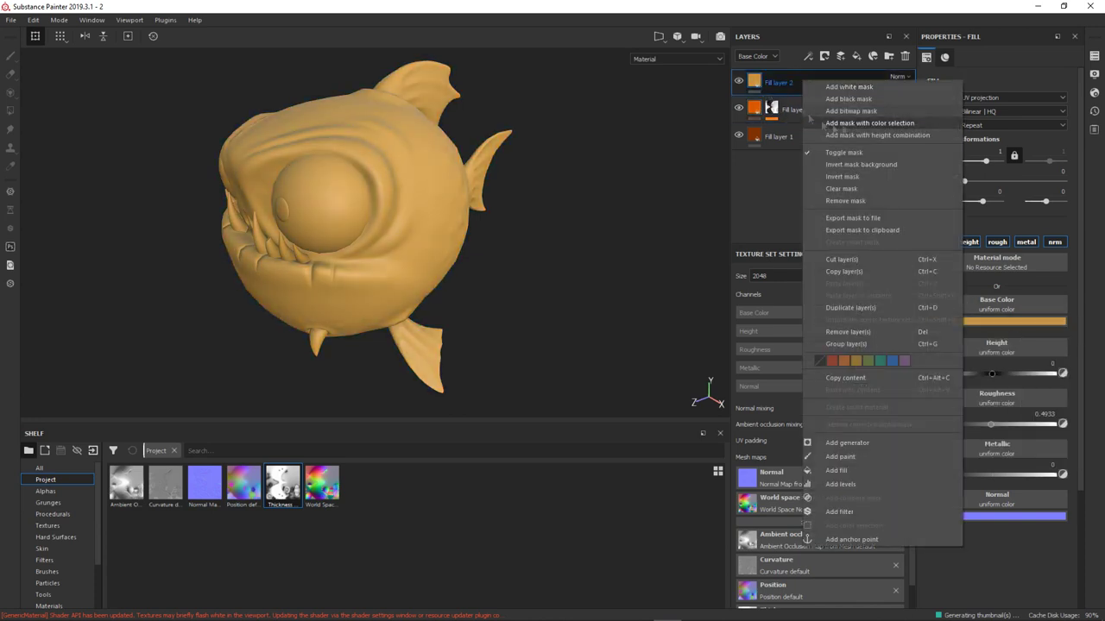
left_click(803, 87)
mouse_move(432, 216)
left_mouse_down("alt")
mouse_move(546, 177)
mouse_move(409, 319)
mouse_move(517, 259)
left_mouse_up("alt")
Group all three fill layers into Folder 1 and fill its mask over the body.
left_click(888, 55)
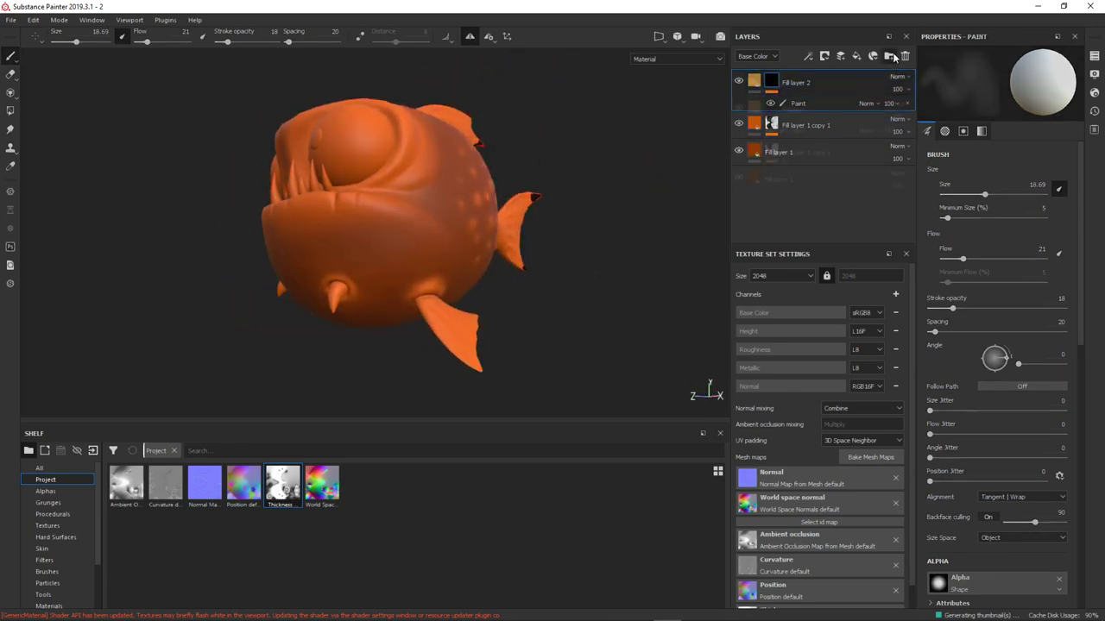
left_click(828, 109)
left_click(834, 178, "shift")
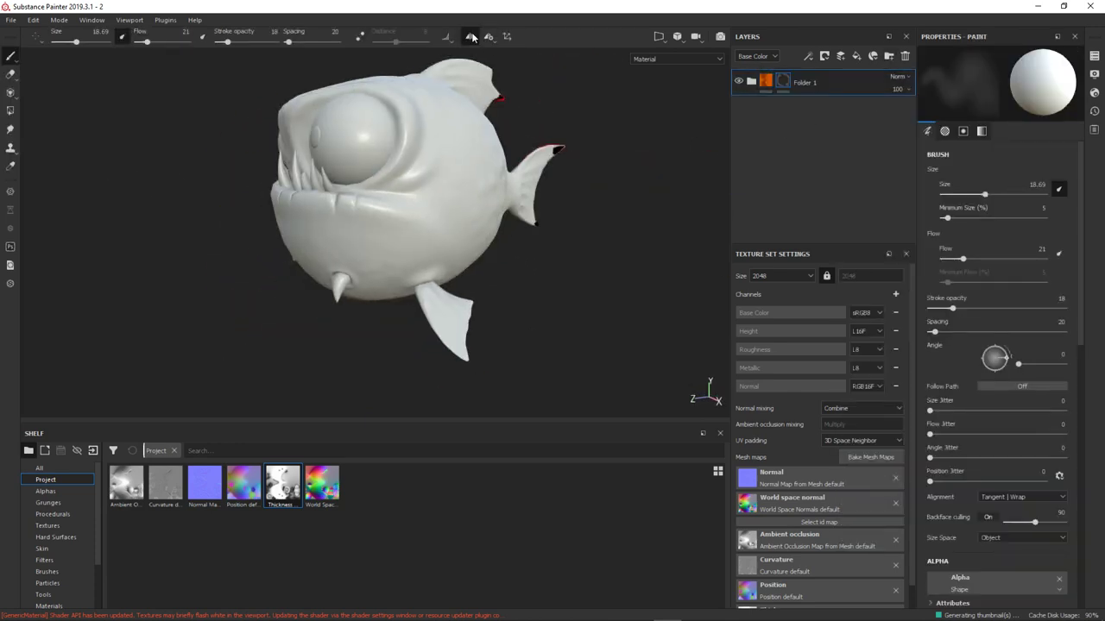
left_click(390, 240)
mouse_move(393, 240)
left_mouse_down("alt")
mouse_move(586, 267)
mouse_move(558, 267)
mouse_move(562, 276)
mouse_move(573, 239)
left_mouse_up("alt")
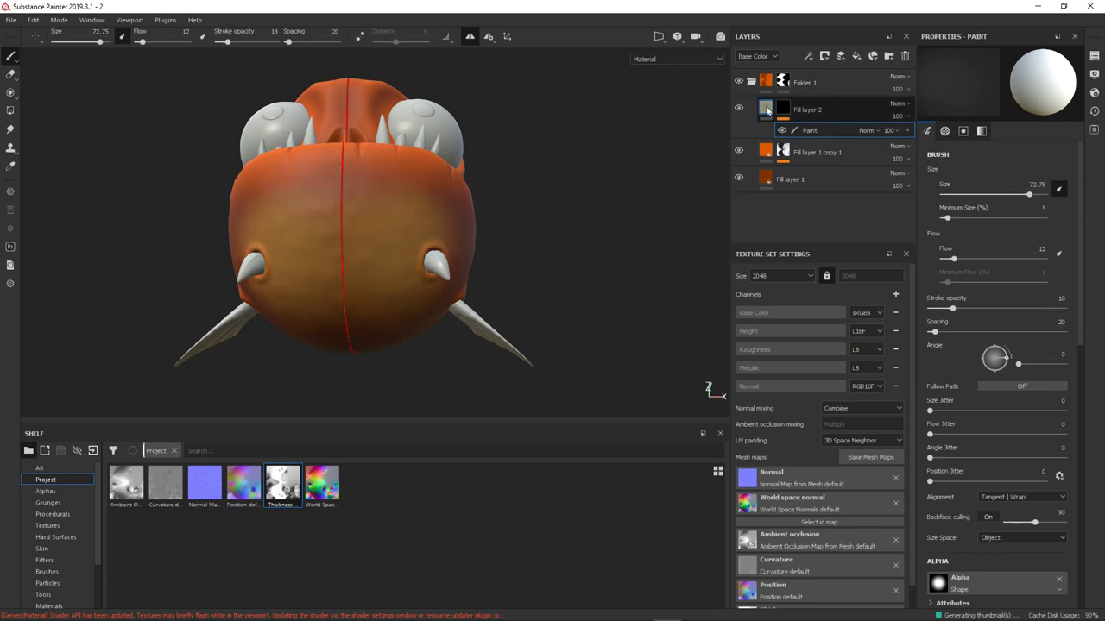
Select Fill layer 2 and add a Paint effect to its mask.
left_click(768, 109)
left_click_drag(578, 251, 549, 221, "alt")
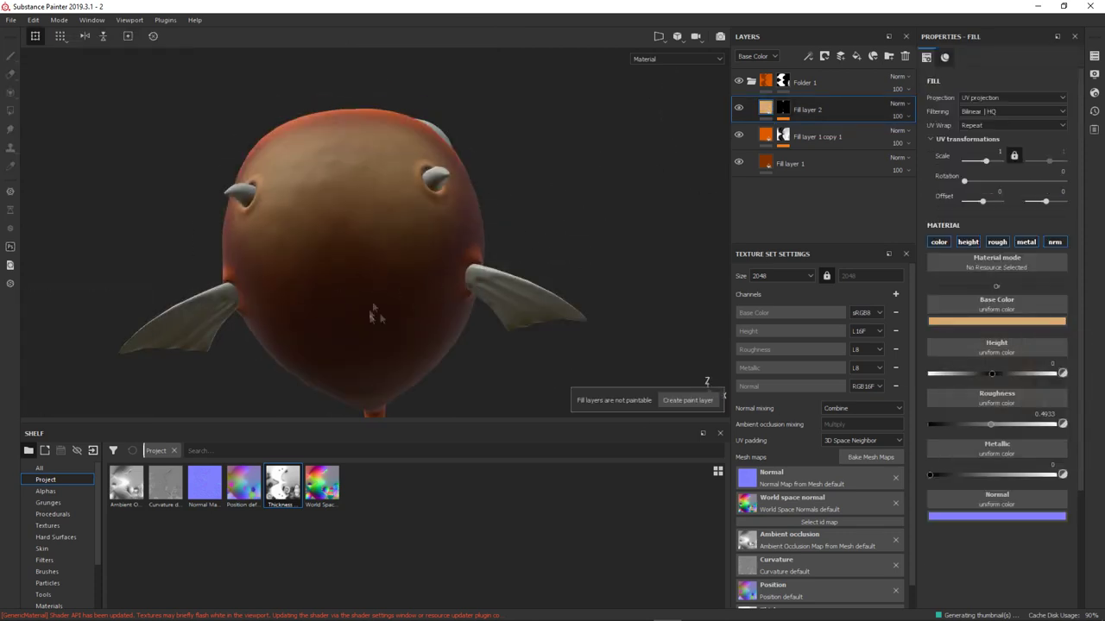
key("1")
key("ctrl+shift+l")
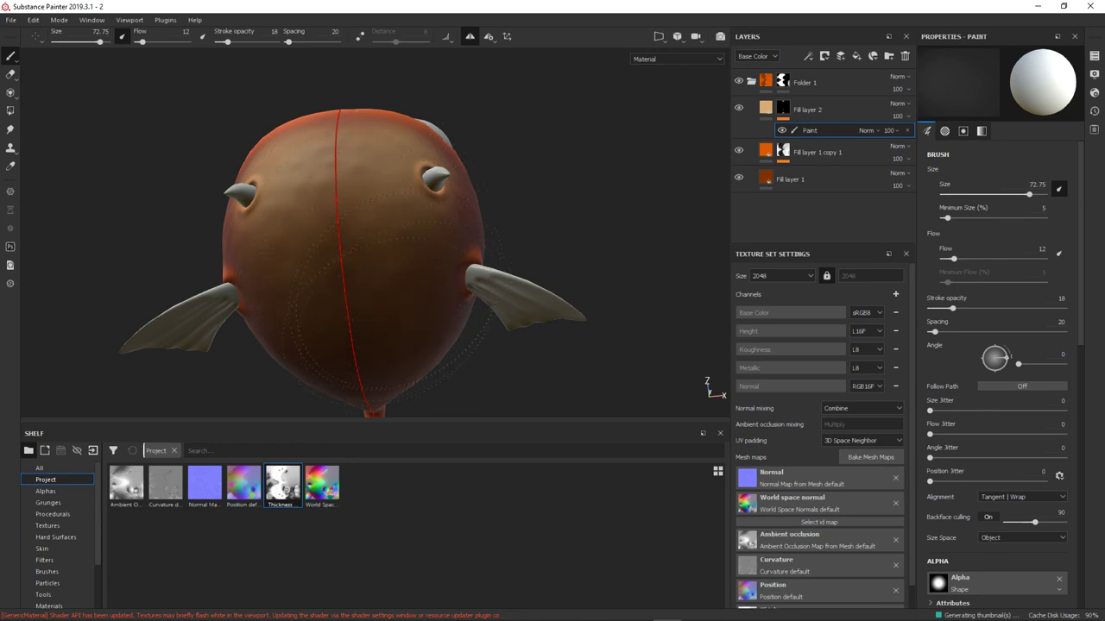
left_click_drag(393, 304, 369, 269, "alt")
mouse_move(604, 320)
left_mouse_down("alt")
mouse_move(542, 296)
mouse_move(547, 374)
mouse_move(565, 341)
mouse_move(348, 321)
mouse_move(344, 240)
left_mouse_up("alt")
Paint the pale belly colour along the underside with a smaller brush.
mouse_move(623, 205)
right_mouse_down("ctrl")
mouse_move(636, 227)
mouse_move(563, 216)
right_mouse_up("ctrl")
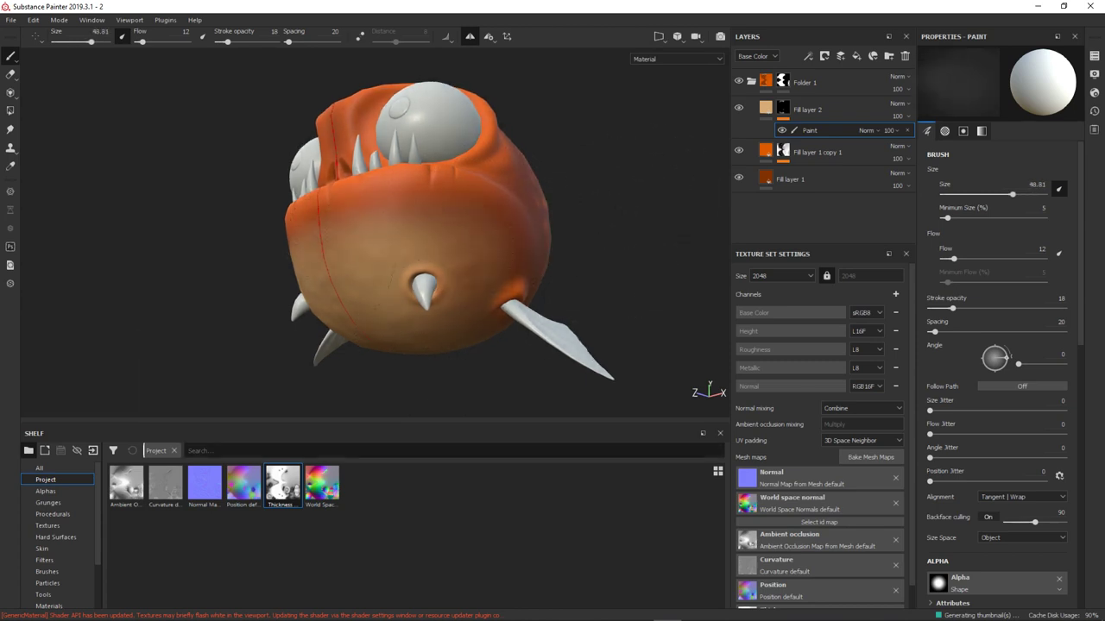
left_click_drag(552, 293, 483, 285, "alt")
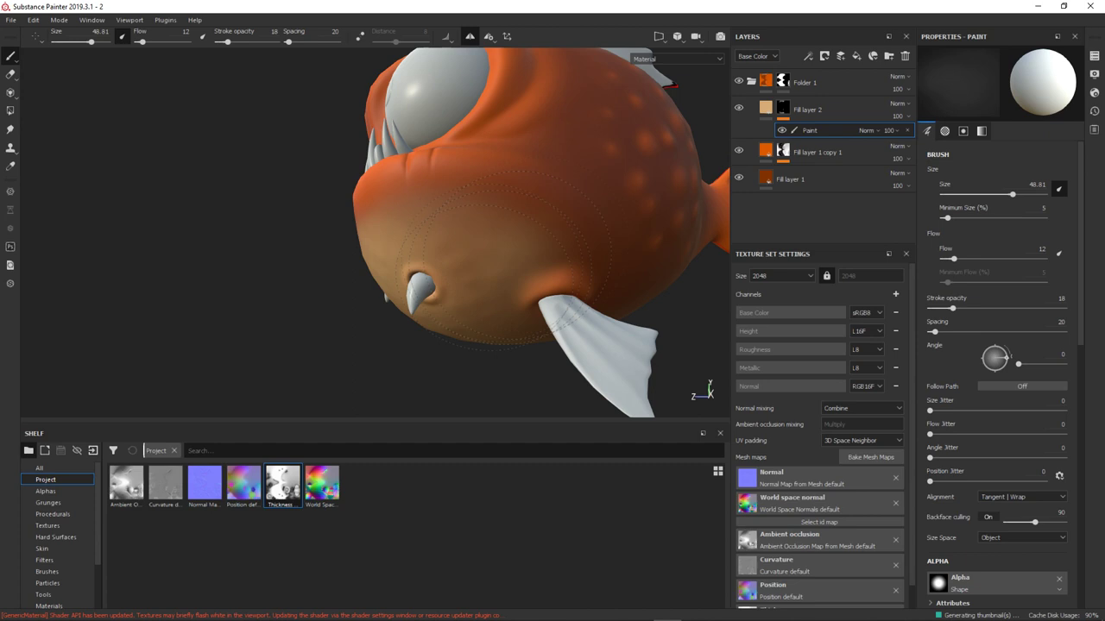
left_click_drag(334, 313, 567, 320, "alt")
right_click_drag(567, 321, 505, 291, "alt")
mouse_move(506, 290)
left_mouse_down("alt")
mouse_move(535, 259)
mouse_move(518, 259)
left_mouse_up("alt")
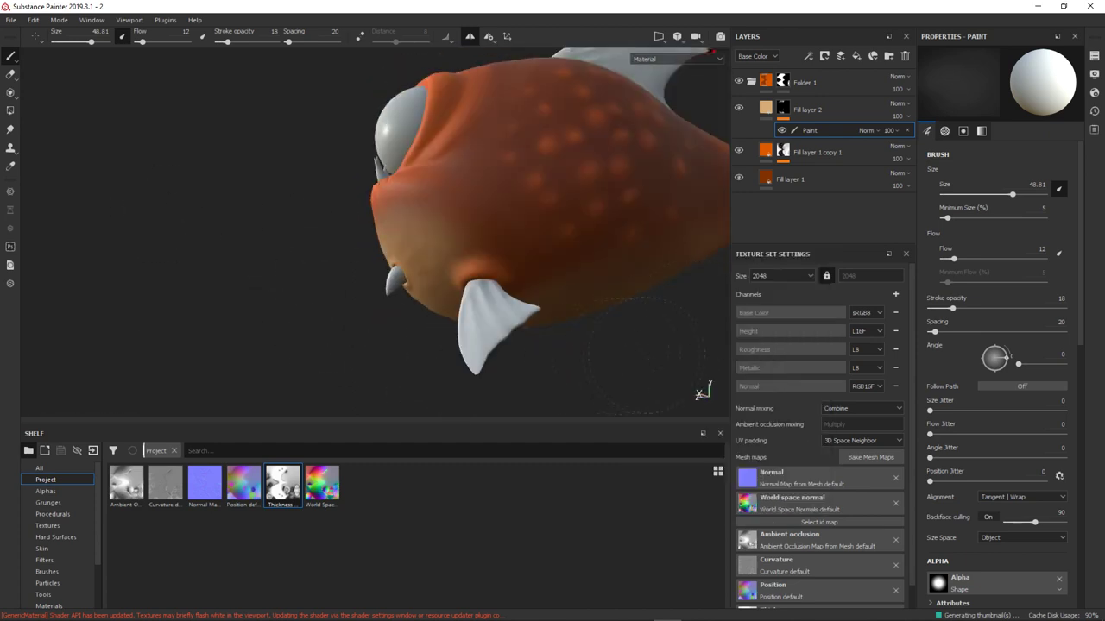
left_click_drag(636, 320, 490, 356, "alt")
scroll(56, 535, "down", 2)
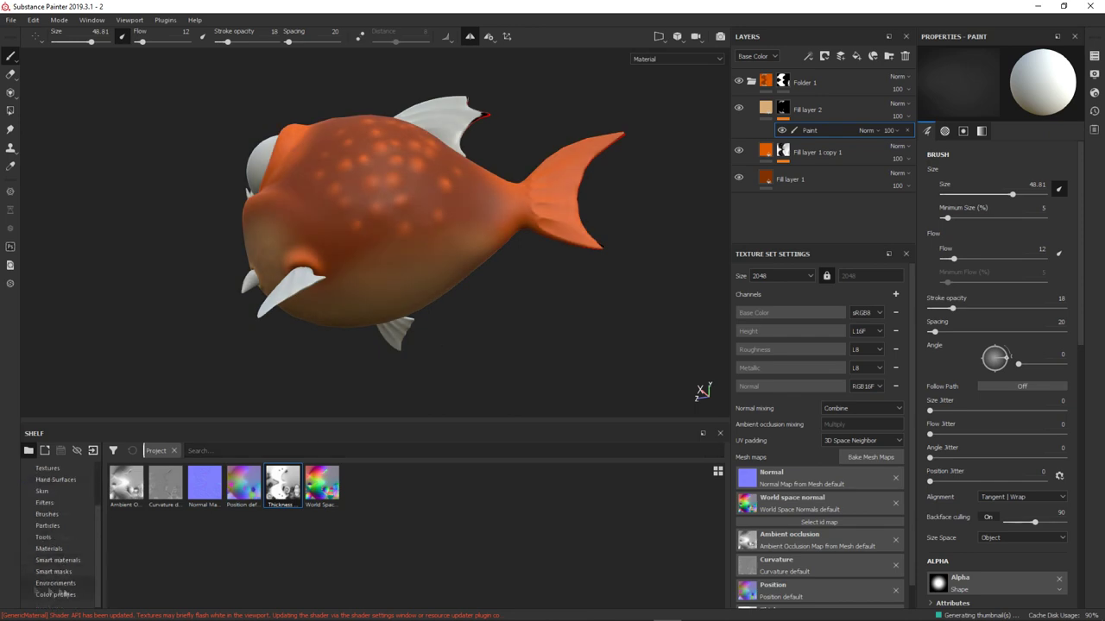
Browse the environment presets and switch the brush colour to darker, then grayscale.
left_click(55, 583)
mouse_move(567, 386)
left_mouse_down("alt")
mouse_move(271, 290)
mouse_move(308, 343)
mouse_move(592, 365)
left_mouse_up("alt")
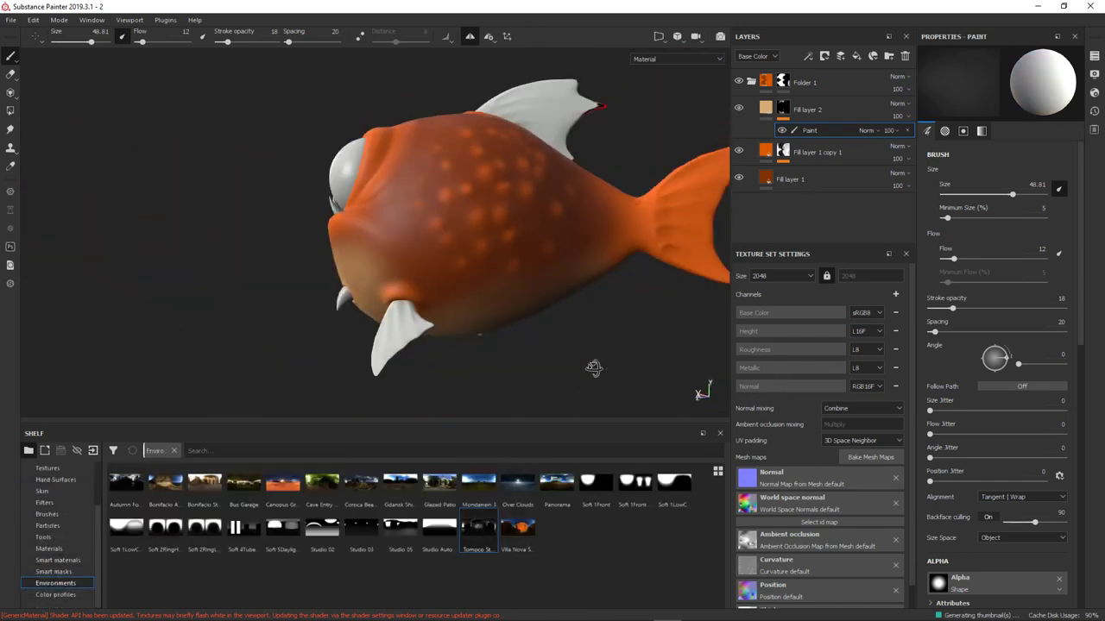
right_click(501, 269)
left_click(552, 274)
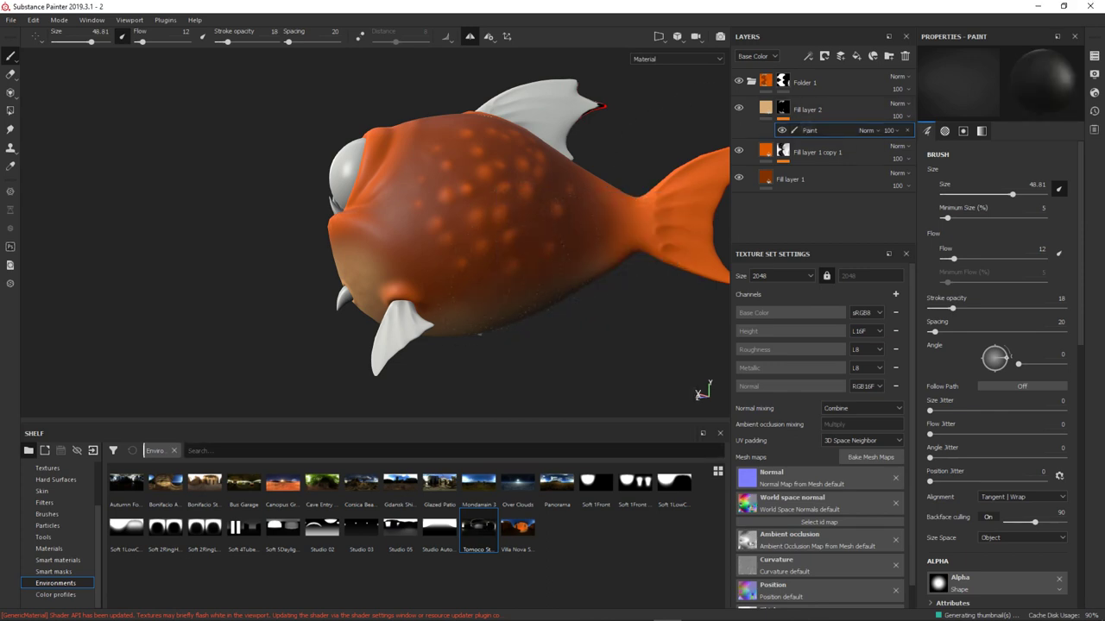
mouse_move(587, 370)
left_mouse_down("alt")
mouse_move(500, 330)
mouse_move(518, 341)
mouse_move(648, 263)
mouse_move(148, 234)
mouse_move(111, 247)
mouse_move(130, 242)
left_mouse_up("alt")
right_click(500, 329)
left_click(561, 337)
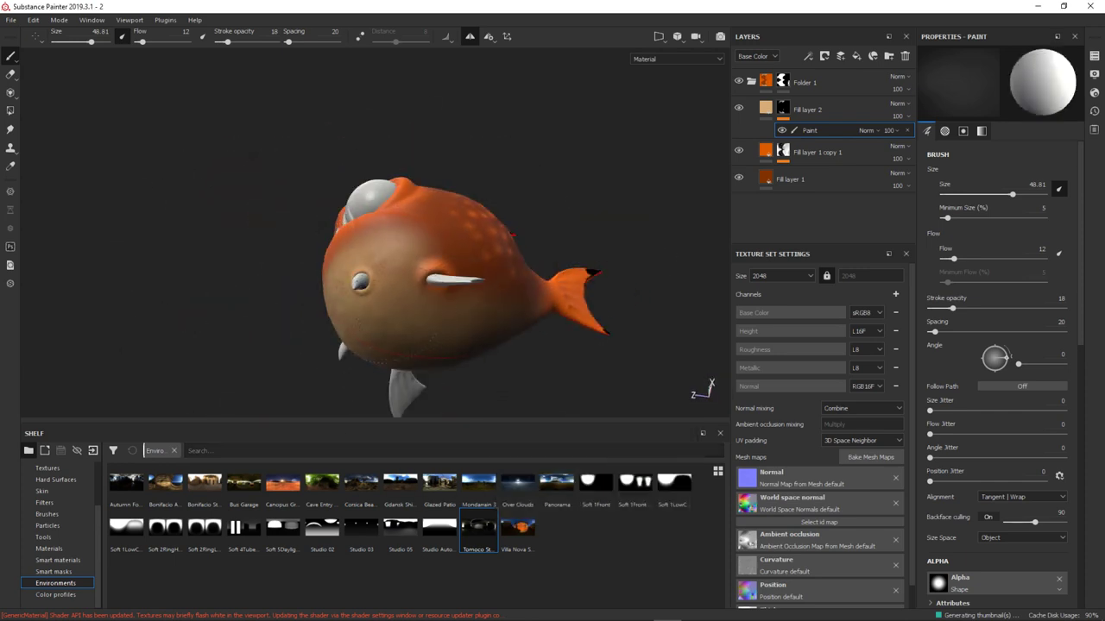
right_click_drag(129, 241, 450, 216, "alt")
Drag Fill layer 1 copy 1 above Fill layer 2 in the layer stack.
right_click(597, 212)
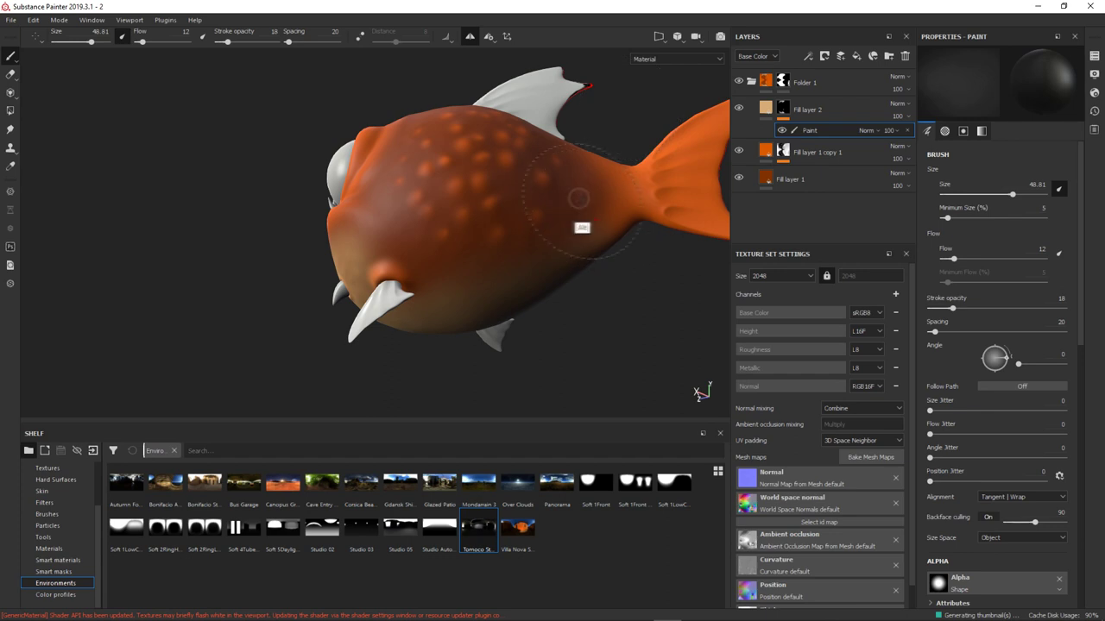
left_click_drag(577, 198, 587, 215, "alt")
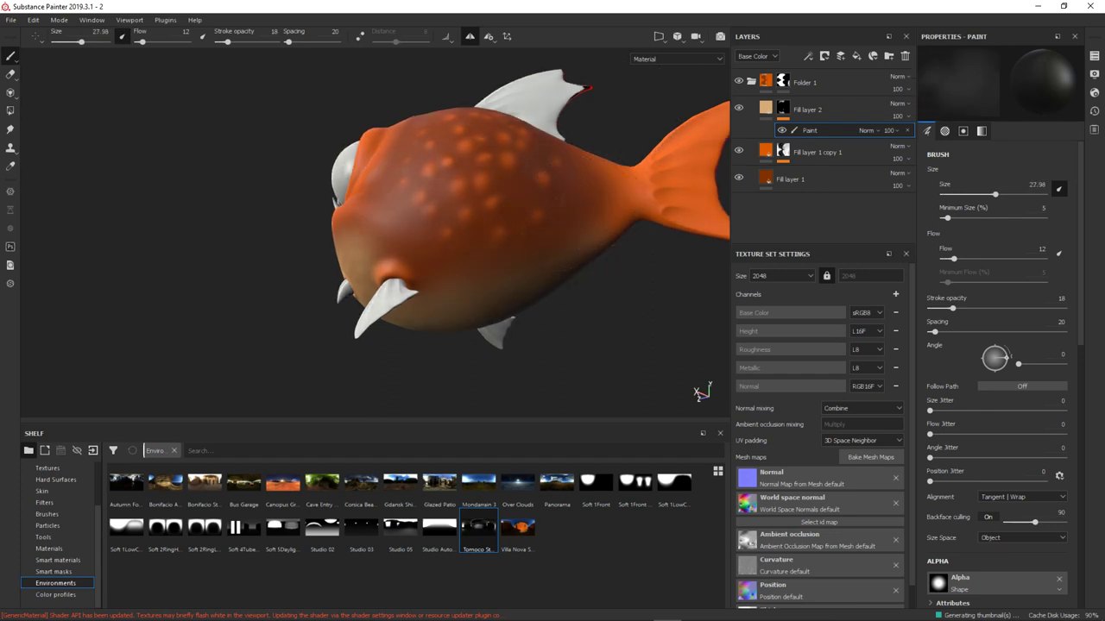
left_click_drag(533, 315, 517, 321, "alt")
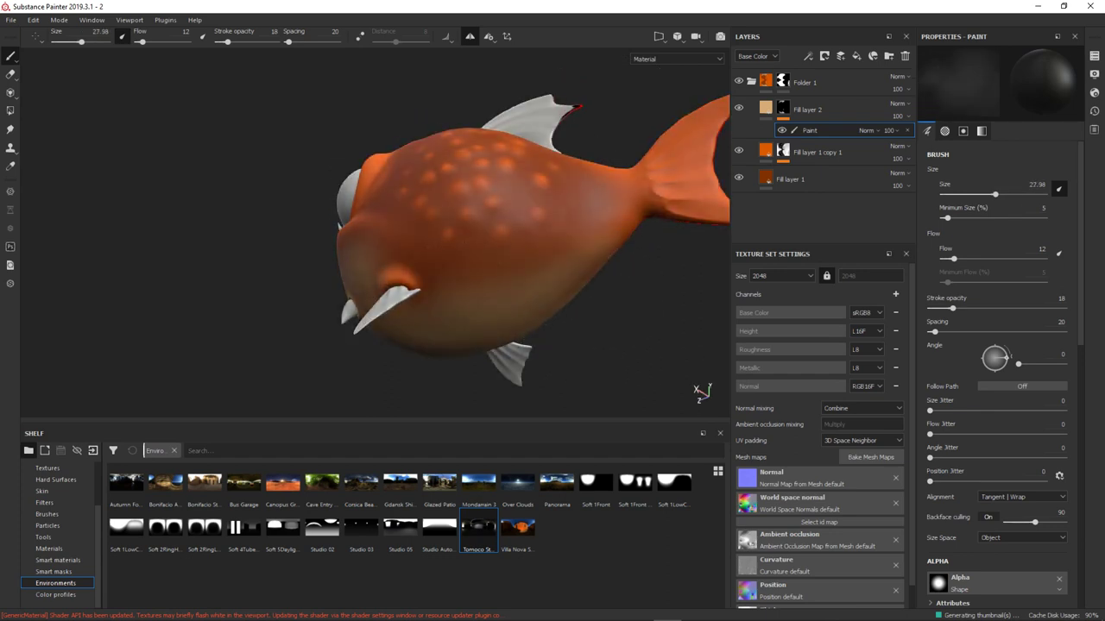
left_click_drag(636, 308, 643, 276, "alt")
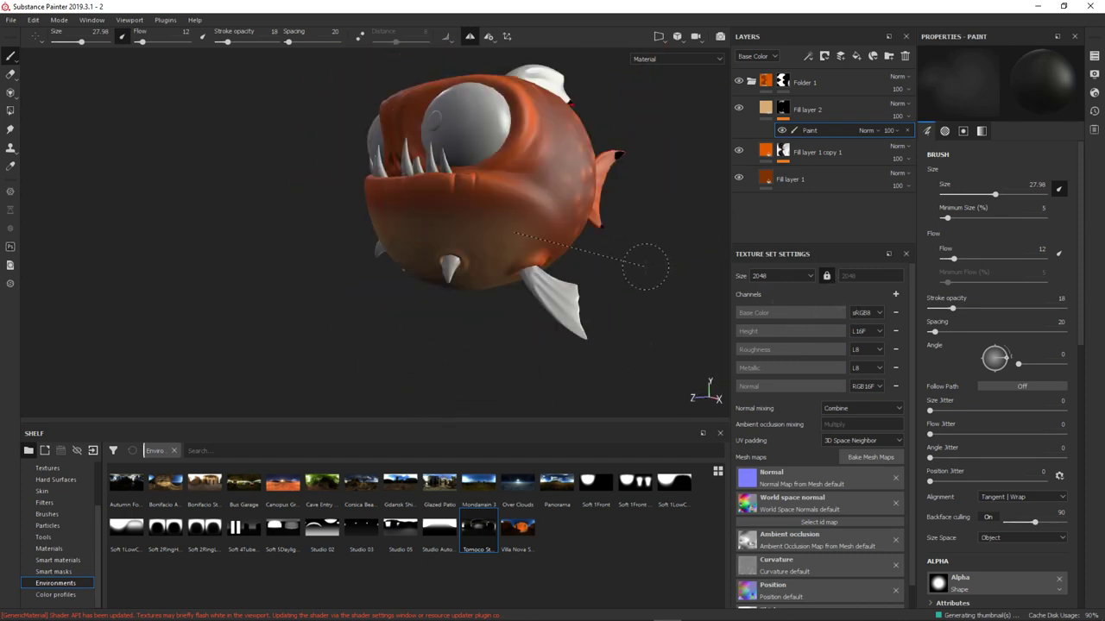
left_click_drag(643, 277, 562, 313, "alt")
left_click_drag(811, 130, 835, 130)
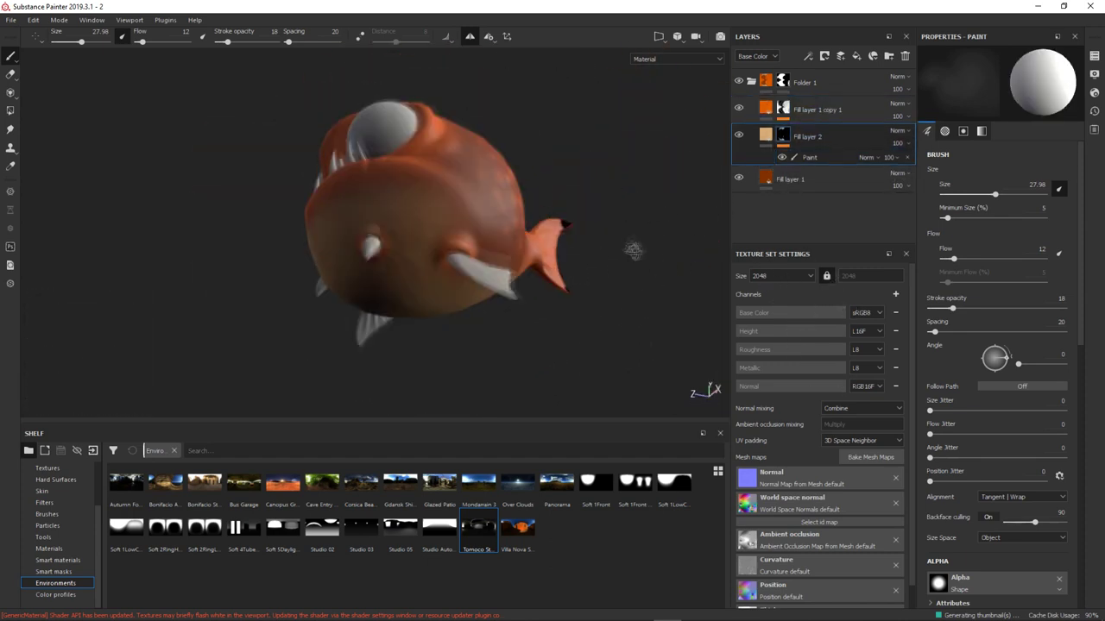
mouse_move(630, 250)
left_mouse_down("alt")
mouse_move(617, 275)
mouse_move(656, 302)
left_mouse_up("alt")
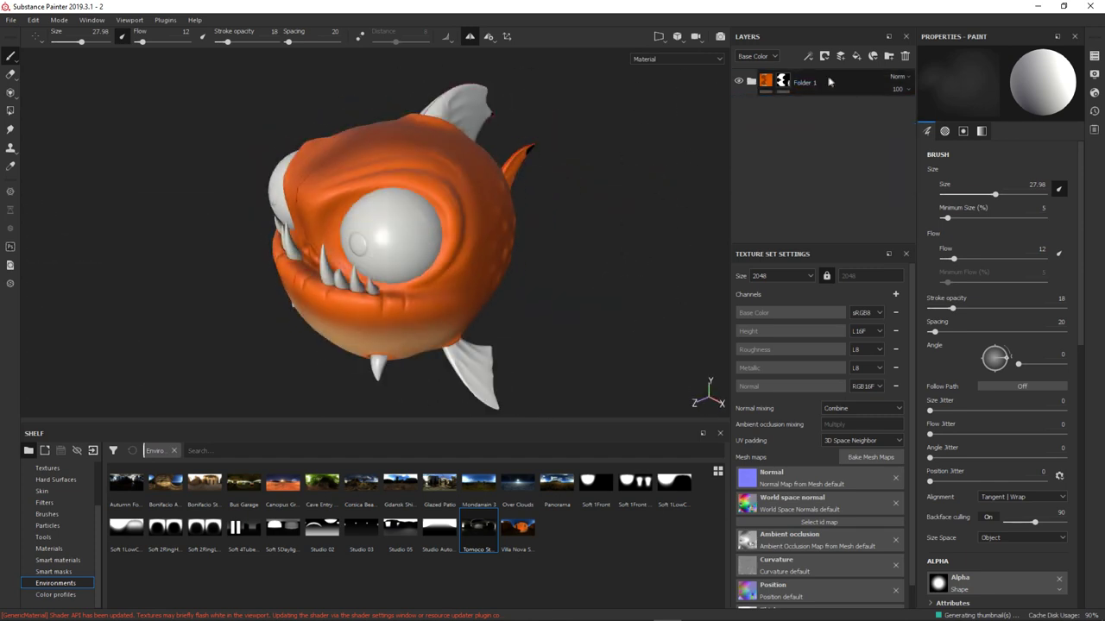
Add a white fill layer with roughness 0 and group it into a folder with a black mask.
left_click(856, 56)
left_click(1006, 322)
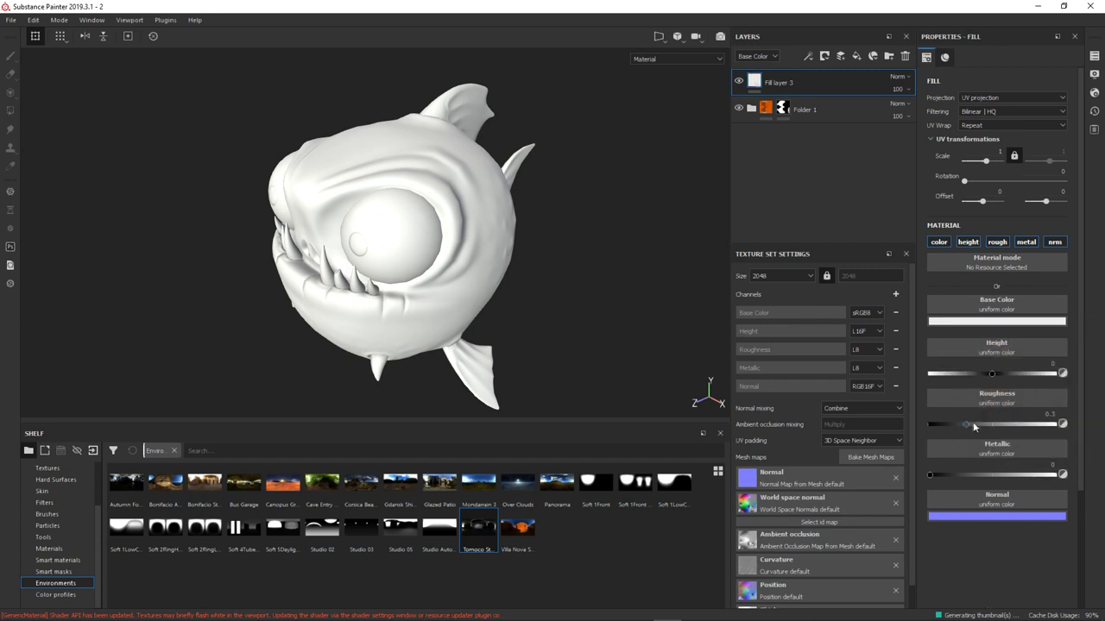
left_click_drag(966, 424, 931, 424)
key("ctrl+g")
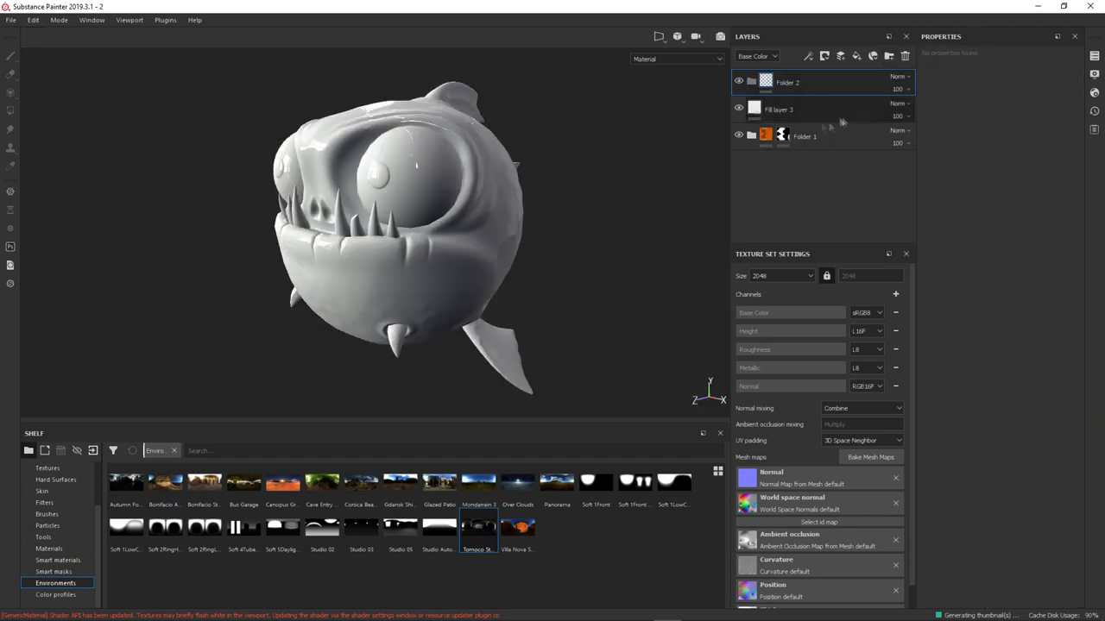
right_click(820, 82)
left_click(863, 110)
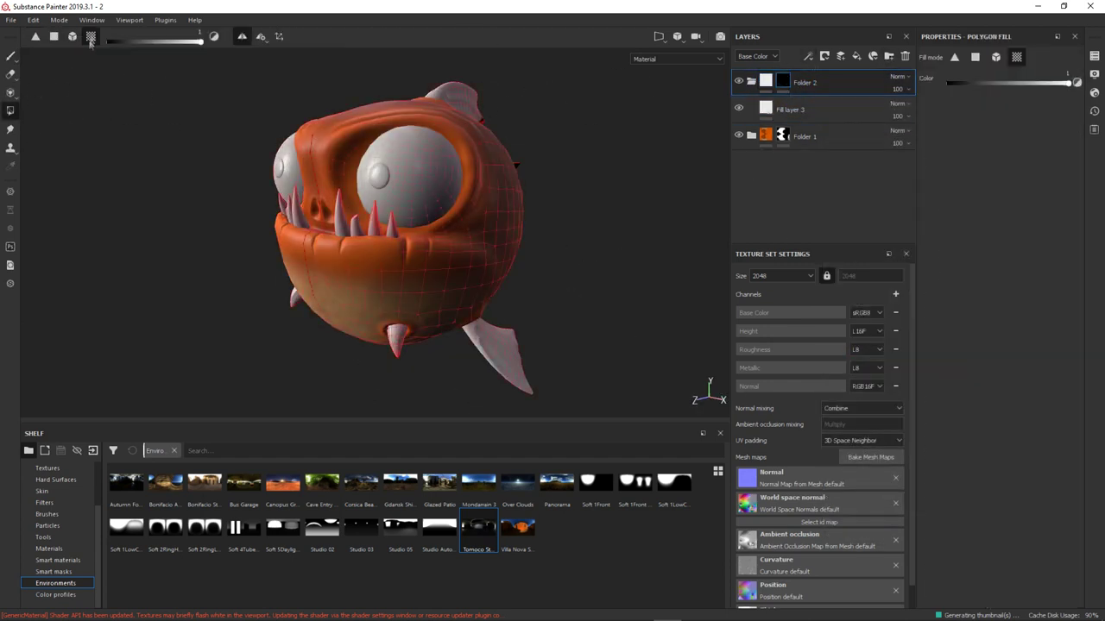
left_click_drag(412, 181, 510, 199, "alt")
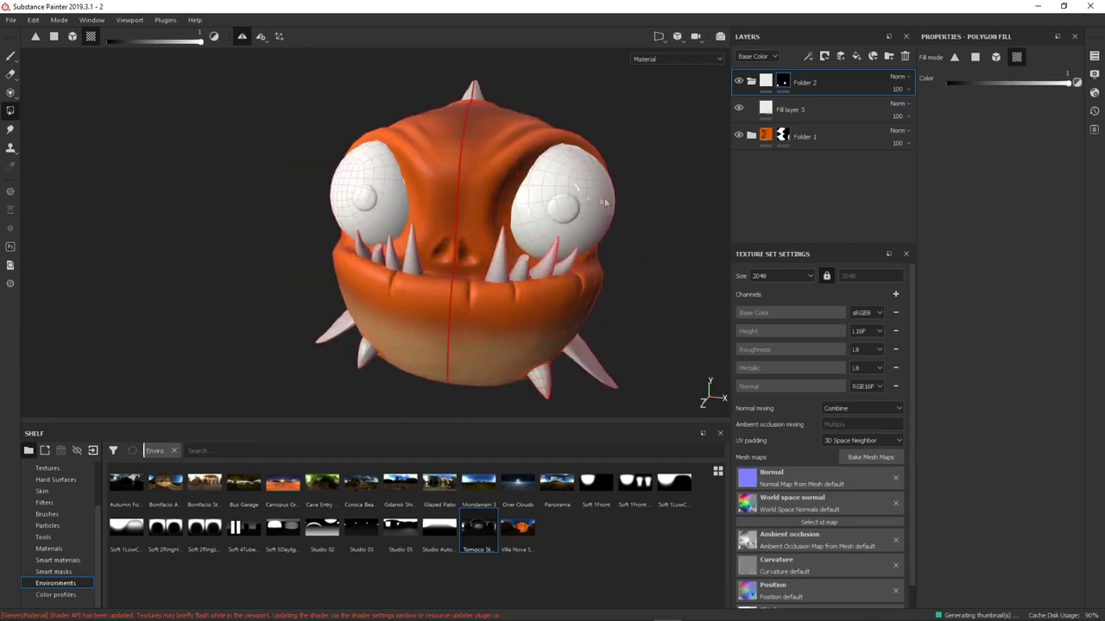
scroll(509, 198, "up", 5)
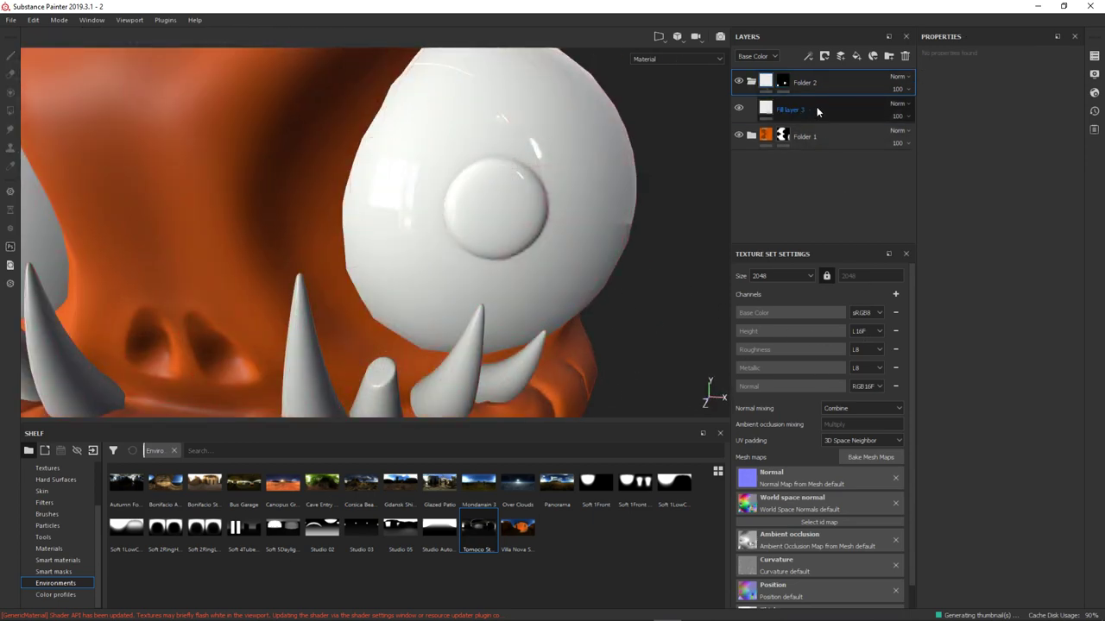
Duplicate it as a black layer with roughness about 0.24, a black mask and a Paint effect.
left_click(816, 110)
key("ctrl+d")
left_click(997, 321)
mouse_move(984, 397)
left_mouse_down()
mouse_move(936, 431)
mouse_move(956, 423)
left_mouse_up()
left_click(936, 430)
right_click(825, 108)
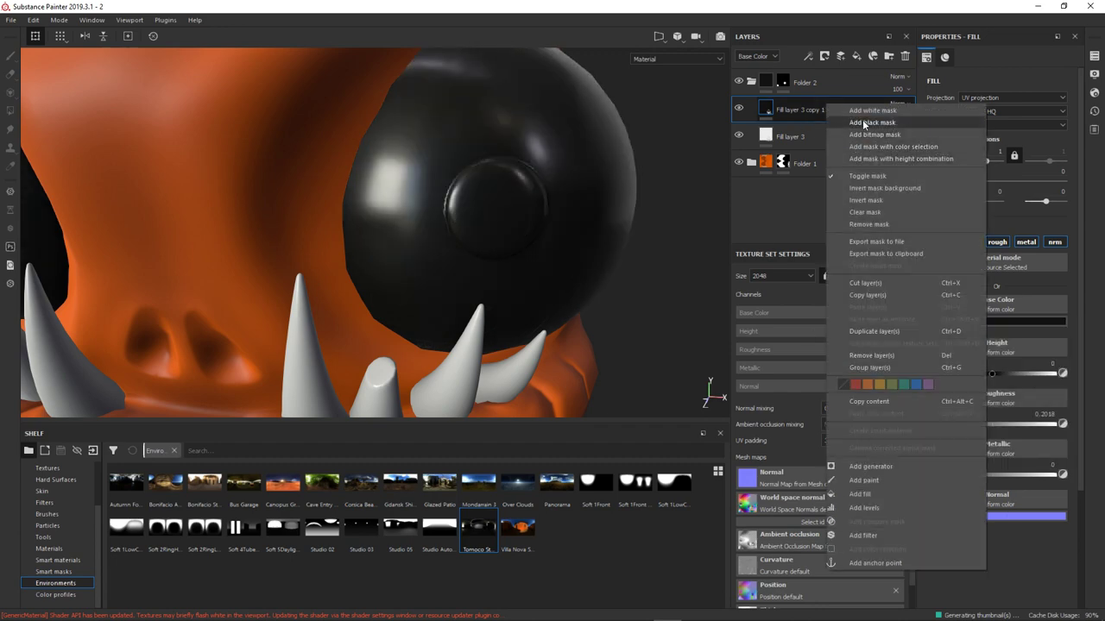
left_click(815, 115)
left_click(809, 56)
left_click(837, 86)
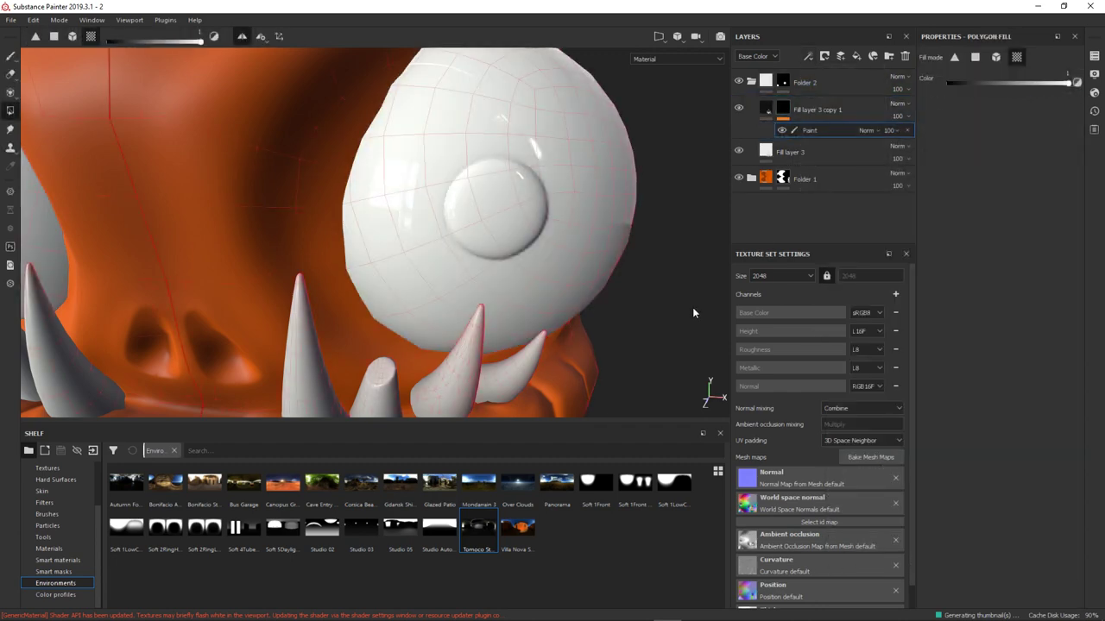
Brush black pupils into the copied layer's Paint mask on each white eye, using a larger brush.
key("1")
left_click_drag(457, 220, 463, 205, "alt")
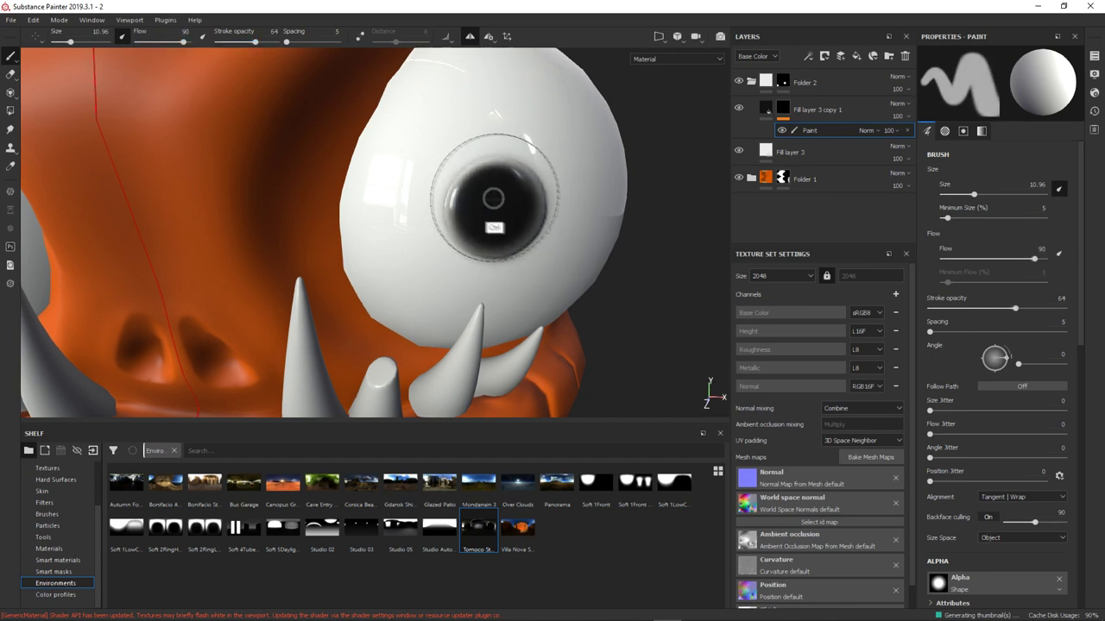
left_click_drag(492, 200, 502, 206, "alt")
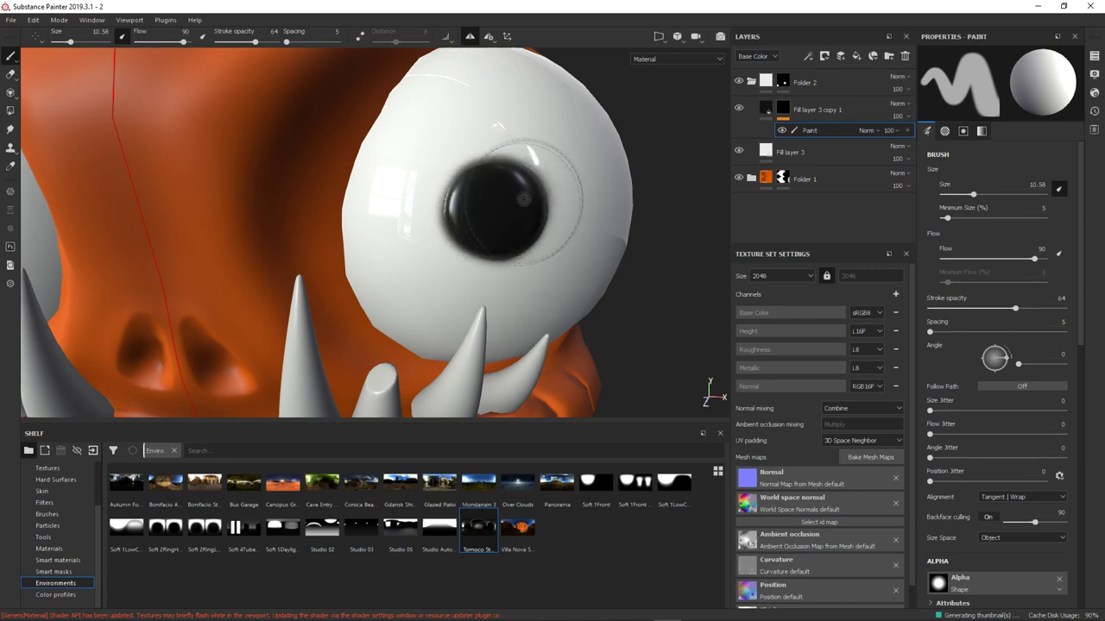
key("f")
mouse_move(522, 187)
left_mouse_down("alt")
mouse_move(518, 278)
mouse_move(535, 242)
left_mouse_up("alt")
key("f")
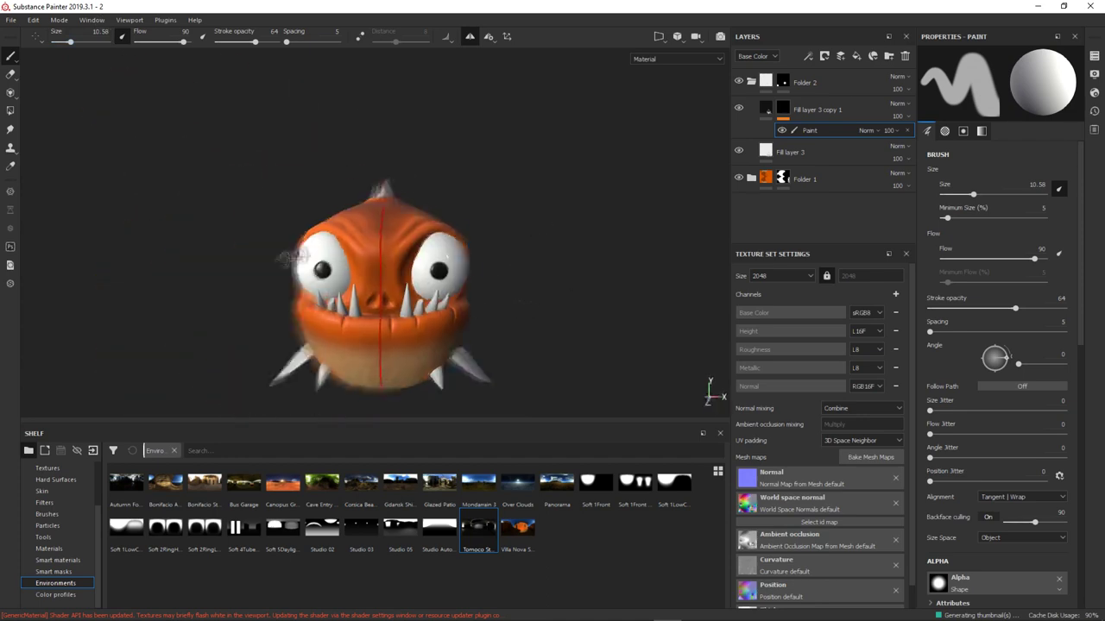
left_click_drag(606, 256, 656, 332, "alt")
right_click_drag(656, 332, 697, 332, "ctrl")
mouse_move(696, 332)
left_mouse_down("alt")
mouse_move(567, 271)
mouse_move(616, 246)
left_mouse_up("alt")
Make the pale belly layer's base colour lighter in Folder 1.
left_click(757, 179)
left_click(807, 233)
left_click(997, 321)
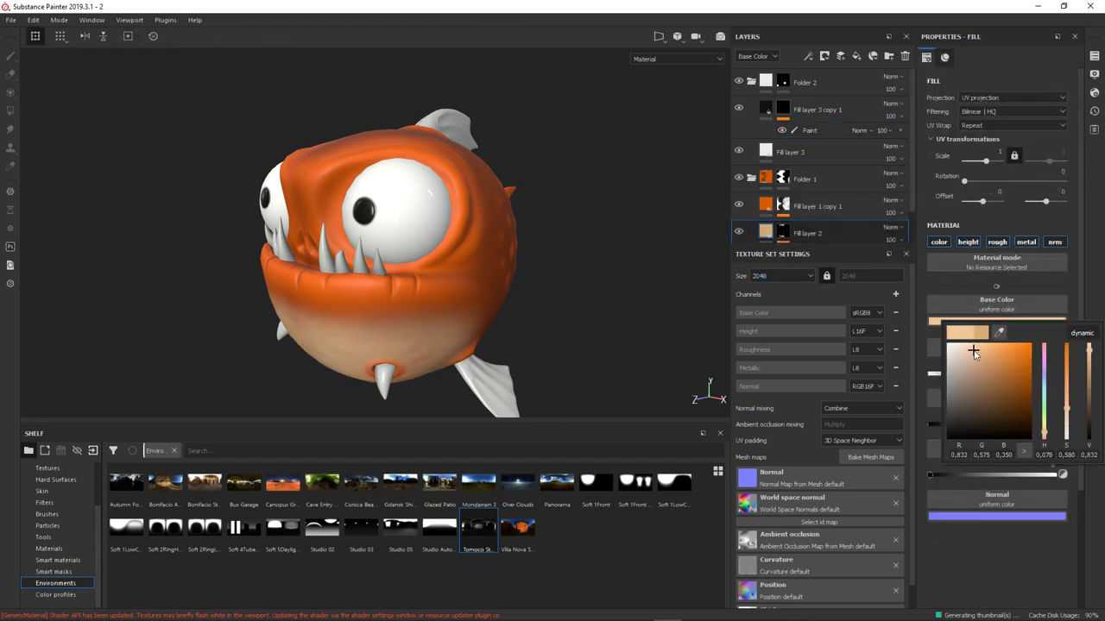
left_click_drag(553, 258, 593, 242, "alt")
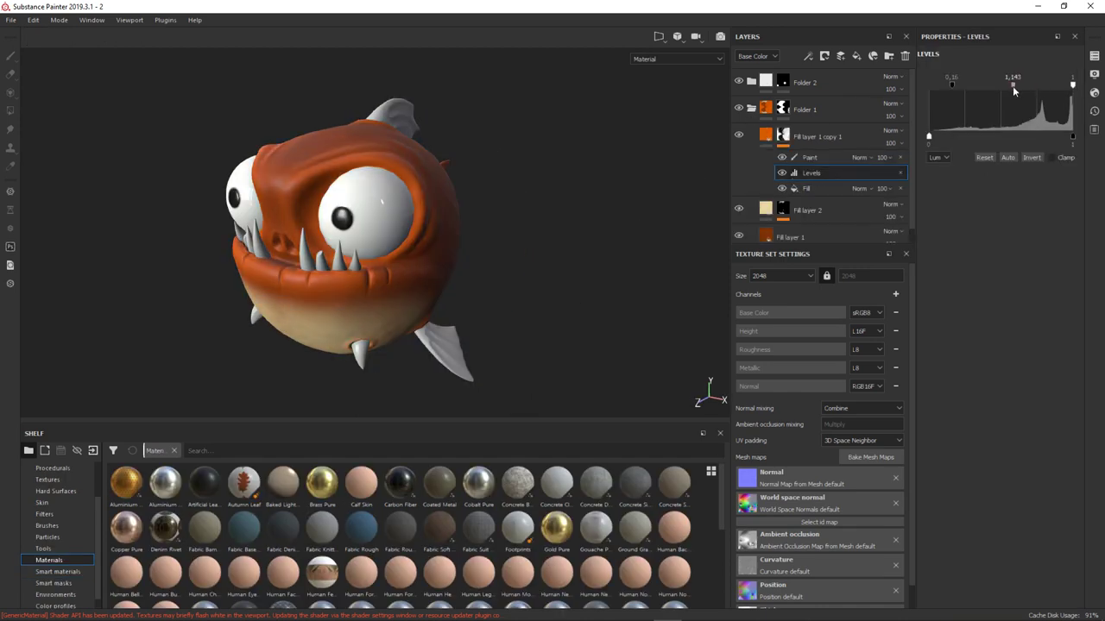
Raise the orange body's Levels midtone to 3.714 and set the new fill's roughness to about 0.5.
left_click_drag(1013, 87, 1023, 90)
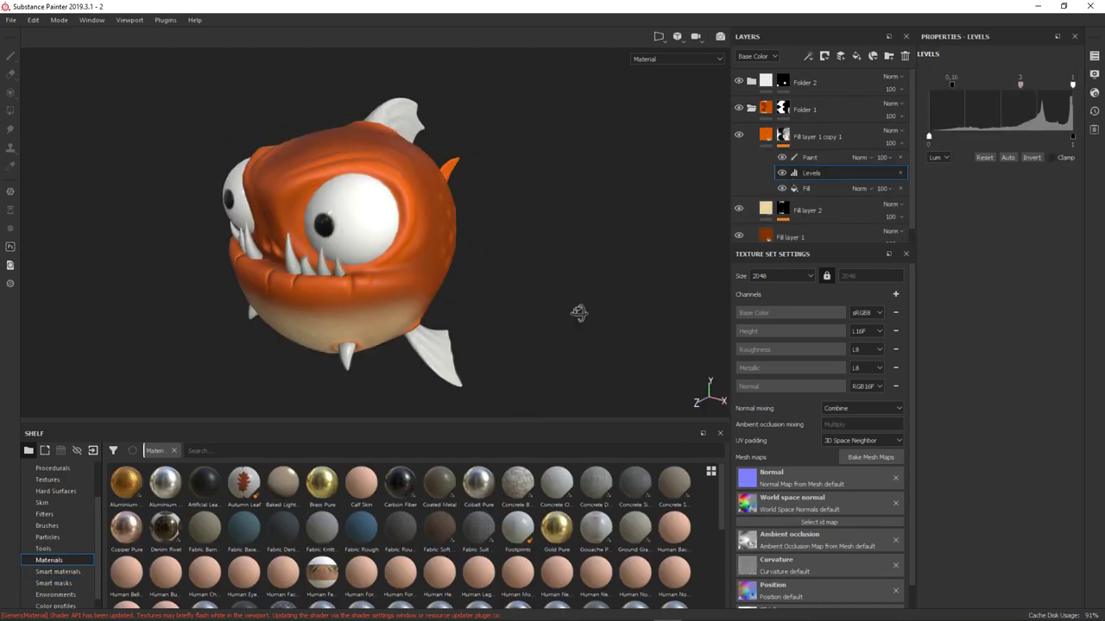
mouse_move(486, 321)
left_mouse_down("alt")
mouse_move(259, 267)
mouse_move(420, 136)
mouse_move(510, 349)
left_mouse_up("alt")
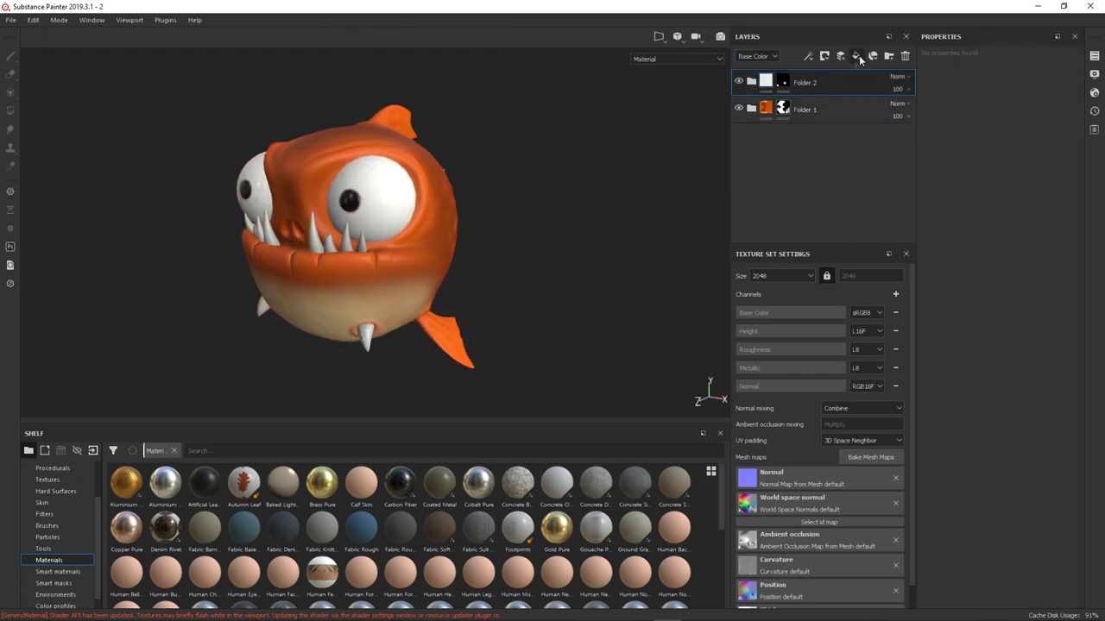
left_click_drag(966, 424, 992, 423)
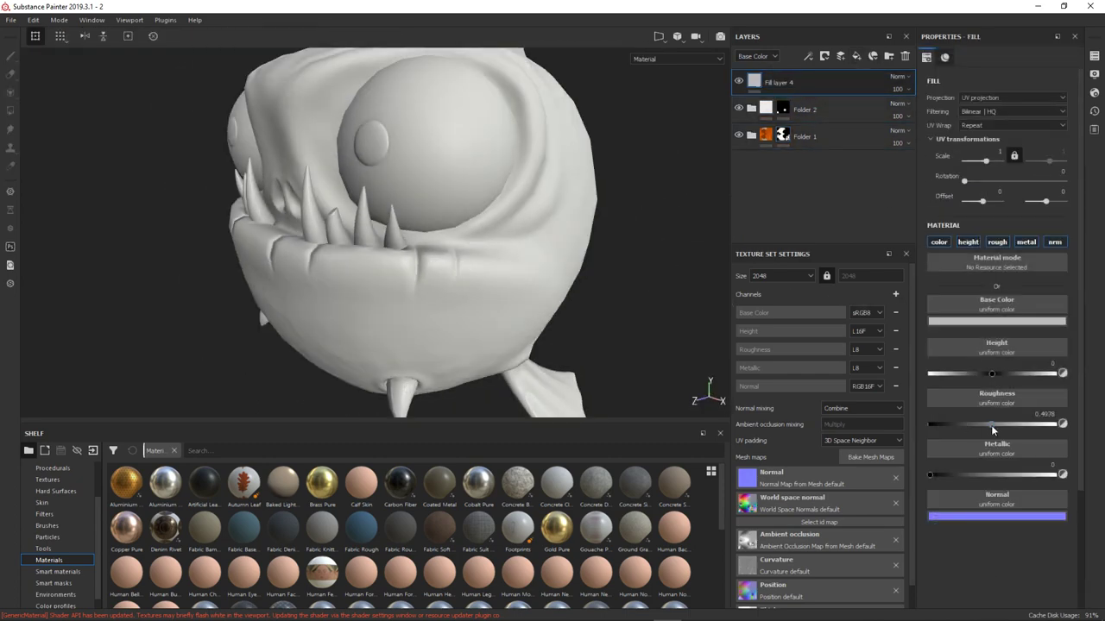
Set Fill layer 4's base colour to yellow.
left_click(1000, 322)
left_click(1032, 373)
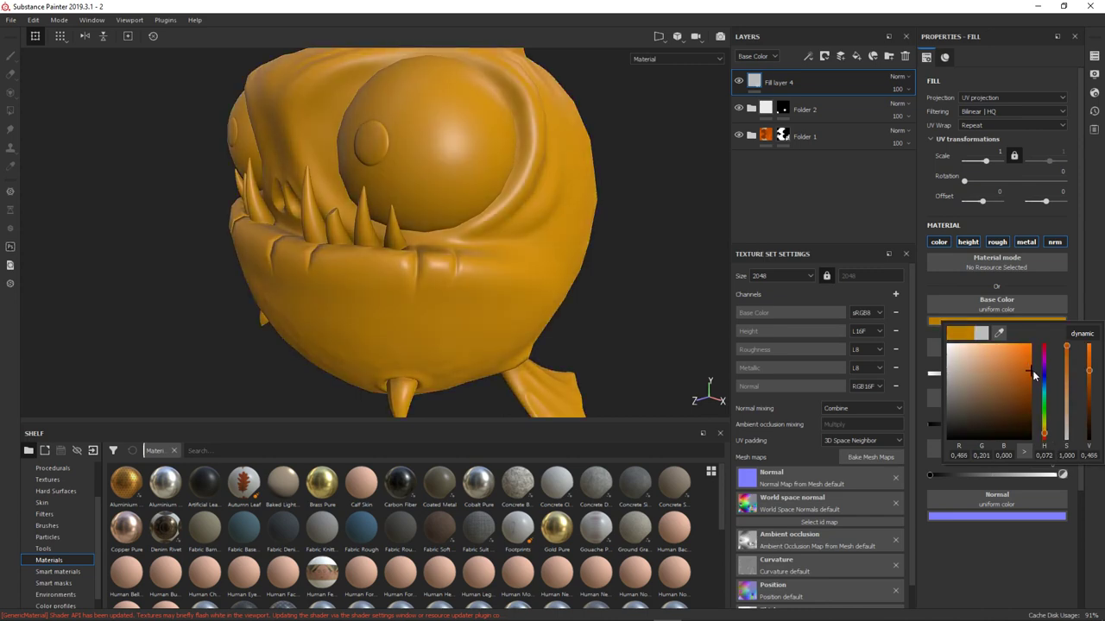
left_click_drag(1044, 441, 1043, 424)
left_click(967, 424)
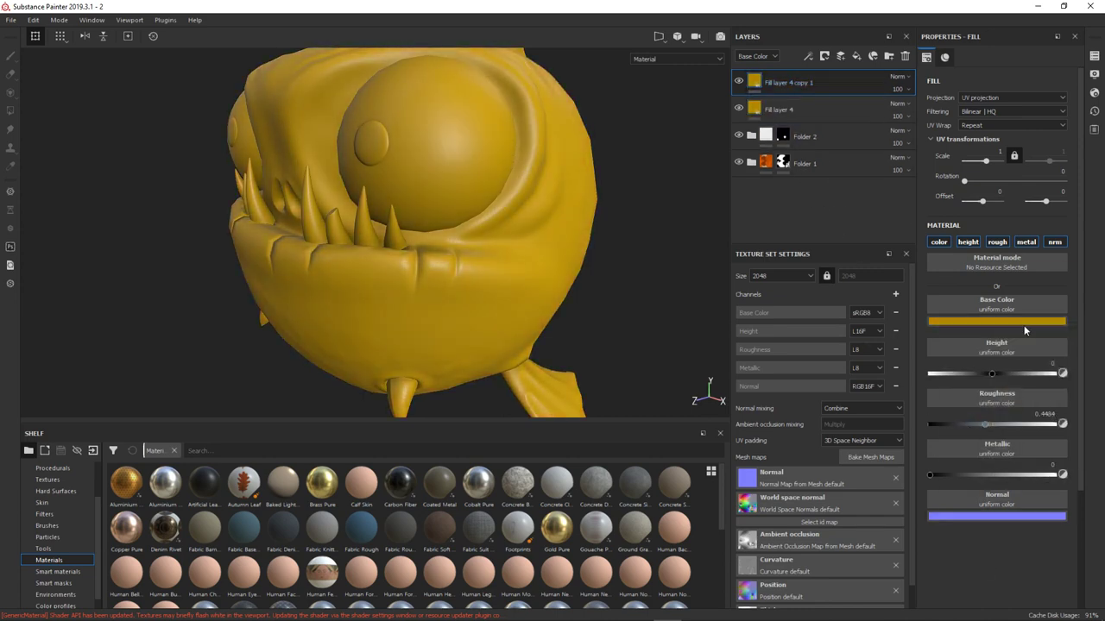
Give the duplicate a lighter yellow and a black mask with Fill and widened Levels.
left_click(1024, 322)
left_click(999, 364)
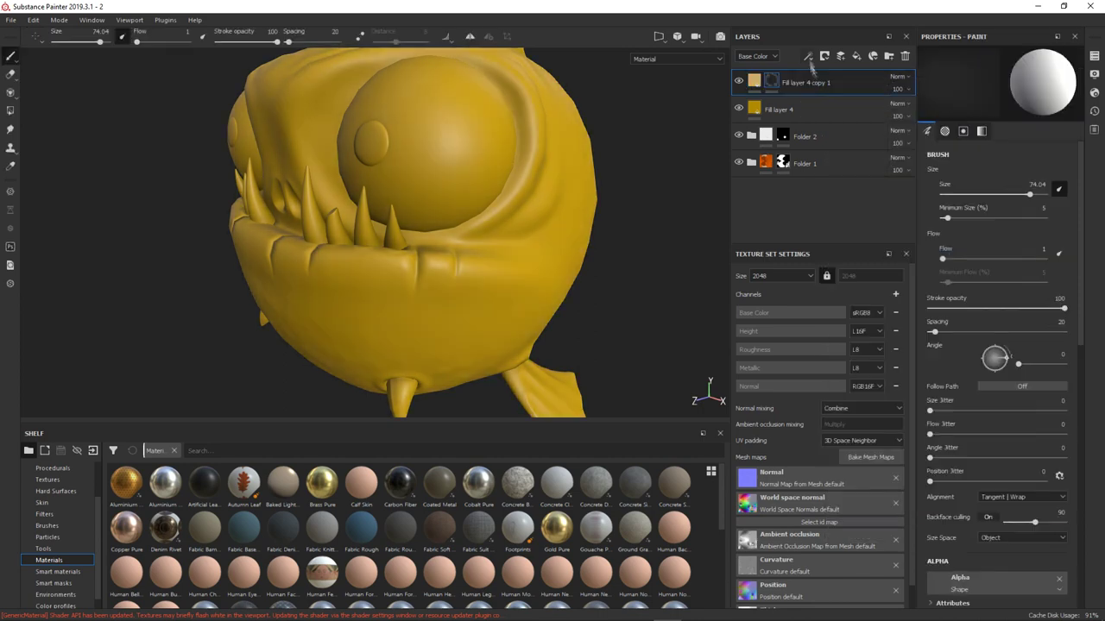
right_click(825, 83)
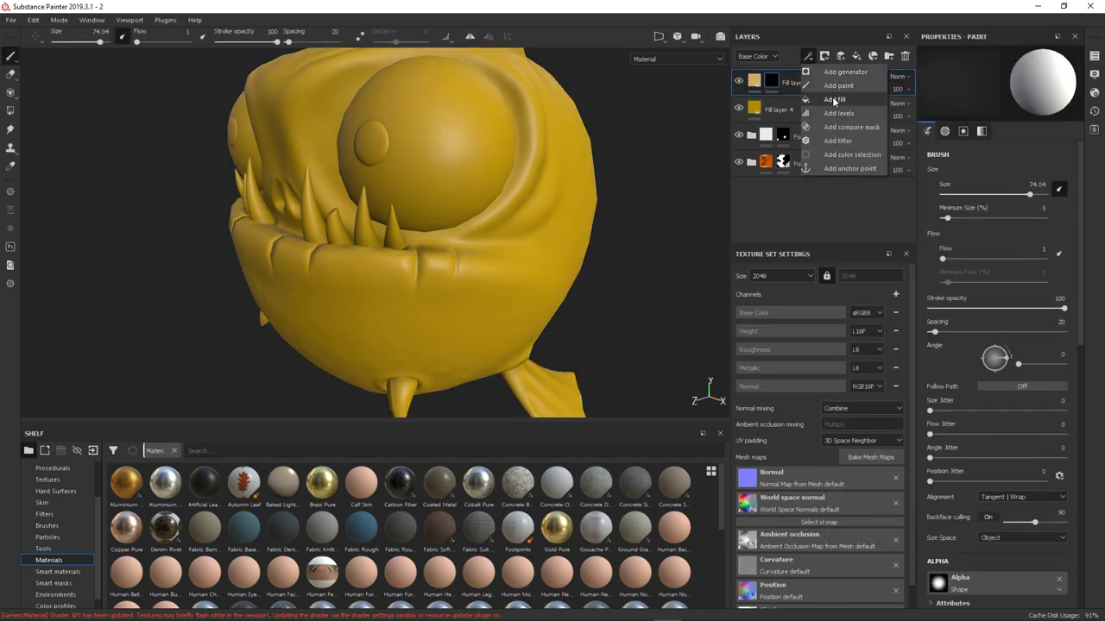
left_click(837, 95)
scroll(52, 518, "up", 3)
left_click(46, 479)
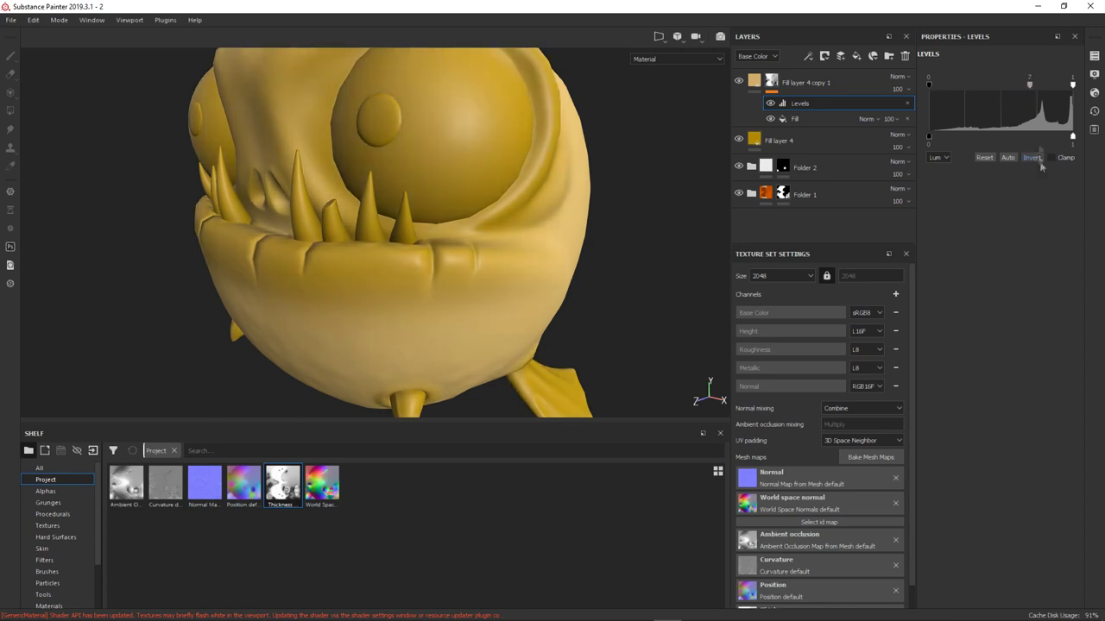
left_click_drag(1073, 83, 967, 97)
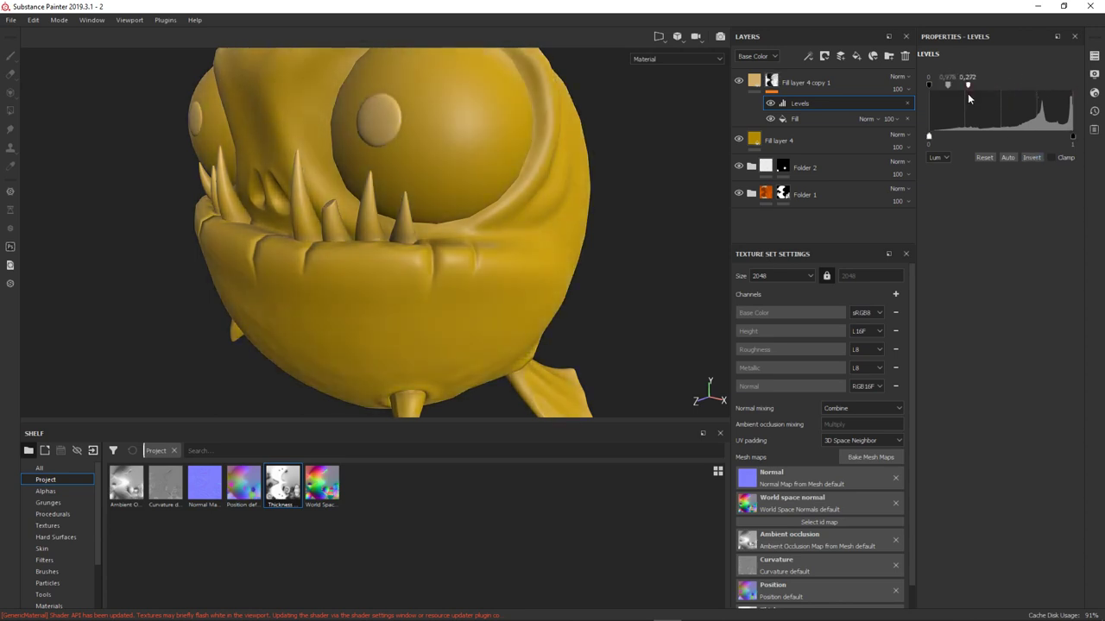
Shift Fill layer 4 toward a greener yellow and select both yellow fill layers.
left_click(765, 133)
left_click(996, 321)
left_click_drag(1047, 439, 1047, 437)
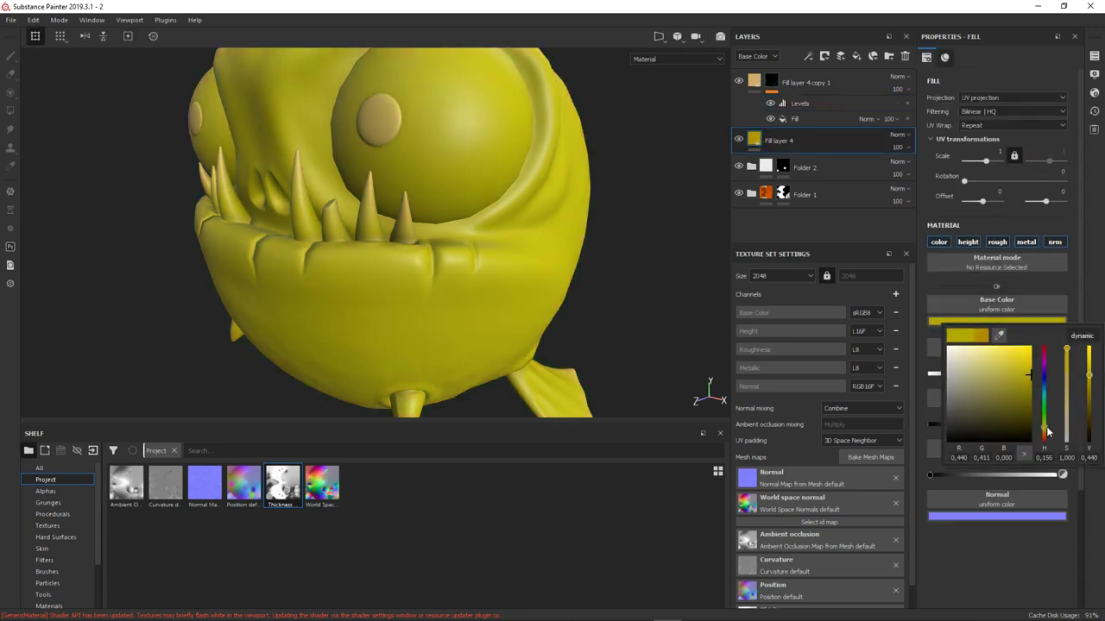
left_click(807, 105)
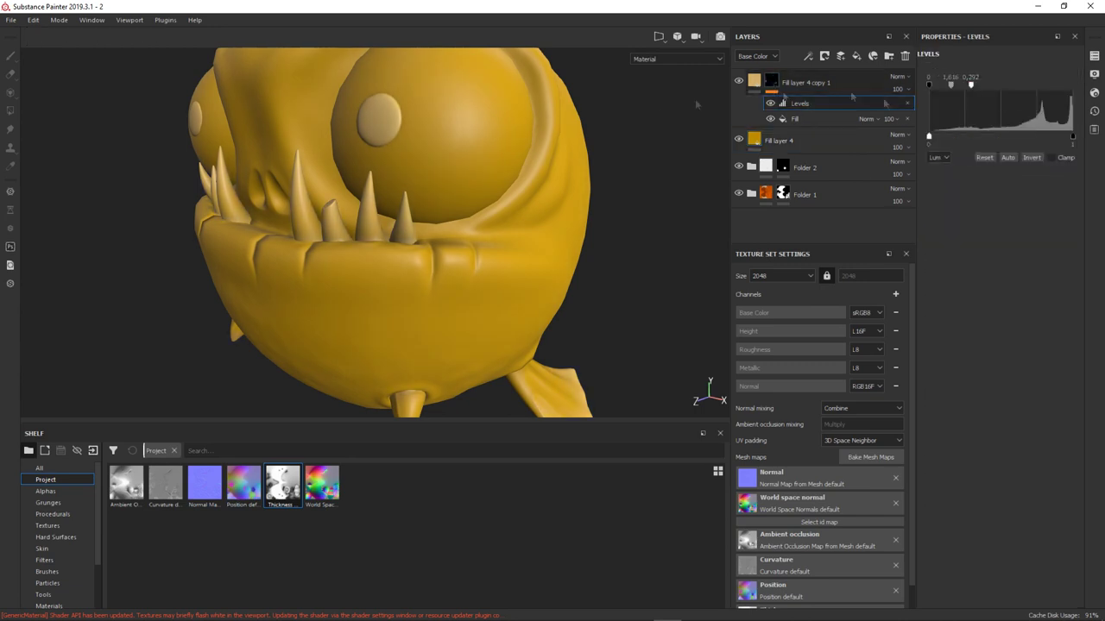
left_click(739, 107)
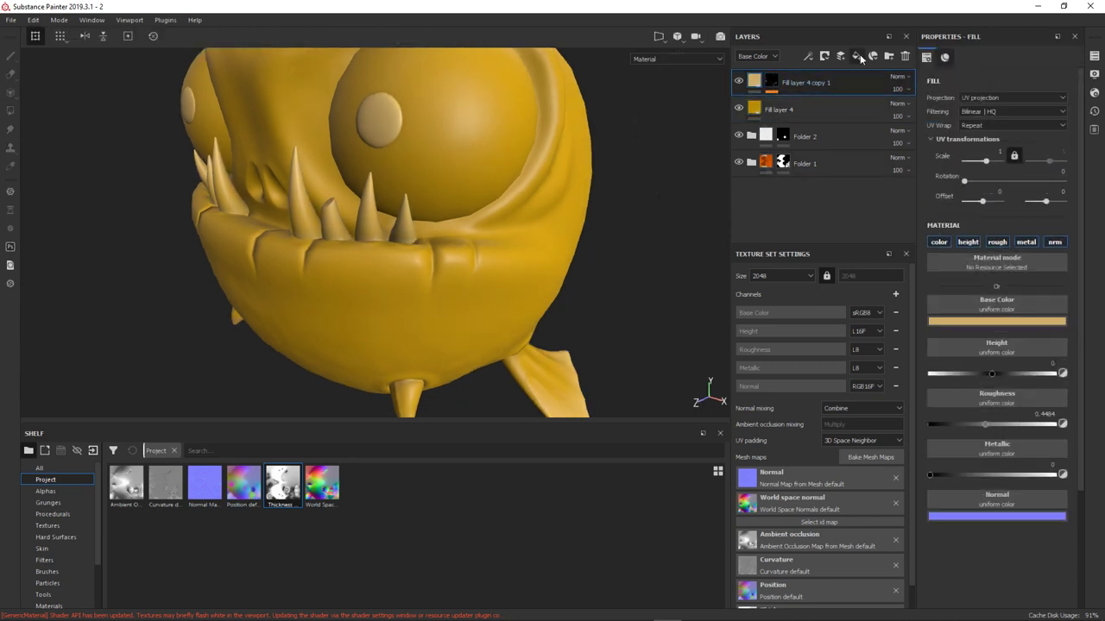
left_click(781, 110)
left_click(801, 83, "ctrl")
key("ctrl+z")
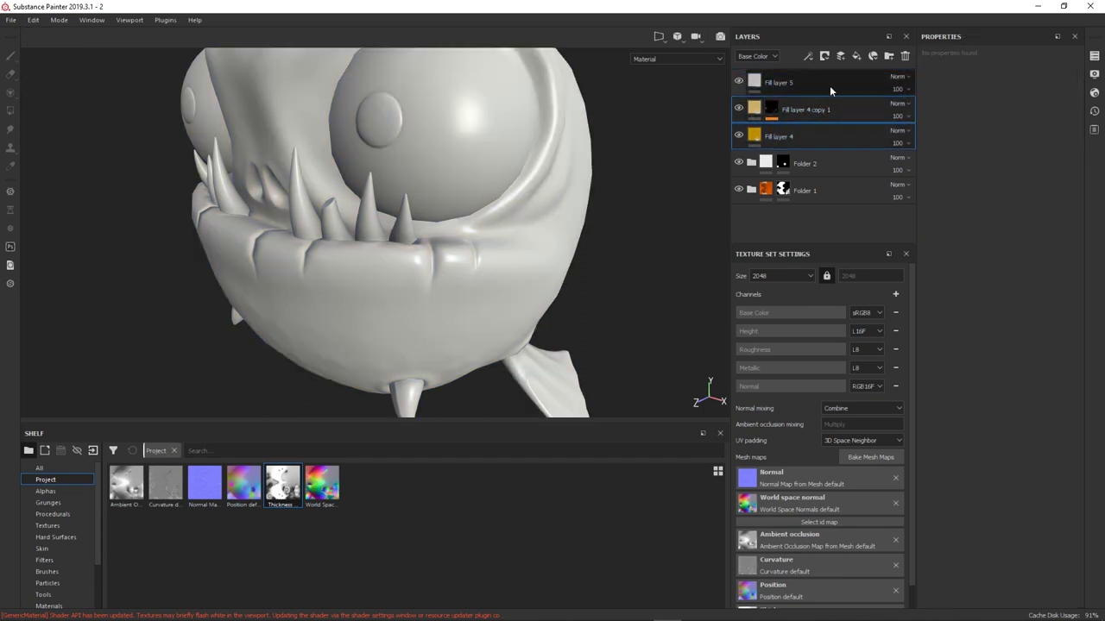
Group the two yellow fills into Folder 3 with a black mask for the belly.
key("ctrl+z")
key("ctrl+z")
key("ctrl+z")
key("ctrl+z")
key("ctrl+z")
key("ctrl+z")
right_click(837, 83)
left_click(880, 101)
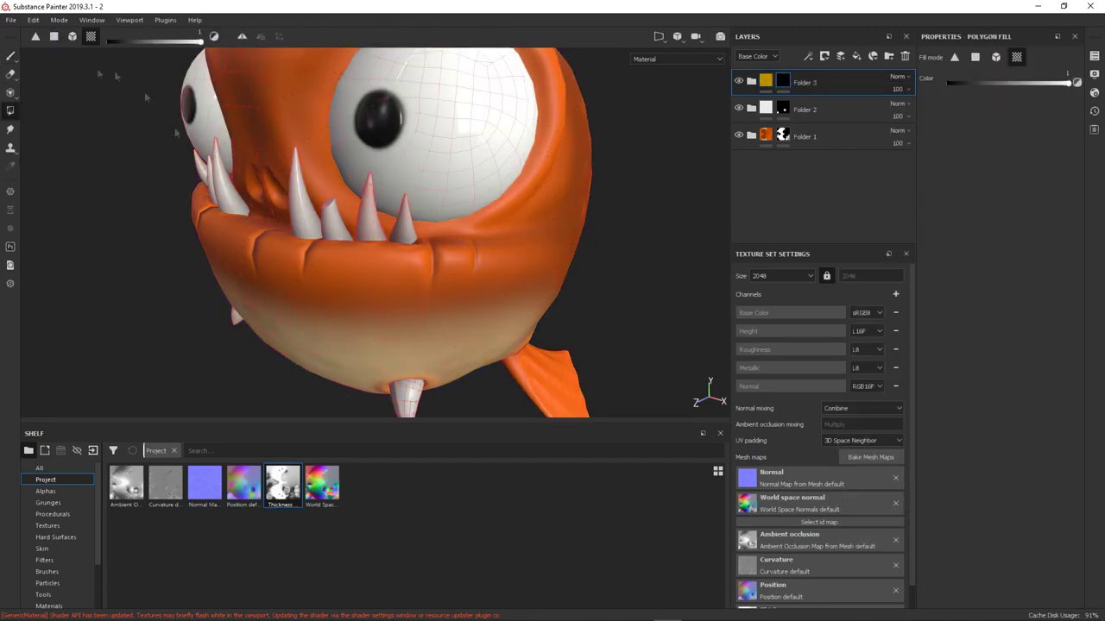
left_click_drag(343, 223, 354, 254, "alt")
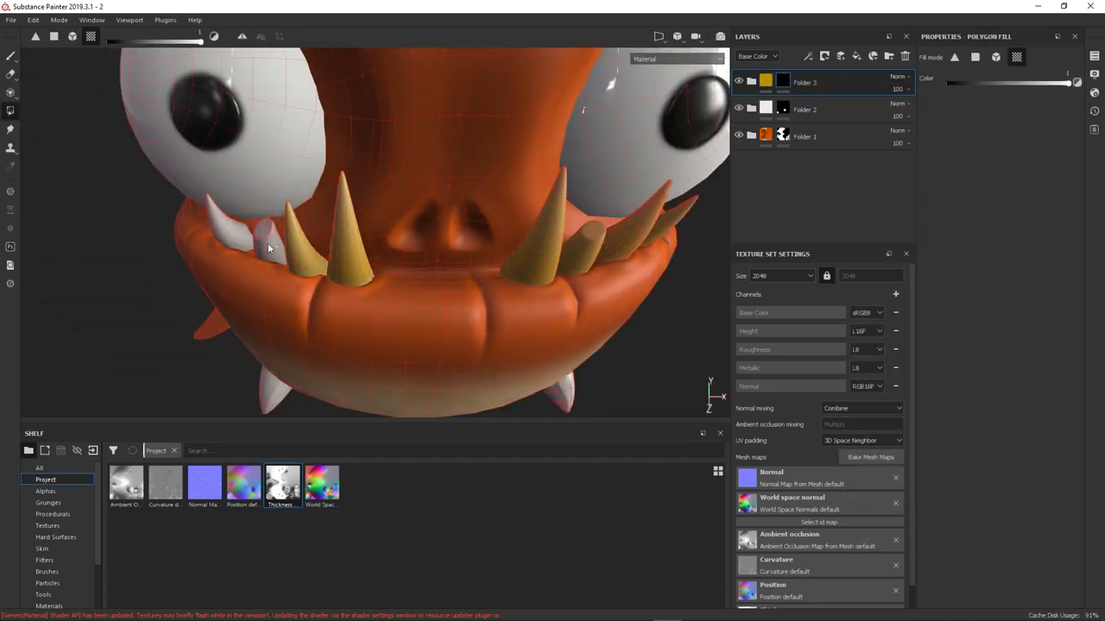
left_click_drag(268, 248, 248, 307, "alt")
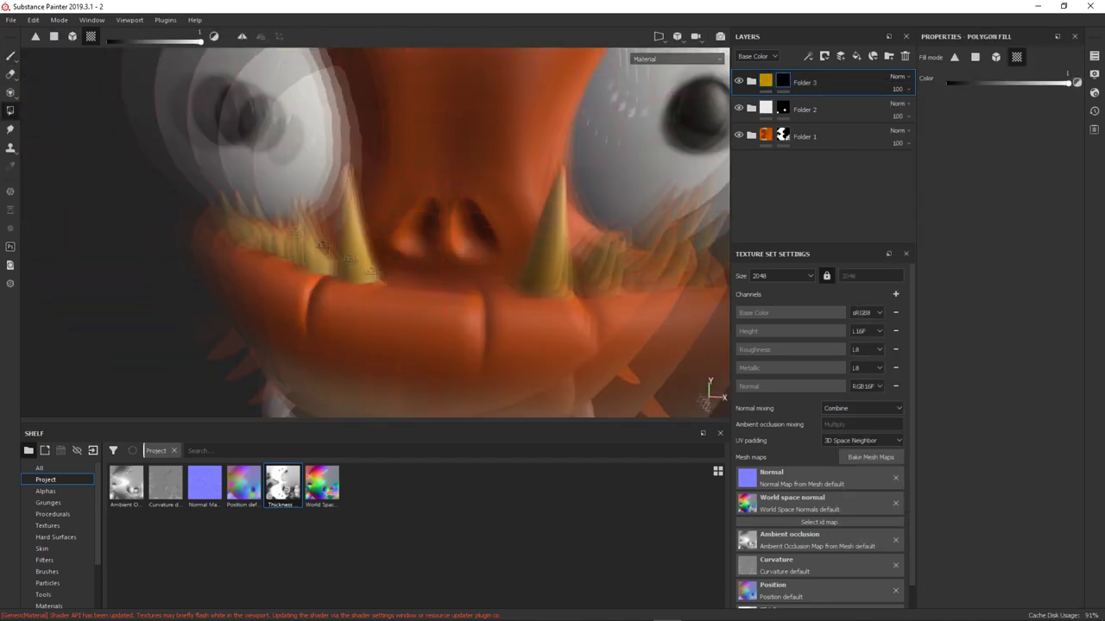
key("1")
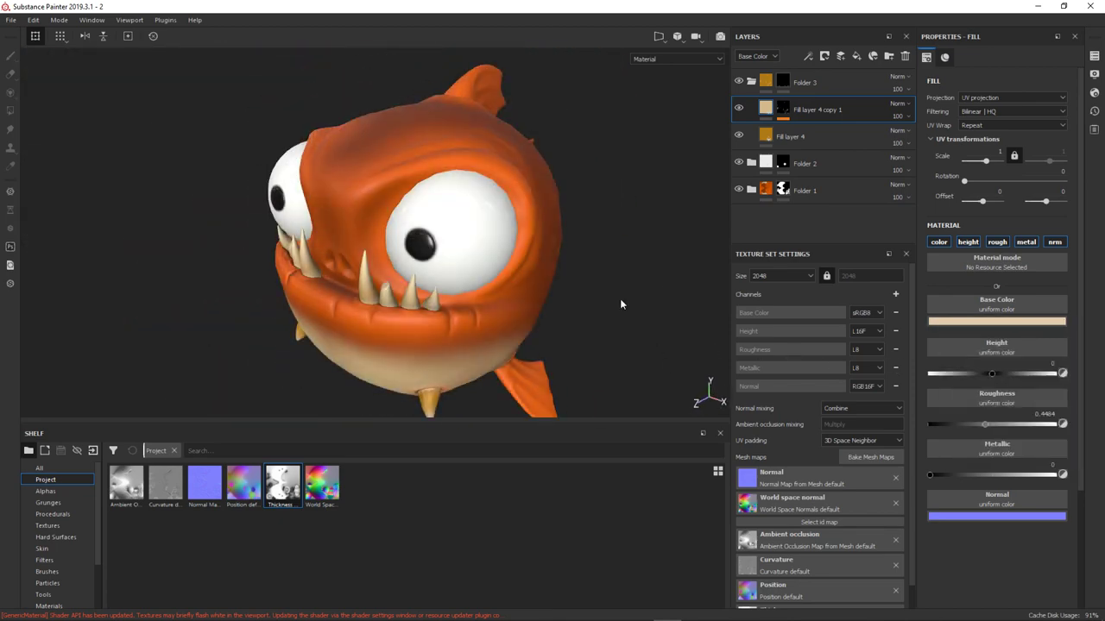
Tweak the belly mask's Levels and recolour Fill layer 4 tan and its copy near-white cream.
mouse_move(620, 304)
left_mouse_down("alt")
mouse_move(590, 202)
mouse_move(362, 278)
left_mouse_up("alt")
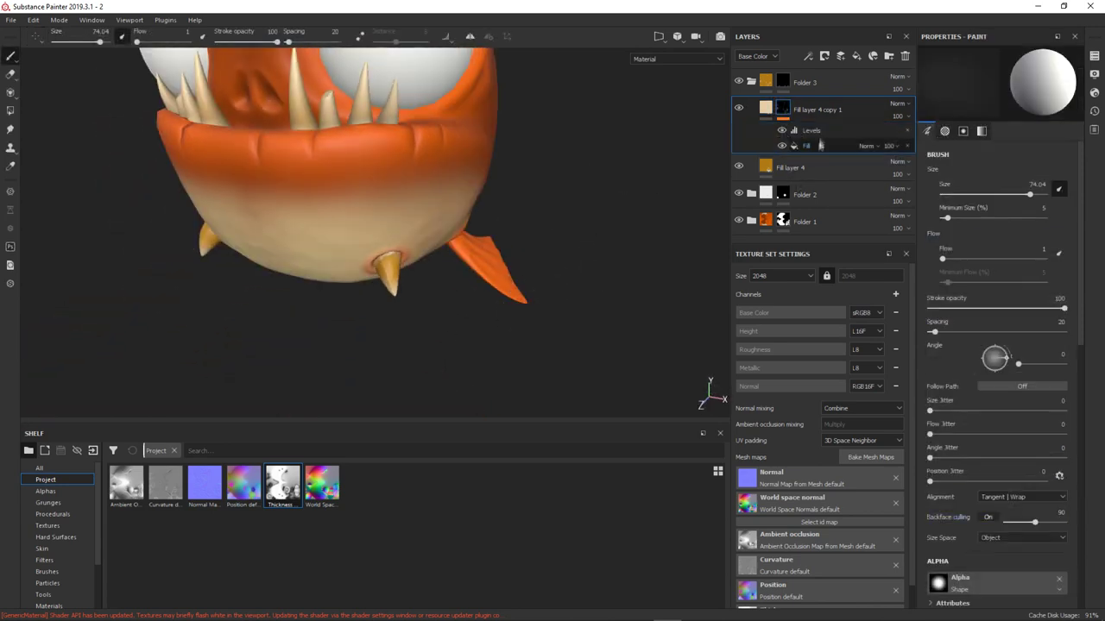
left_click(824, 131)
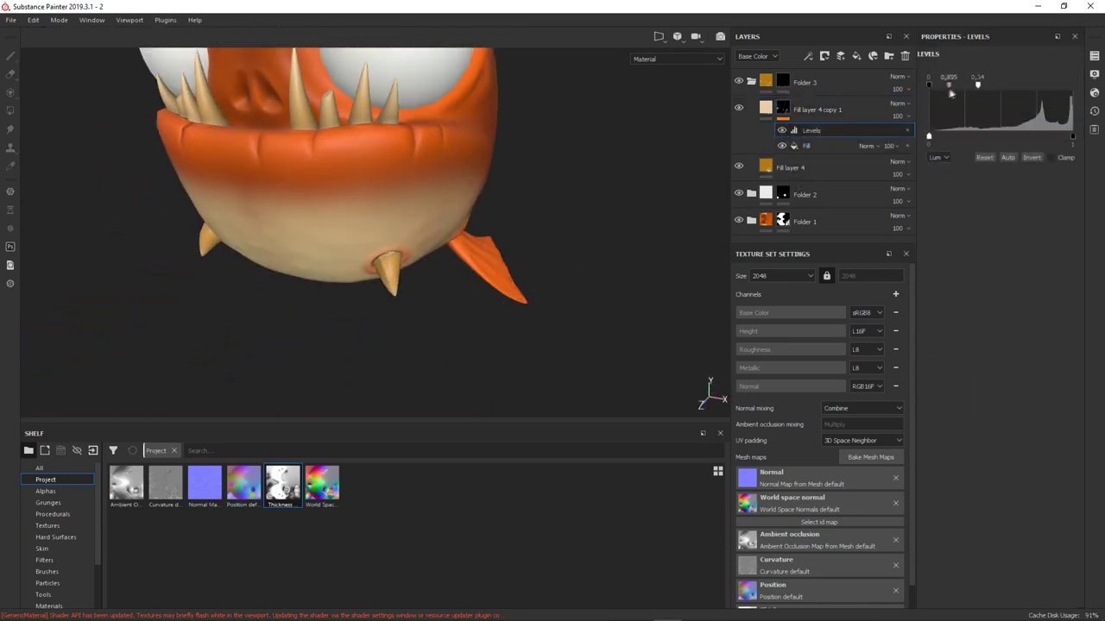
left_click_drag(589, 360, 542, 193, "alt")
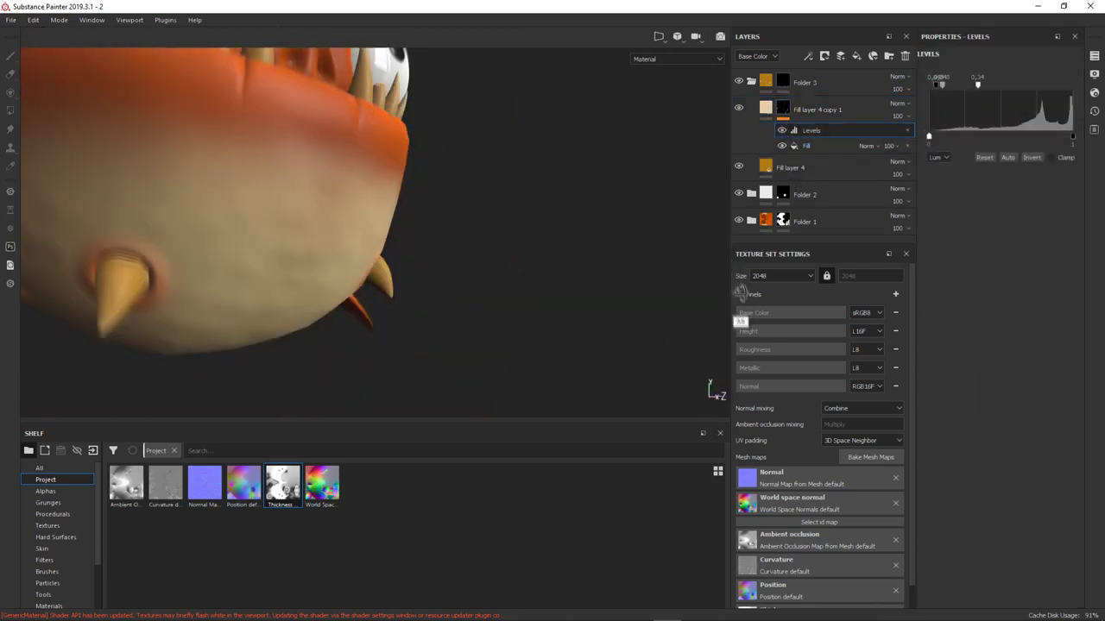
left_click(790, 168)
left_click(1024, 321)
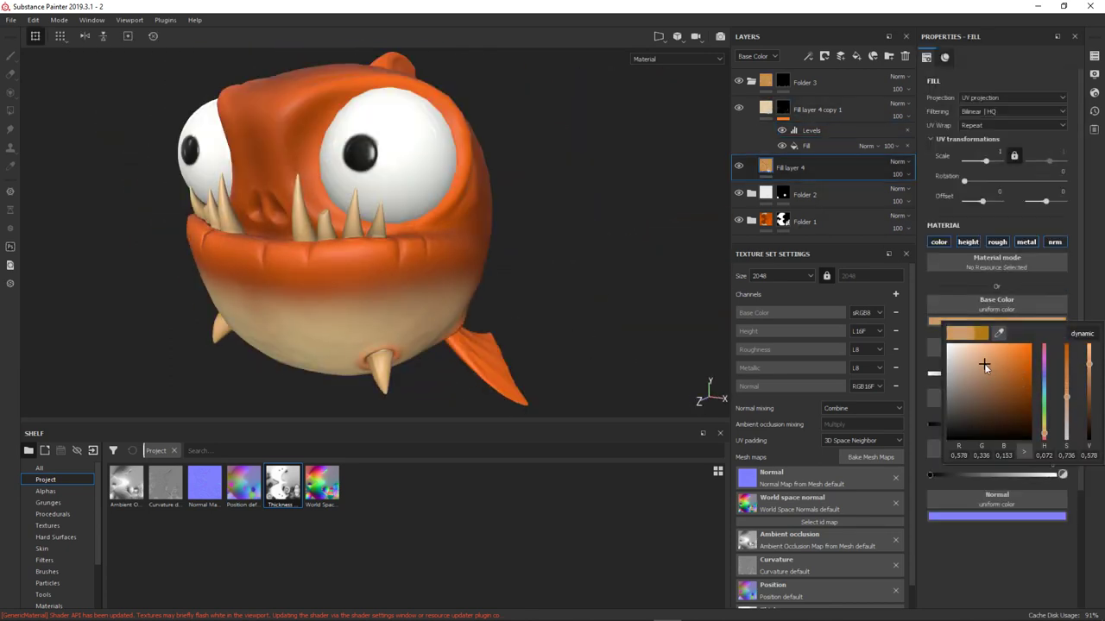
left_click_drag(984, 363, 946, 351)
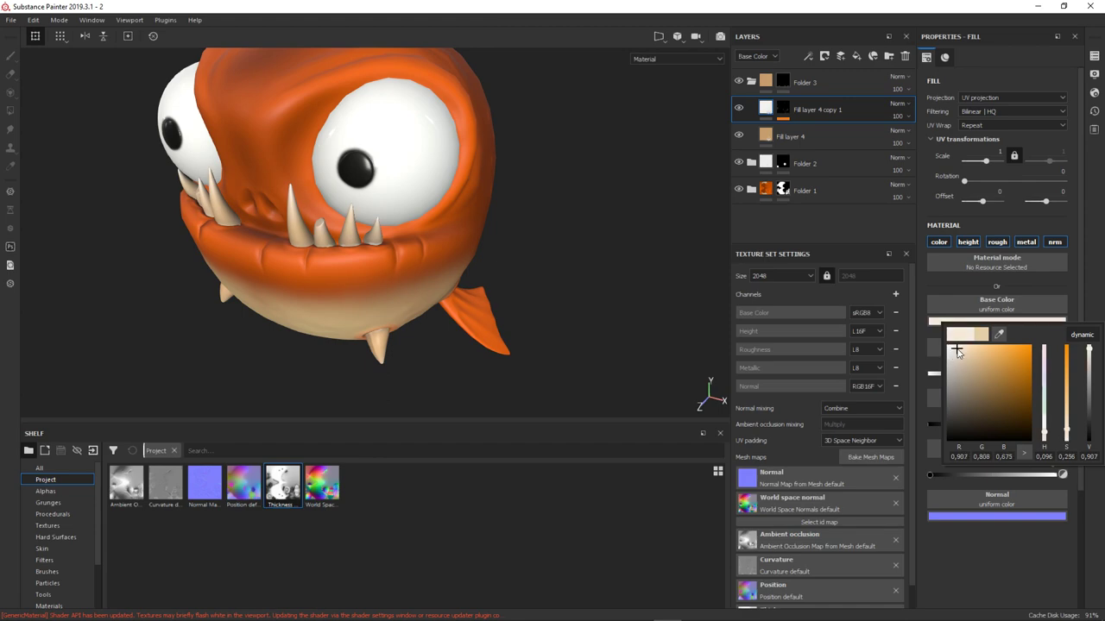
left_click_drag(568, 335, 539, 331, "alt")
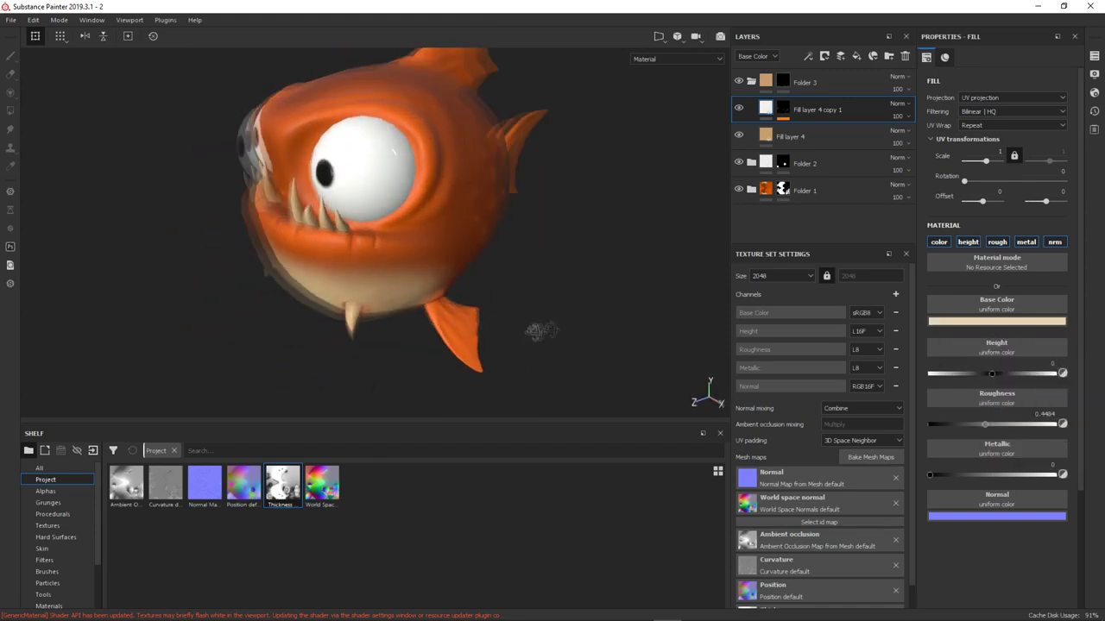
left_click_drag(539, 331, 625, 263, "alt")
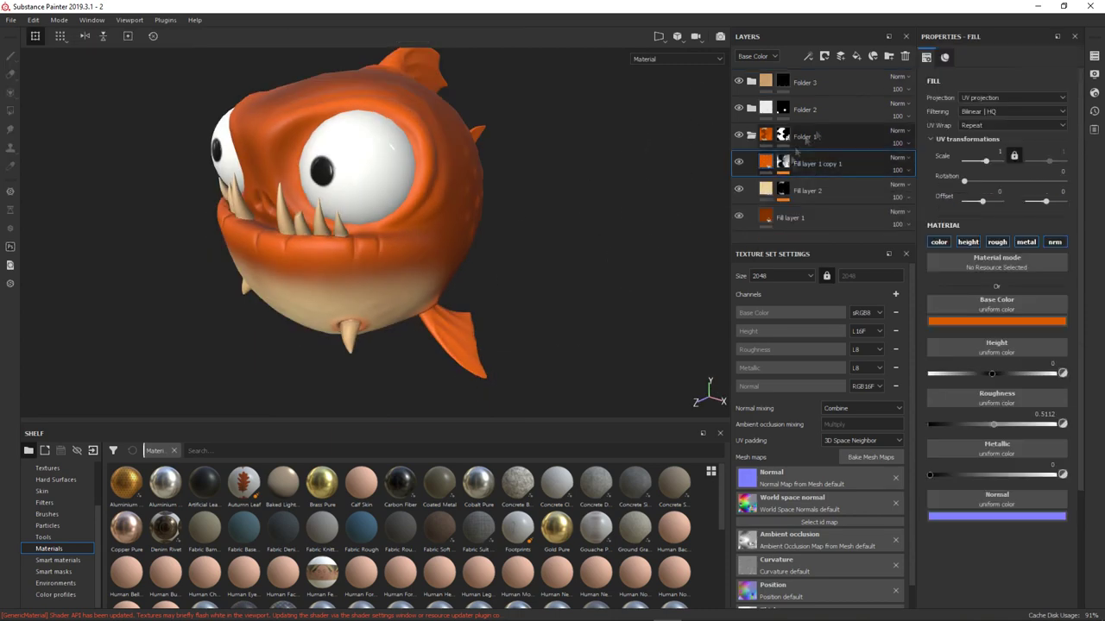
Add a dark red fill layer in the body folder with a black mask and Paint effect.
left_click(857, 57)
left_click(997, 321)
left_click(1019, 406)
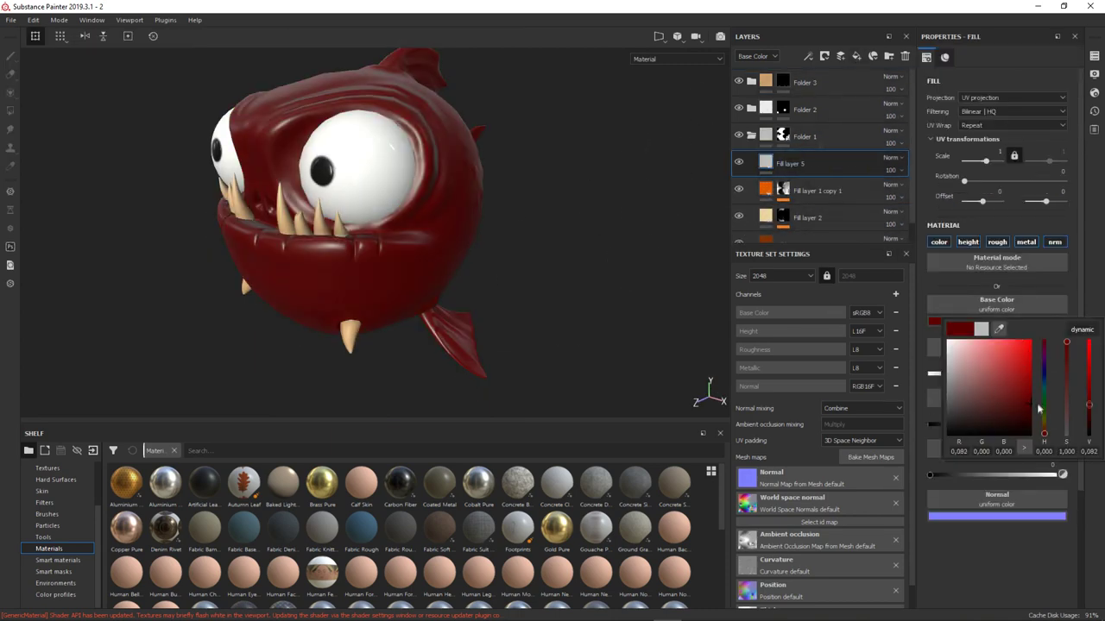
left_click(992, 318)
left_click(992, 321)
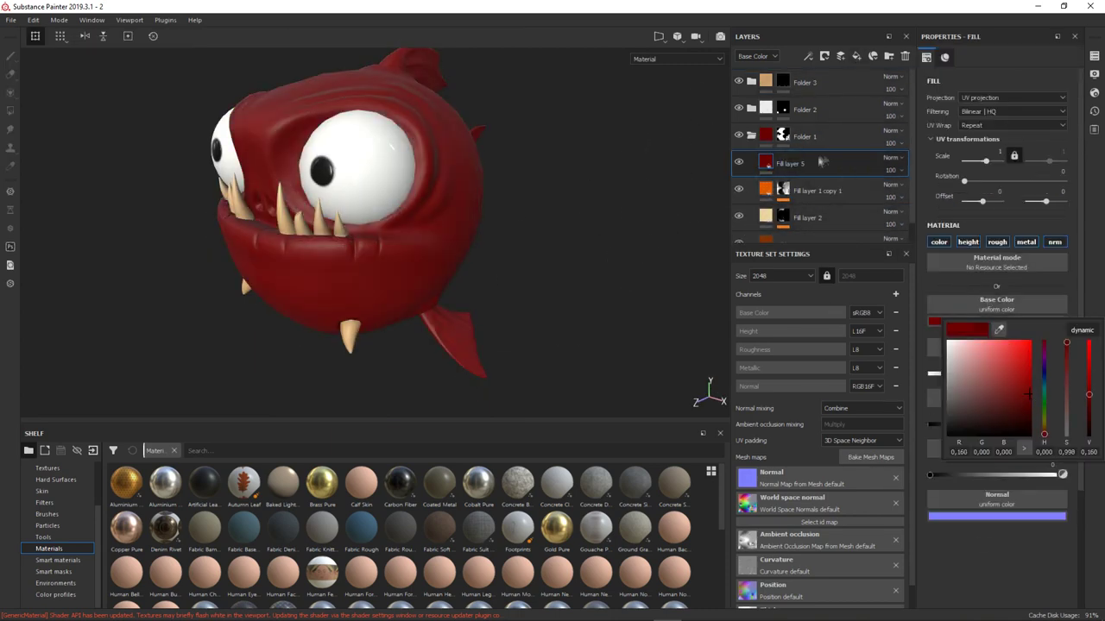
left_click(821, 161)
right_click(820, 162)
double_click(814, 163)
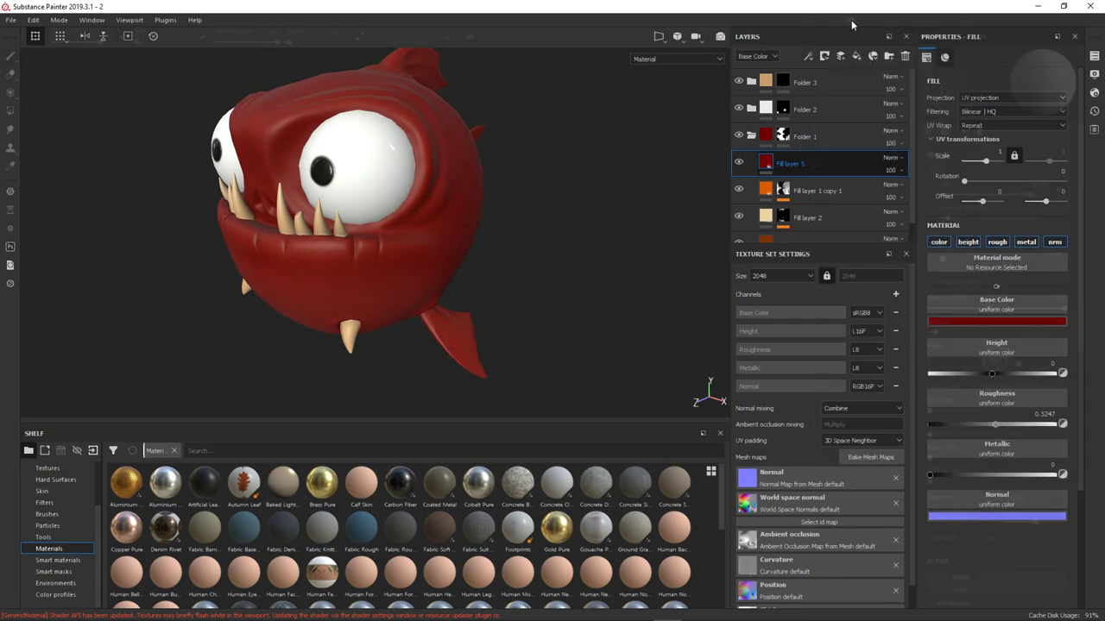
right_click(797, 172)
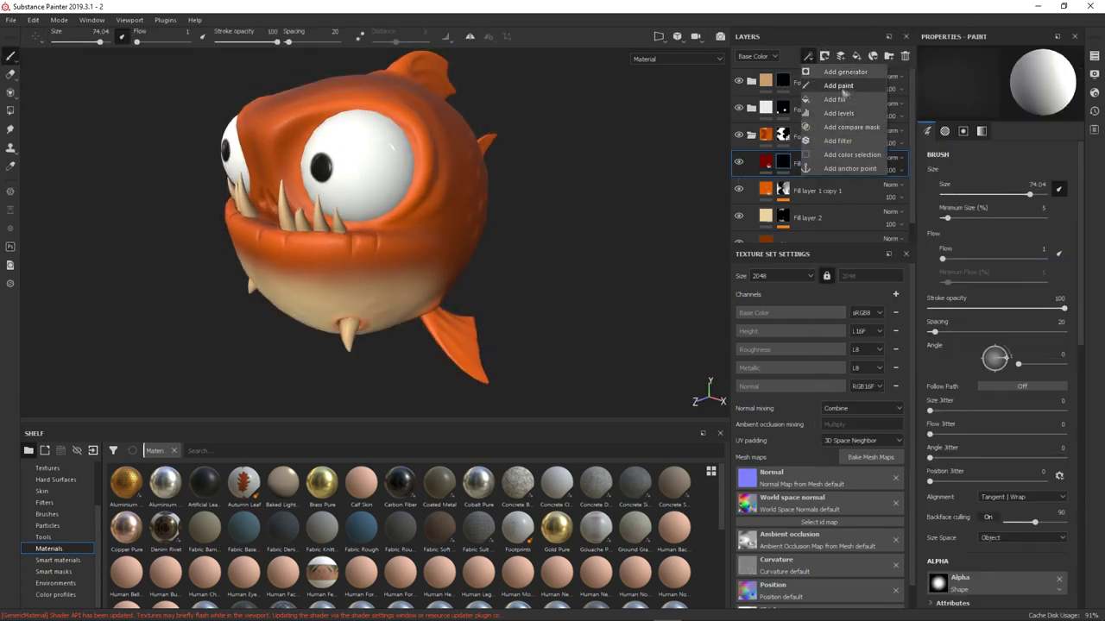
left_click(833, 91)
left_click_drag(578, 322, 704, 228, "alt")
Brush dark red spots onto the belly with a size-16 brush at lower stroke opacity.
mouse_move(531, 228)
right_mouse_down("ctrl")
mouse_move(518, 216)
mouse_move(550, 277)
right_mouse_up("ctrl")
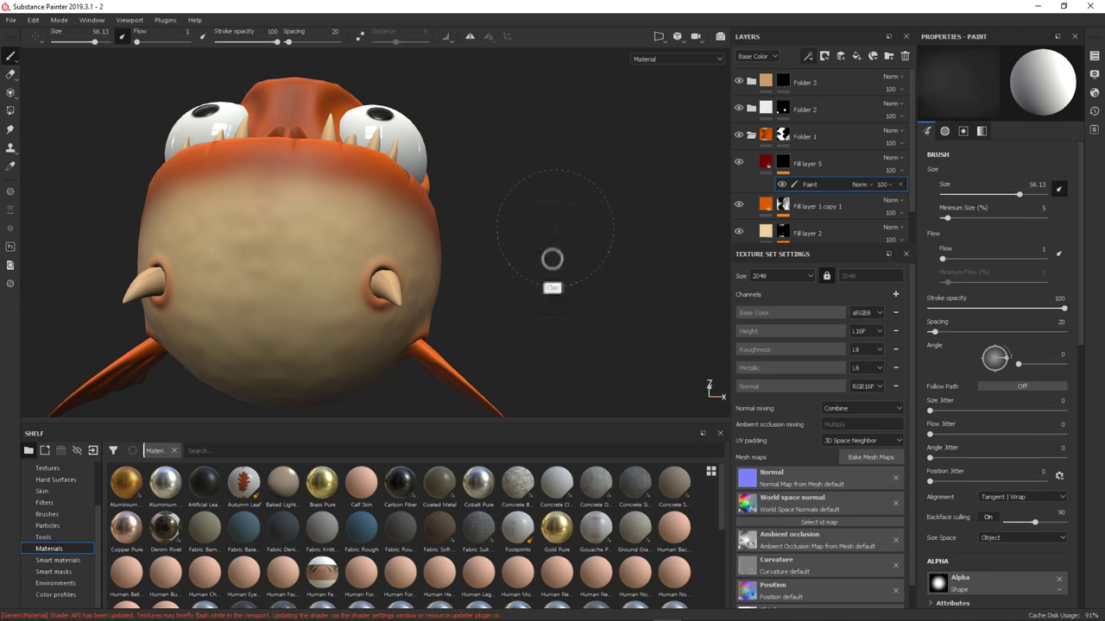
right_click_drag(588, 235, 494, 257, "ctrl")
left_click_drag(296, 257, 328, 216, "alt")
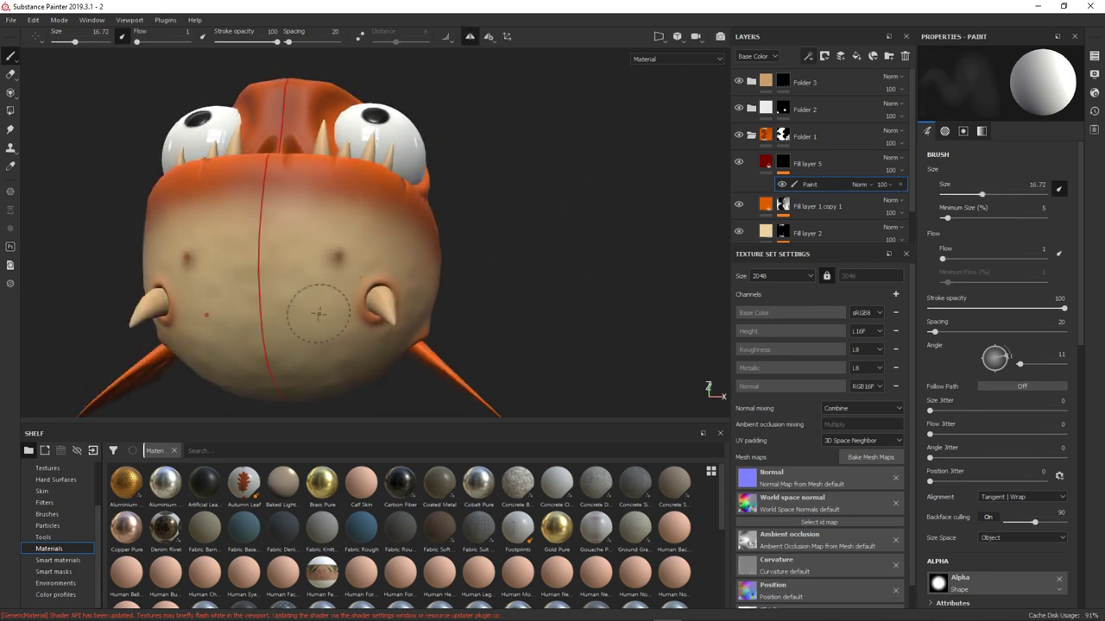
left_click_drag(299, 240, 334, 289, "ctrl")
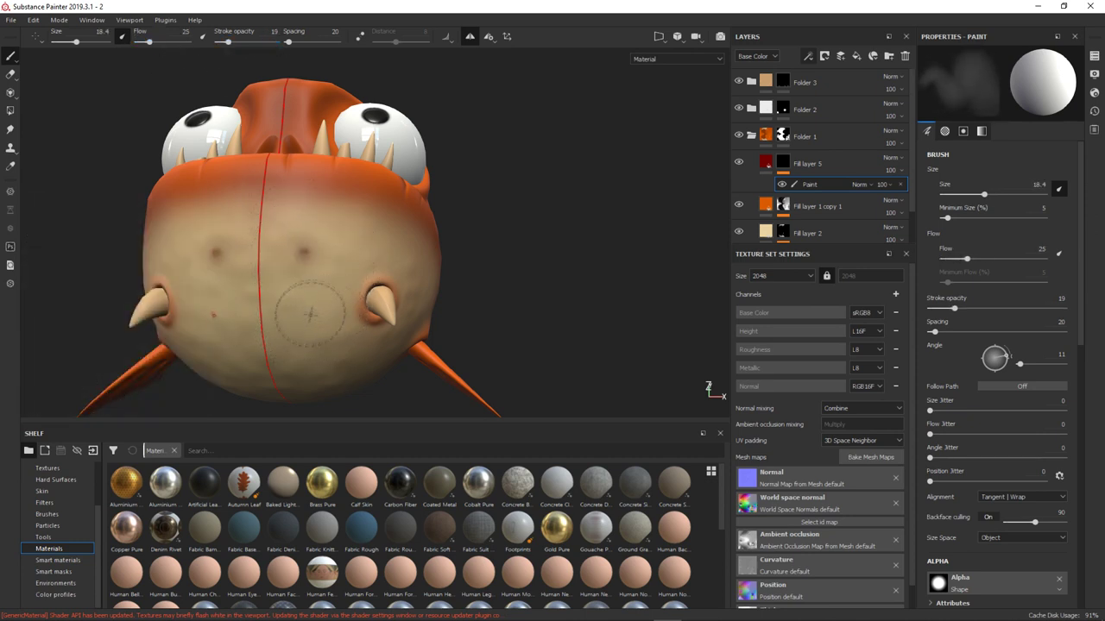
left_click_drag(312, 308, 379, 318, "alt")
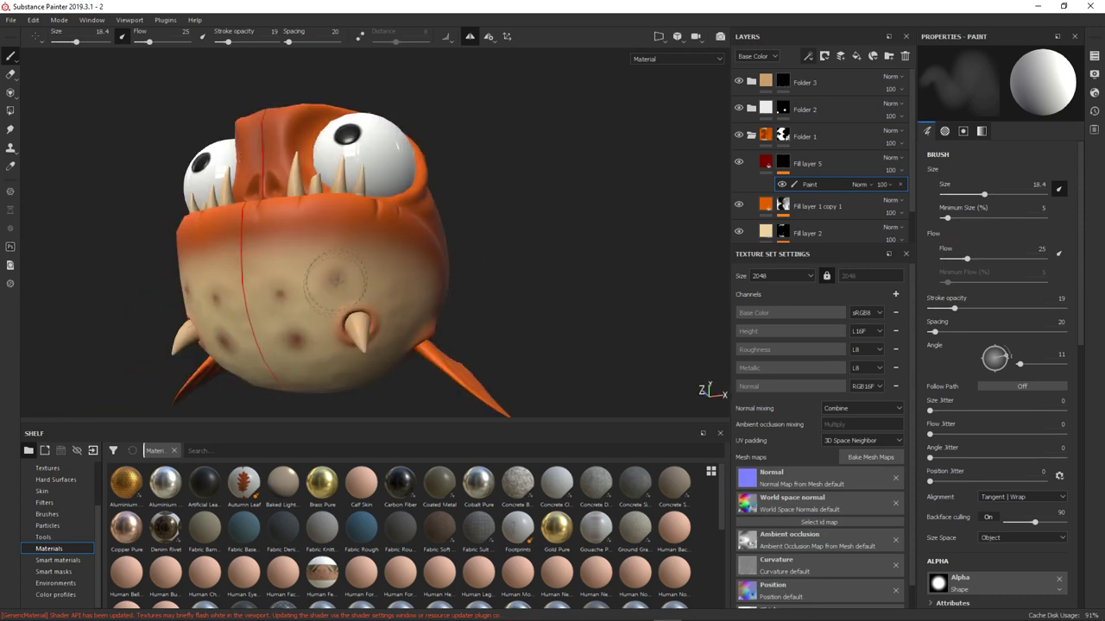
left_click_drag(518, 246, 547, 251, "alt")
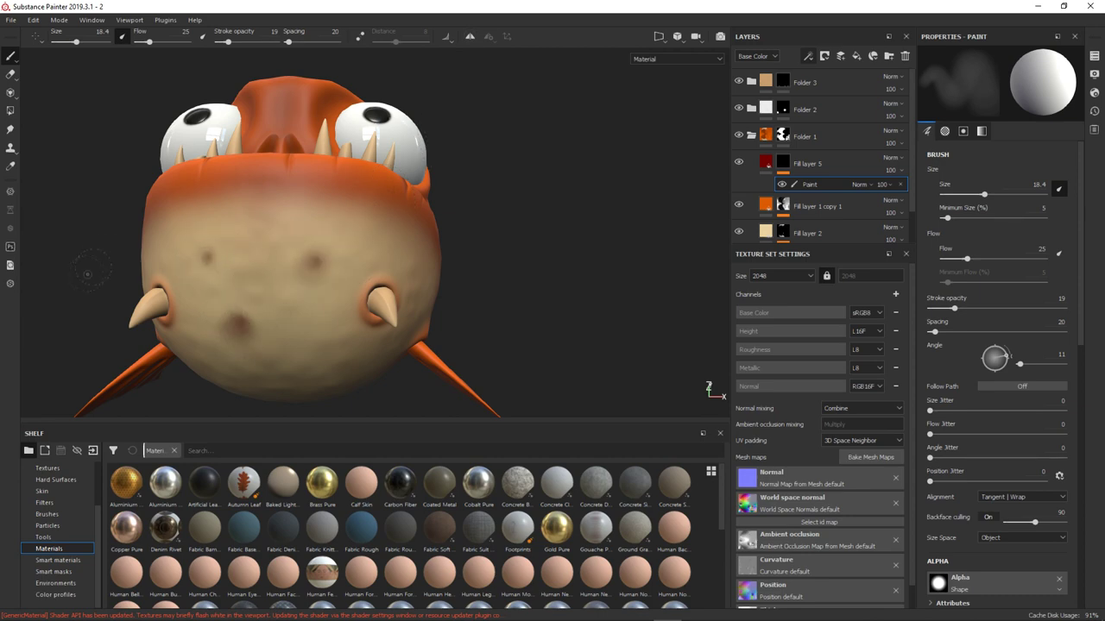
left_click_drag(87, 274, 267, 224, "alt")
mouse_move(249, 151)
left_mouse_down("alt")
mouse_move(317, 293)
mouse_move(285, 258)
mouse_move(259, 285)
mouse_move(296, 296)
mouse_move(505, 231)
mouse_move(374, 296)
mouse_move(297, 203)
left_mouse_up("alt")
mouse_move(339, 345)
left_mouse_down("alt")
mouse_move(371, 242)
mouse_move(342, 190)
mouse_move(347, 116)
mouse_move(331, 276)
left_mouse_up("alt")
mouse_move(482, 236)
left_mouse_down("alt")
mouse_move(665, 250)
mouse_move(260, 249)
mouse_move(362, 259)
mouse_move(449, 250)
mouse_move(302, 250)
left_mouse_up("alt")
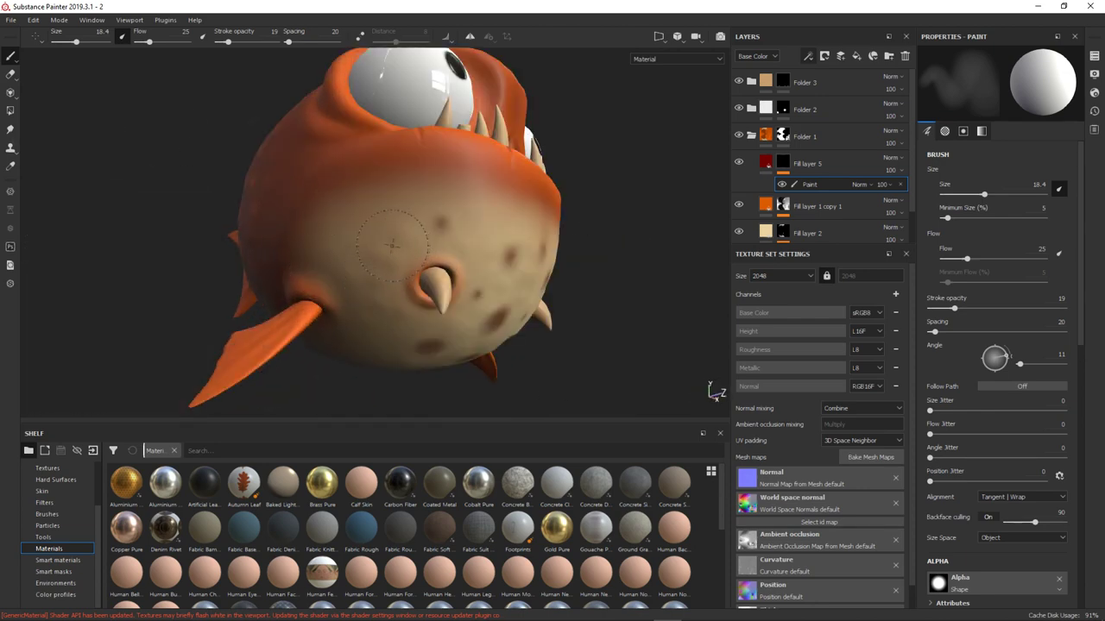
mouse_move(552, 328)
left_mouse_down("alt")
mouse_move(579, 320)
mouse_move(548, 377)
mouse_move(601, 369)
mouse_move(603, 333)
mouse_move(395, 343)
left_mouse_up("alt")
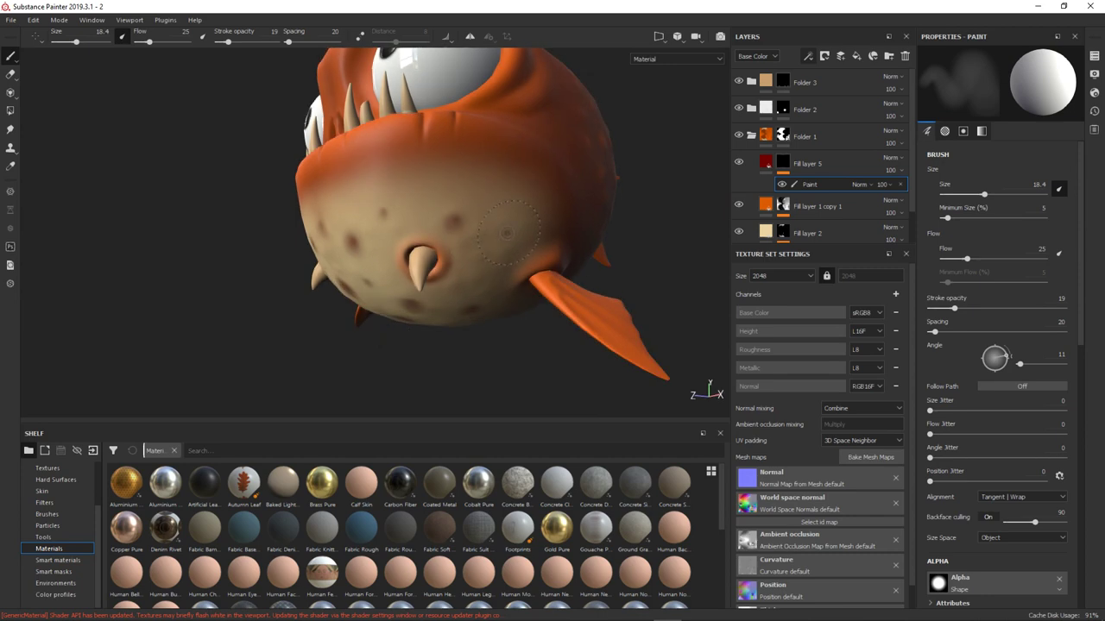
left_click_drag(516, 235, 397, 242, "alt")
scroll(397, 242, "up", 2)
Set Fill layer 5's blend mode to Multiply at 57% opacity.
left_click(891, 157)
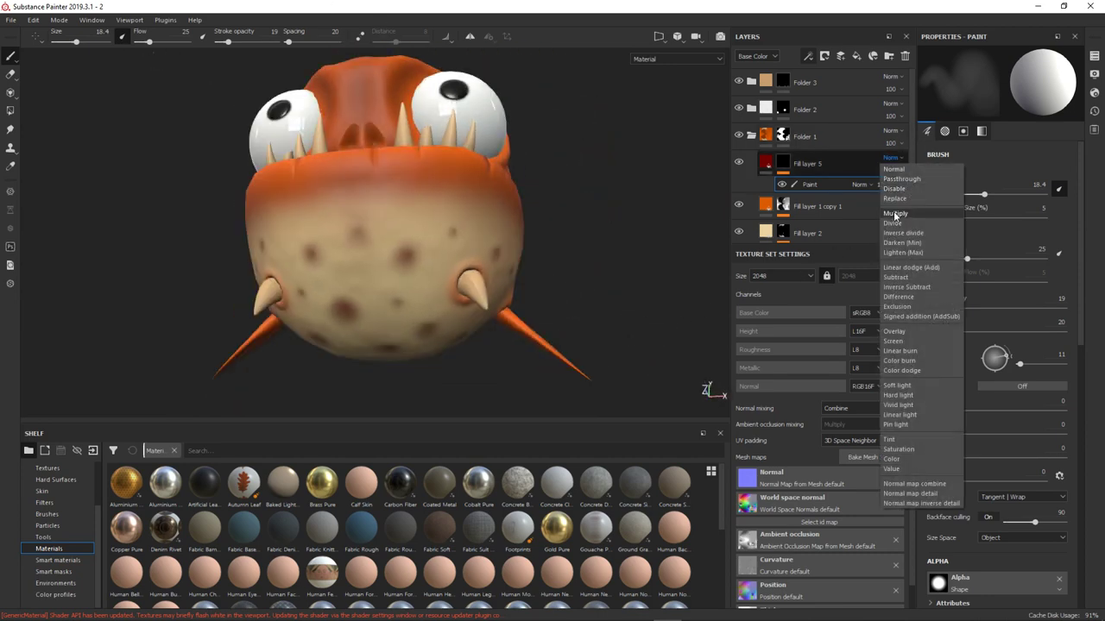
left_click(891, 234)
left_click_drag(891, 170, 913, 190)
mouse_move(227, 91)
left_mouse_down("alt")
mouse_move(466, 349)
mouse_move(613, 308)
left_mouse_up("alt")
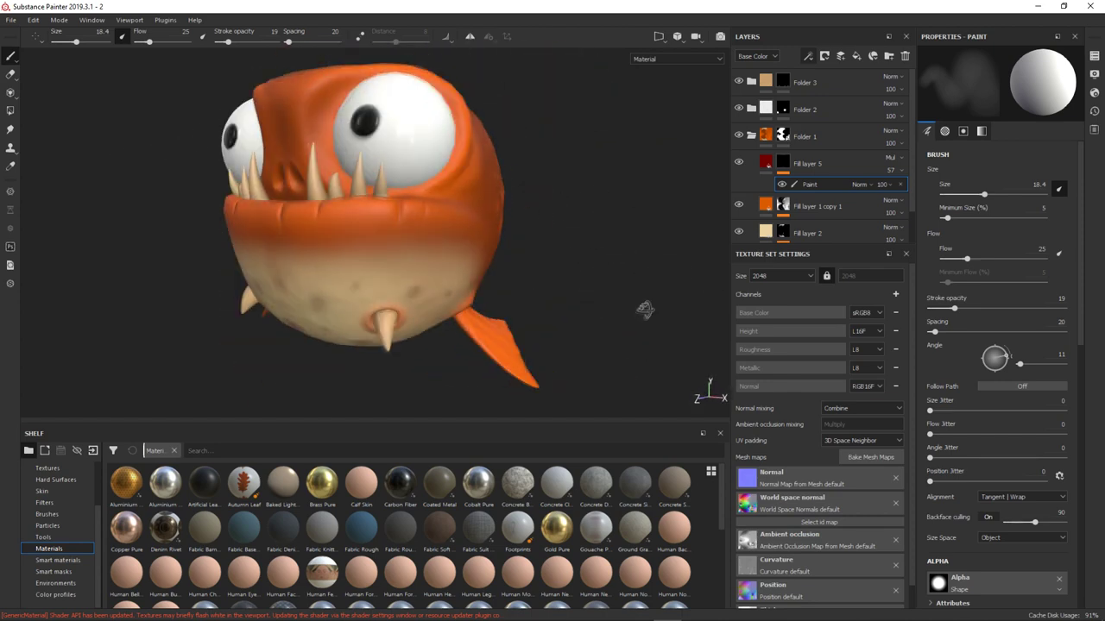
Add a new fill layer above Folder 1 with a dark red base colour.
left_click(856, 55)
left_click(996, 321)
mouse_move(1023, 362)
left_mouse_down()
mouse_move(1029, 397)
mouse_move(998, 443)
left_mouse_up()
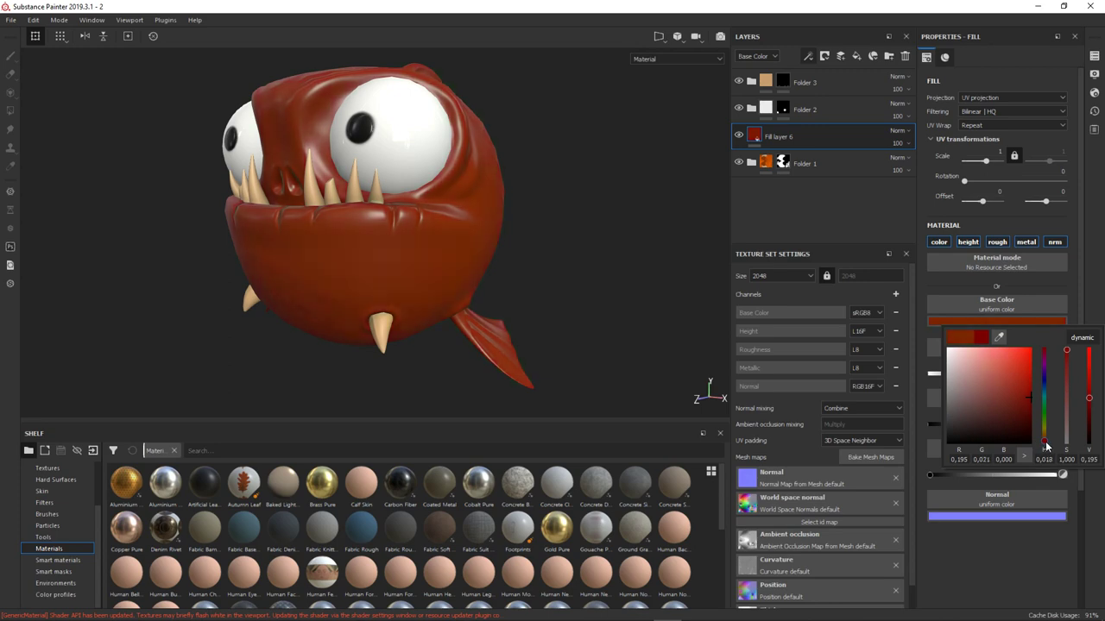
Give Fill layer 6 a black mask with a Paint effect, using triangle polygon fill.
left_click_drag(523, 238, 604, 242, "alt")
right_click(763, 137)
left_click(794, 155)
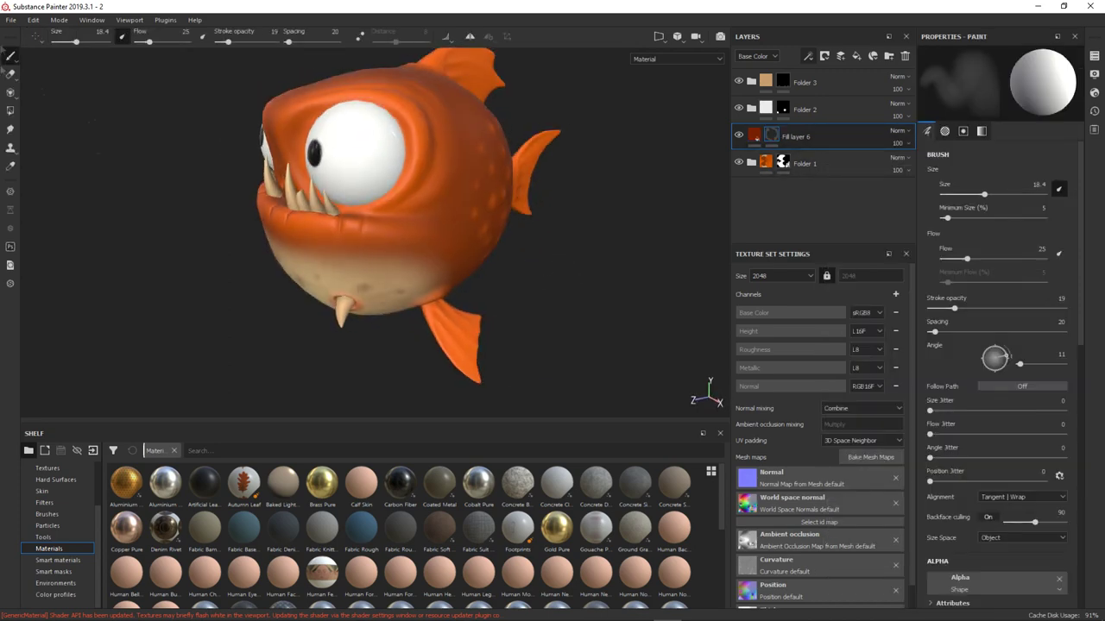
key("4")
left_click_drag(448, 323, 449, 291, "alt")
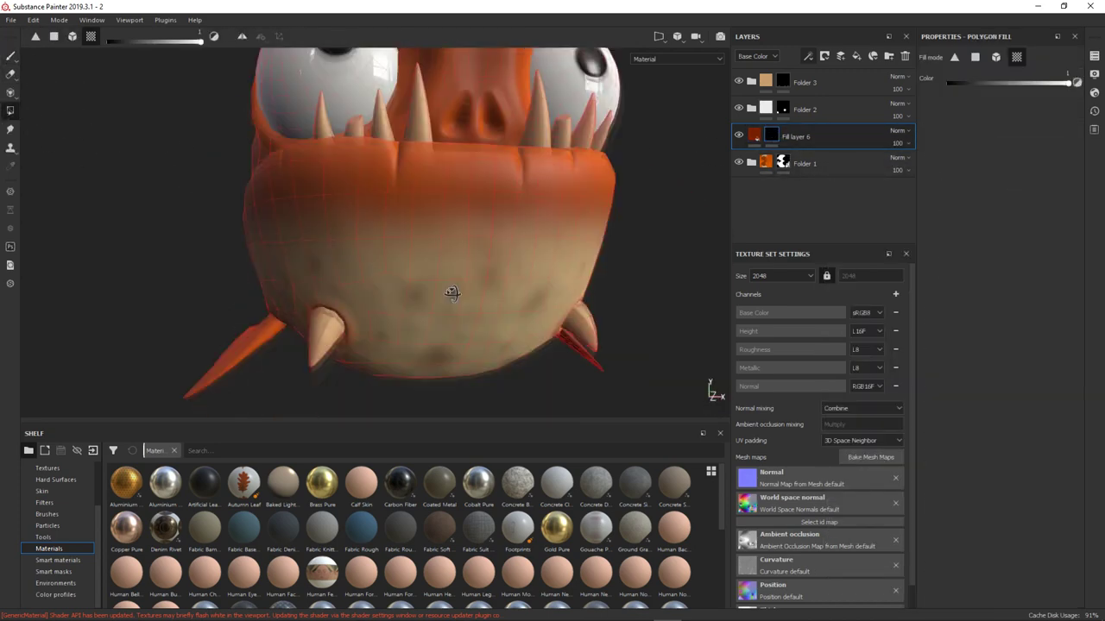
scroll(498, 368, "up", 3)
scroll(499, 369, "down", 3)
left_click_drag(499, 368, 518, 259, "alt")
left_click(242, 35)
left_click(808, 56)
left_click(833, 91)
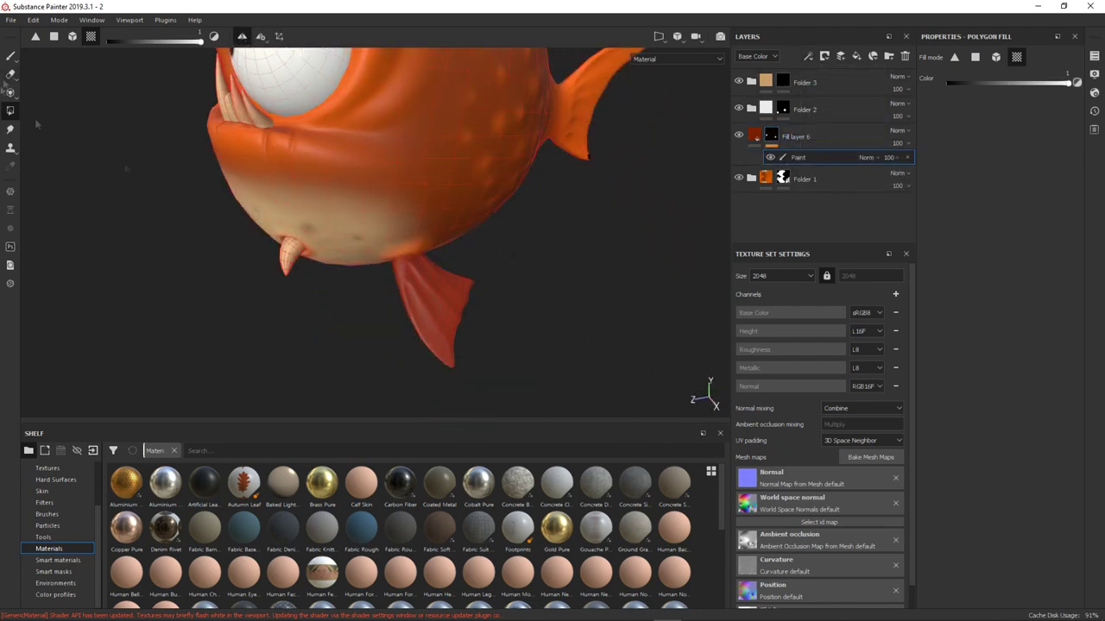
key("1")
right_click(427, 242)
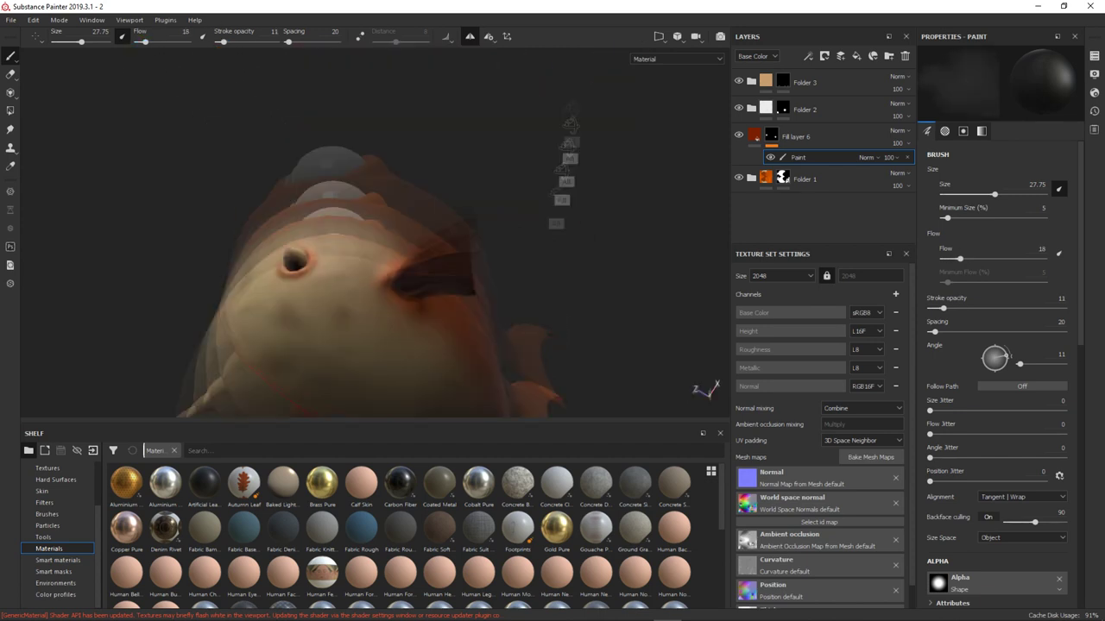
Polygon-fill the dorsal fin with the dark red layer.
left_click_drag(397, 315, 551, 253, "alt")
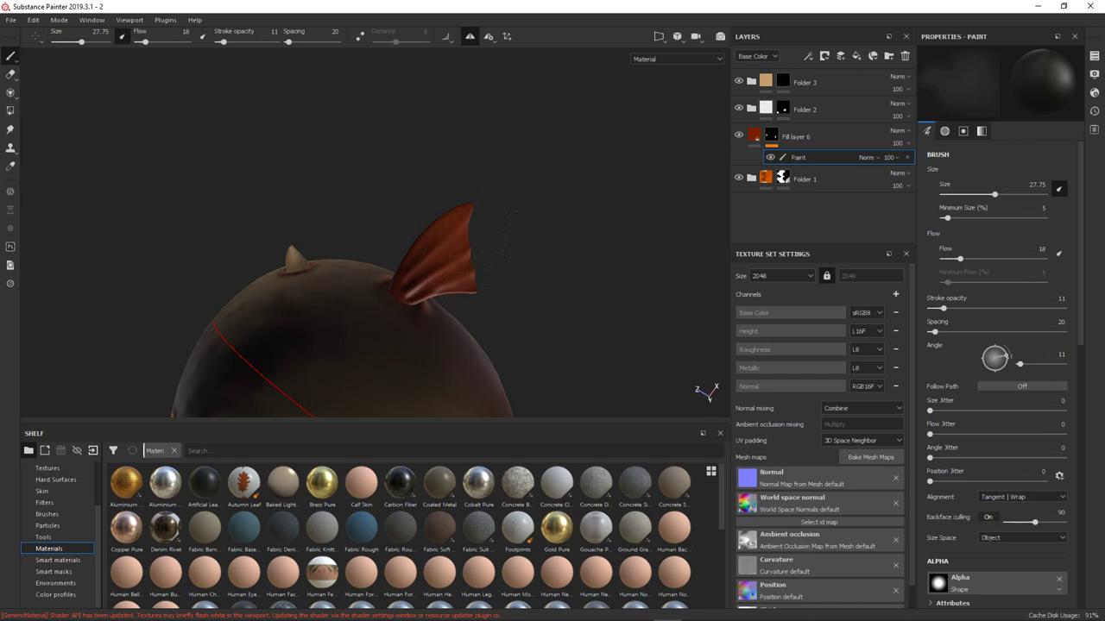
mouse_move(579, 237)
left_mouse_down("alt")
mouse_move(462, 306)
mouse_move(612, 315)
mouse_move(615, 278)
mouse_move(629, 291)
left_mouse_up("alt")
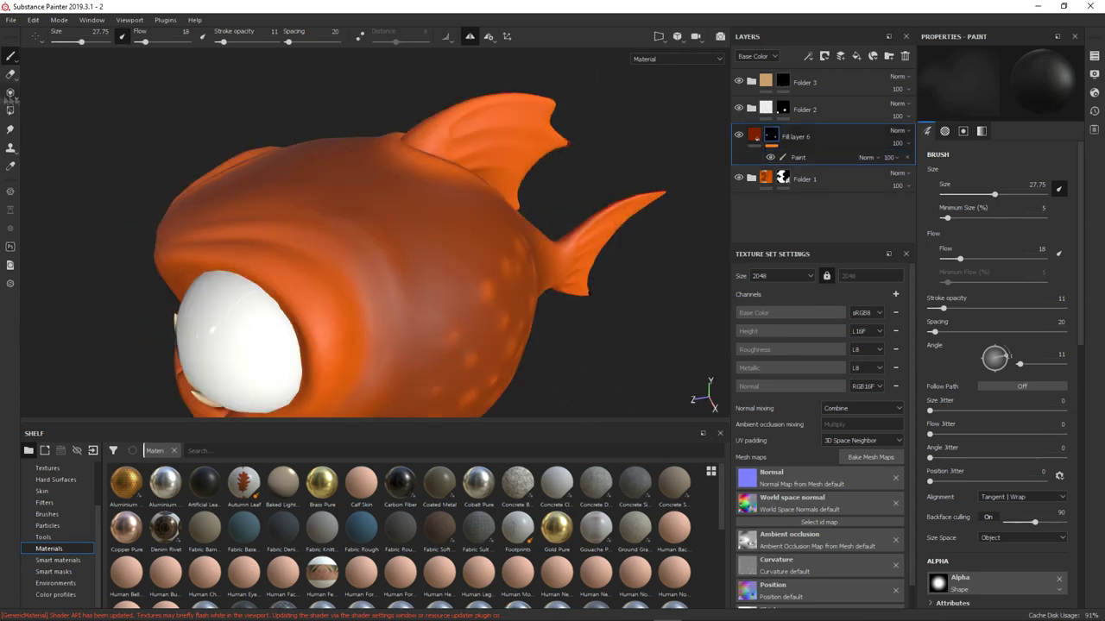
key("4")
left_click(499, 153)
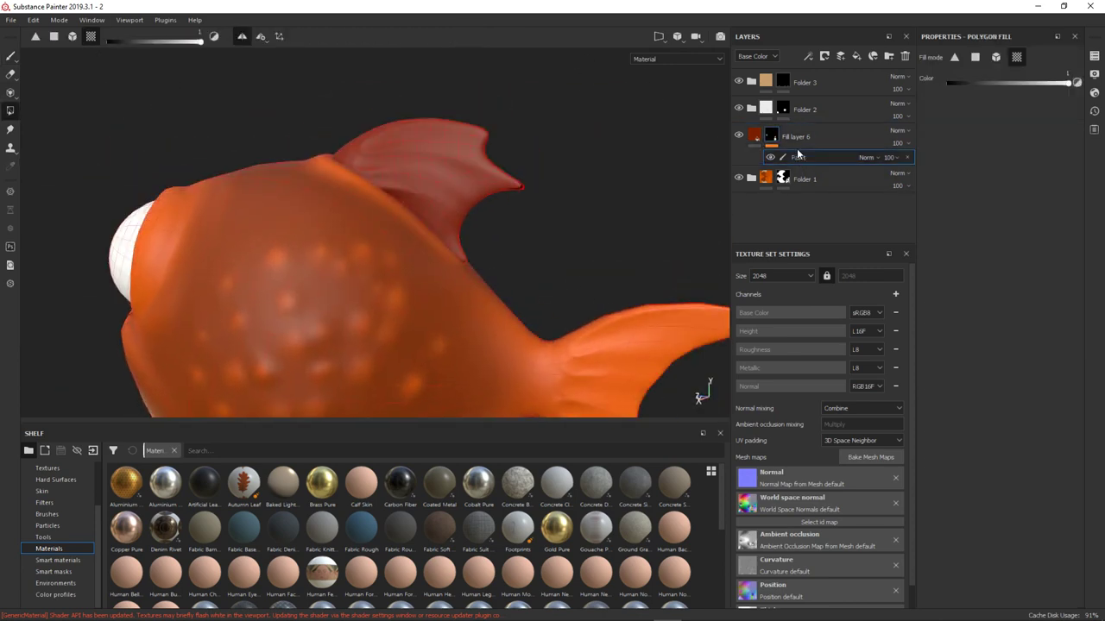
key("1")
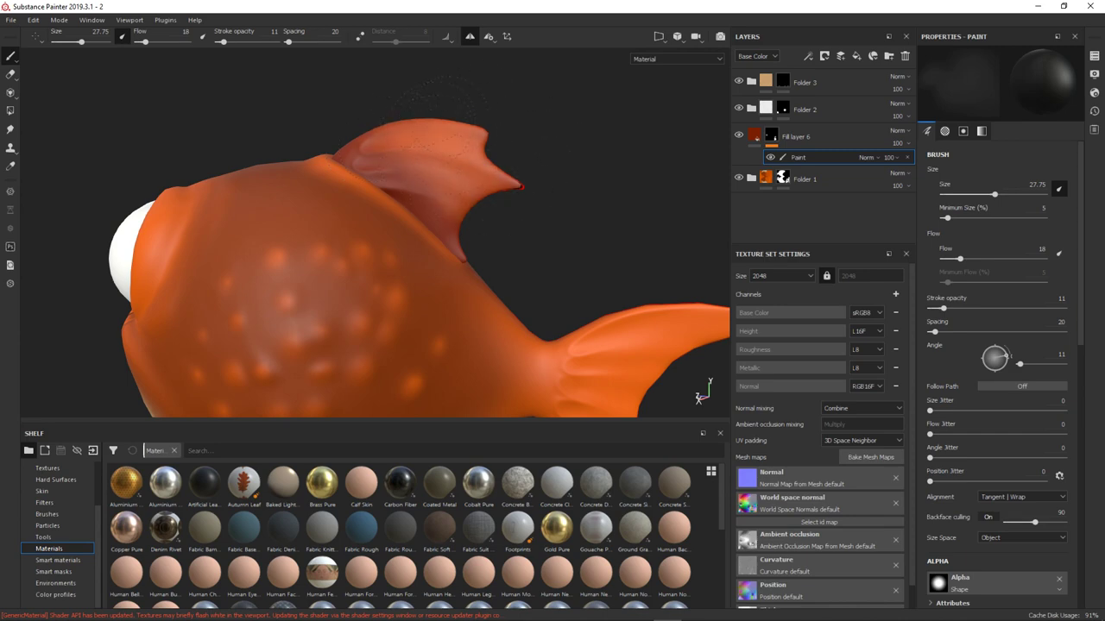
Review the reddened fin tips from several angles, then reselect Fill layer 6.
left_click_drag(482, 171, 448, 207, "alt")
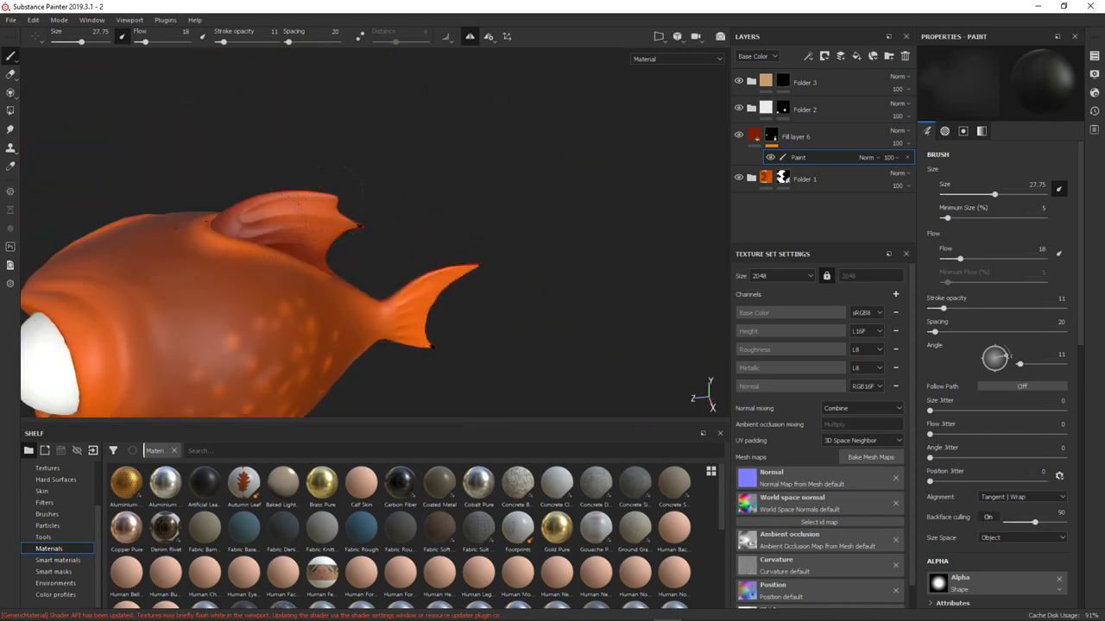
left_click_drag(360, 170, 370, 172, "alt")
mouse_move(451, 239)
right_mouse_down("alt")
mouse_move(497, 273)
mouse_move(436, 259)
right_mouse_up("alt")
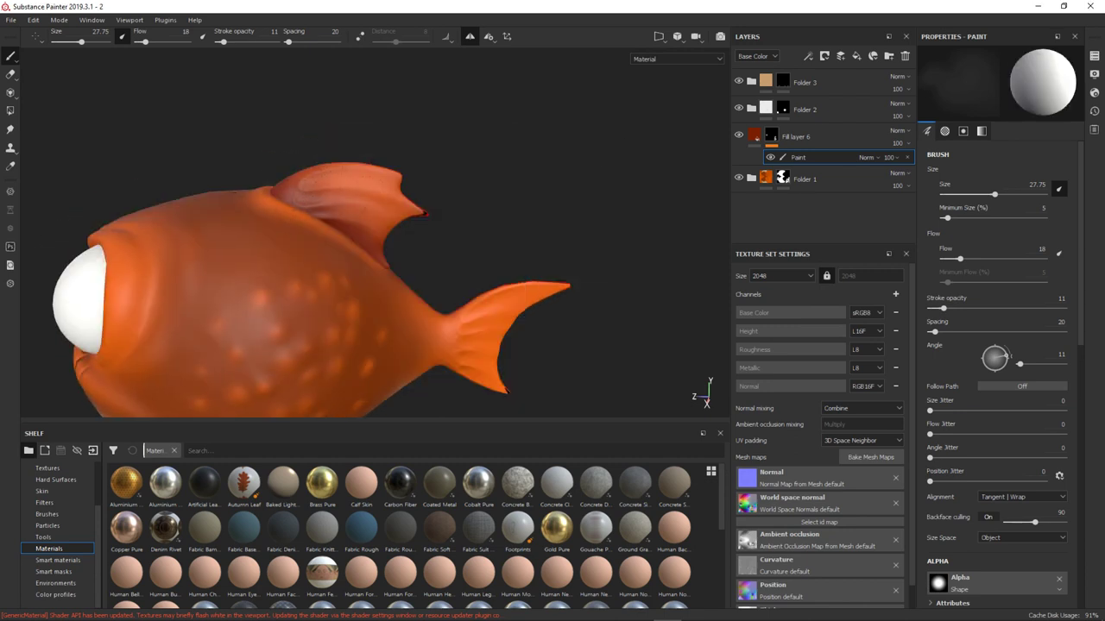
mouse_move(451, 198)
left_mouse_down("alt")
mouse_move(466, 193)
mouse_move(550, 243)
left_mouse_up("alt")
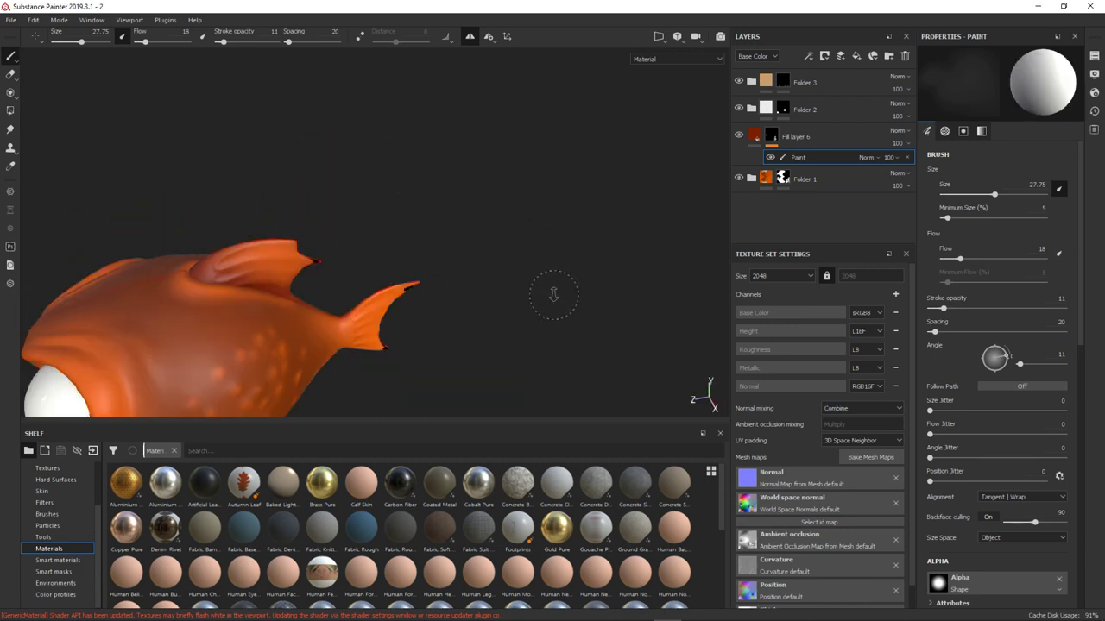
right_click_drag(553, 294, 542, 321, "alt")
mouse_move(542, 321)
left_mouse_down("alt")
mouse_move(552, 393)
mouse_move(569, 363)
left_mouse_up("alt")
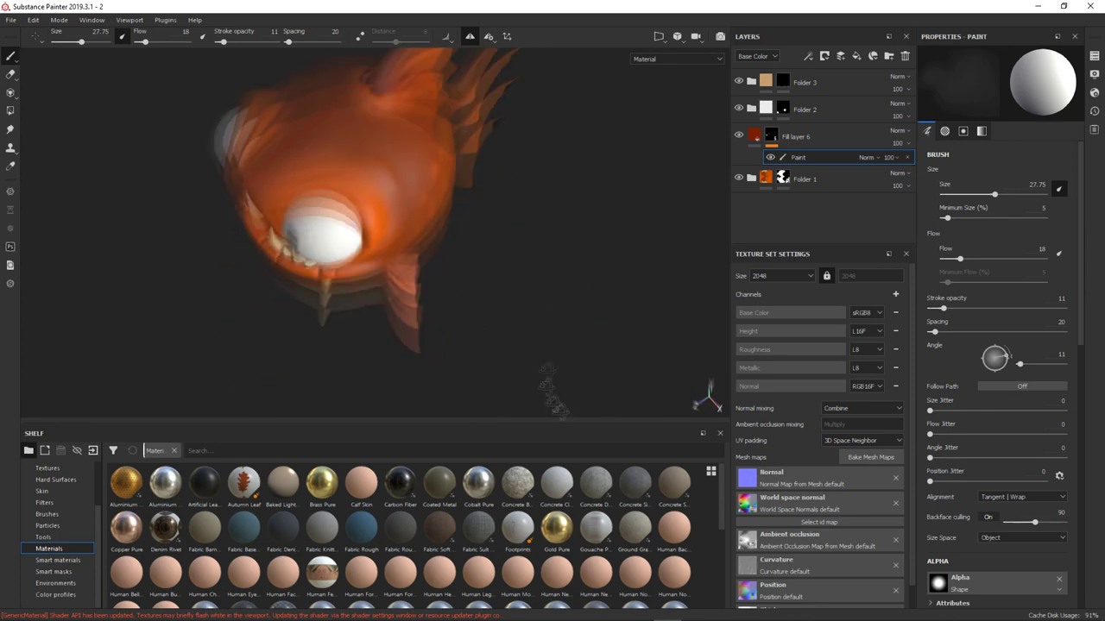
right_click_drag(570, 362, 604, 318, "alt")
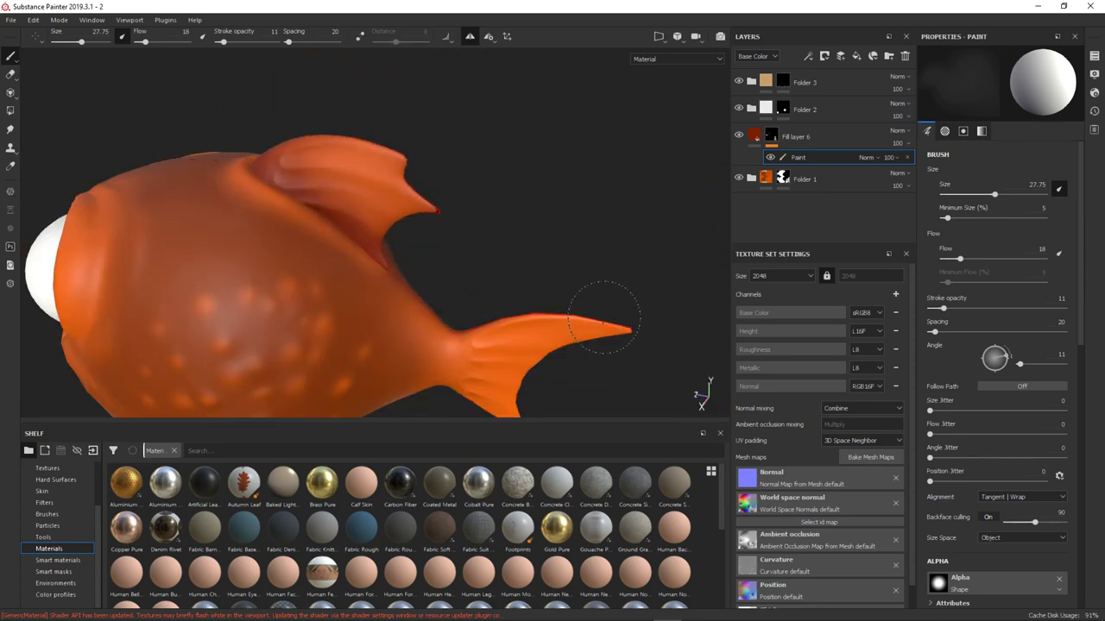
right_click(426, 181)
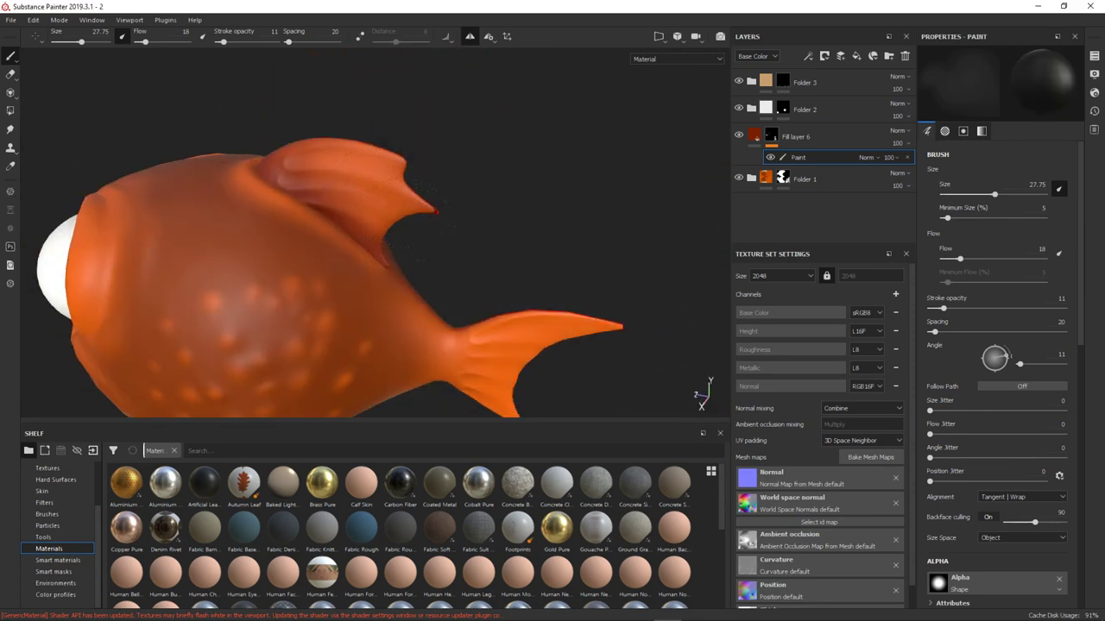
mouse_move(503, 161)
left_mouse_down("alt")
mouse_move(622, 153)
mouse_move(525, 343)
mouse_move(573, 286)
left_mouse_up("alt")
left_click(798, 137)
Add Fill layer 7 above Fill layer 6 with a pale tan base colour and a black mask.
left_click(857, 57)
left_click(996, 321)
left_click(981, 362)
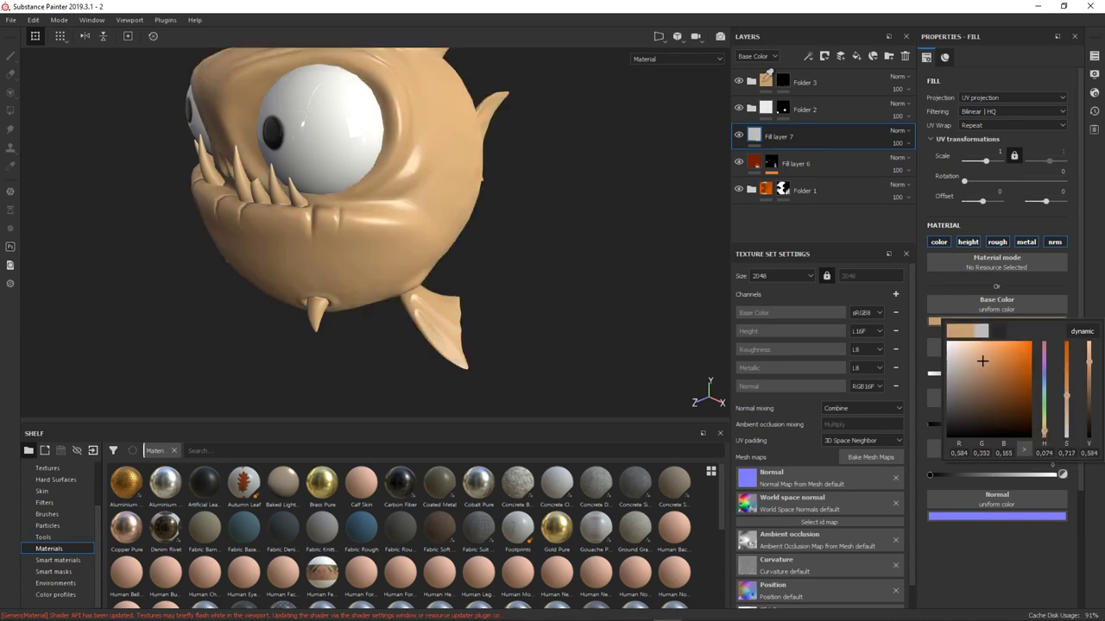
right_click(818, 134)
left_click(824, 167)
Add a paint effect to Fill layer 7's mask.
left_click_drag(483, 155, 118, 143, "alt")
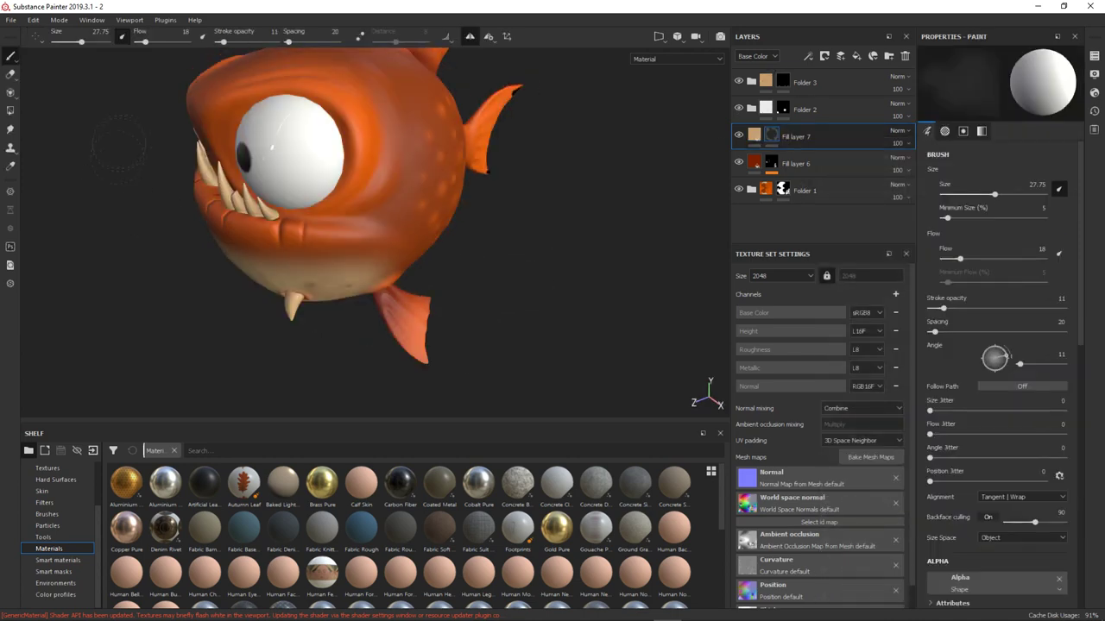
left_click(10, 111)
mouse_move(222, 369)
left_mouse_down("alt")
mouse_move(640, 284)
mouse_move(528, 319)
left_mouse_up("alt")
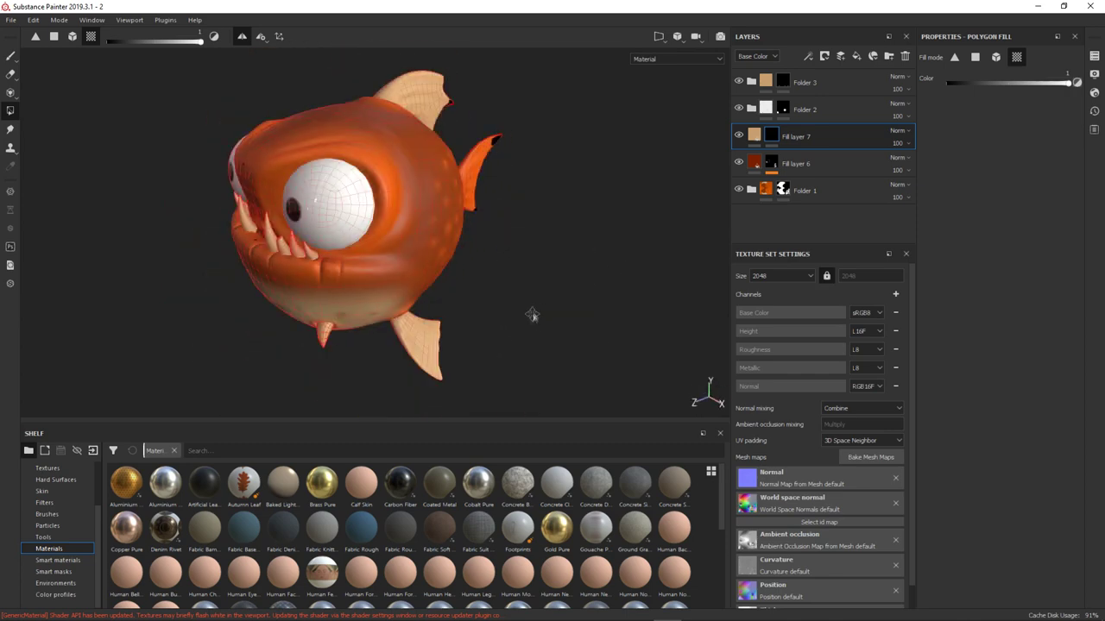
left_click(807, 56)
left_click(837, 86)
Switch to the brush and set stroke opacity to 64, then 26, while zooming onto the underside fin.
left_click_drag(518, 259, 436, 353, "alt")
right_click(435, 354)
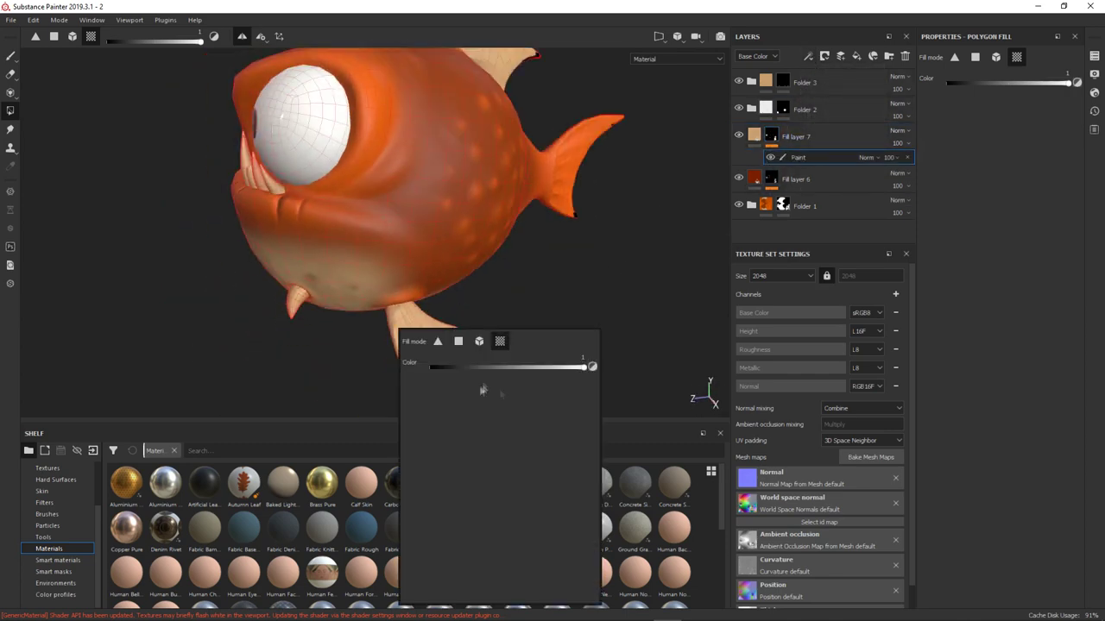
left_click(12, 56)
right_click(431, 381)
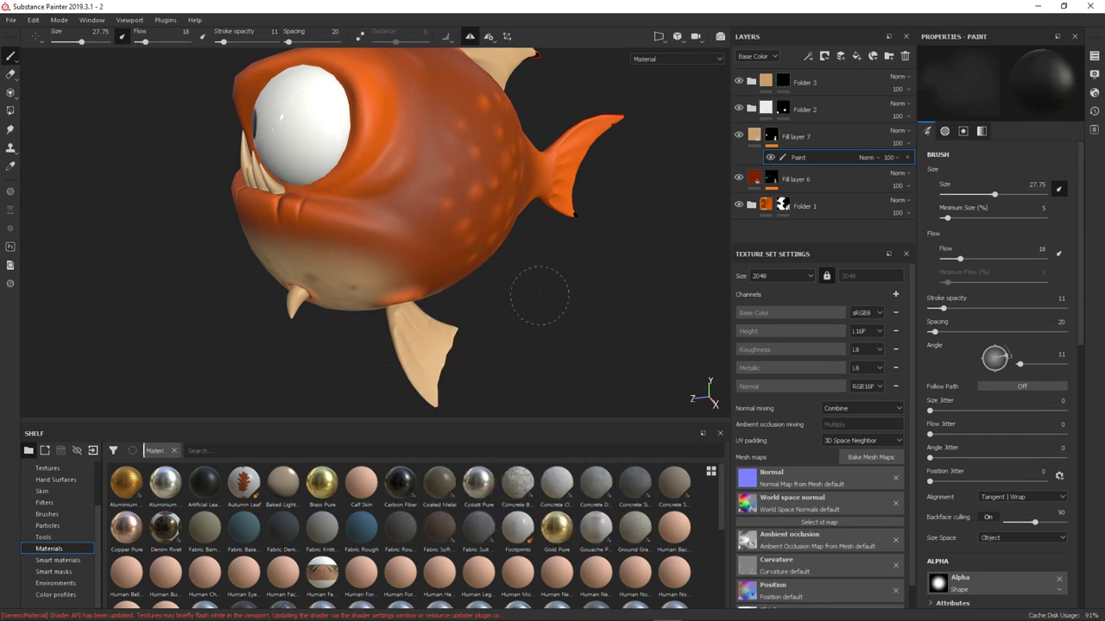
left_click(255, 42)
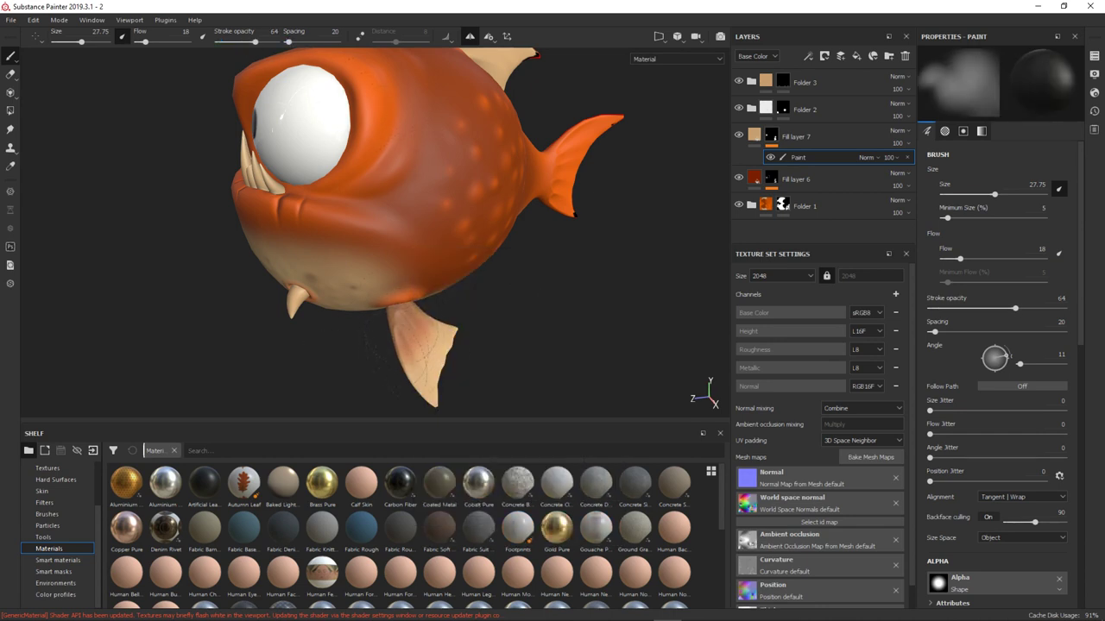
mouse_move(409, 313)
left_mouse_down("alt")
mouse_move(530, 316)
mouse_move(488, 343)
left_mouse_up("alt")
scroll(530, 316, "up", 5)
left_click_drag(254, 41, 231, 41)
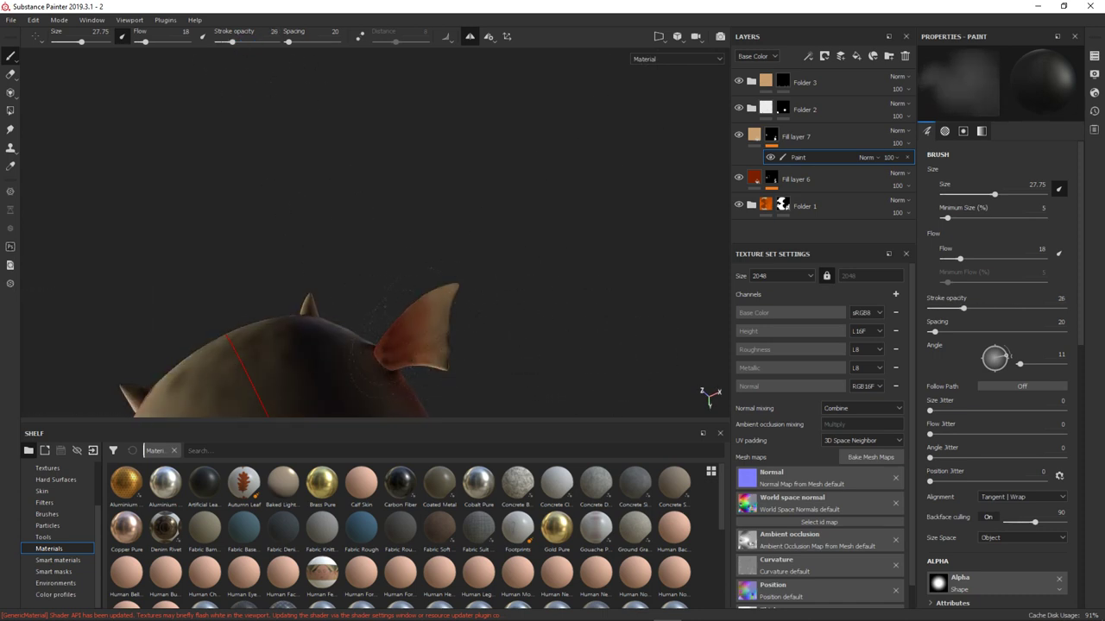
Brush pale tan across the dorsal fin, then raise stroke opacity to 49.
left_click_drag(410, 349, 431, 347, "alt")
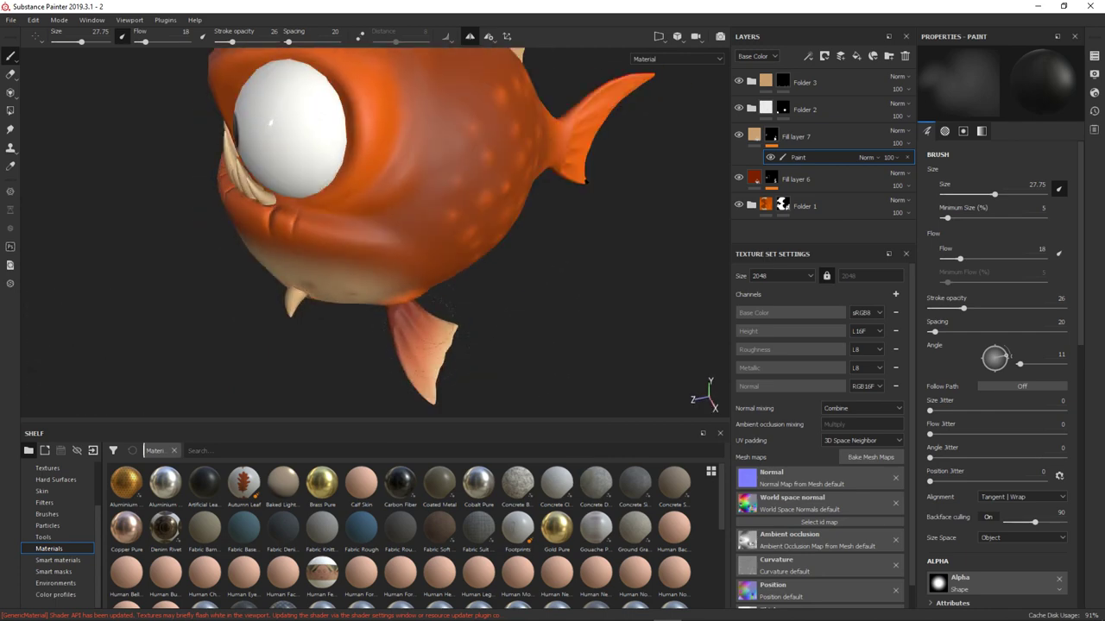
mouse_move(549, 324)
left_mouse_down("alt")
mouse_move(506, 266)
mouse_move(506, 345)
left_mouse_up("alt")
right_click(578, 226)
left_click_drag(636, 247, 346, 341, "alt")
scroll(346, 341, "up", 5)
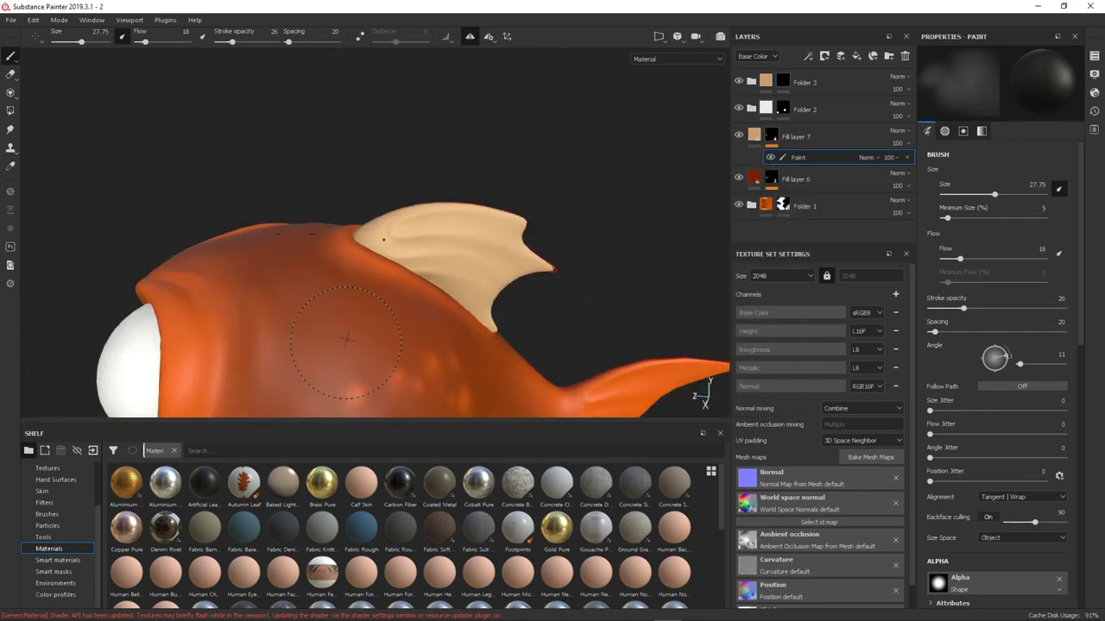
left_click_drag(388, 246, 440, 237)
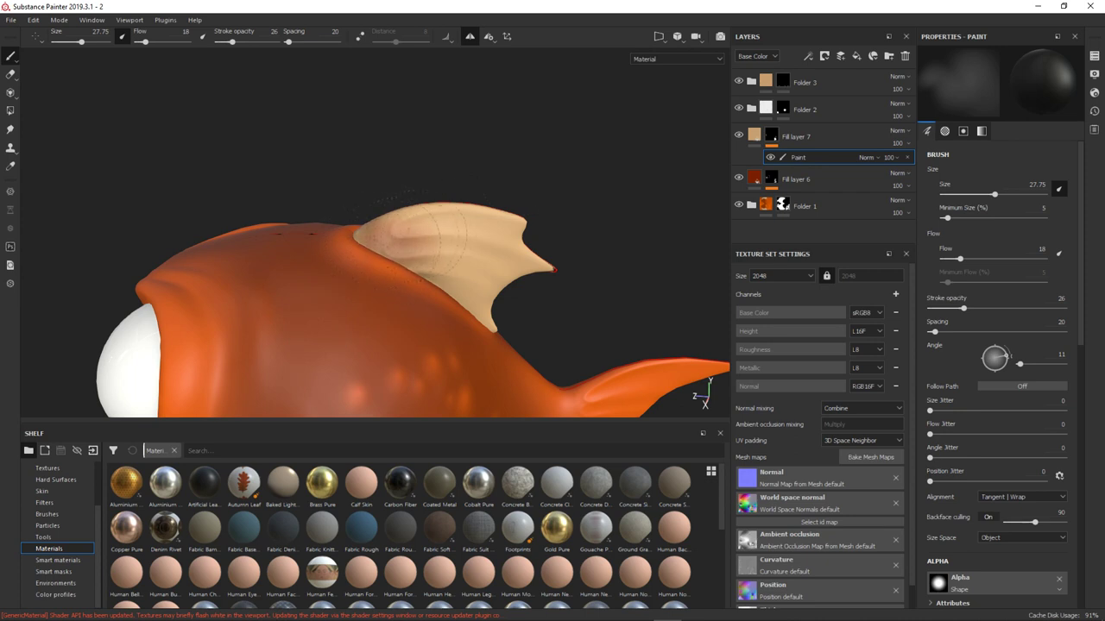
left_click(245, 41)
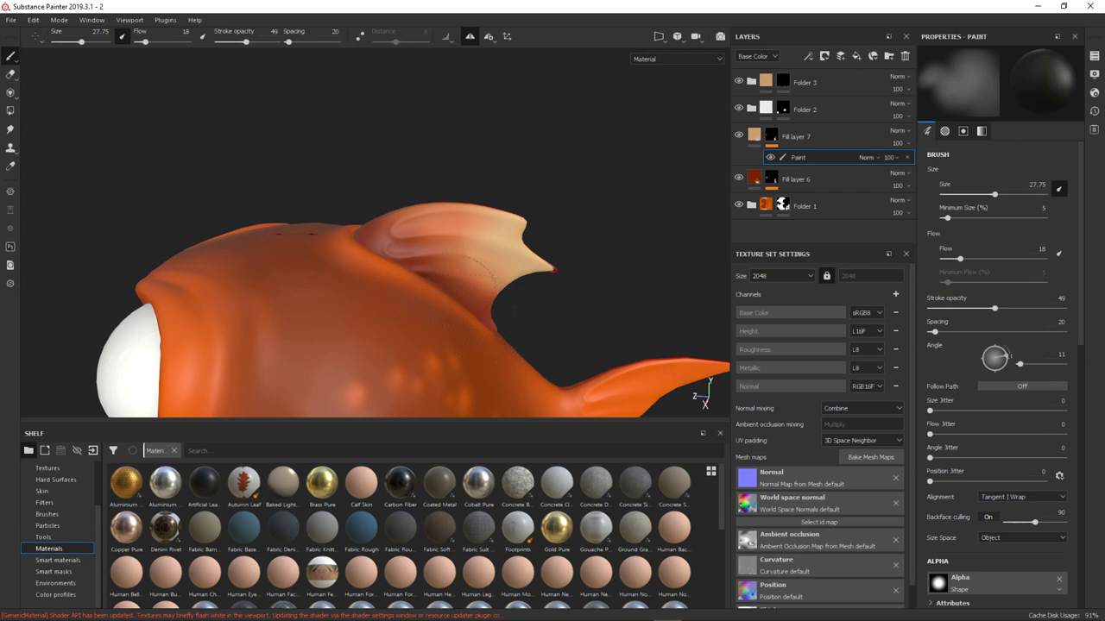
Rotate to a front view of the fish and show the Environments presets in the shelf.
left_click_drag(496, 216, 449, 241, "alt")
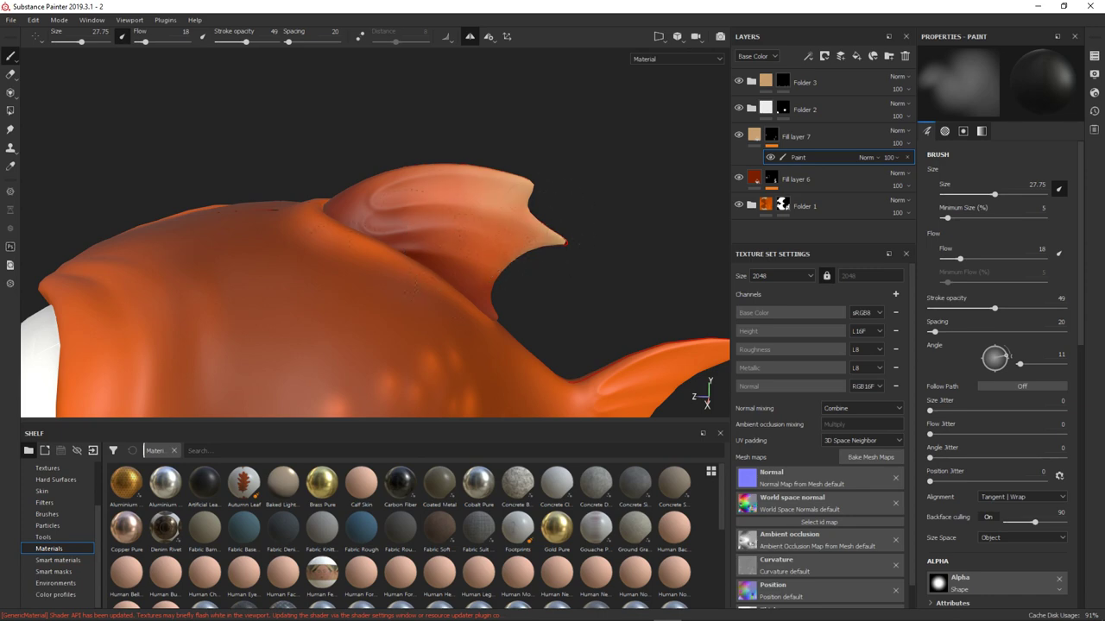
scroll(342, 231, "down", 10)
left_click_drag(342, 231, 431, 285, "alt")
scroll(432, 285, "up", 8)
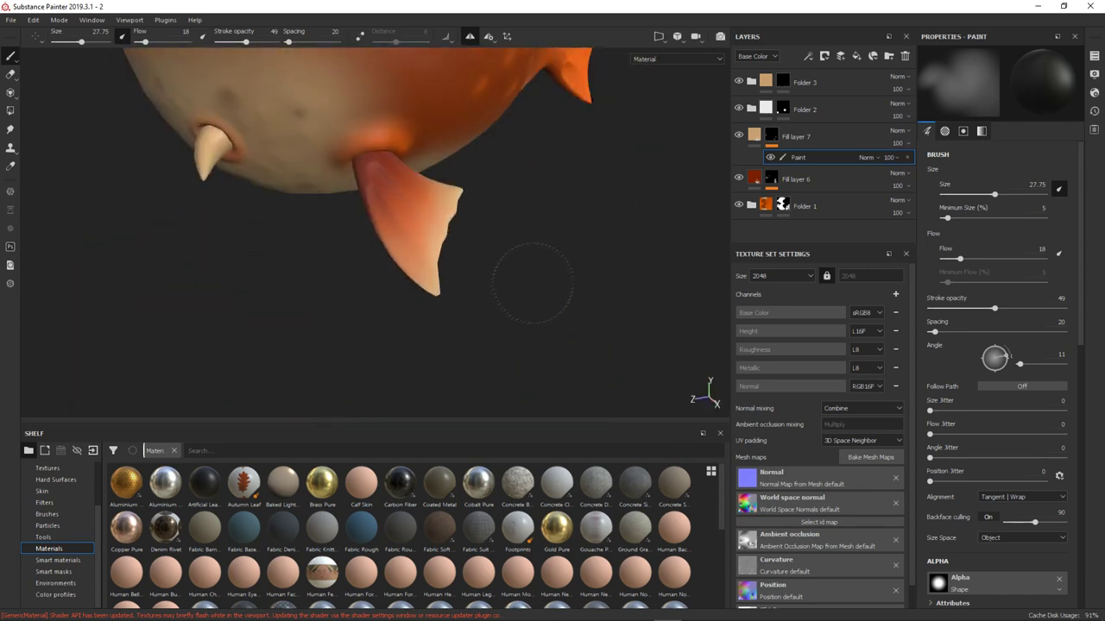
scroll(363, 336, "down", 6)
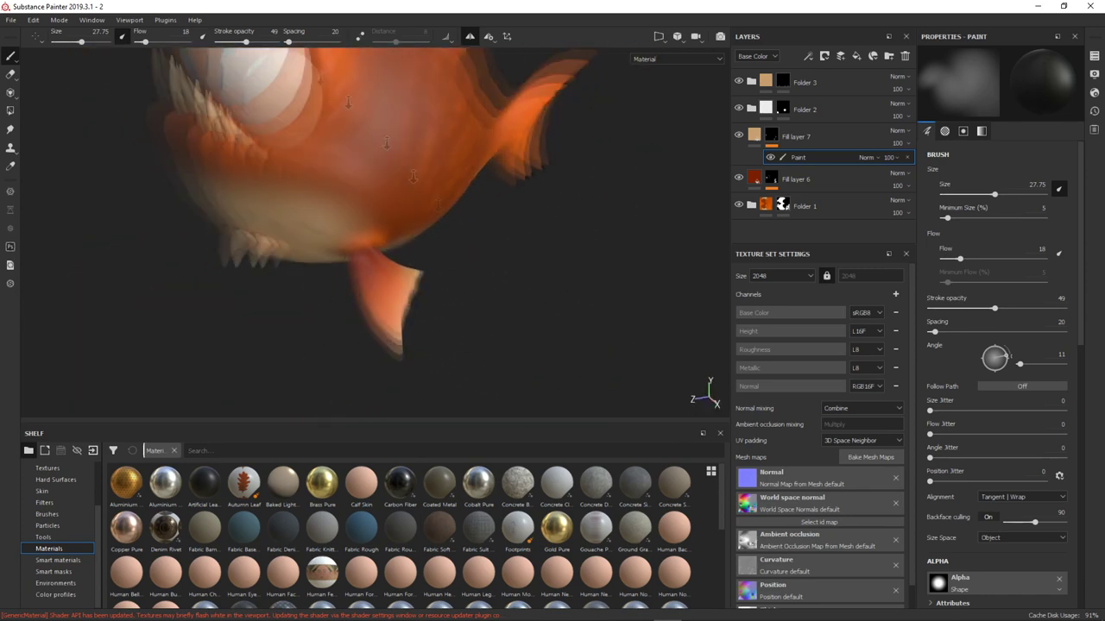
scroll(518, 380, "up", 6)
scroll(519, 380, "down", 5)
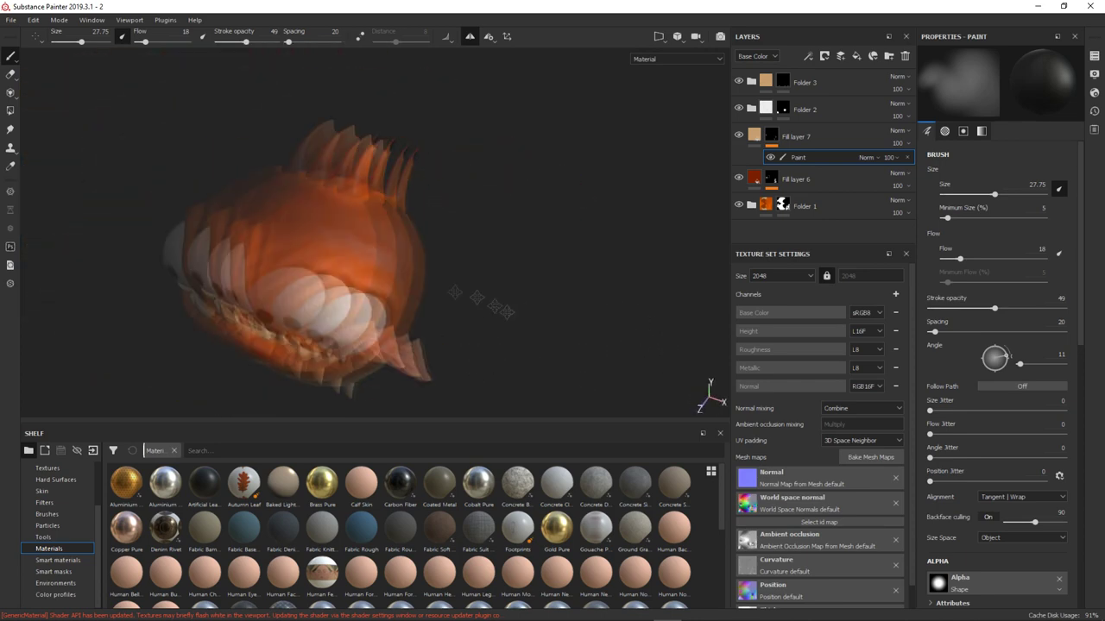
left_click_drag(518, 314, 524, 254, "alt")
scroll(521, 296, "up", 4)
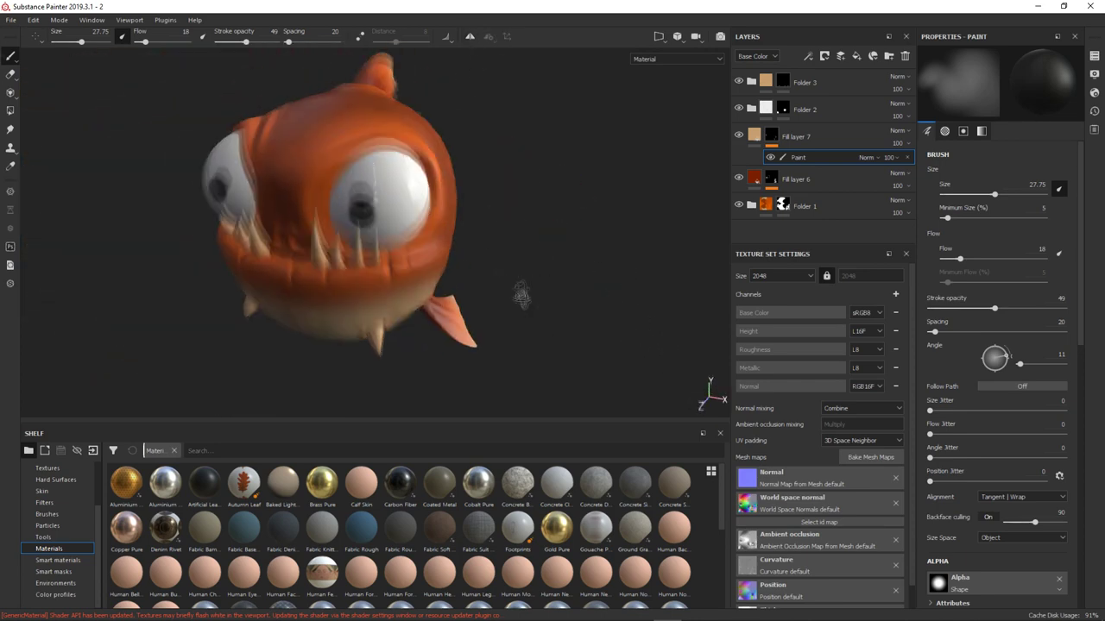
scroll(522, 296, "down", 3)
mouse_move(521, 296)
left_mouse_down("alt")
mouse_move(530, 247)
mouse_move(311, 439)
left_mouse_up("alt")
left_click(55, 583)
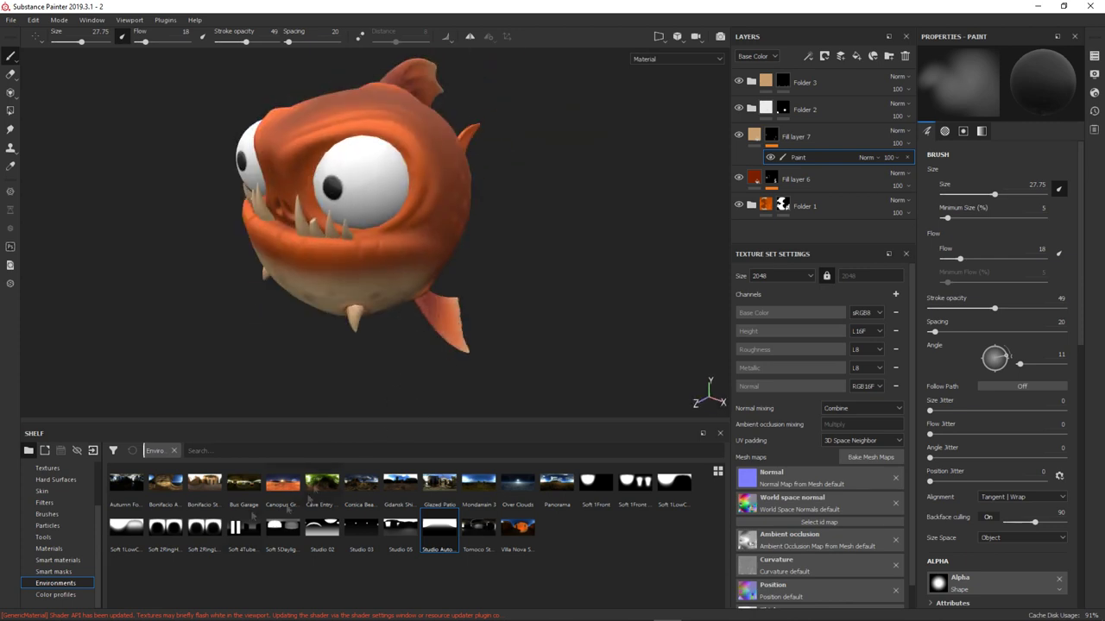
Preview the fish under the Cave Entry, Studio 05 and other lighting environments.
left_click(207, 492)
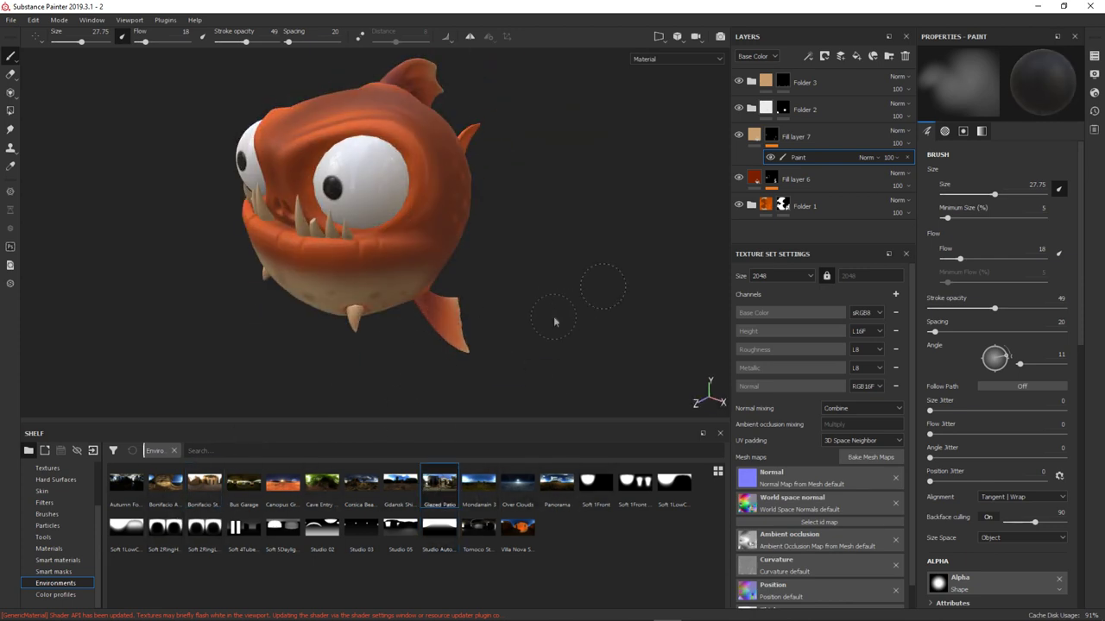
left_click_drag(587, 302, 551, 308, "alt")
left_click(400, 528)
mouse_move(562, 322)
left_mouse_down("alt")
mouse_move(586, 332)
mouse_move(572, 345)
mouse_move(510, 303)
left_mouse_up("alt")
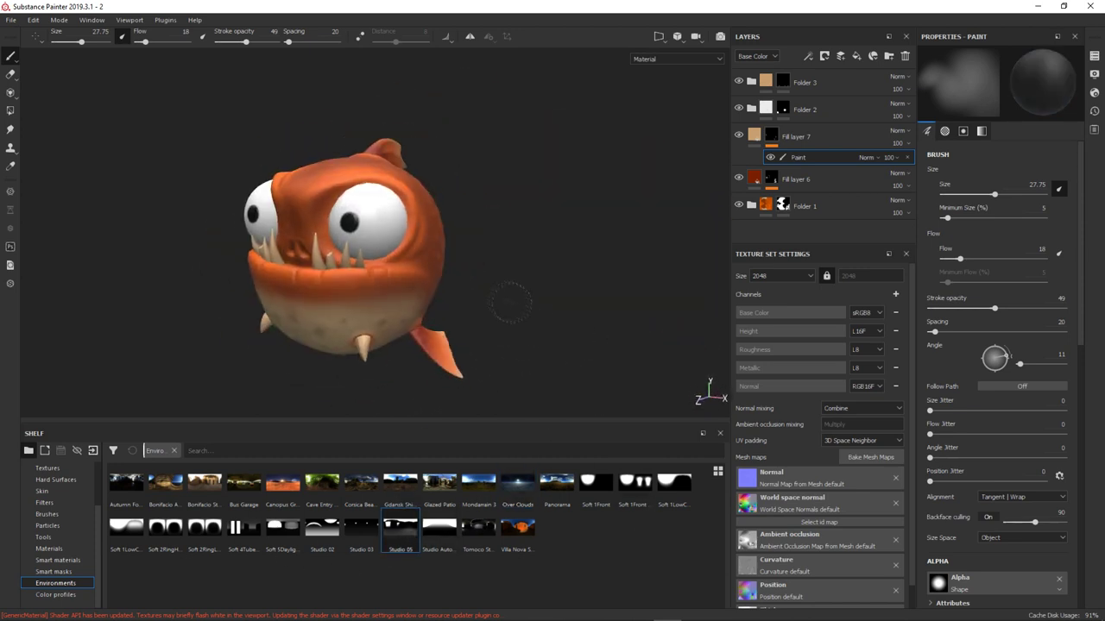
left_click(477, 527)
mouse_move(483, 389)
left_mouse_down("alt")
mouse_move(338, 391)
mouse_move(574, 291)
left_mouse_up("alt")
scroll(414, 234, "up", 5)
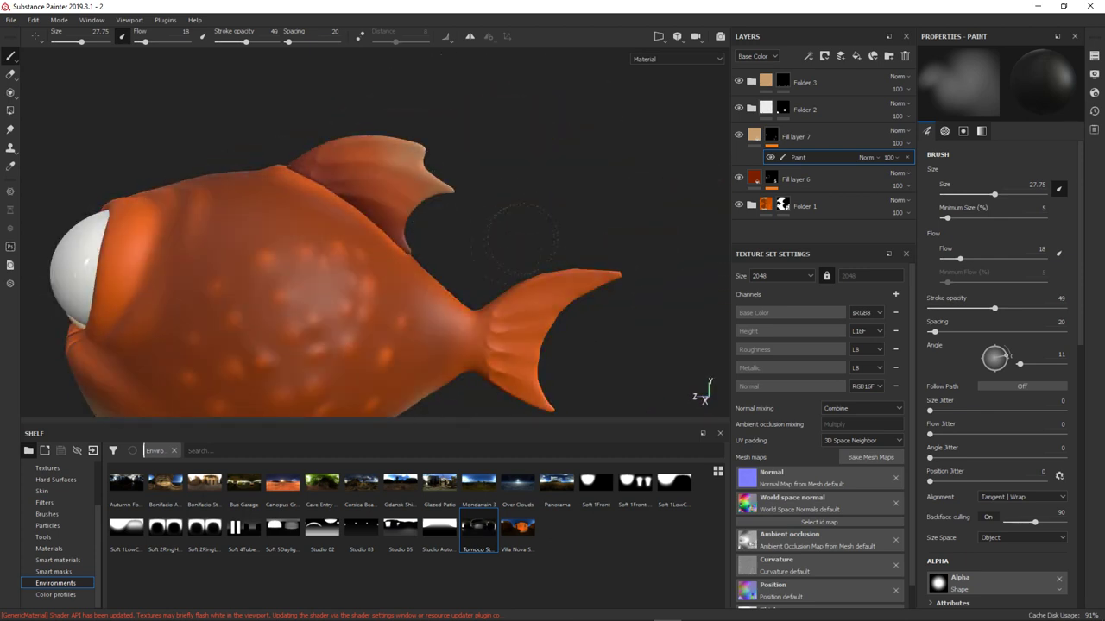
Lower brush stroke opacity from 49 to 22, then select Fill layer 7.
right_click(393, 125)
left_click_drag(485, 348, 449, 348)
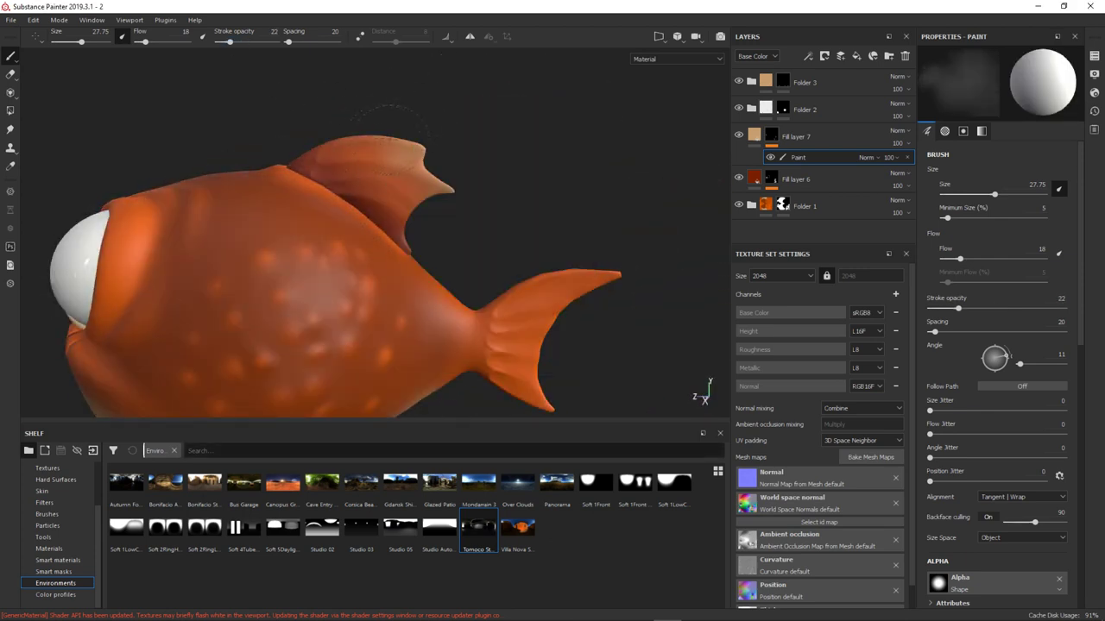
mouse_move(367, 121)
left_mouse_down("alt")
mouse_move(434, 110)
mouse_move(404, 134)
left_mouse_up("alt")
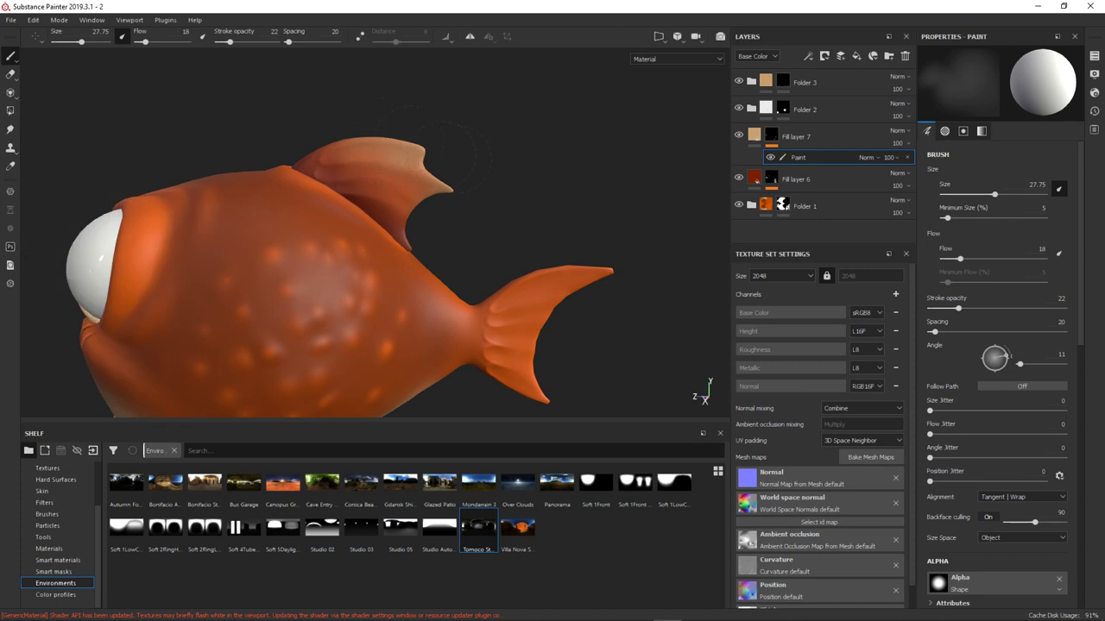
scroll(576, 114, "down", 3)
mouse_move(547, 144)
left_mouse_down("alt")
mouse_move(599, 150)
mouse_move(569, 173)
mouse_move(587, 155)
left_mouse_up("alt")
scroll(432, 328, "up", 2)
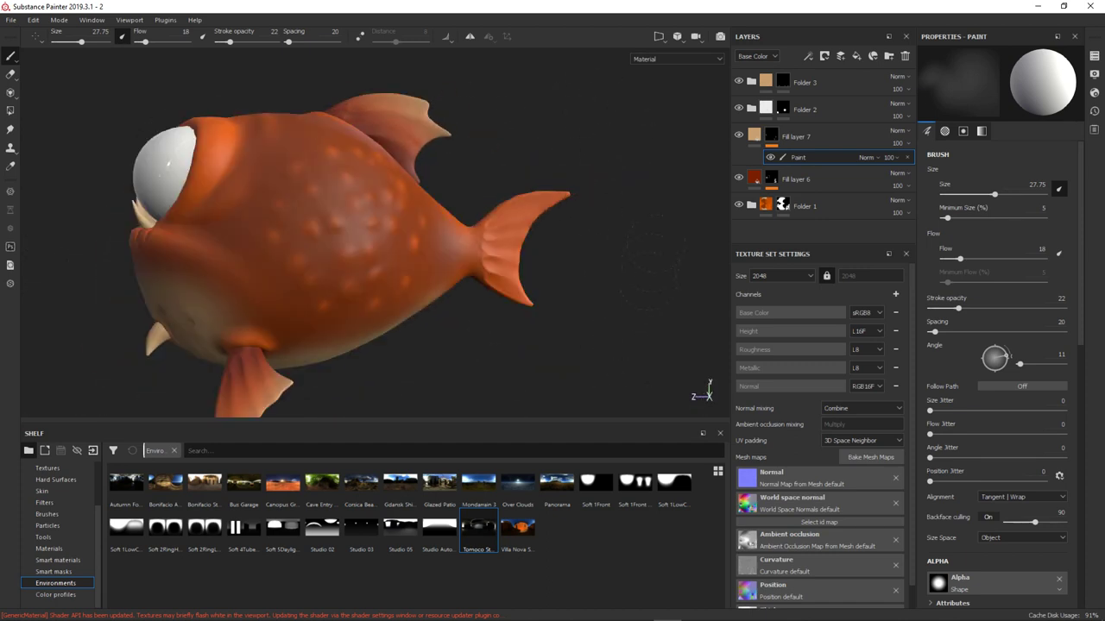
left_click_drag(562, 308, 716, 125, "alt")
left_click(795, 137)
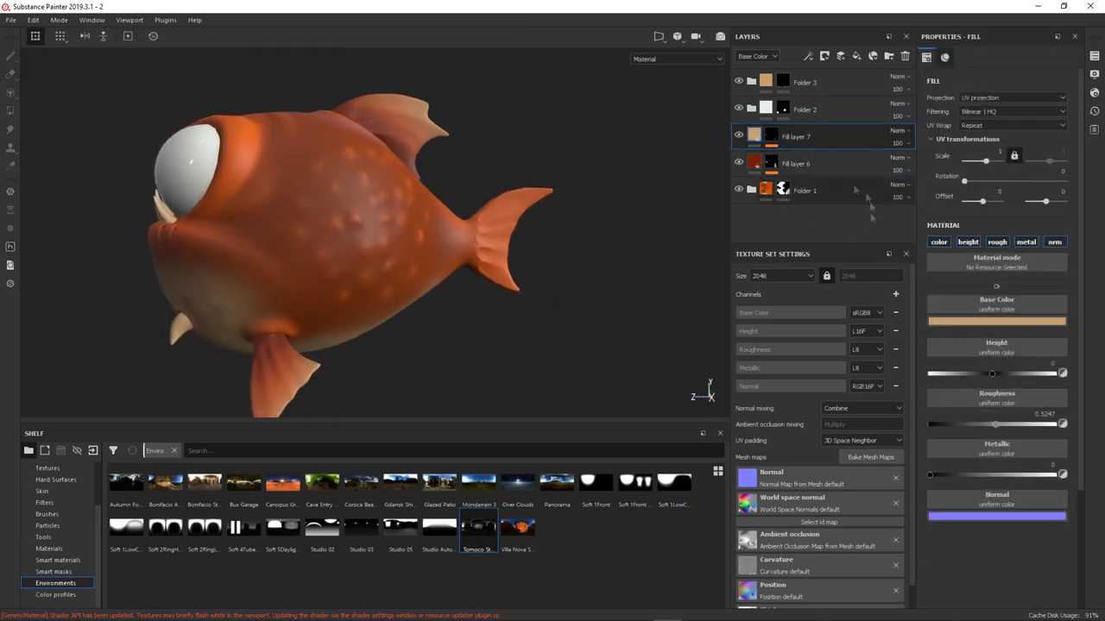
Inspect Fill layer 7's fill on the fish and duplicate the layer.
left_click(804, 190, "shift")
left_click(796, 136)
mouse_move(599, 156)
left_mouse_down("alt")
mouse_move(605, 224)
mouse_move(579, 302)
mouse_move(128, 302)
mouse_move(537, 227)
mouse_move(505, 264)
mouse_move(464, 264)
mouse_move(574, 259)
mouse_move(617, 278)
mouse_move(547, 248)
left_mouse_up("alt")
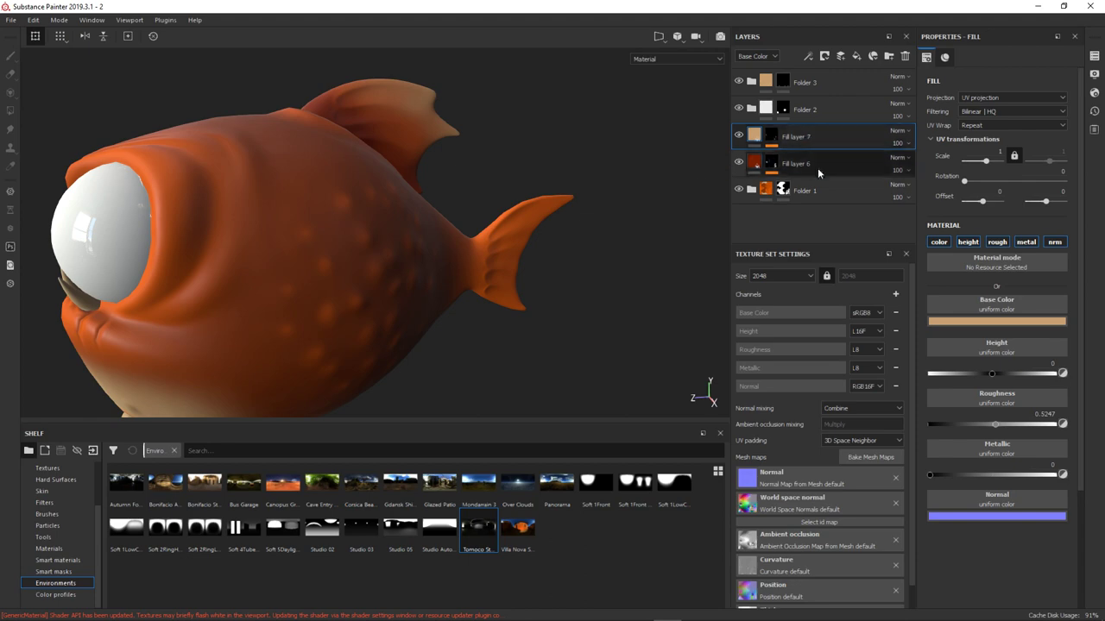
double_click(809, 138)
right_click(809, 138)
left_click(819, 249)
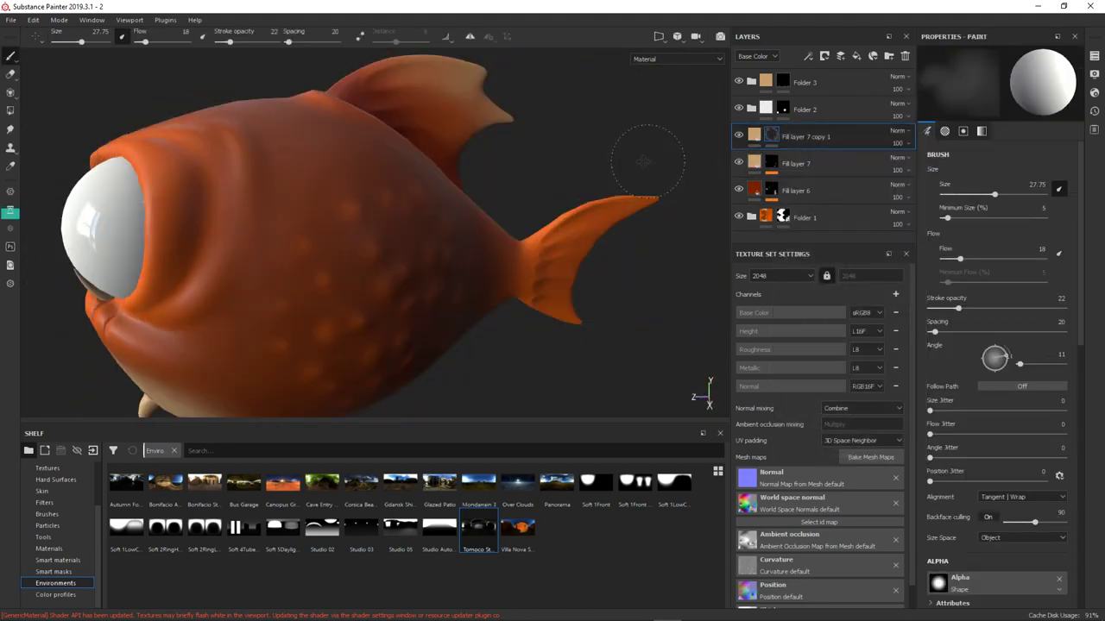
left_click_drag(539, 261, 604, 276, "alt")
Add Fill layer 8 with a tan base colour, a black mask and a paint effect.
left_click(856, 56)
left_click(996, 321)
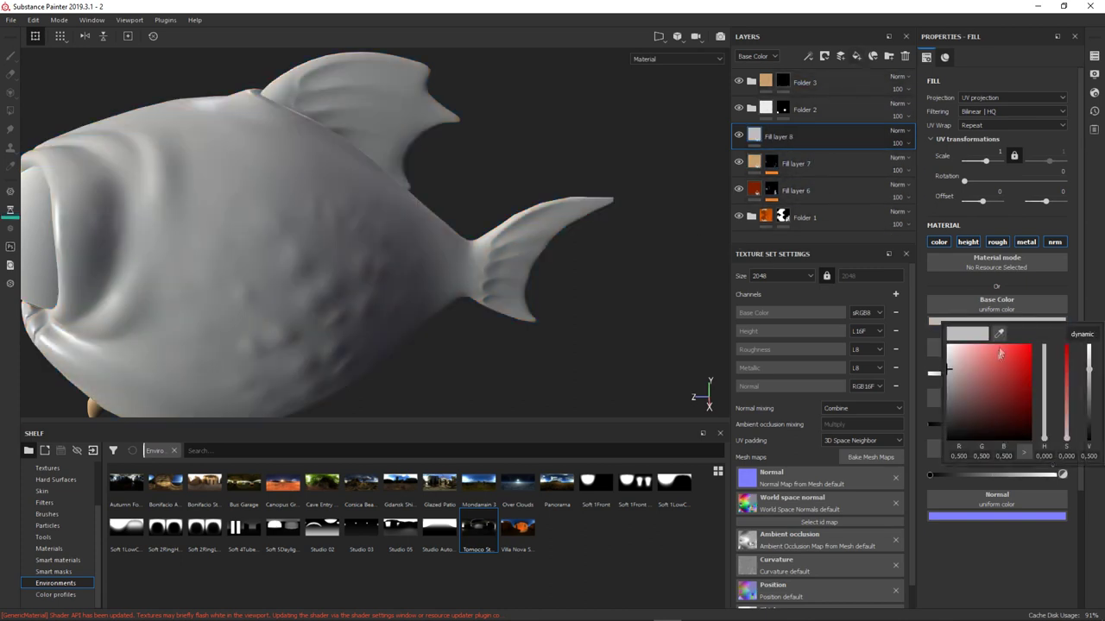
left_click(982, 364)
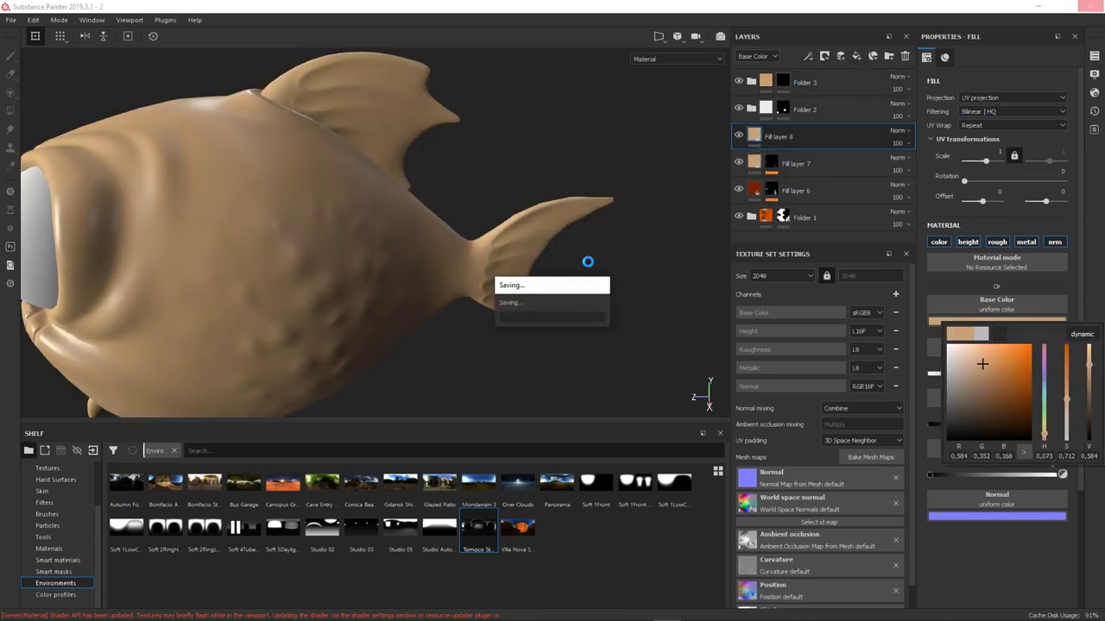
right_click(810, 136)
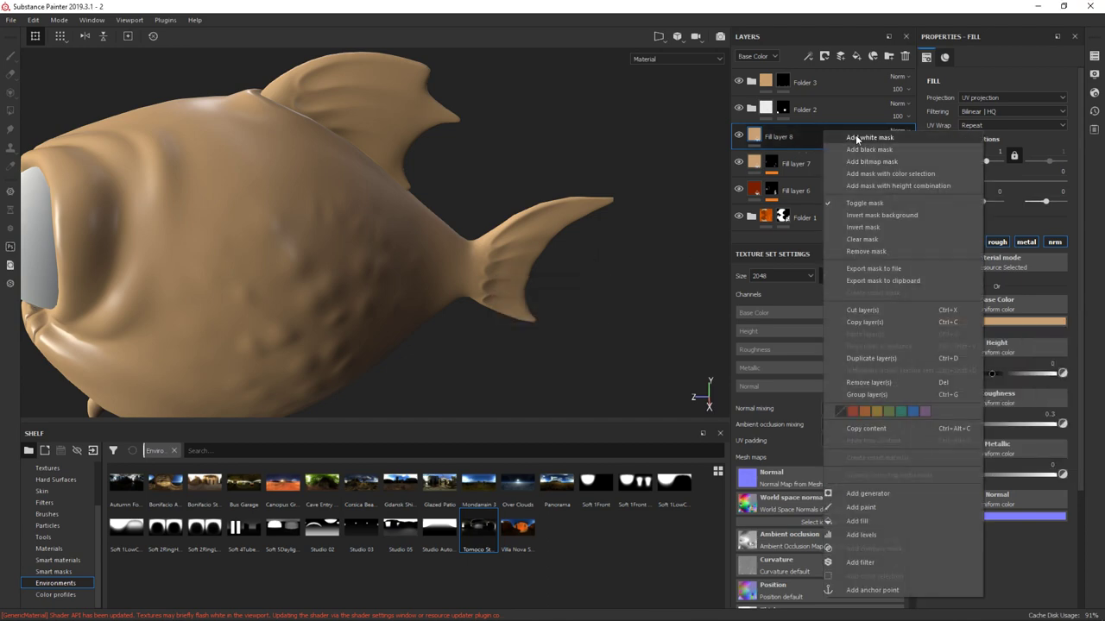
right_click(801, 137)
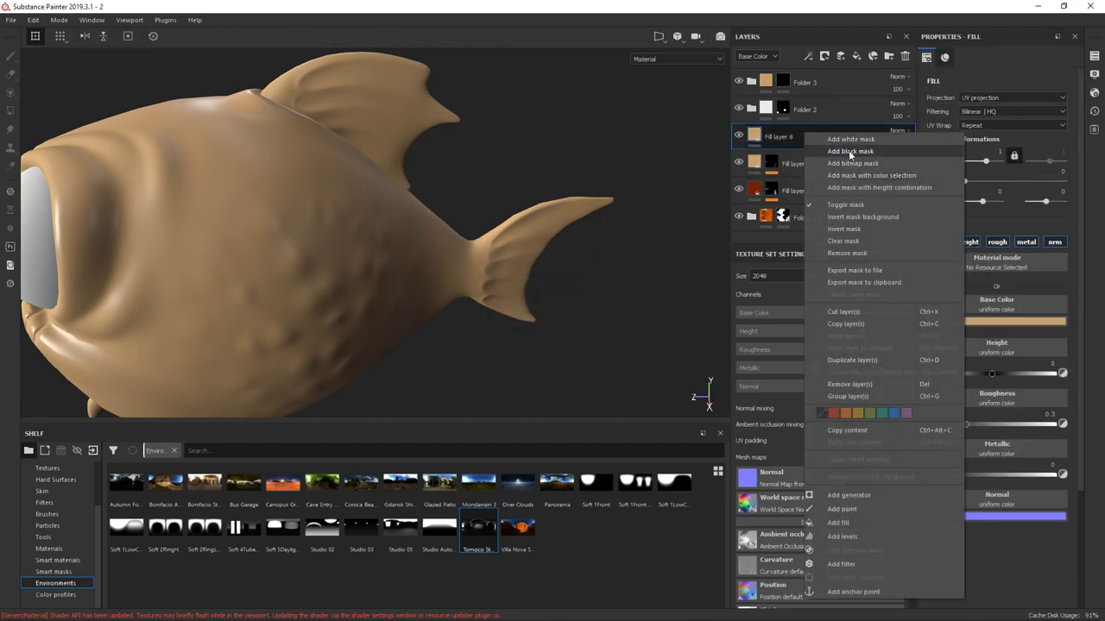
left_click(849, 151)
left_click(808, 55)
left_click(838, 86)
Adjust the brush near the tail and review Fill layer 8's tan from several angles.
scroll(557, 268, "up", 3)
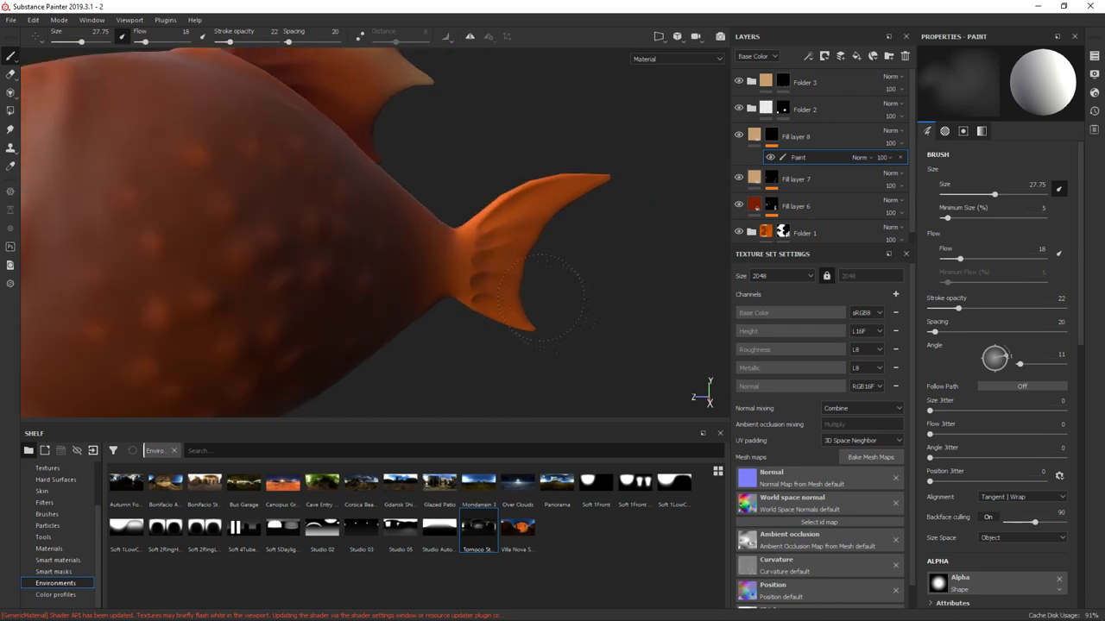
scroll(561, 269, "up", 3)
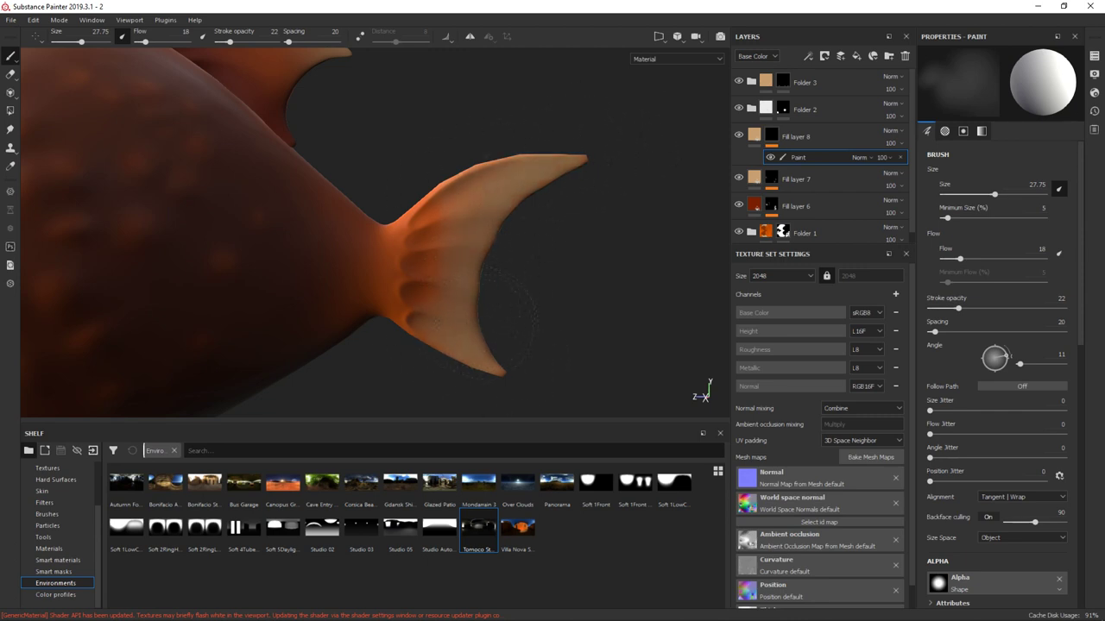
right_click(458, 272)
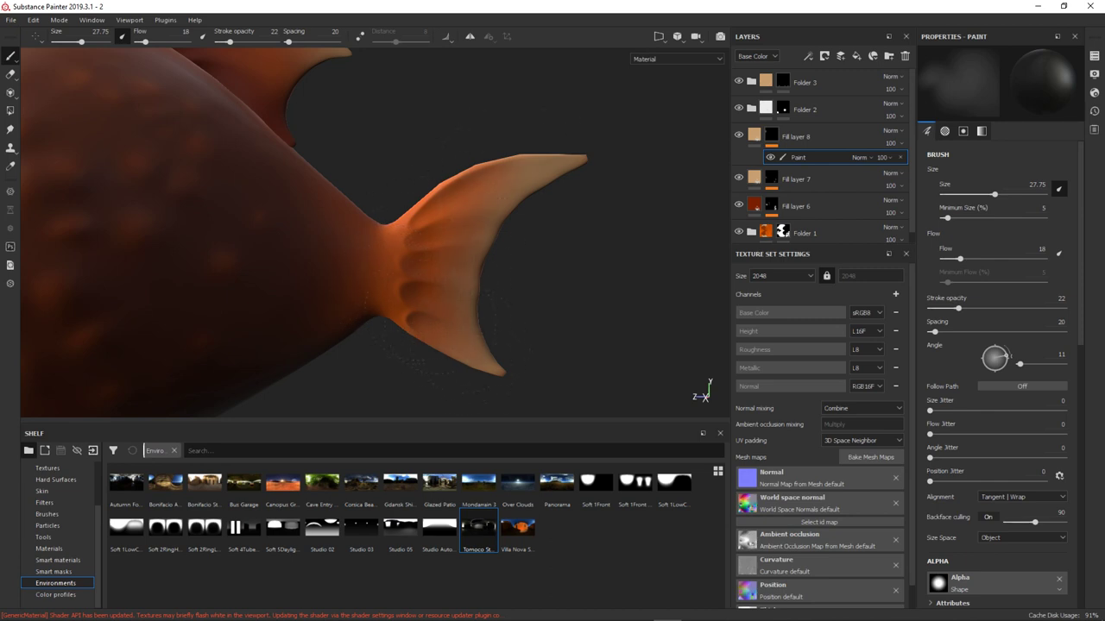
left_click_drag(451, 311, 587, 298, "alt")
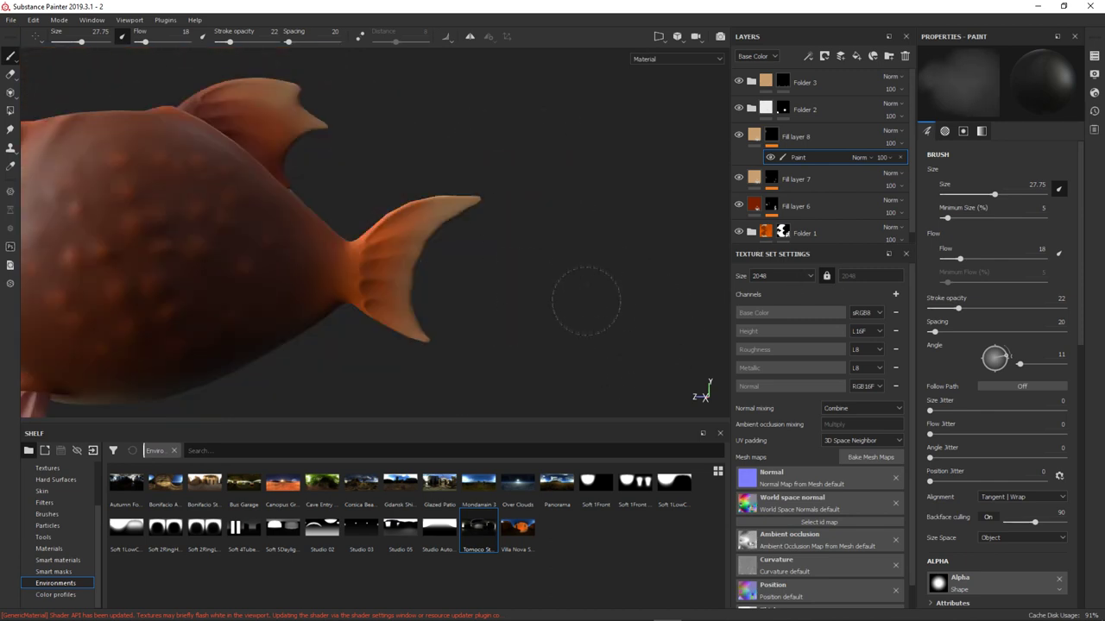
mouse_move(530, 352)
left_mouse_down("alt")
mouse_move(363, 251)
mouse_move(501, 284)
mouse_move(683, 247)
mouse_move(518, 251)
mouse_move(568, 345)
left_mouse_up("alt")
mouse_move(569, 216)
left_mouse_down("alt")
mouse_move(647, 283)
mouse_move(553, 284)
left_mouse_up("alt")
left_click(794, 136)
left_click(996, 321)
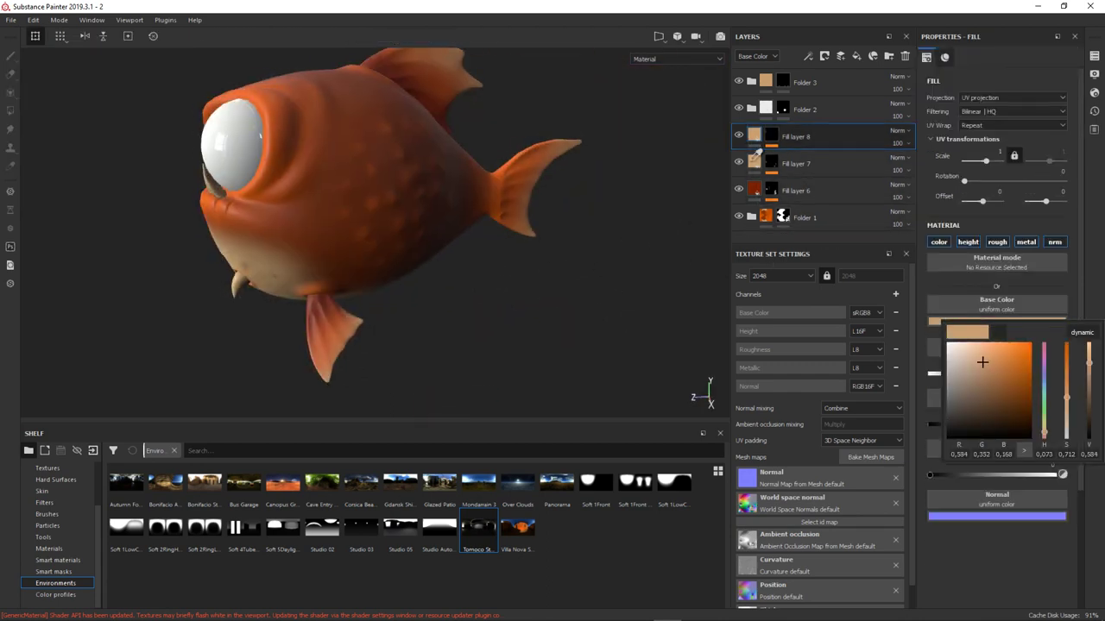
mouse_move(552, 277)
left_mouse_down("alt")
mouse_move(599, 284)
mouse_move(436, 306)
mouse_move(468, 326)
mouse_move(535, 319)
left_mouse_up("alt")
Add a Blur filter under Fill layer 5's paint effect with Blur Intensity 0.45.
scroll(812, 181, "down", 2)
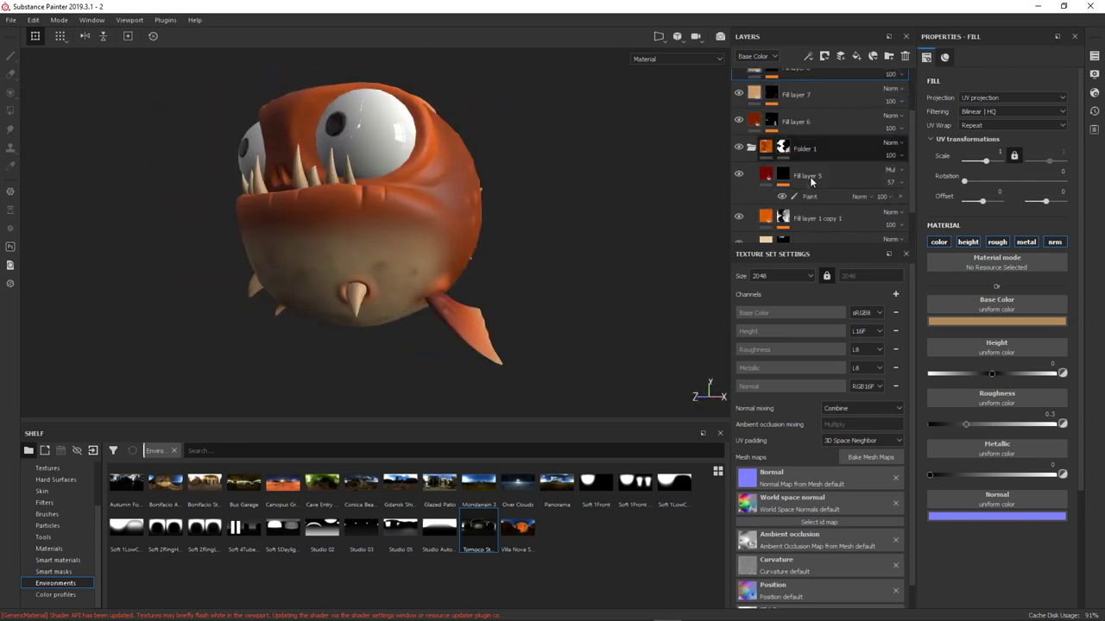
left_click(810, 196)
left_click(835, 141)
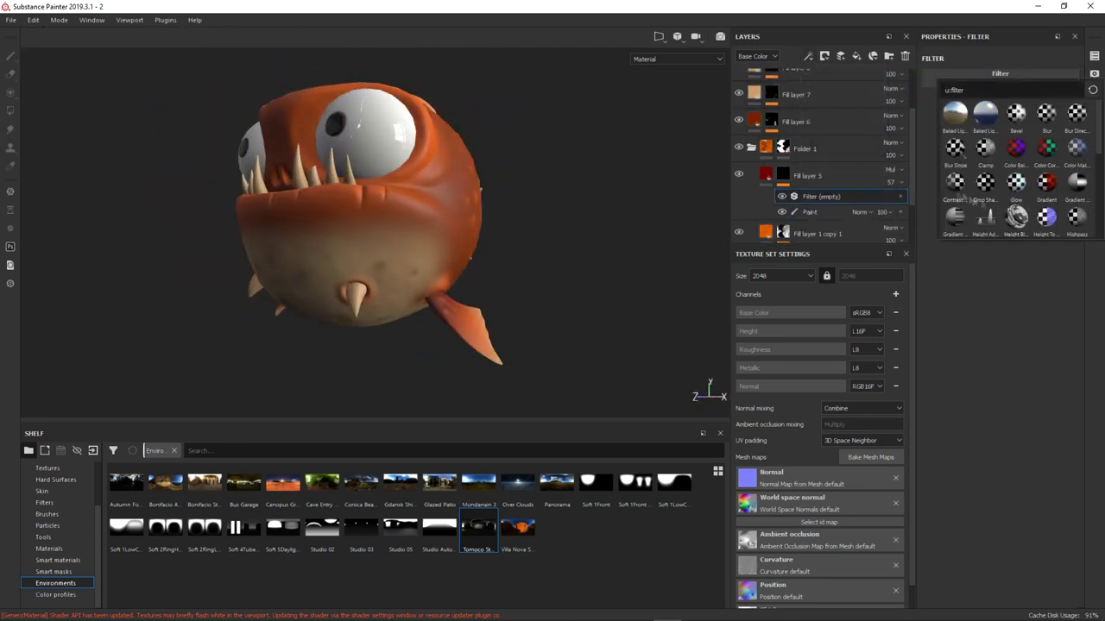
left_click(941, 104)
scroll(410, 223, "up", 5)
scroll(410, 223, "down", 3)
scroll(410, 222, "down", 3)
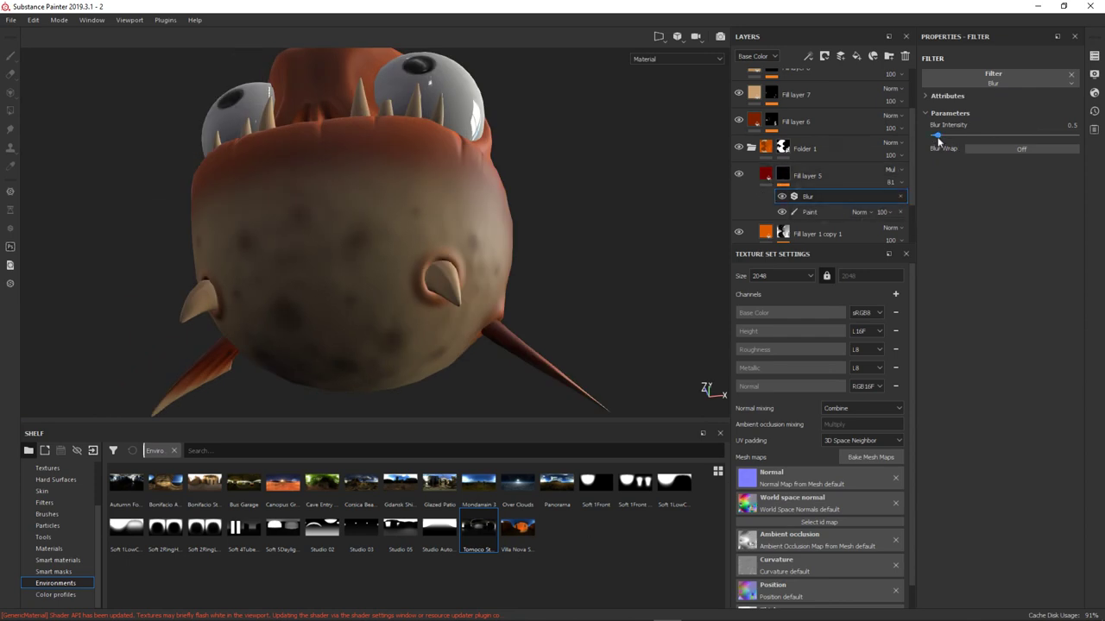
scroll(571, 269, "down", 3)
mouse_move(571, 269)
left_mouse_down("alt")
mouse_move(592, 328)
mouse_move(438, 316)
left_mouse_up("alt")
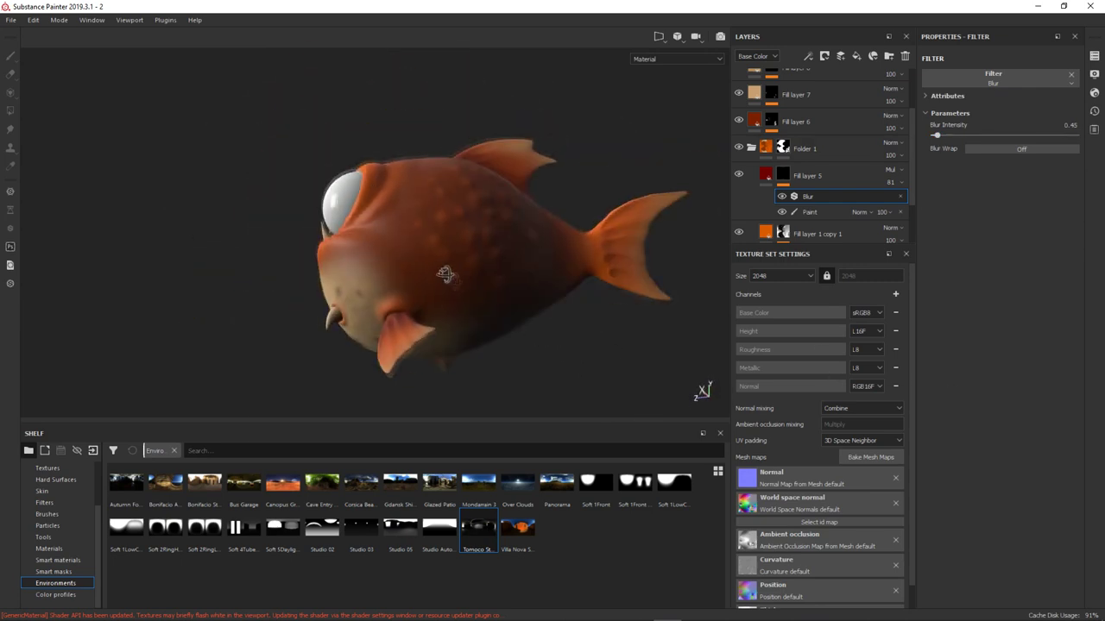
Select Fill layer 3 copy 1 and lower its roughness.
mouse_move(438, 316)
right_mouse_down("alt")
mouse_move(583, 321)
mouse_move(531, 302)
mouse_move(604, 307)
right_mouse_up("alt")
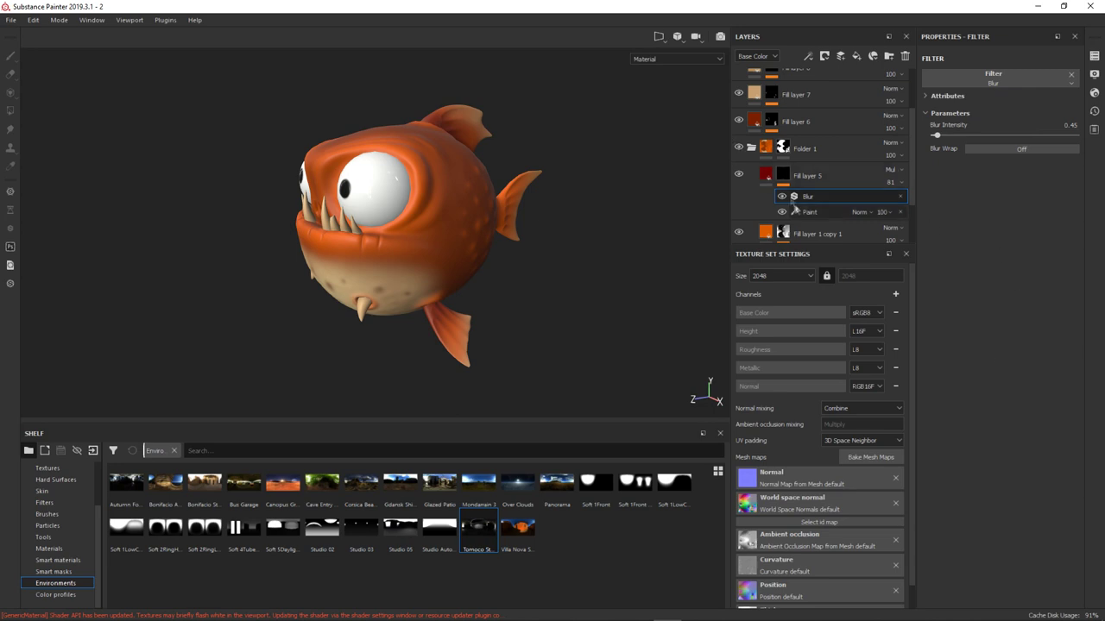
scroll(753, 227, "up", 2)
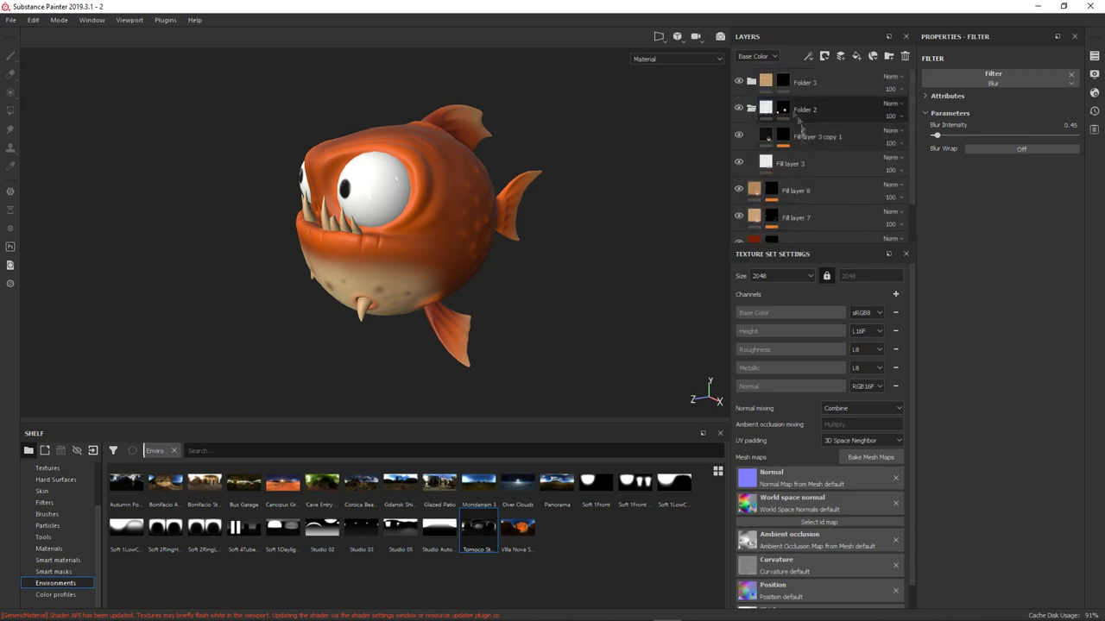
left_click(811, 136)
left_click_drag(950, 423, 938, 424)
left_click_drag(544, 233, 619, 238, "alt")
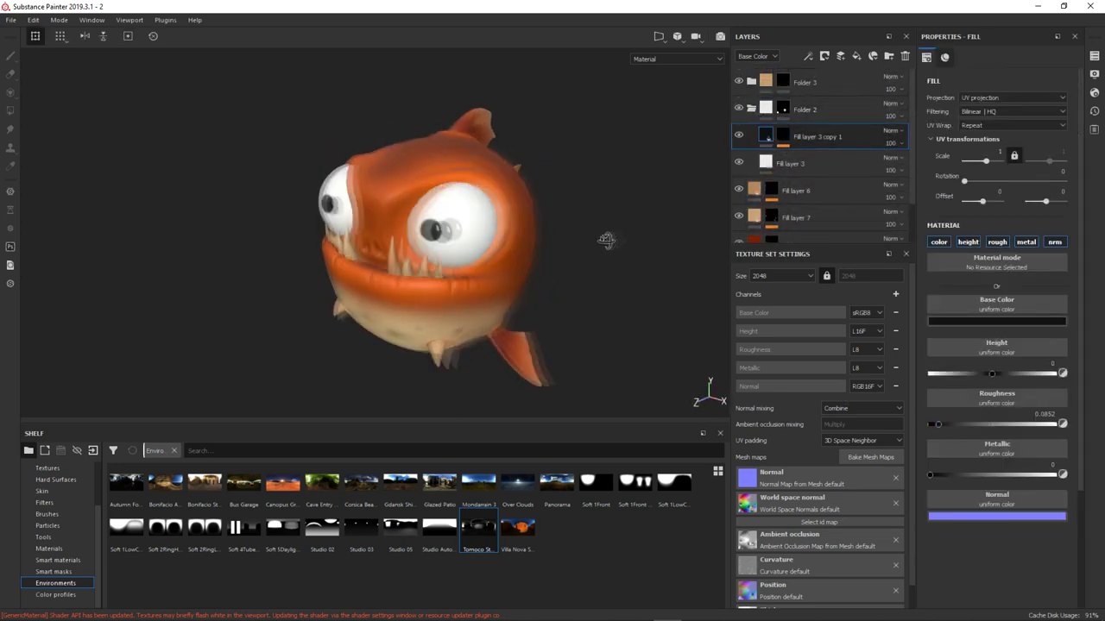